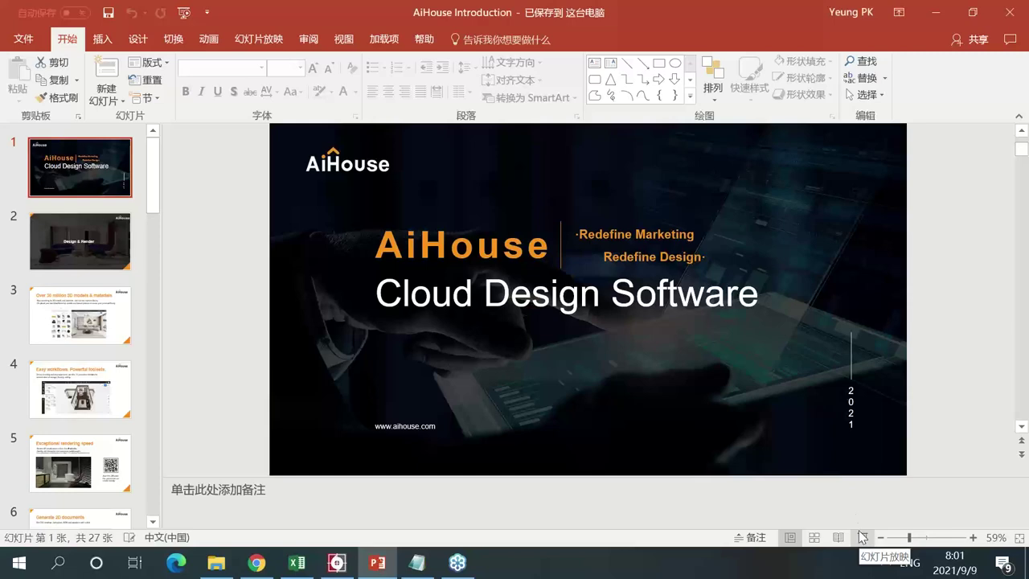
- Run the AiHouse Introduction deck as a full-screen slide show from its title slide, then exit
click(862, 536)
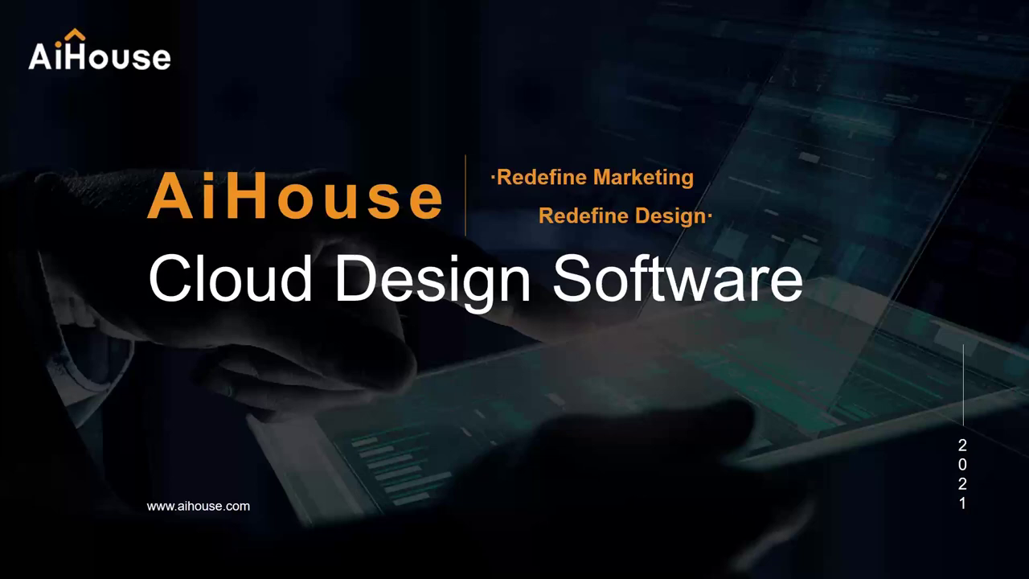
key(Escape)
- Bring the aihouse.com Chrome window forward and launch Start To Design
click(256, 562)
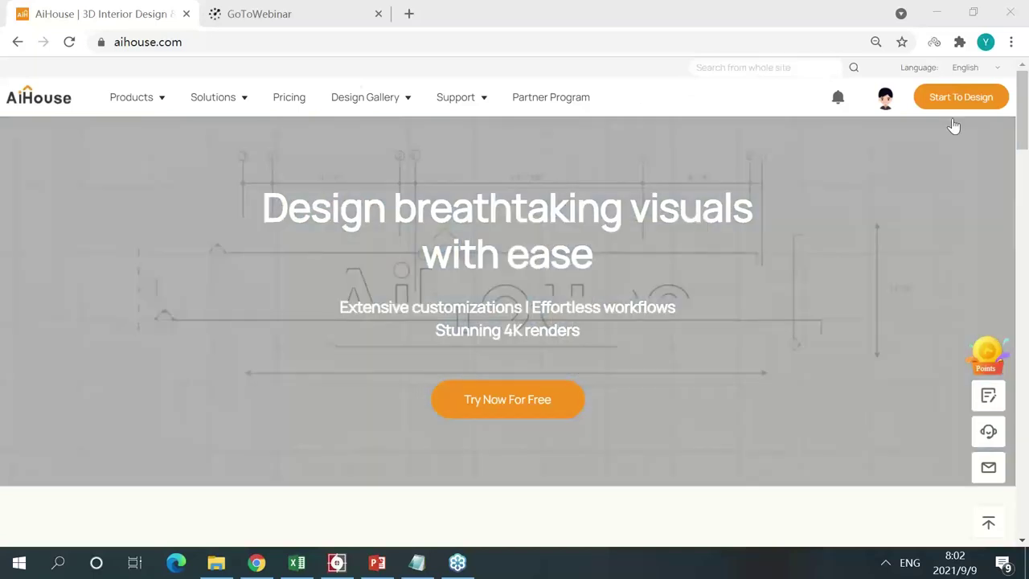
click(962, 98)
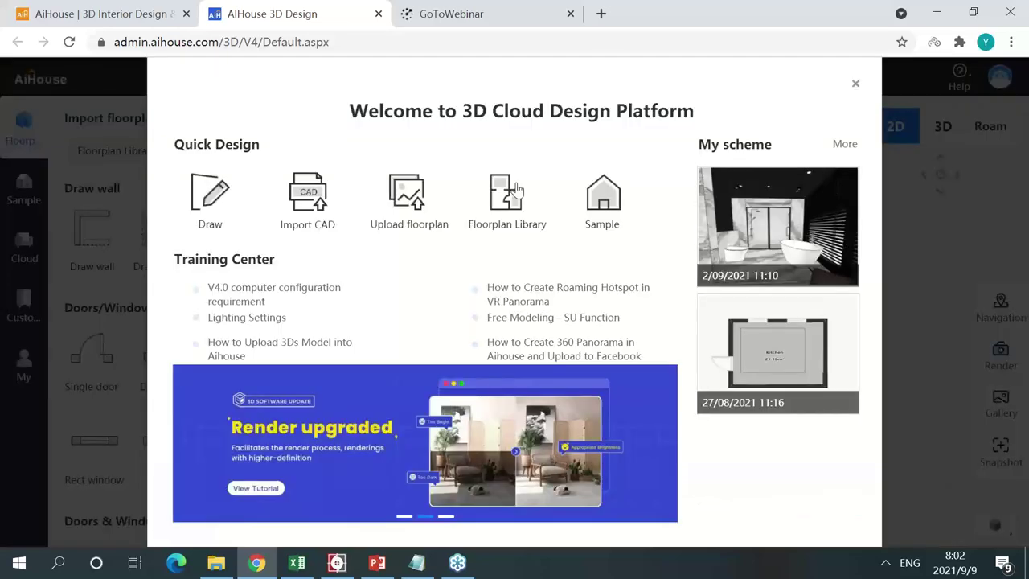
- Dismiss the welcome and browser warnings, then import floorplan.dxf via File > Import floorplan
click(855, 83)
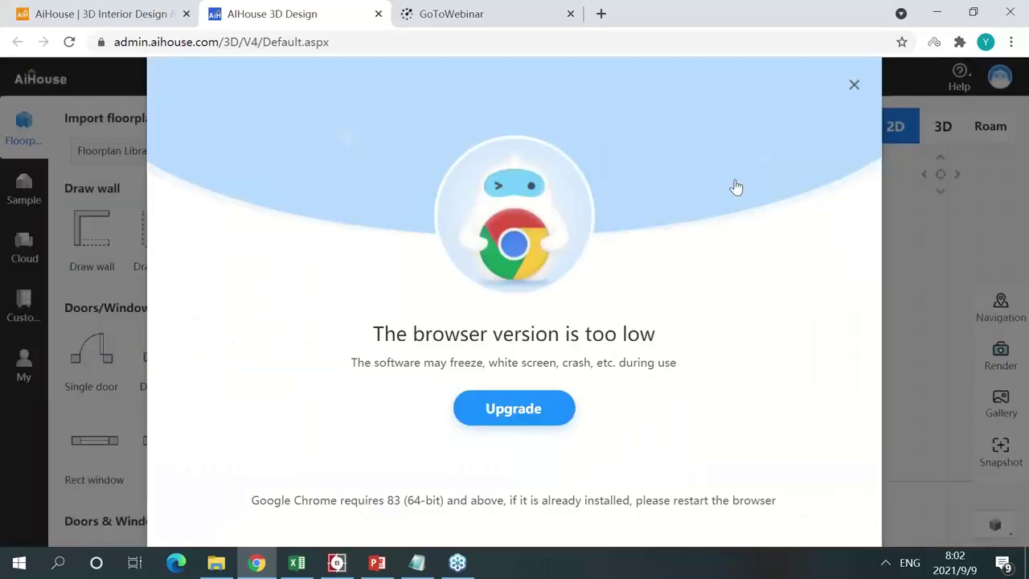
click(855, 86)
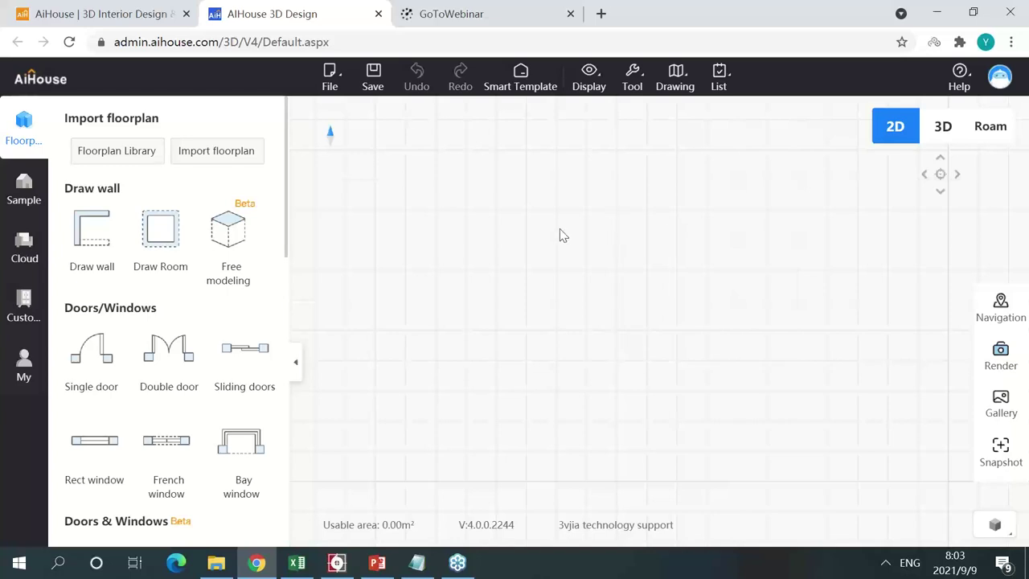
click(329, 80)
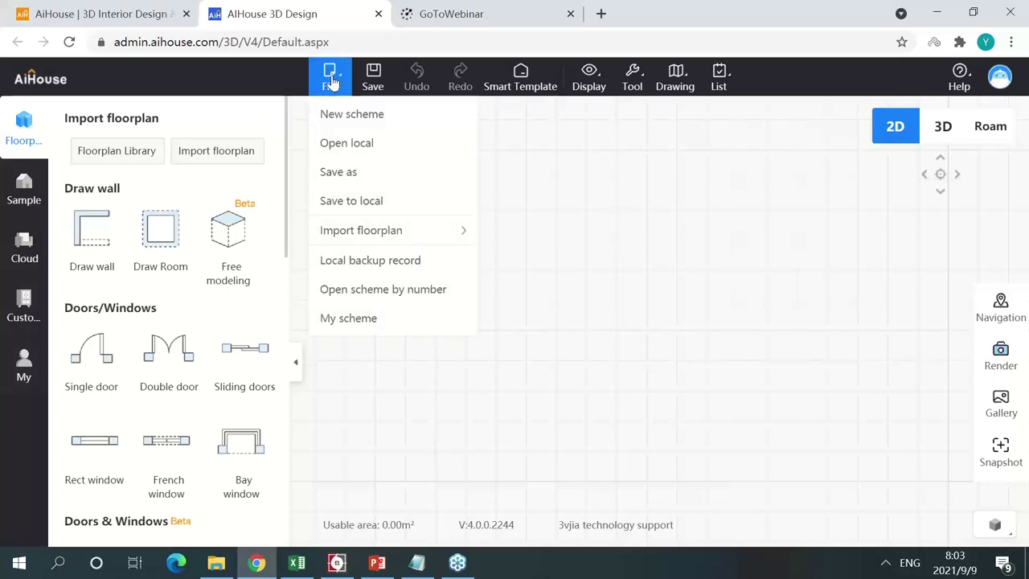
mouse_move(390, 231)
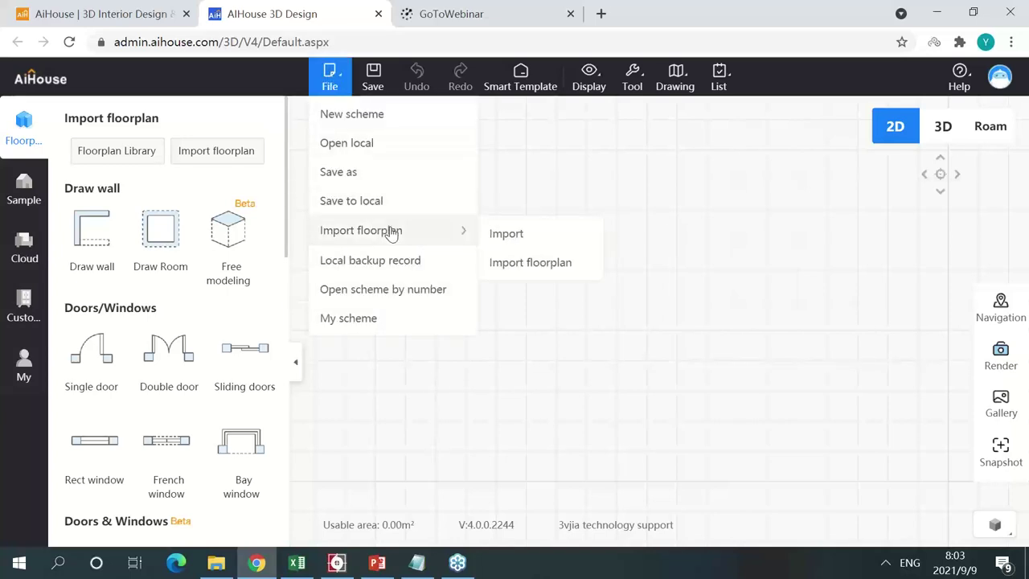
click(551, 273)
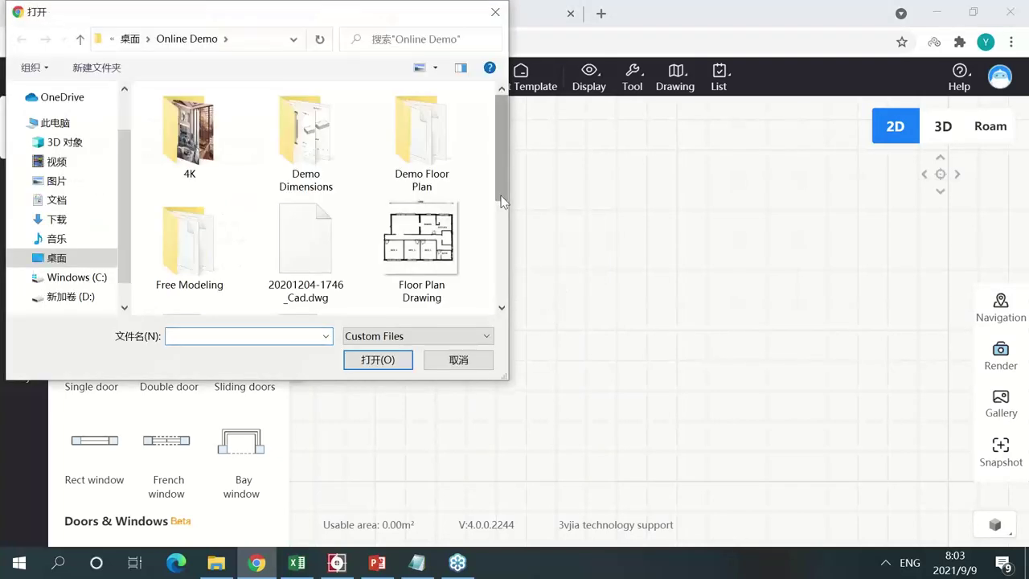
scroll(340, 195, down, 3)
click(200, 217)
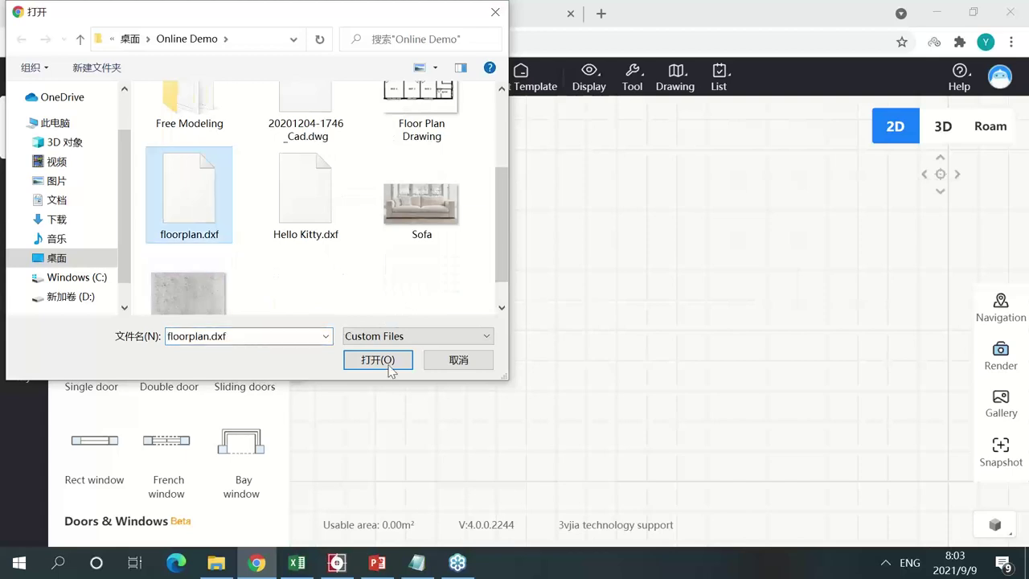
click(386, 363)
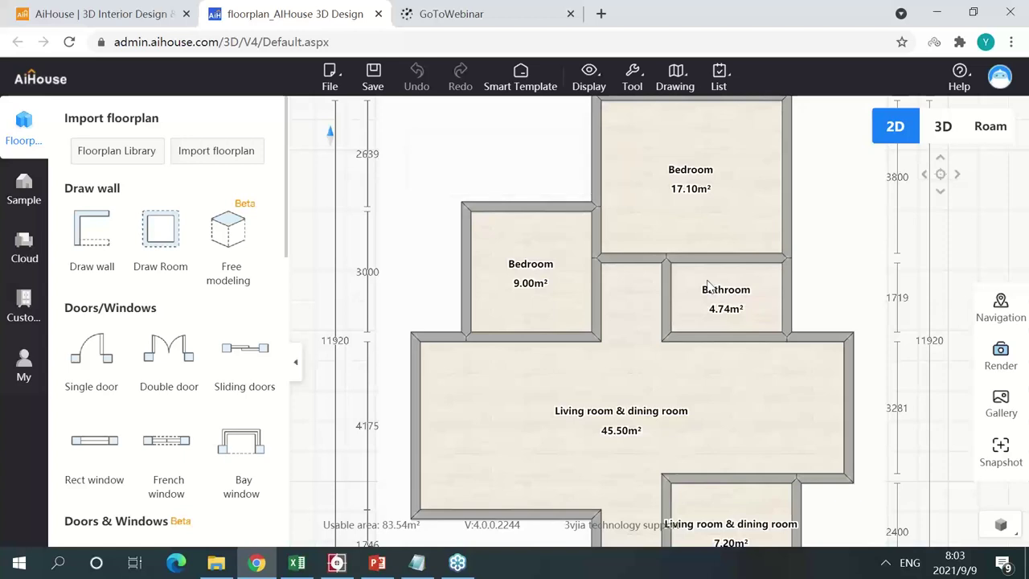
scroll(712, 202, down, 3)
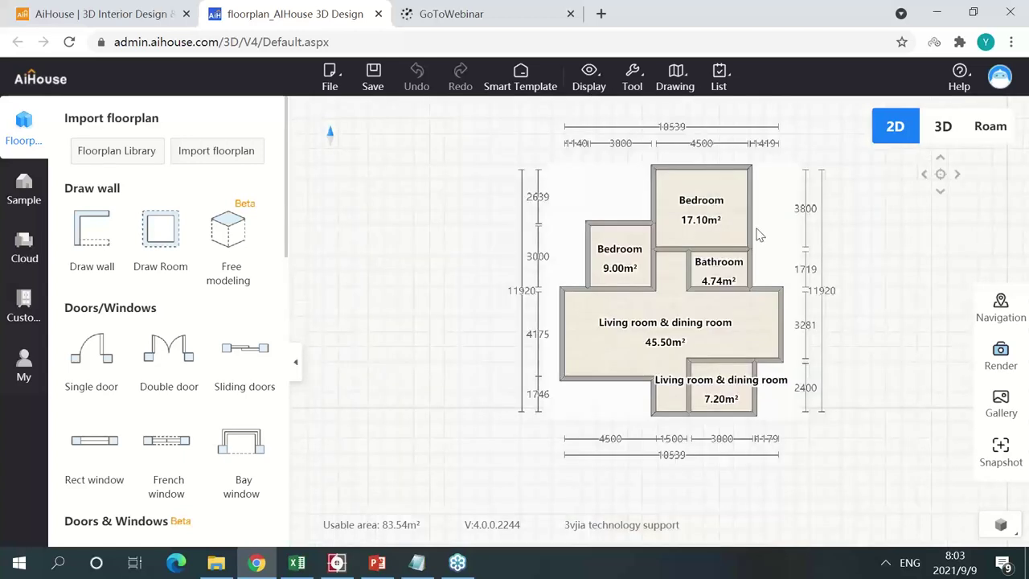
- Inspect the imported plan in 3D and Roam views, then start another floor plan import
click(937, 131)
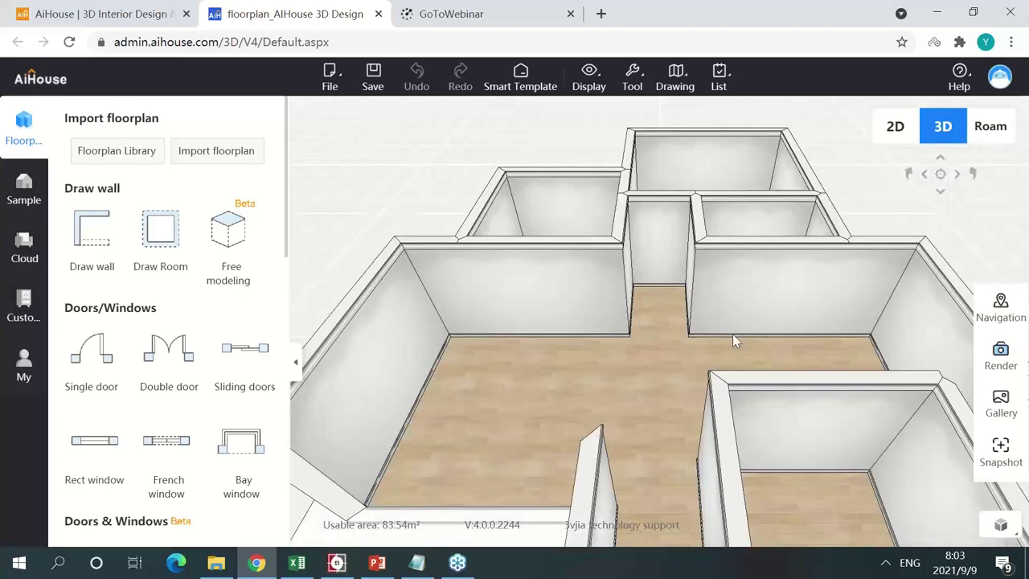
drag(732, 334, 627, 322)
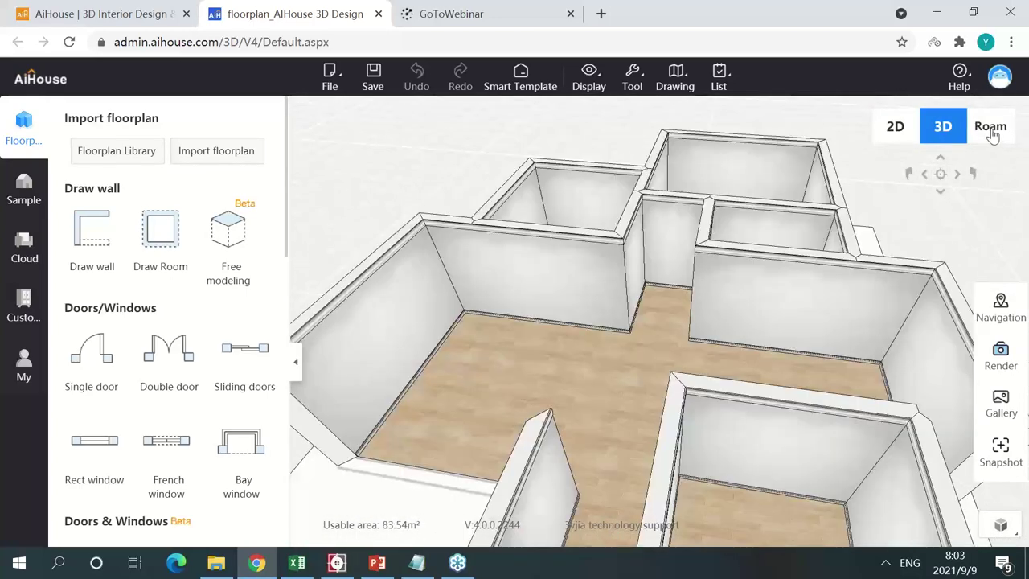
click(990, 126)
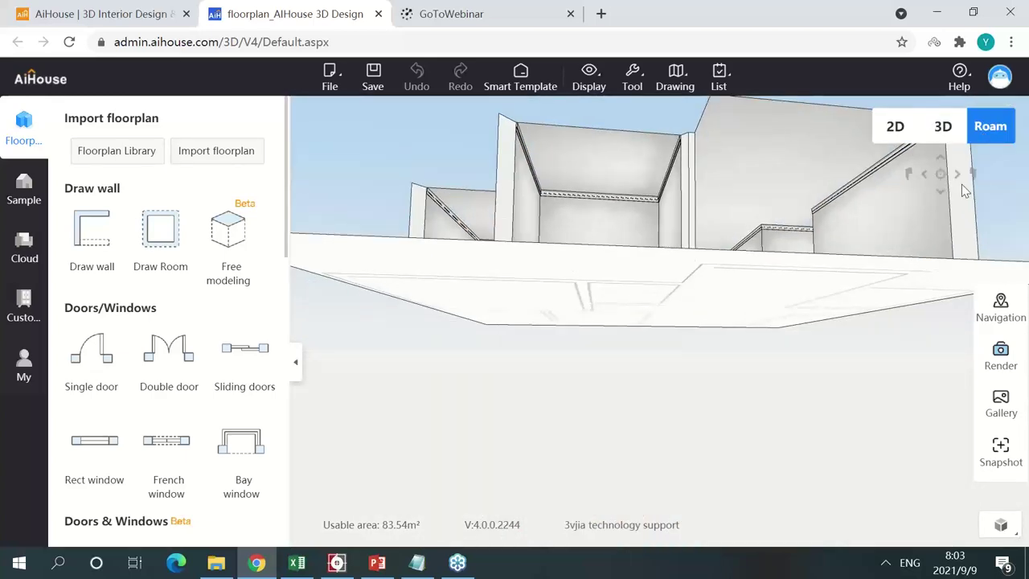
click(961, 184)
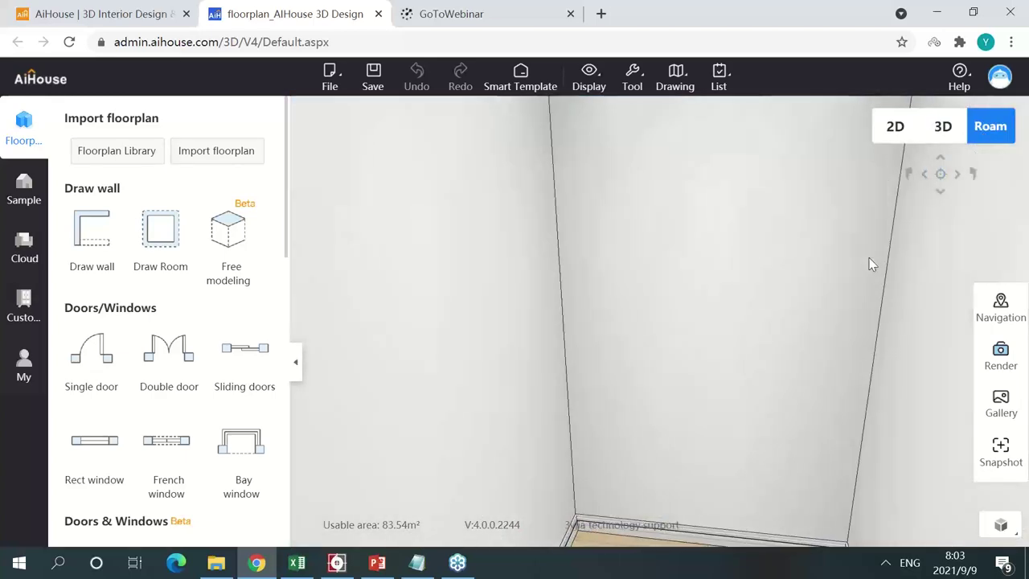
drag(868, 262, 689, 216)
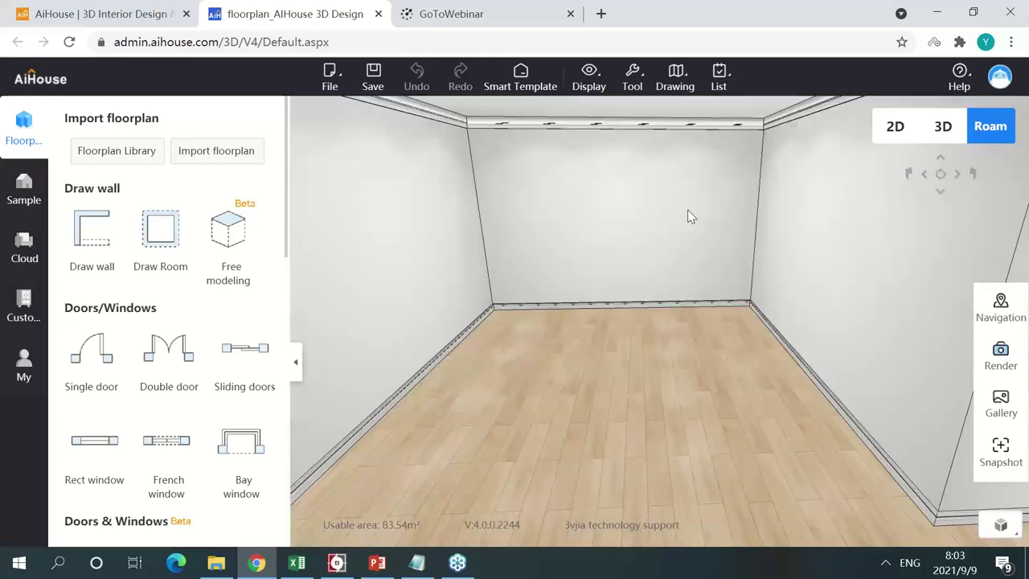
click(330, 77)
mouse_move(471, 231)
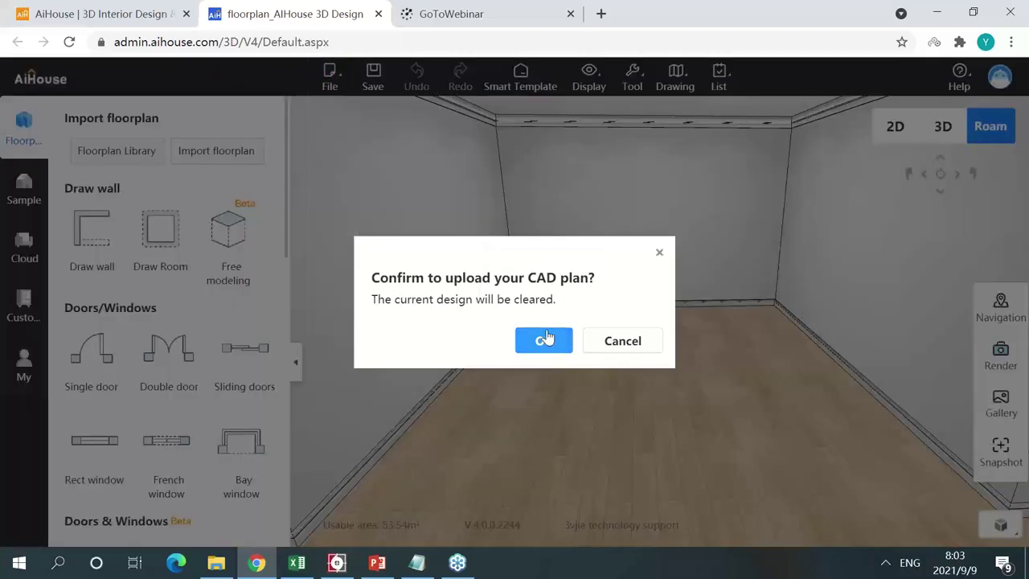
- Clear the current design and load the Floor Plan Drawing image
click(539, 340)
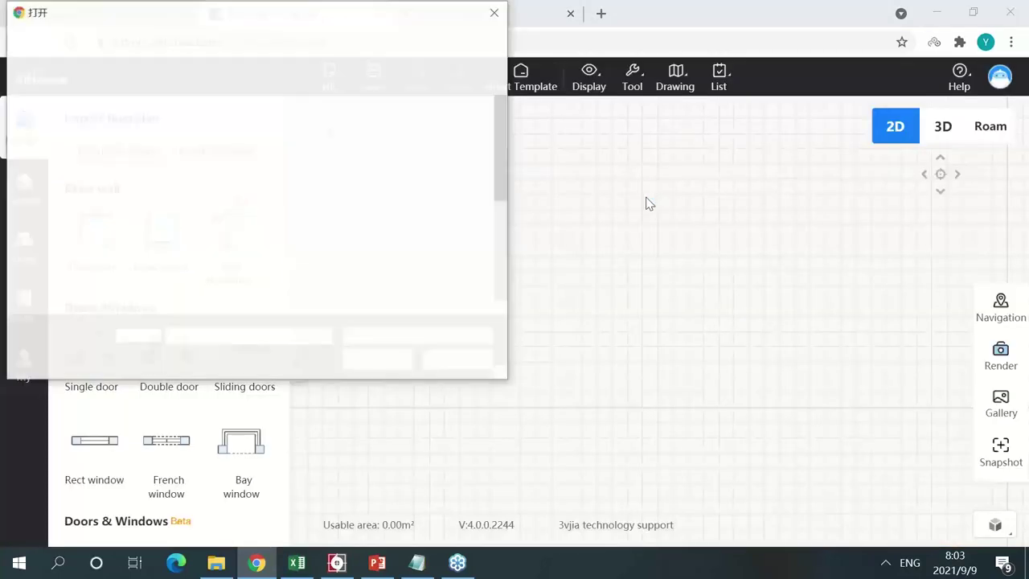
scroll(434, 193, down, 1)
click(421, 184)
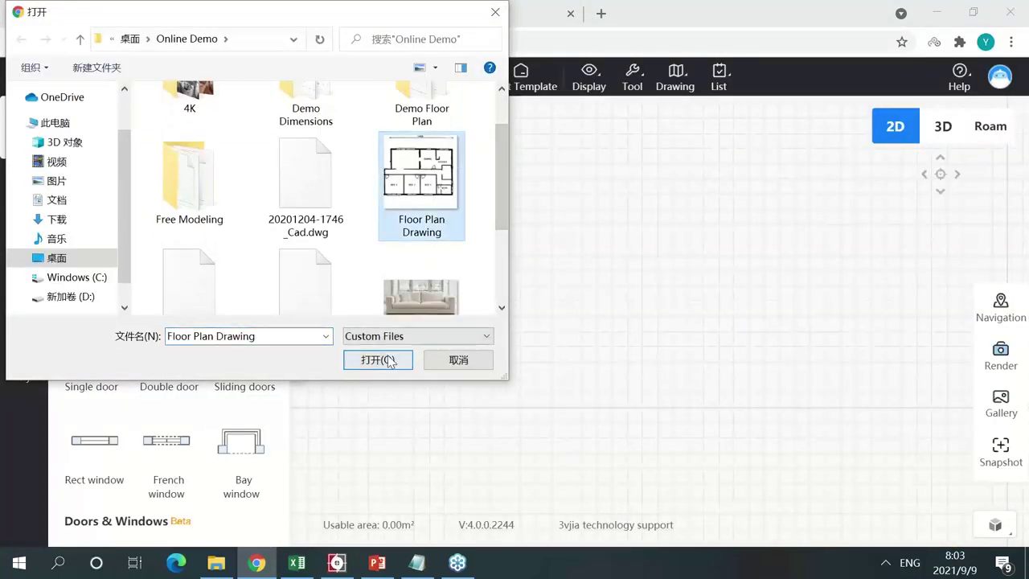
click(377, 359)
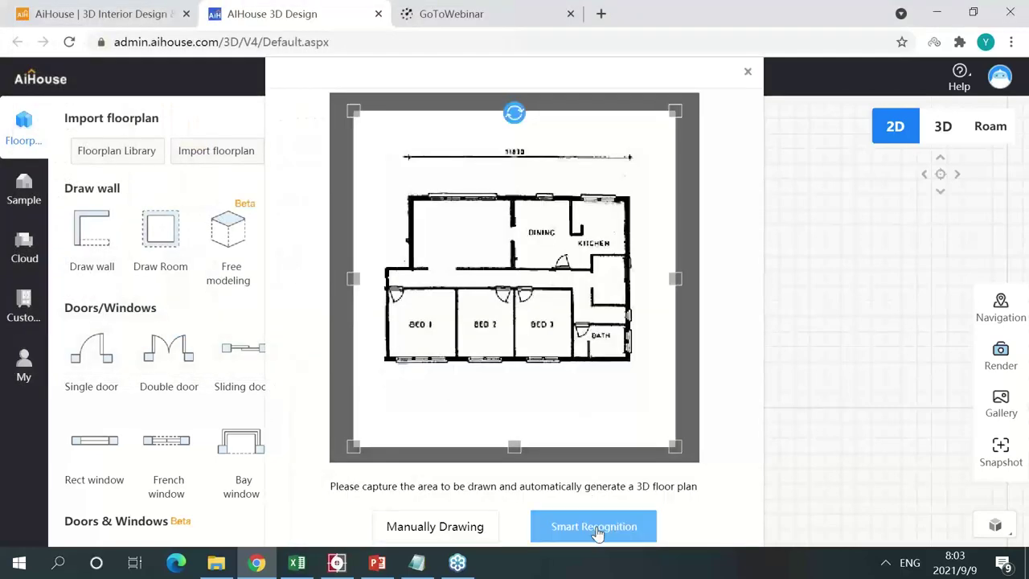
- Run Smart Recognition and calibrate the ruler on the top dimension to 11830 mm
click(594, 527)
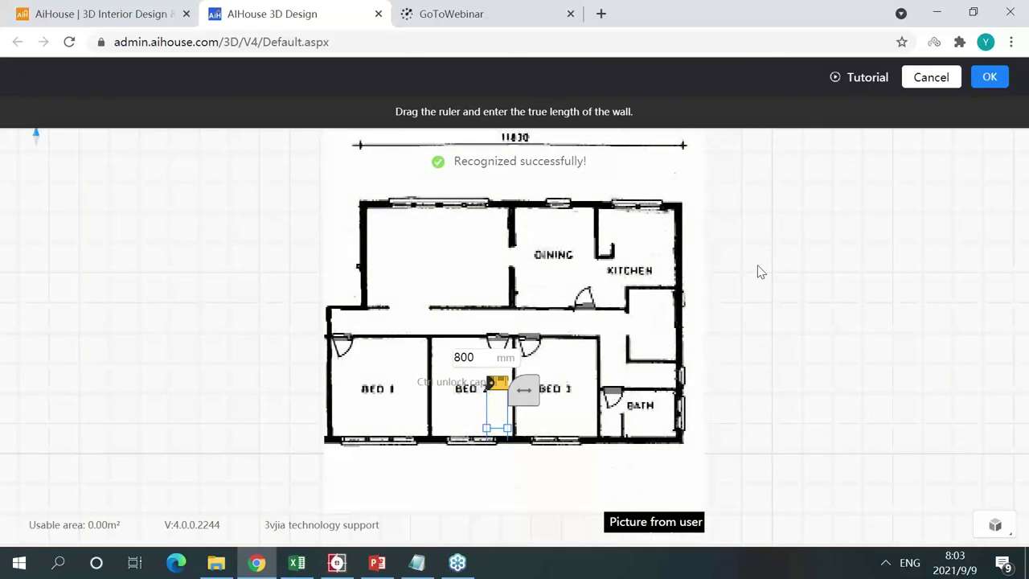
drag(523, 389, 703, 231)
drag(344, 172, 305, 176)
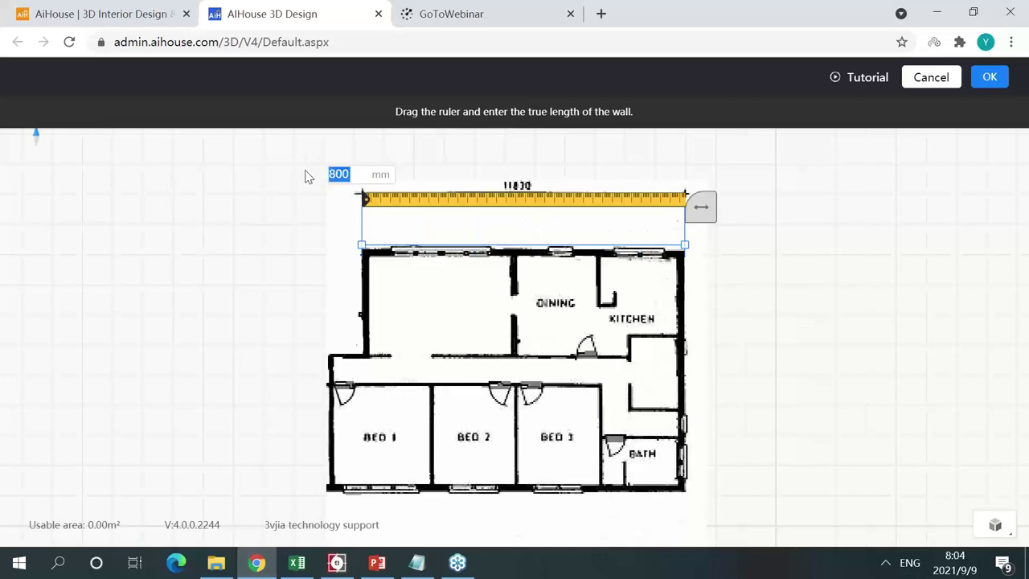
text(1183)
- Confirm the calibration to build the 3D house and orbit it to a new angle
click(987, 80)
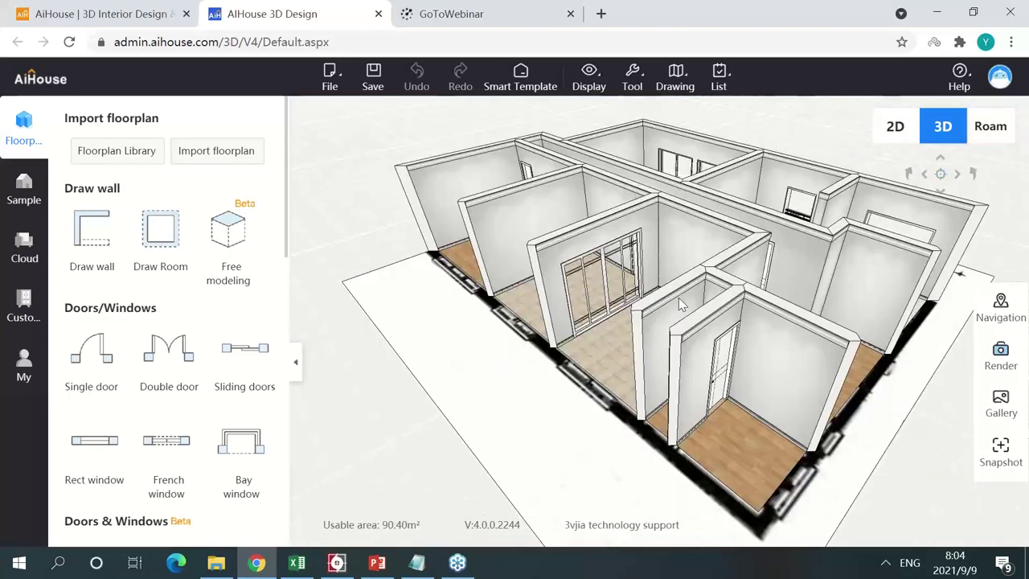
scroll(678, 298, up, 3)
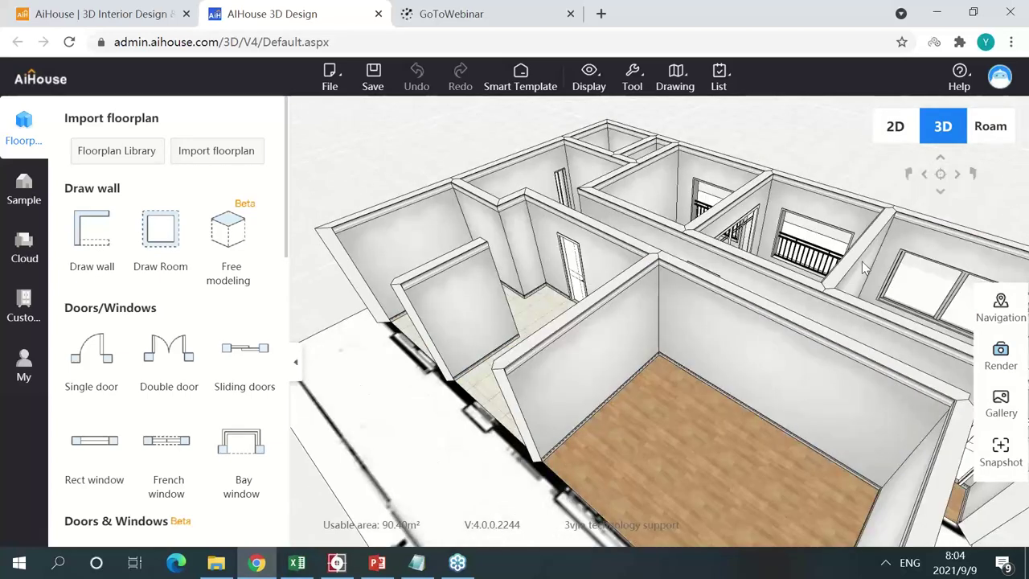
drag(862, 261, 988, 136)
- Walk through in Roam mode, looking through the doorway and along the corridor
click(989, 129)
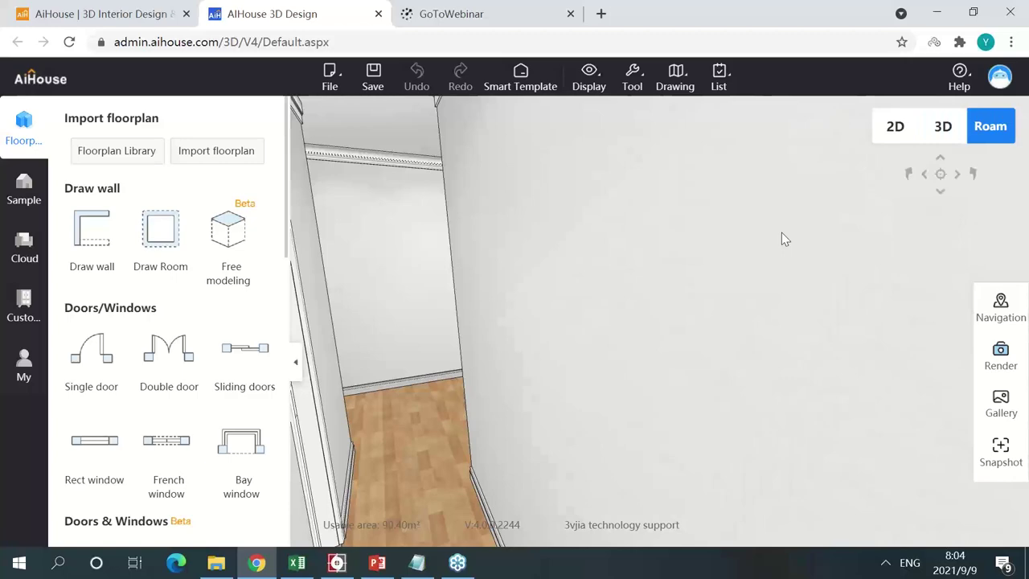
drag(784, 239, 616, 260)
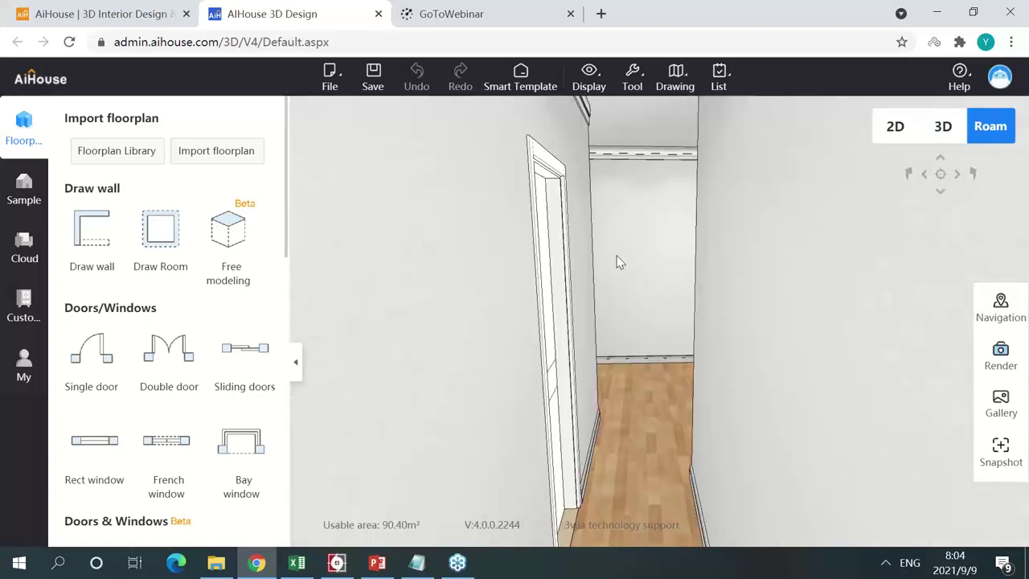
drag(619, 261, 482, 195)
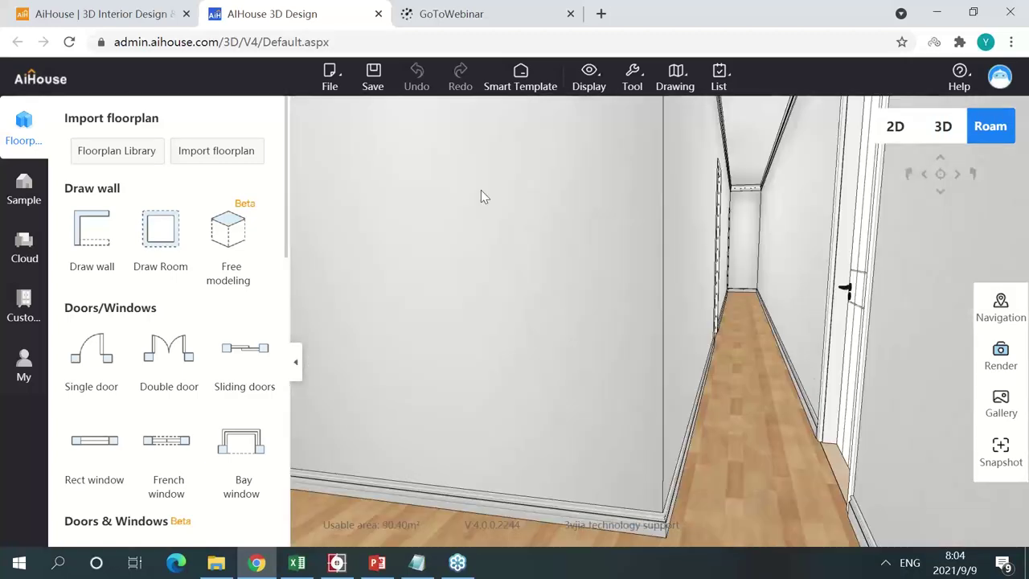
click(330, 78)
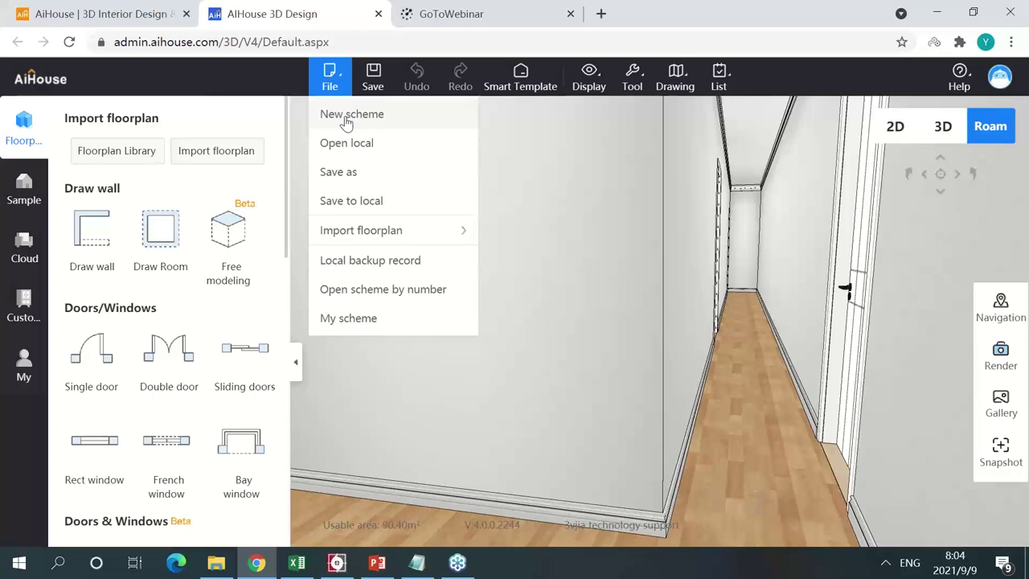
- Start a new scheme and draw a closed five-corner room with 240-thick walls, 26.55 m²
click(347, 116)
click(541, 340)
click(90, 233)
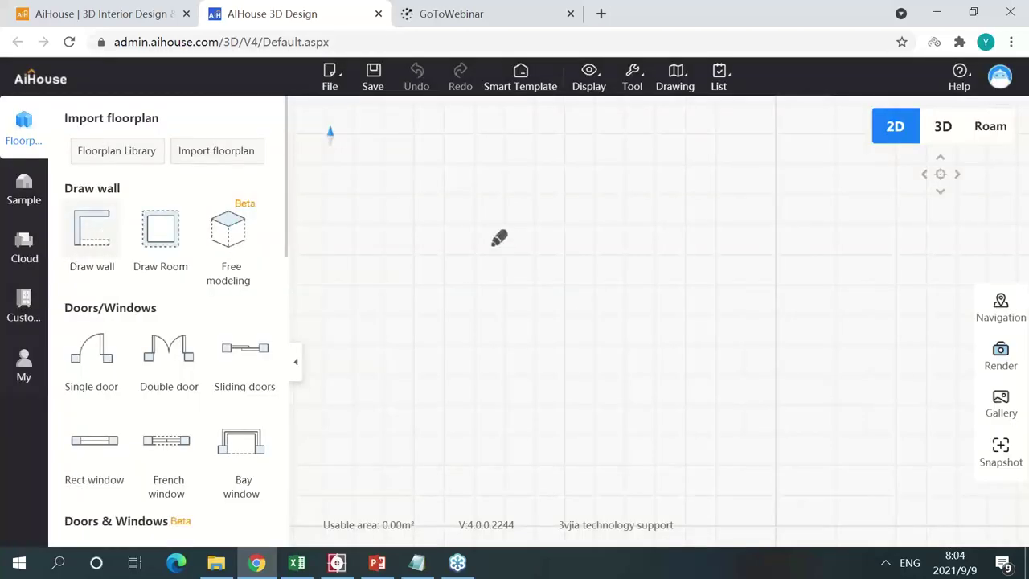
click(409, 228)
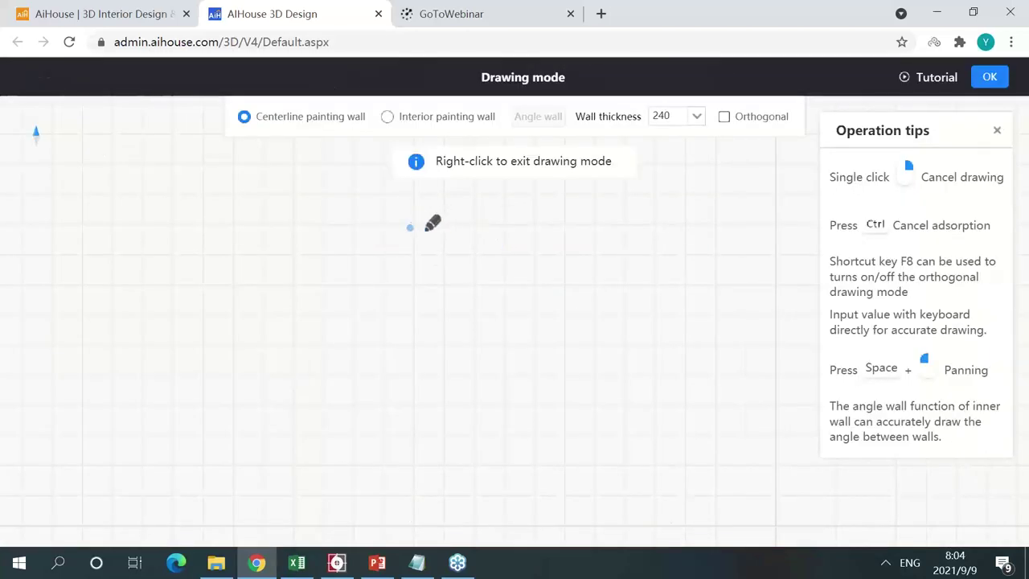
click(649, 270)
click(668, 342)
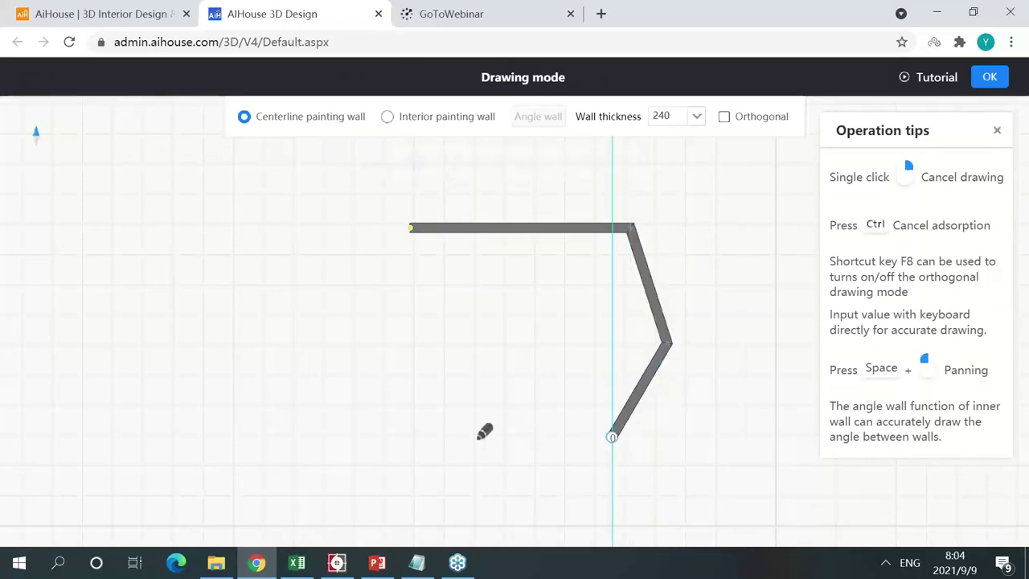
click(428, 436)
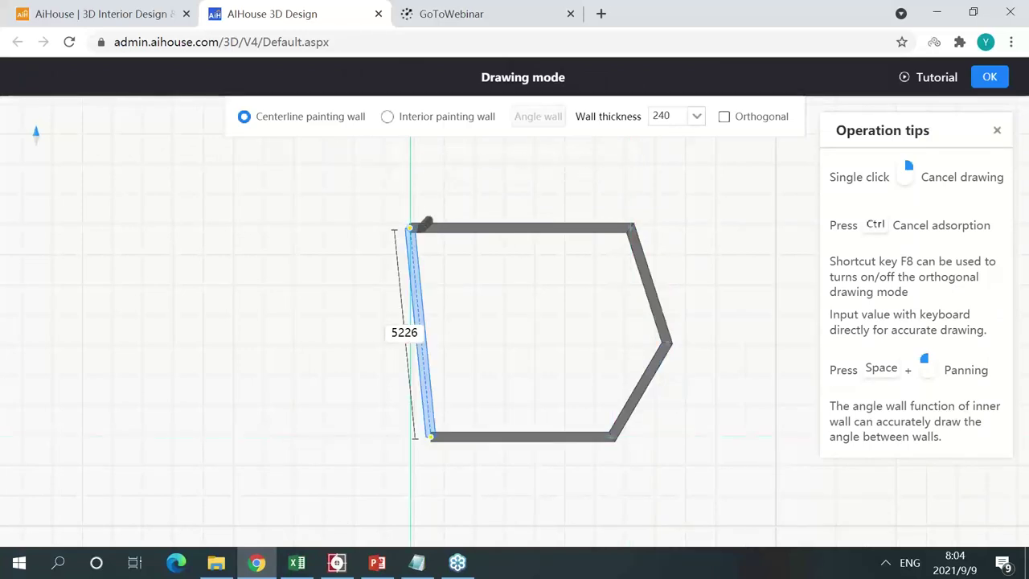
click(409, 227)
right_click(491, 274)
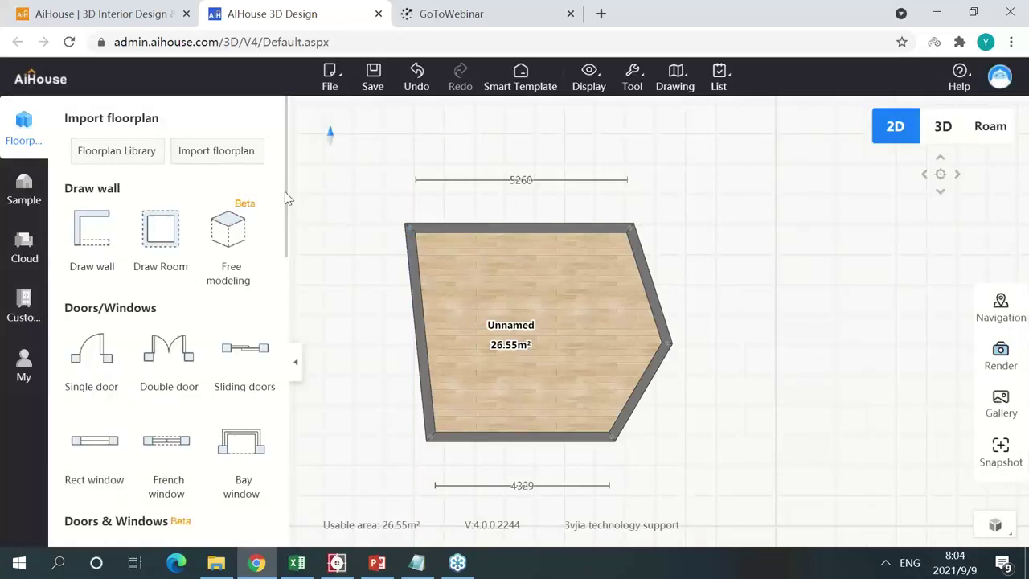
- Place a single door on the top wall, a rect window on the left wall, and a column
drag(285, 191, 286, 220)
drag(89, 274, 507, 229)
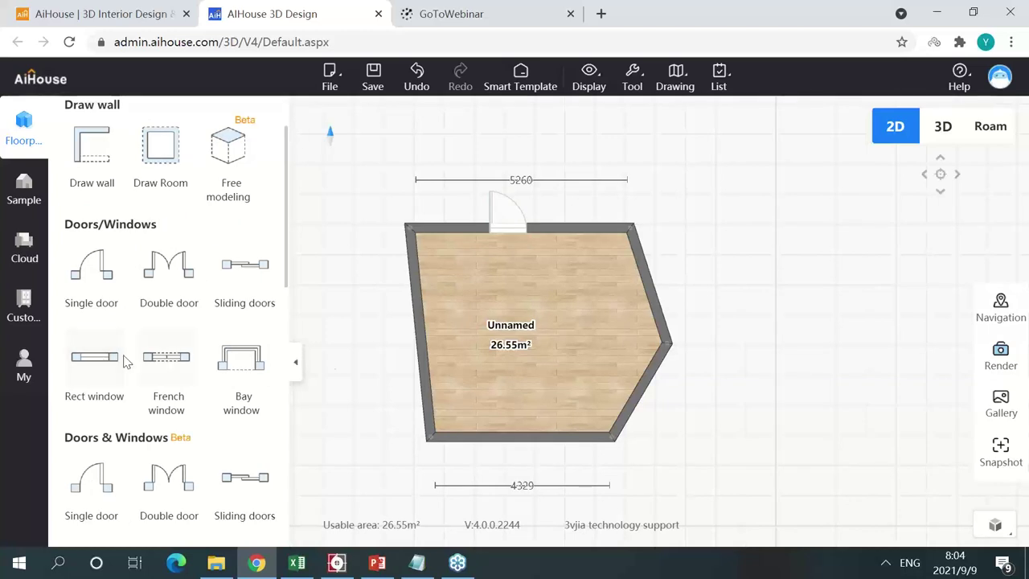
drag(122, 360, 419, 326)
scroll(162, 339, down, 8)
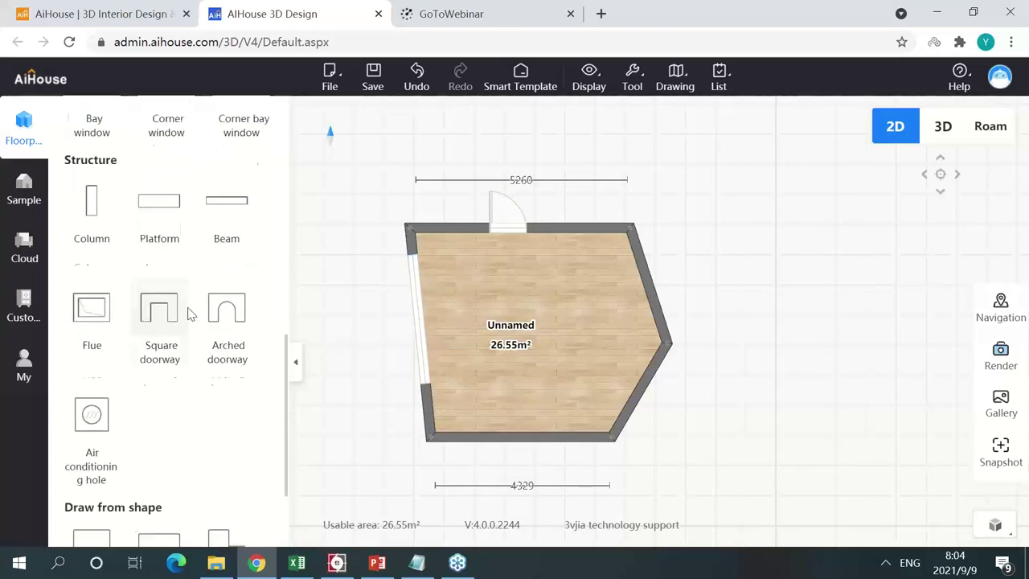
drag(90, 165, 455, 268)
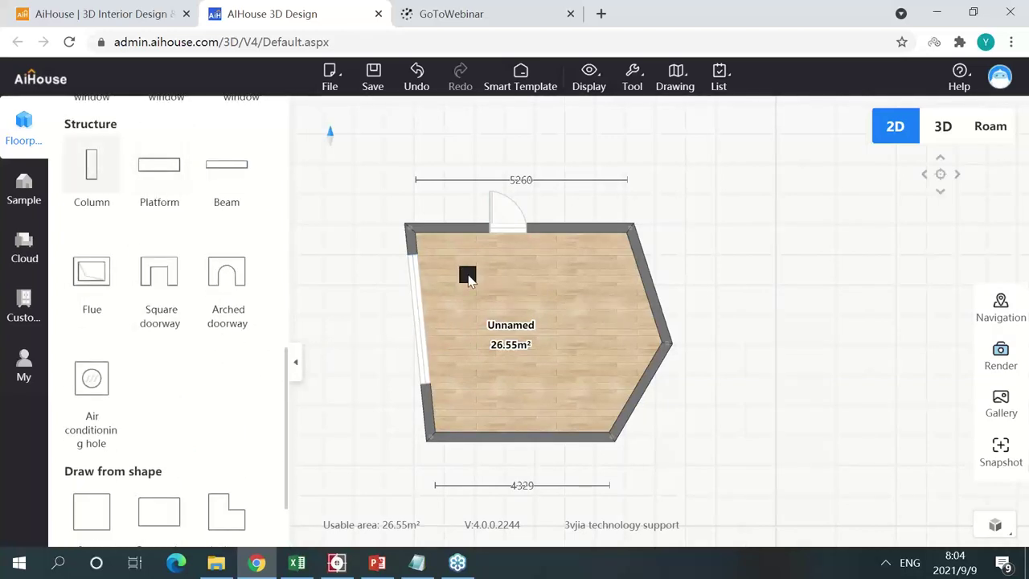
drag(226, 165, 560, 287)
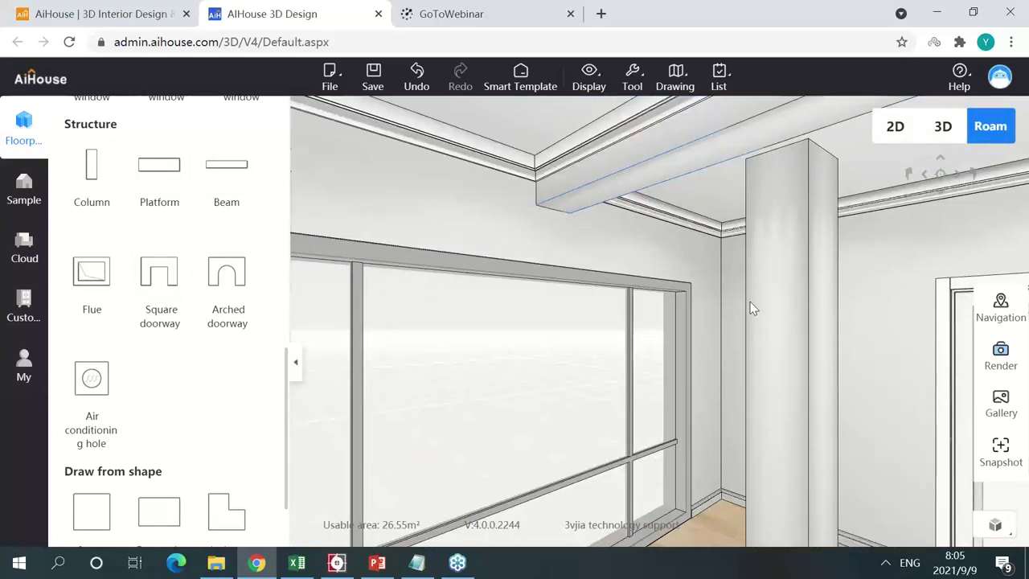
drag(748, 305, 588, 296)
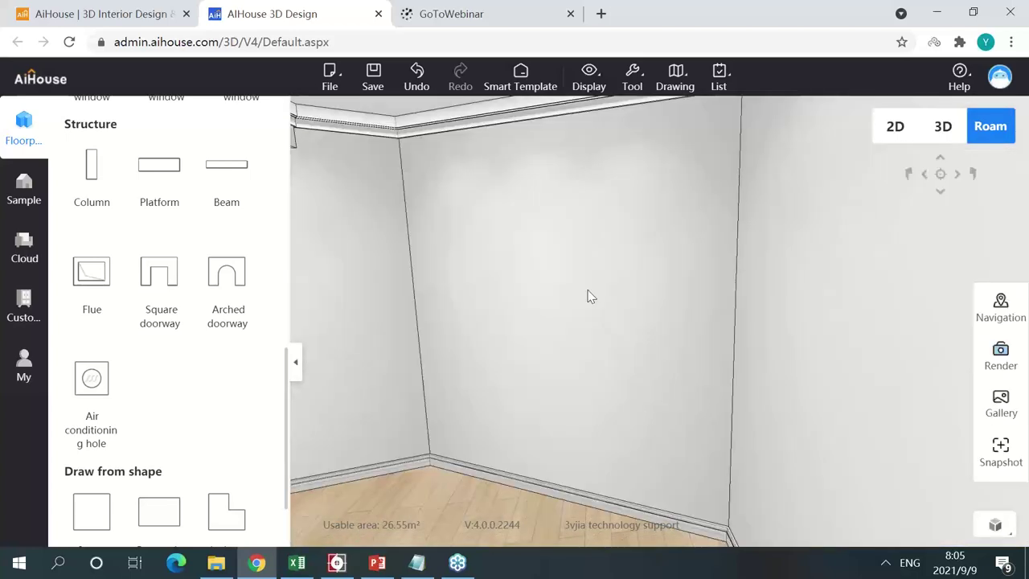
drag(434, 298, 660, 281)
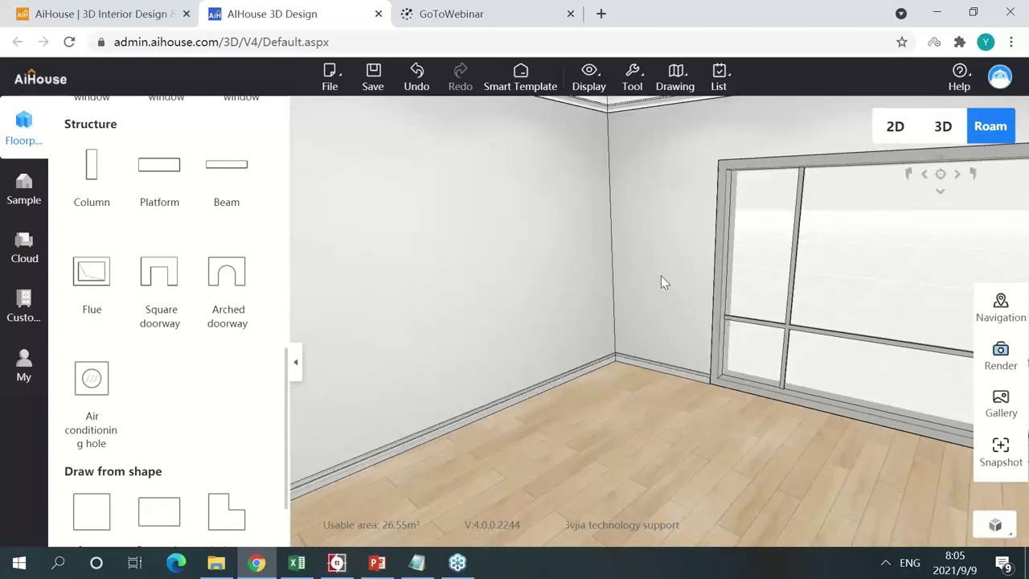
drag(661, 281, 634, 291)
scroll(151, 254, up, 1)
scroll(151, 254, up, 5)
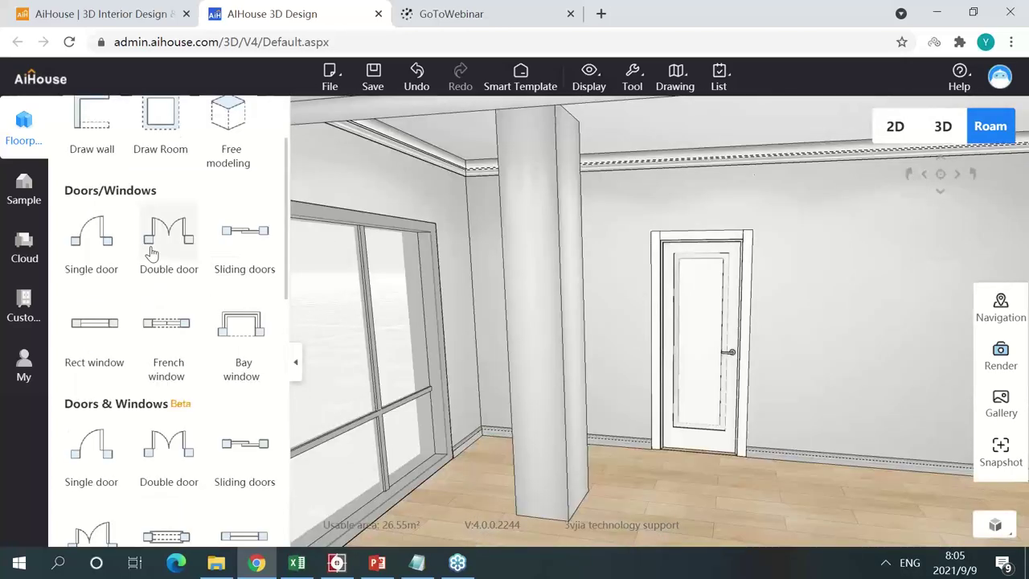
scroll(152, 233, up, 3)
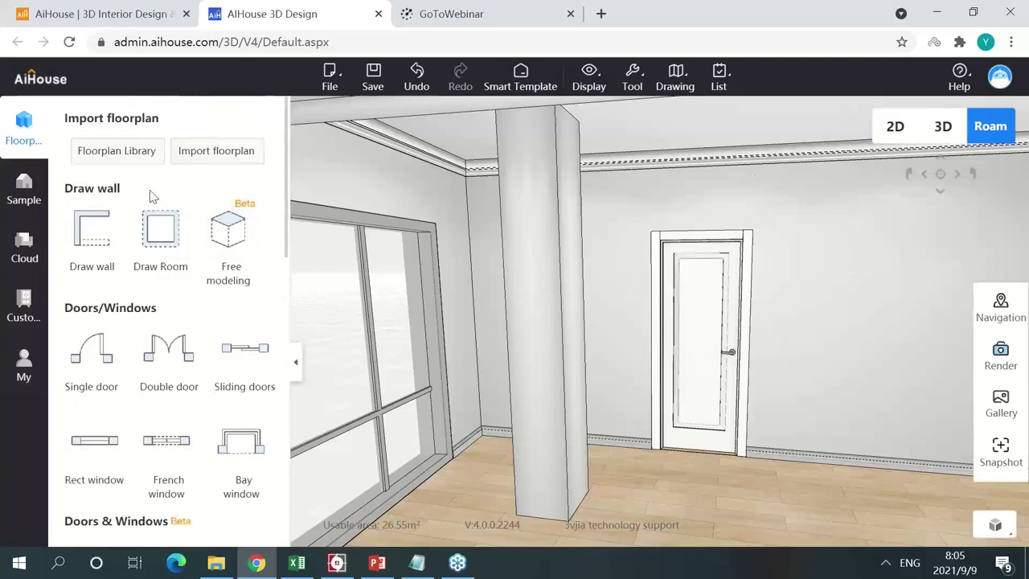
- Open the Modern | 20m² scheme from the Public library, confirming replacement of the room
click(32, 191)
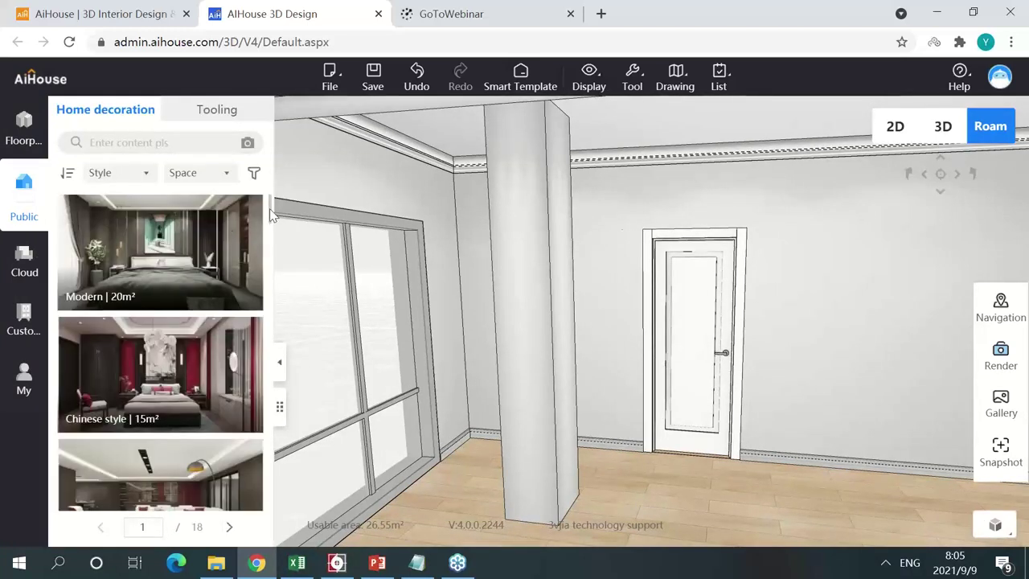
mouse_move(270, 214)
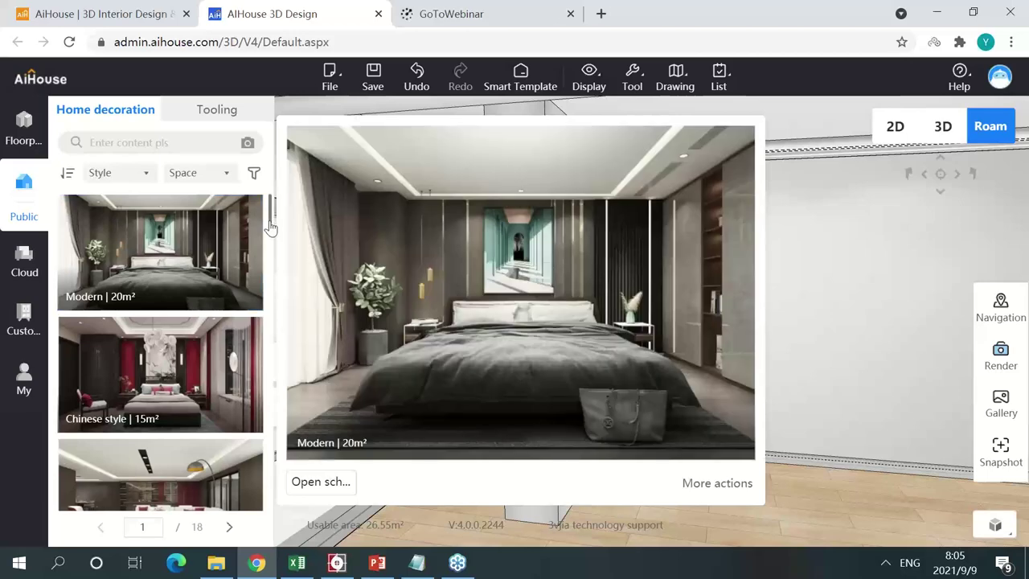
drag(271, 228, 270, 207)
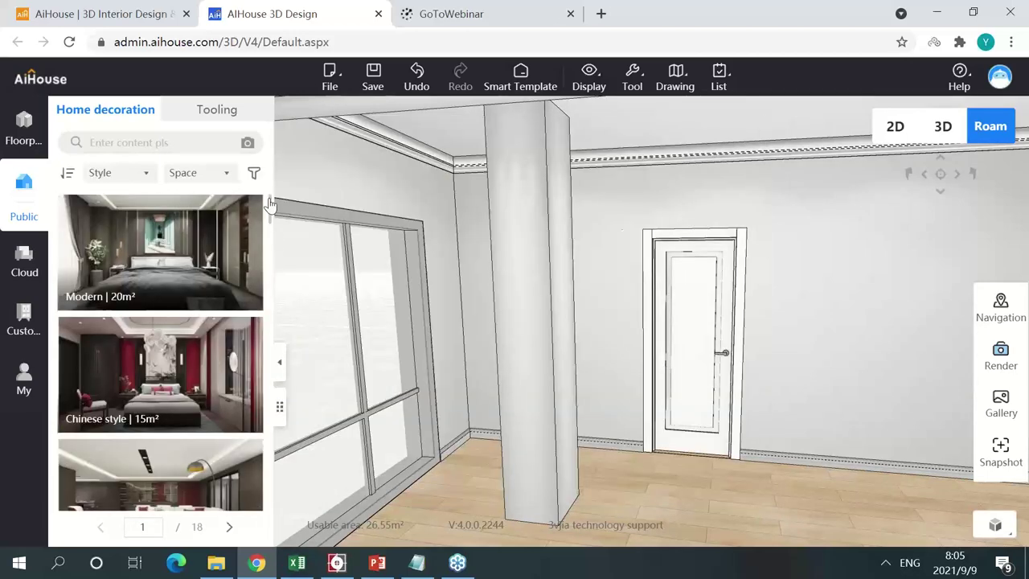
mouse_move(122, 239)
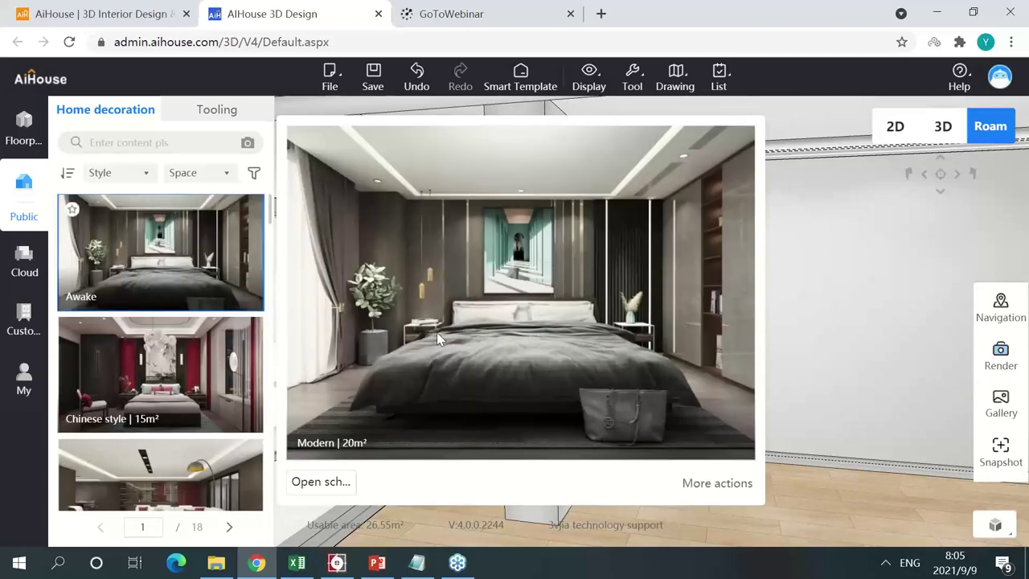
click(320, 483)
click(544, 341)
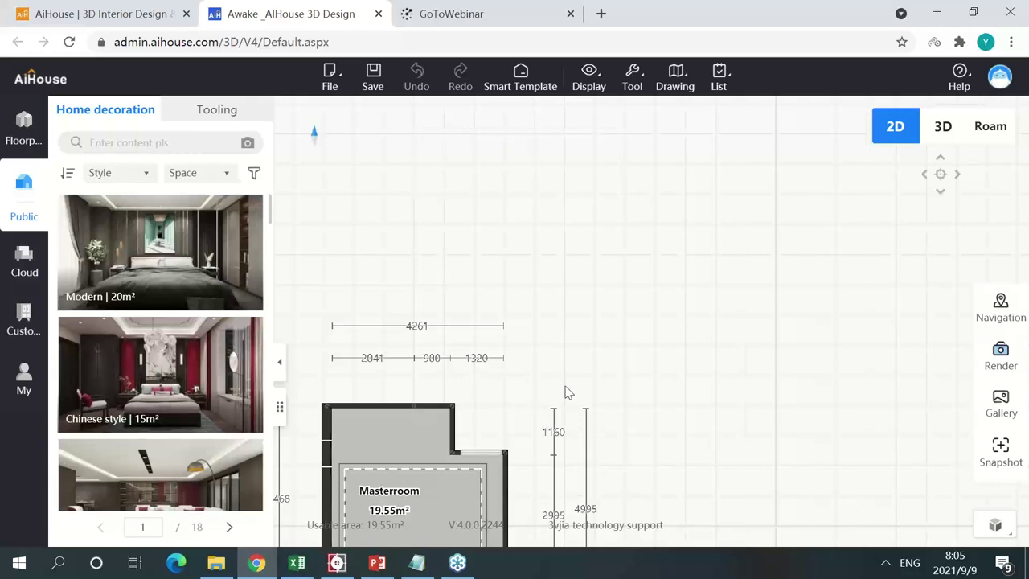
- Switch the Masterroom to 3D Roam and look toward the wardrobe wall and curtained window
drag(574, 356, 598, 330)
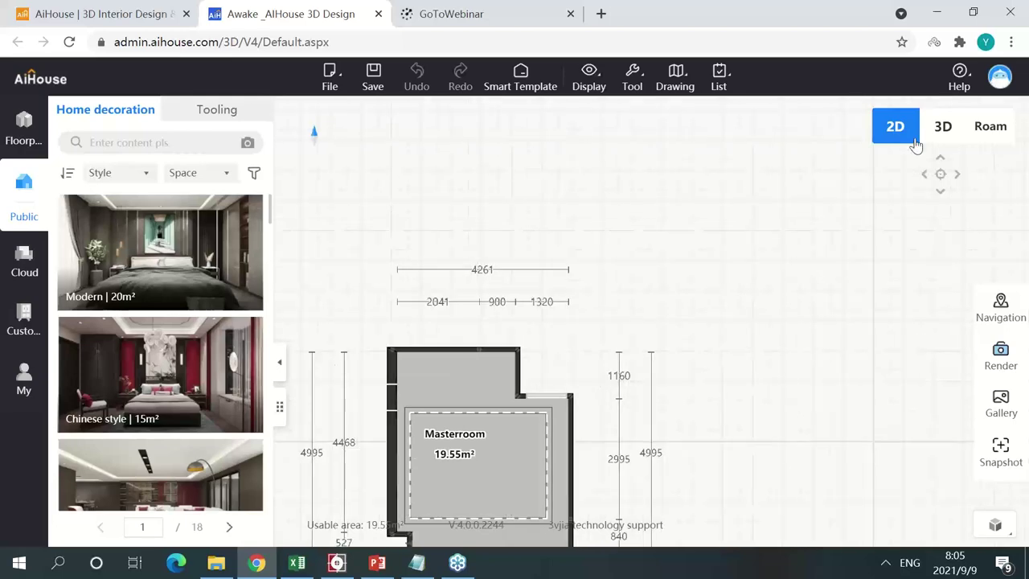
click(942, 138)
click(986, 133)
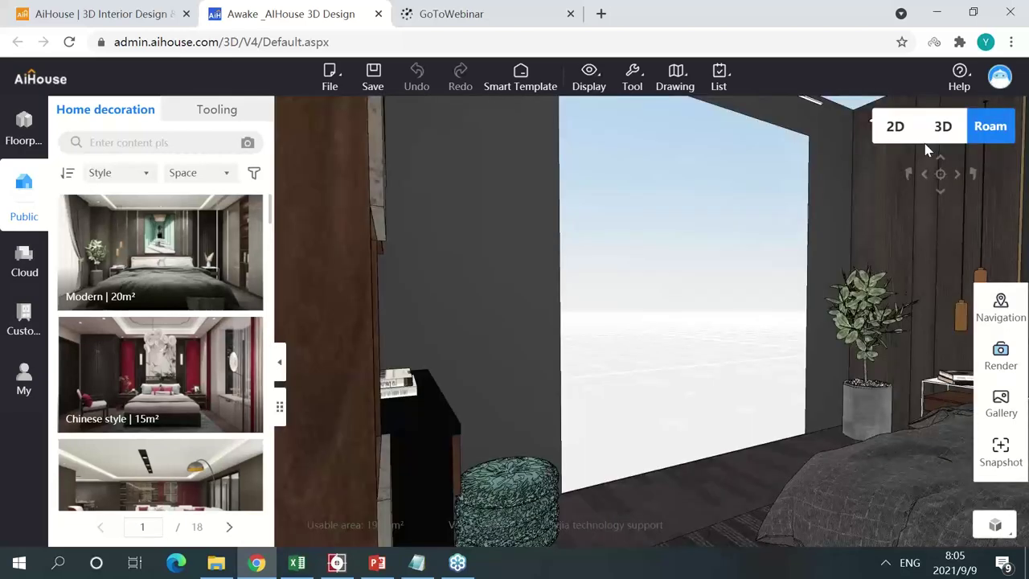
mouse_move(927, 151)
mouse_down()
mouse_move(534, 289)
mouse_move(586, 271)
mouse_move(795, 278)
mouse_move(753, 265)
mouse_up()
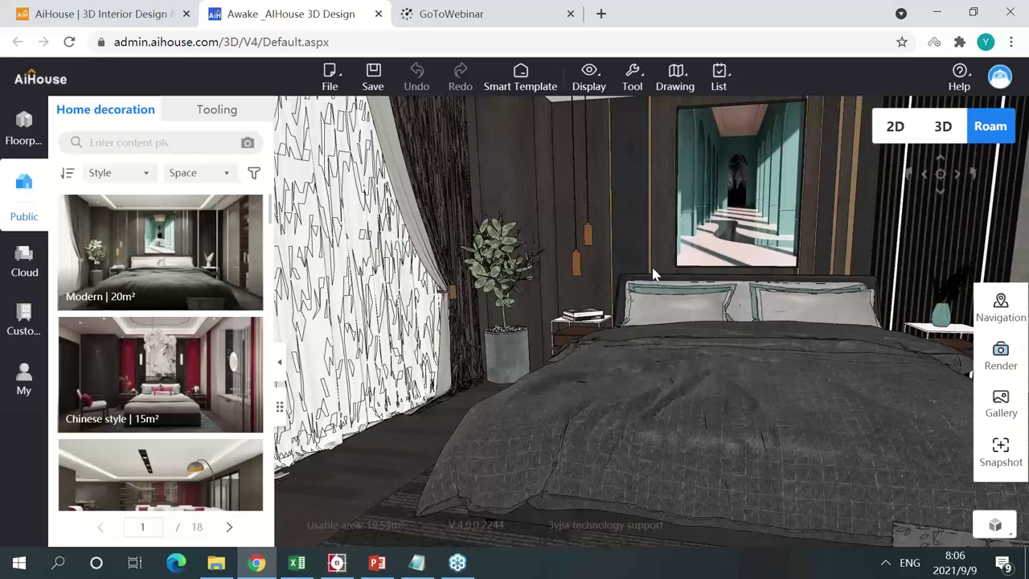
drag(653, 273, 482, 450)
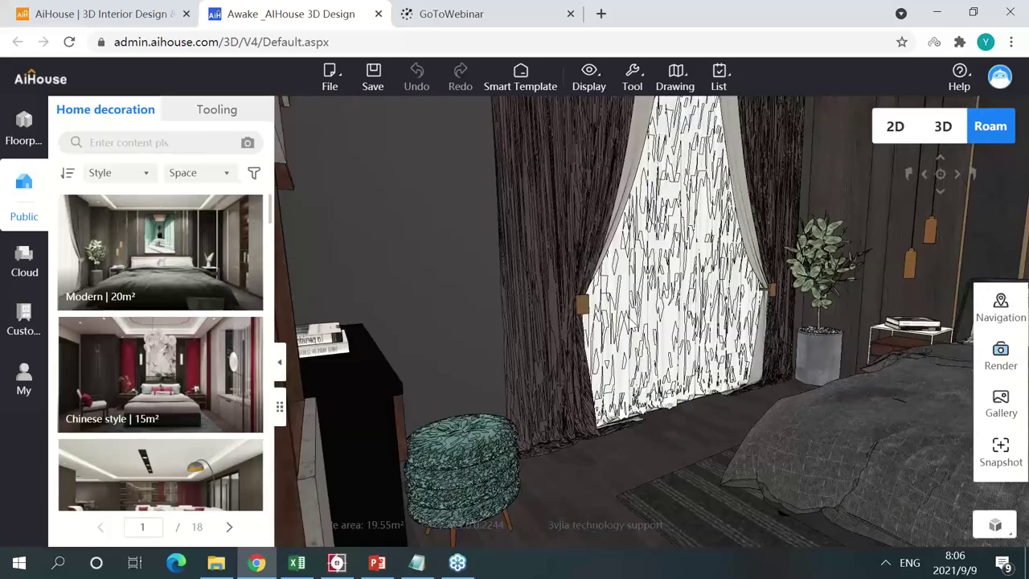
- Move the floor plant pot against the curtain wall
click(478, 456)
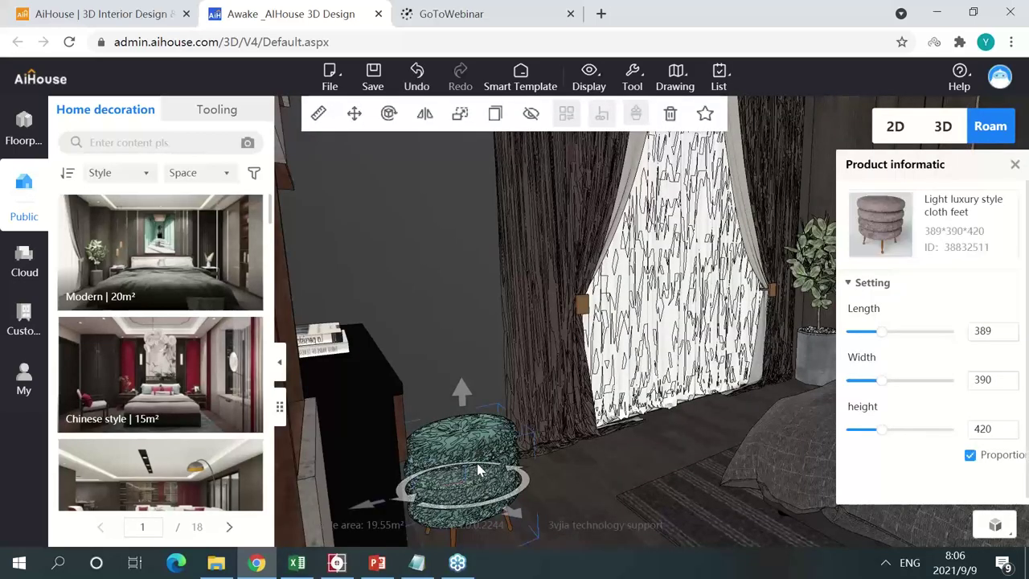
drag(478, 470, 657, 414)
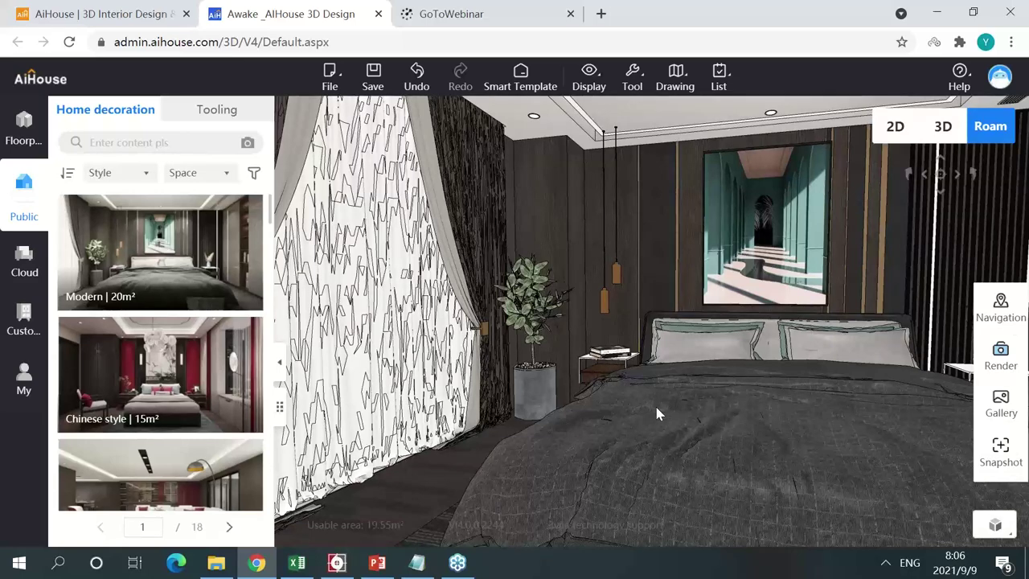
mouse_move(534, 386)
mouse_down()
mouse_move(504, 372)
mouse_move(526, 418)
mouse_move(524, 315)
mouse_move(649, 321)
mouse_move(591, 396)
mouse_up()
key(Escape)
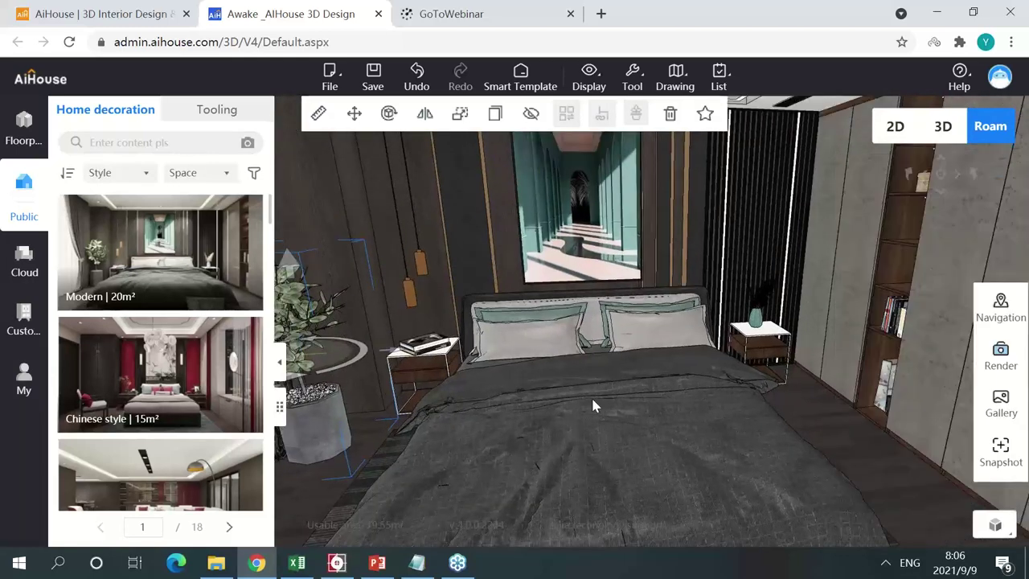
- Resize the double bed to length 3000, scaling proportionally to 3000×3423×1130
click(590, 405)
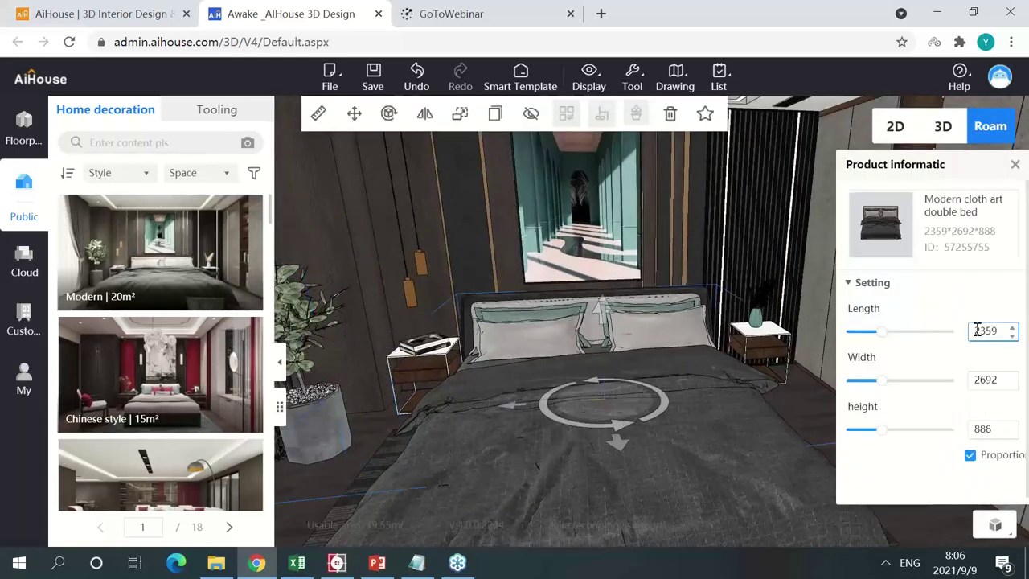
drag(995, 330, 814, 357)
key(End)
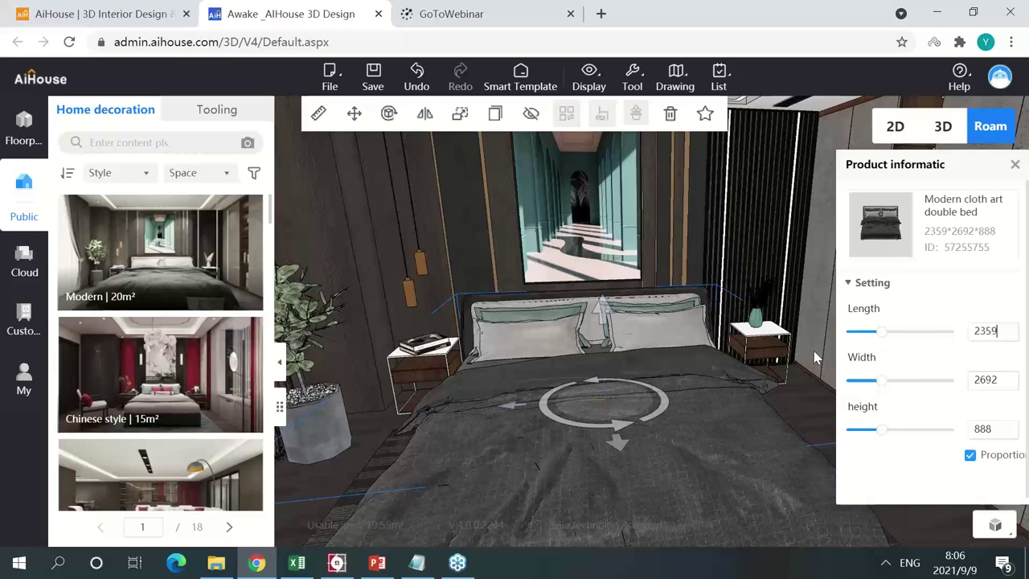
text(3000)
key(Return)
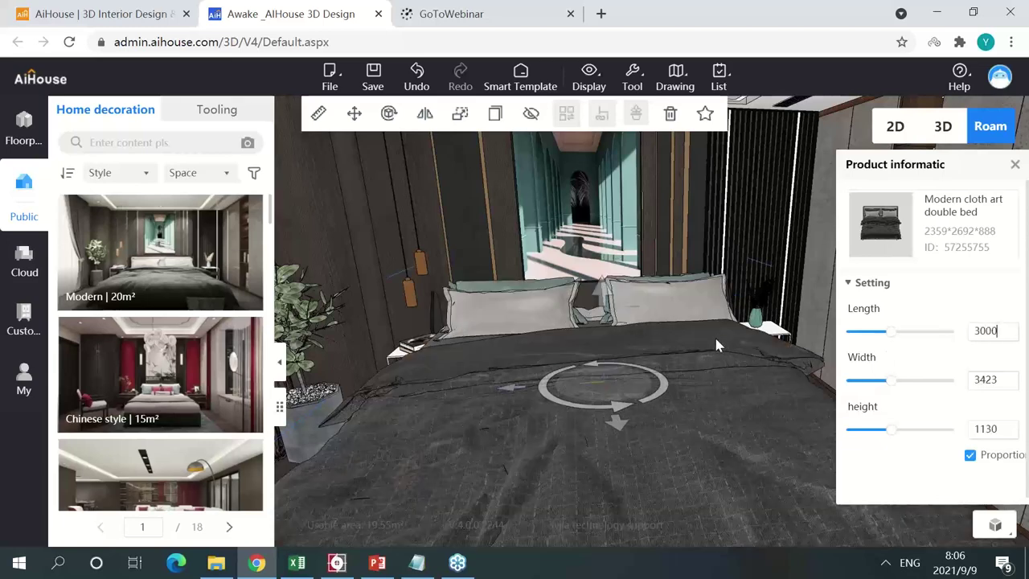
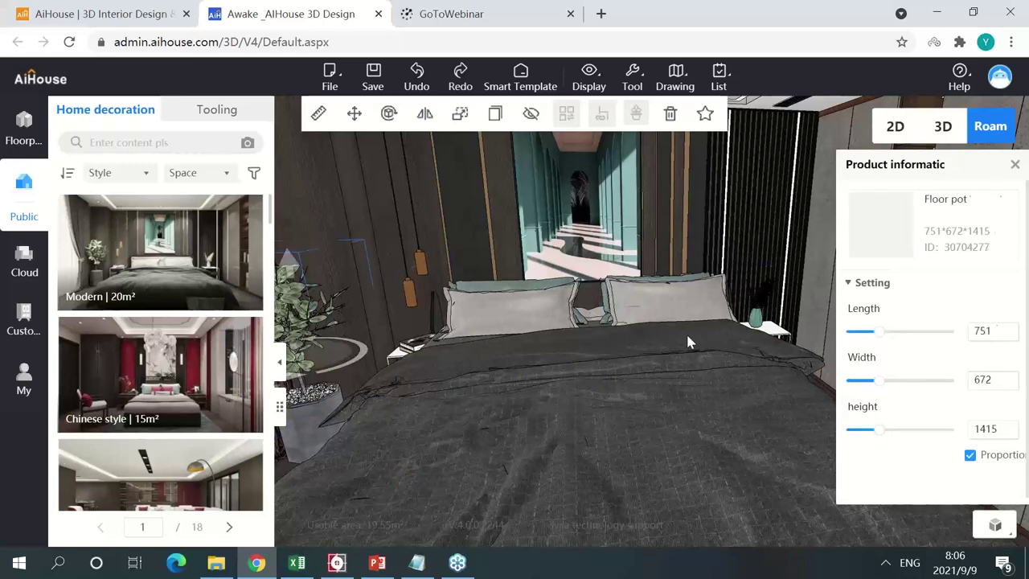
- Scale the double bed down proportionally to 2366×2700×891
click(461, 222)
key(ctrl+z)
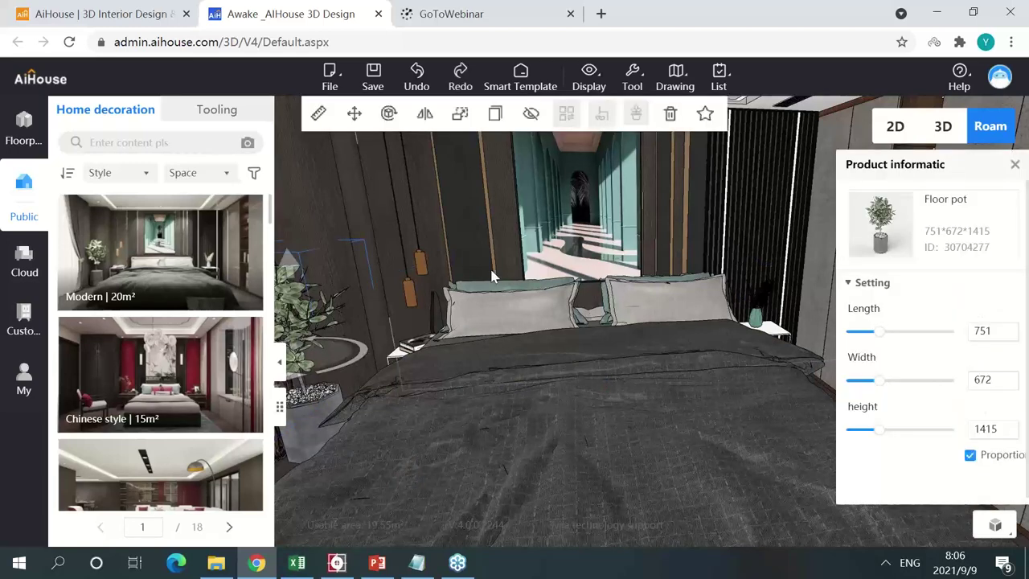
click(574, 394)
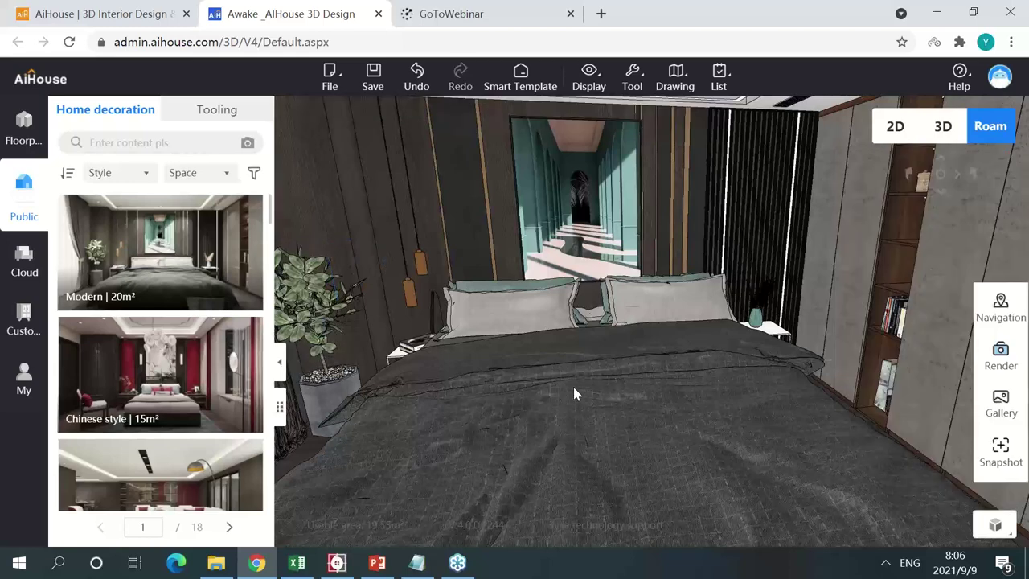
click(573, 394)
drag(887, 337, 880, 339)
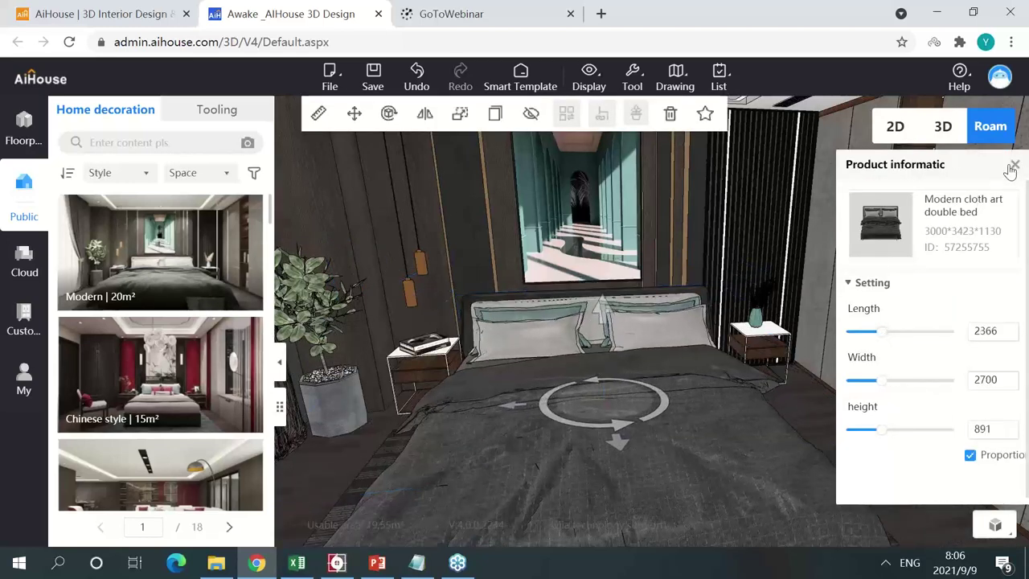
click(1014, 164)
- Bring up the list of replacement double beds for the bed
scroll(614, 295, up, 5)
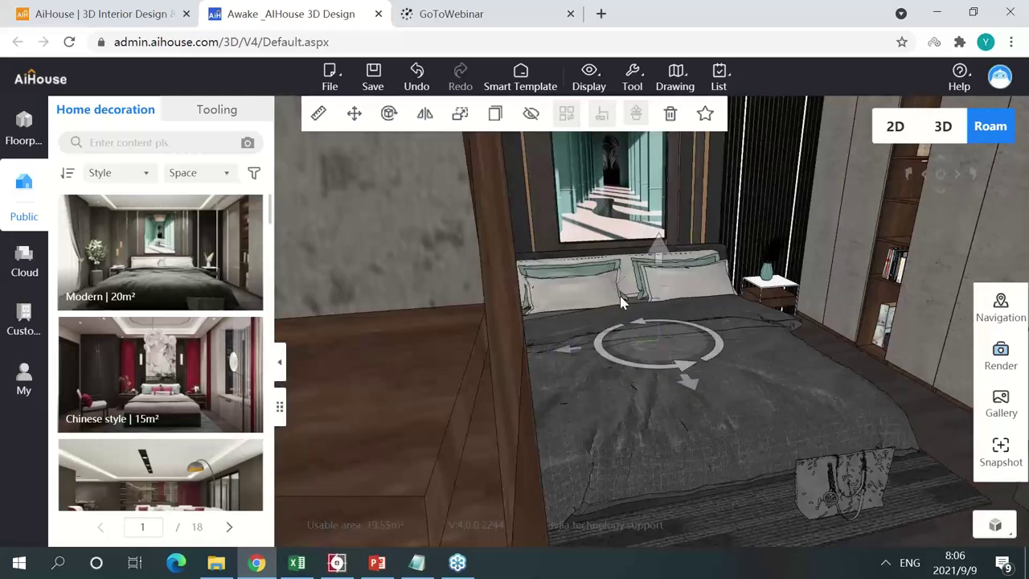
scroll(723, 301, down, 3)
drag(663, 306, 677, 350)
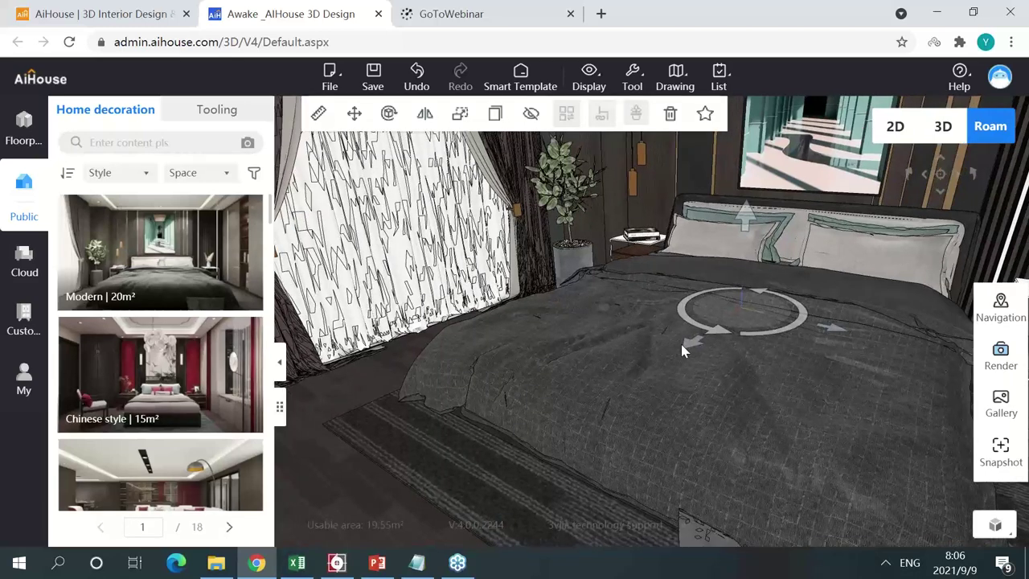
click(679, 341)
click(882, 228)
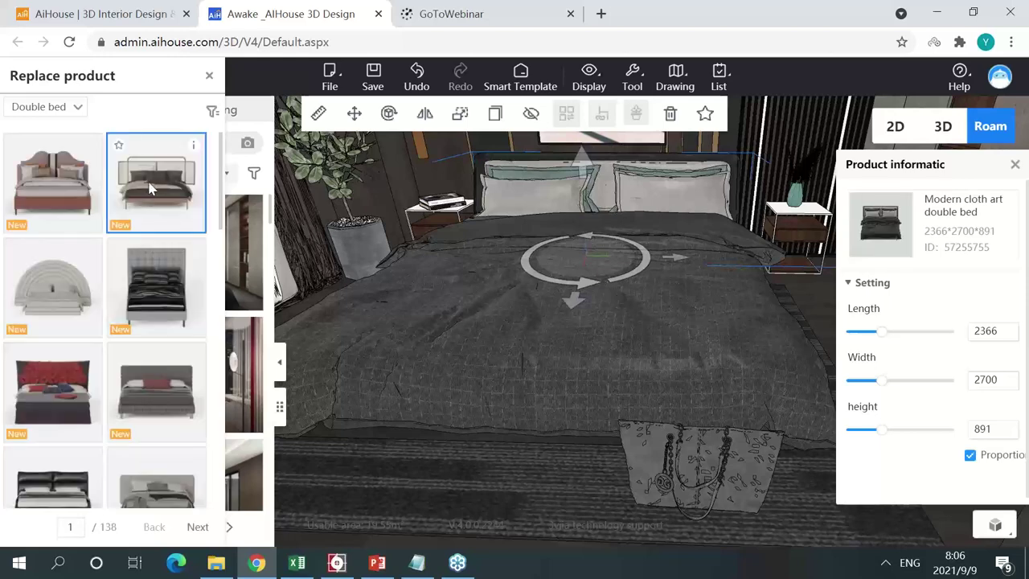
- Replace the bed with the Modern Fabric Double Bed (2203×2004×1163)
click(149, 188)
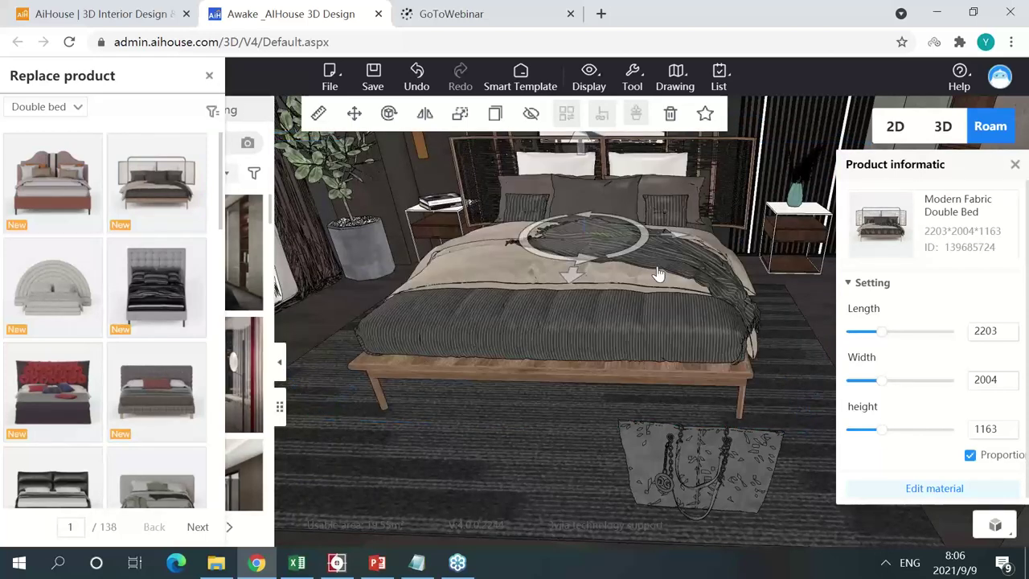
click(657, 274)
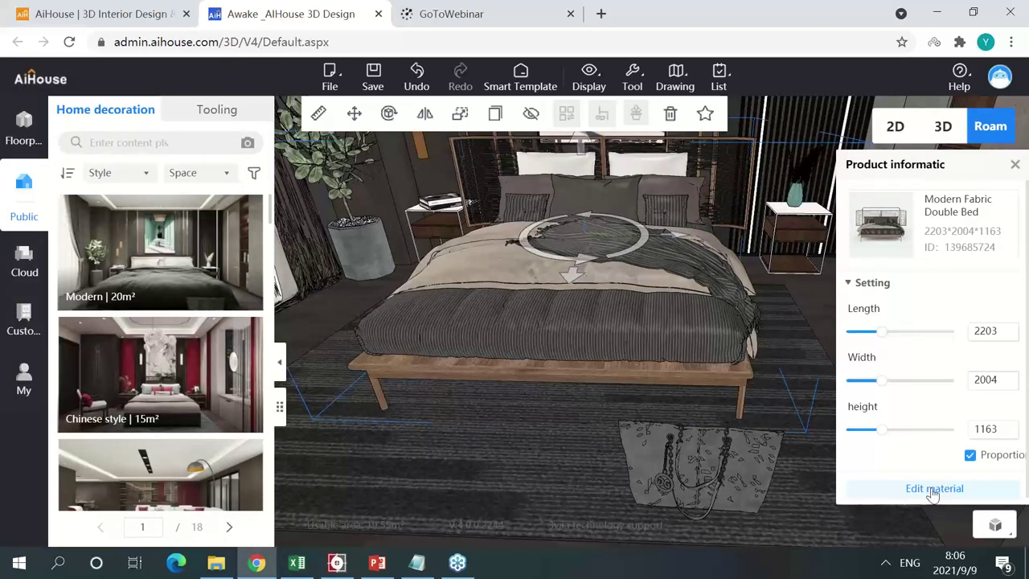
double_click(604, 375)
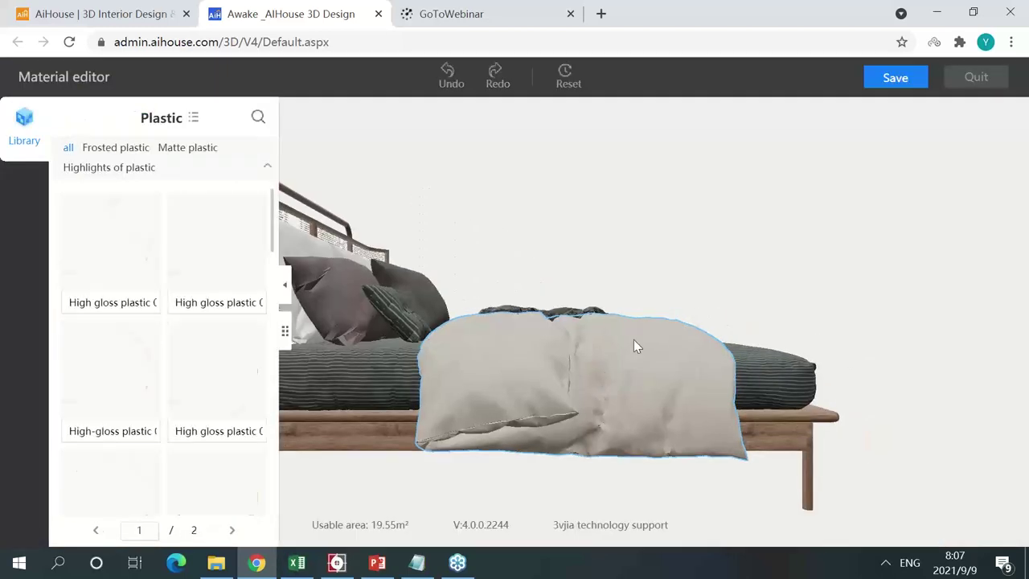
- Apply the dark blue Litchi Leather 03 material to the bed frame
click(231, 530)
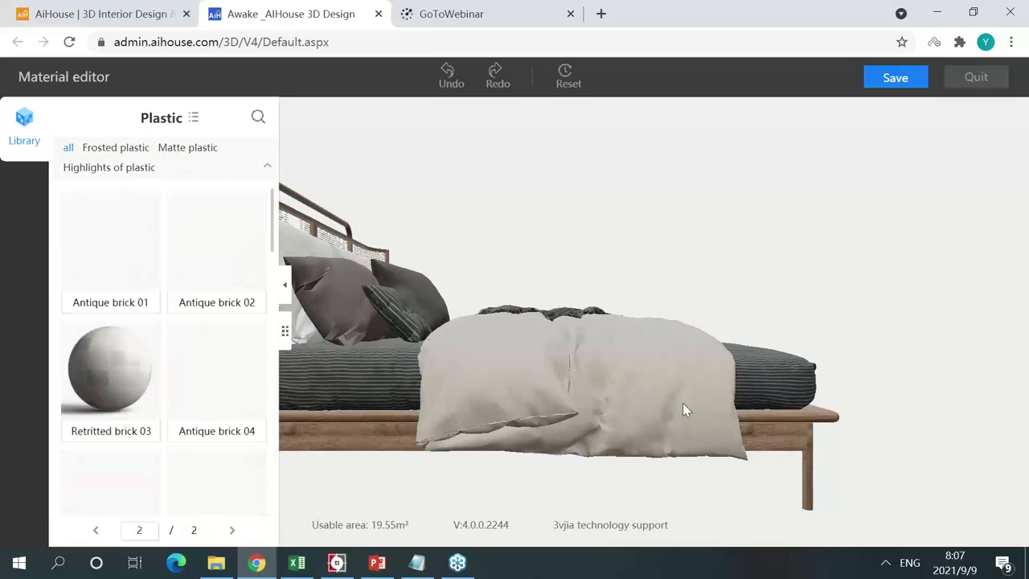
drag(634, 423, 181, 540)
click(95, 529)
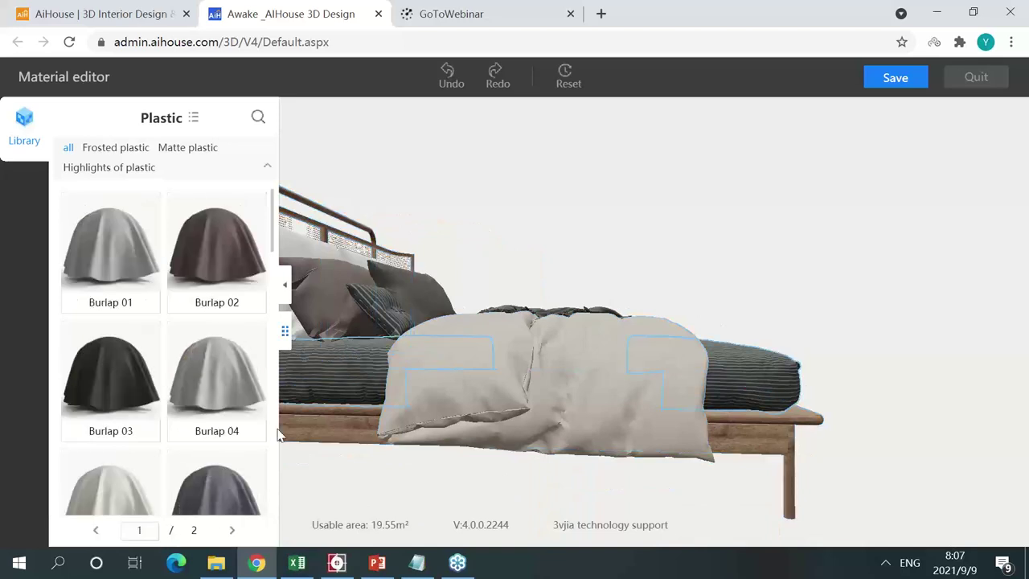
drag(276, 238, 263, 497)
drag(217, 410, 756, 436)
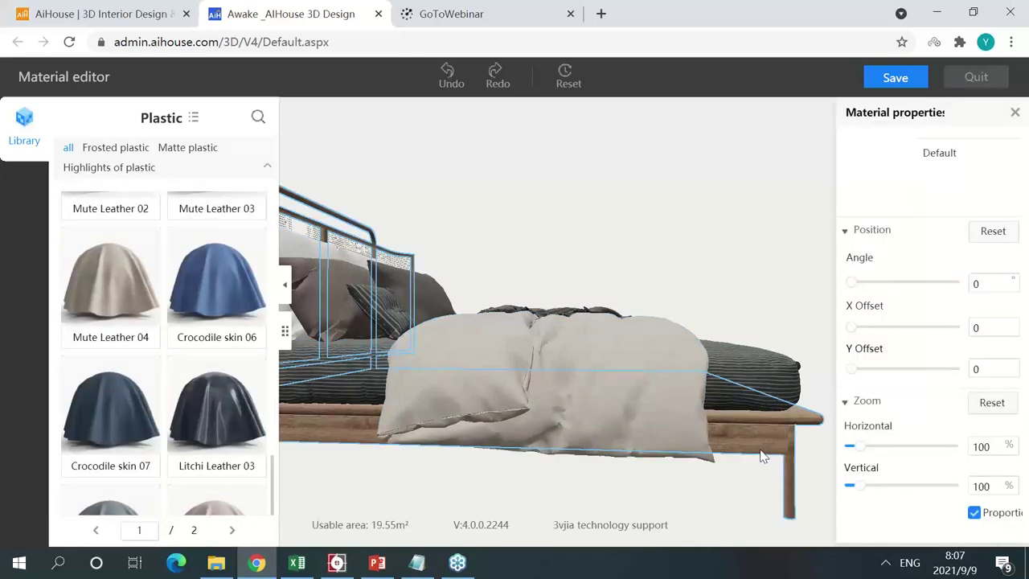
drag(213, 414, 326, 418)
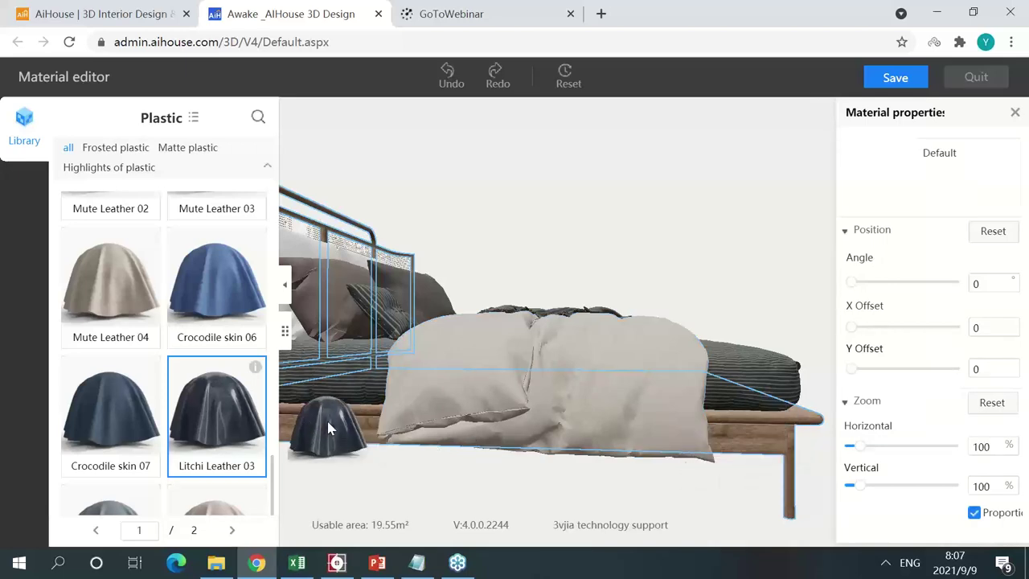
drag(413, 452, 499, 426)
drag(215, 410, 494, 394)
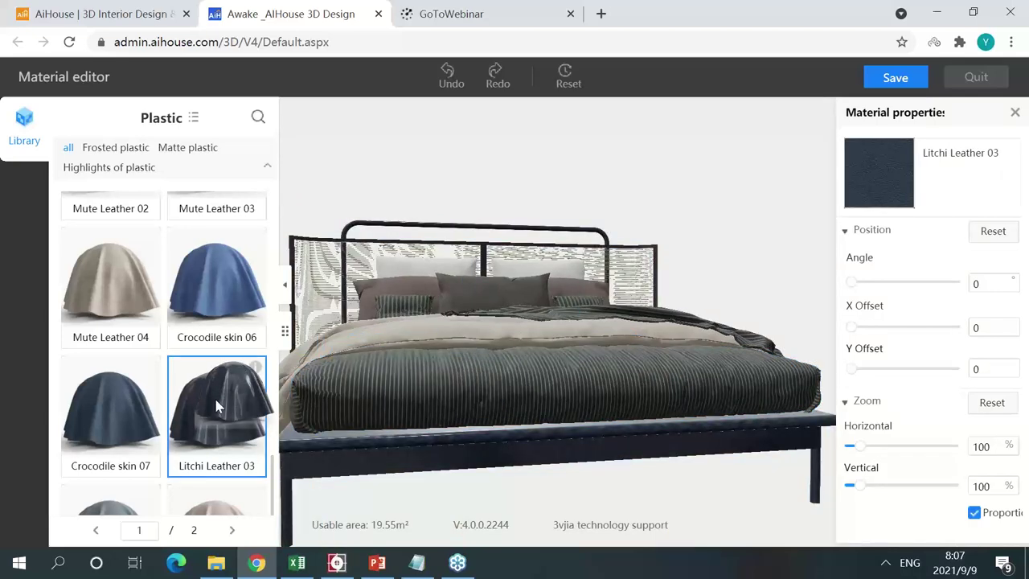
- Save the bed's new material and exit the material editor
drag(555, 434, 563, 406)
scroll(562, 405, up, 3)
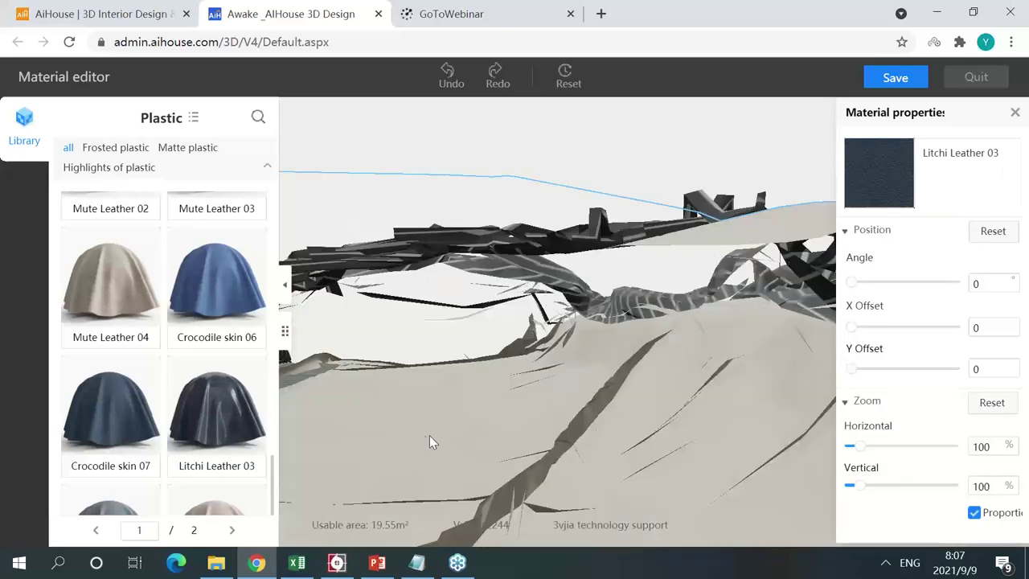
scroll(492, 429, down, 3)
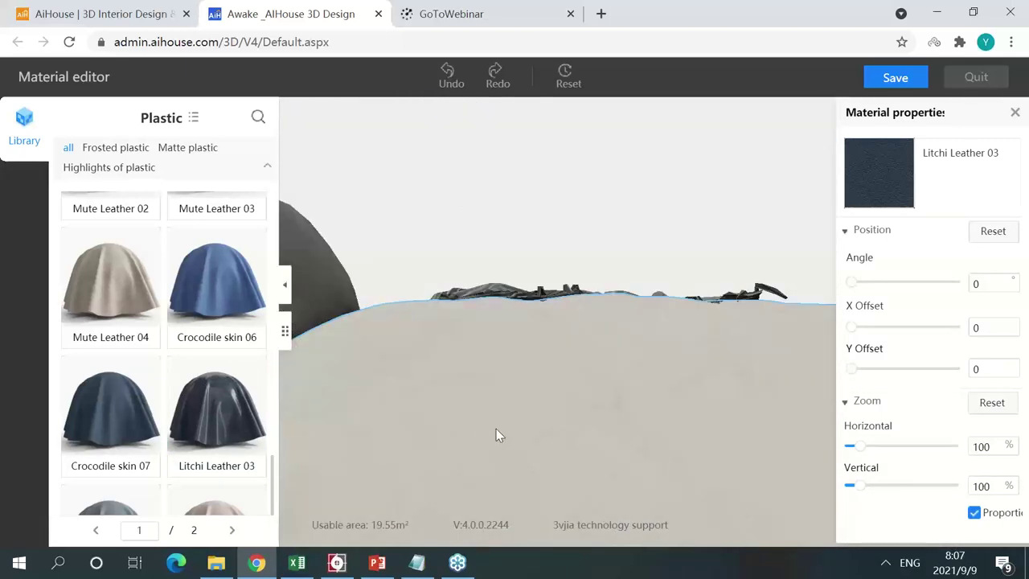
scroll(496, 430, down, 3)
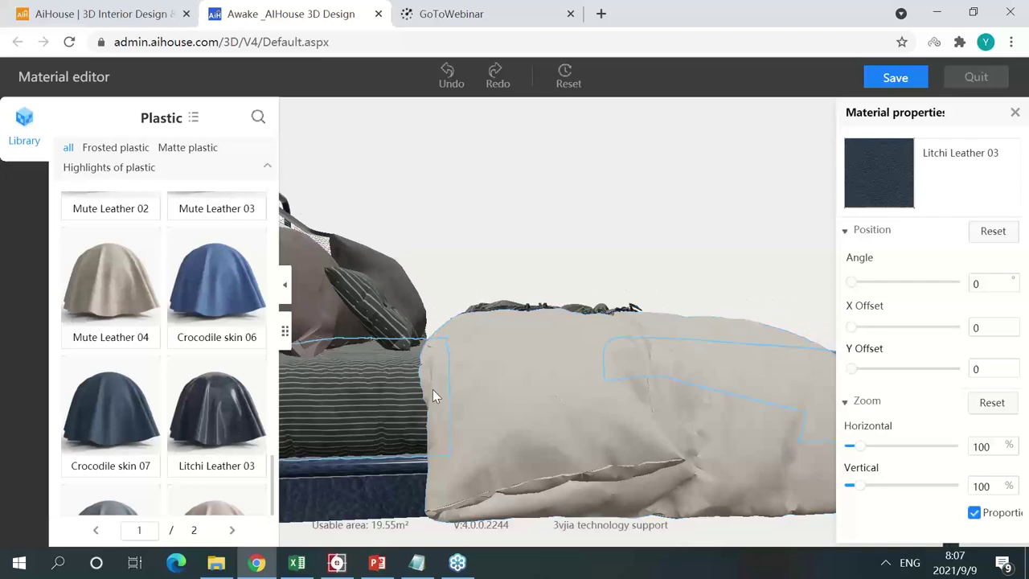
scroll(431, 395, down, 3)
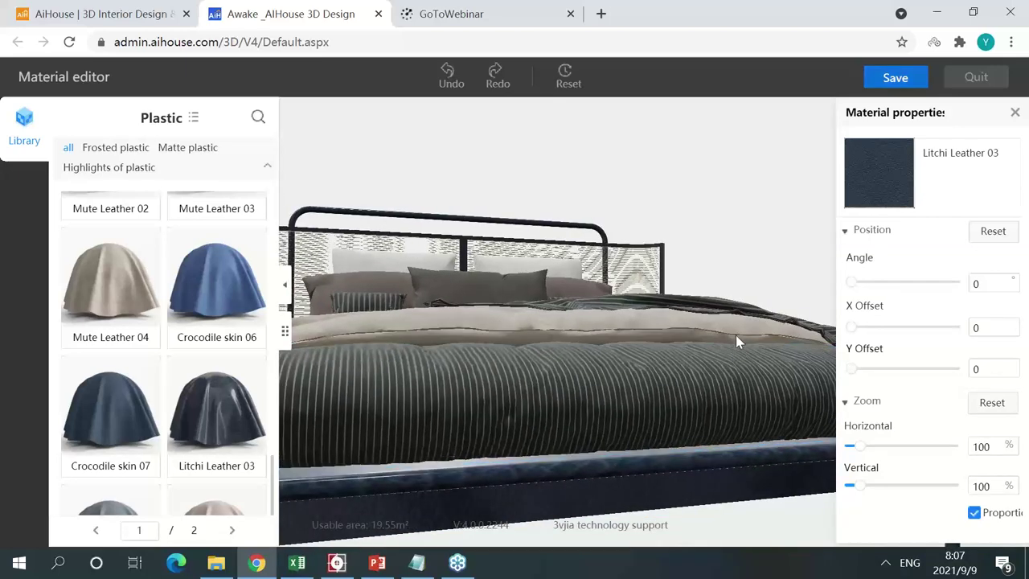
click(895, 78)
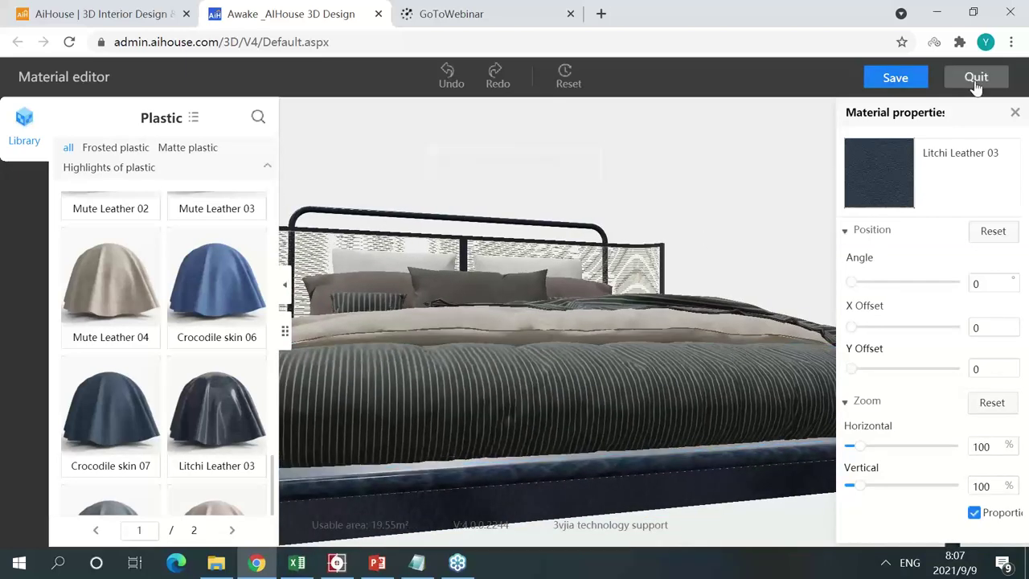
click(975, 78)
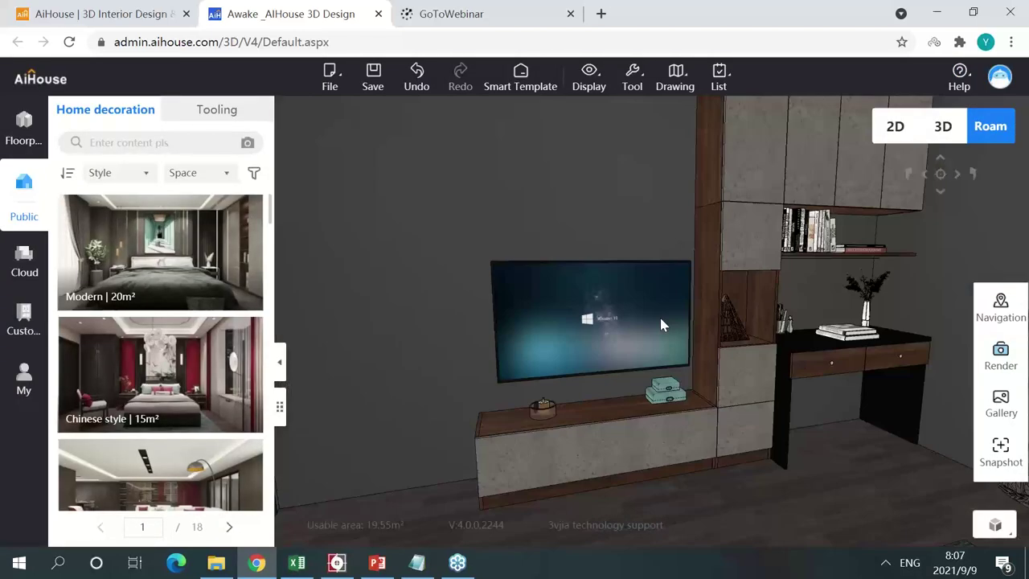
- Show the Public materials catalogue with finishing and furniture categories
drag(822, 333, 239, 301)
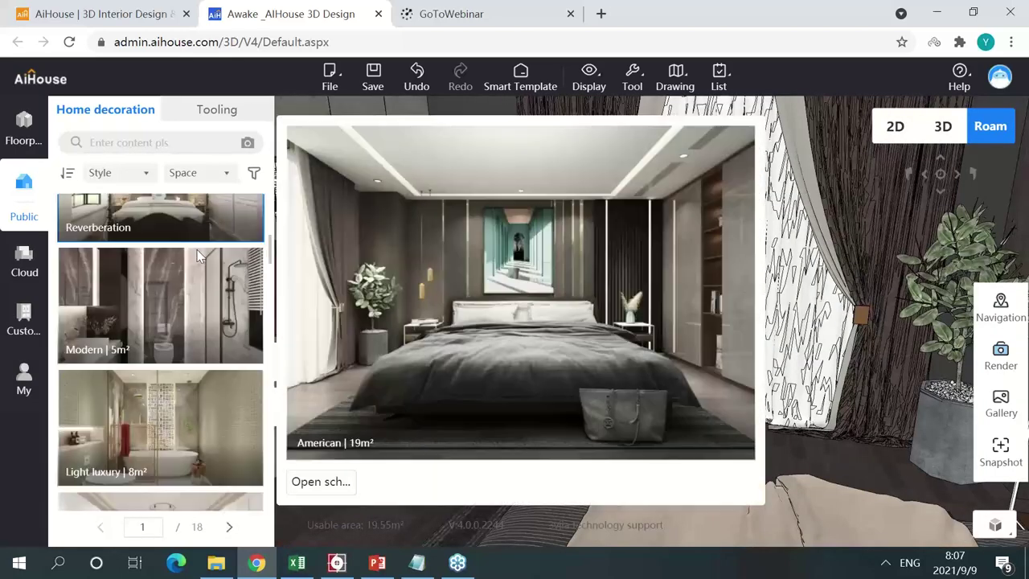
scroll(188, 283, up, 5)
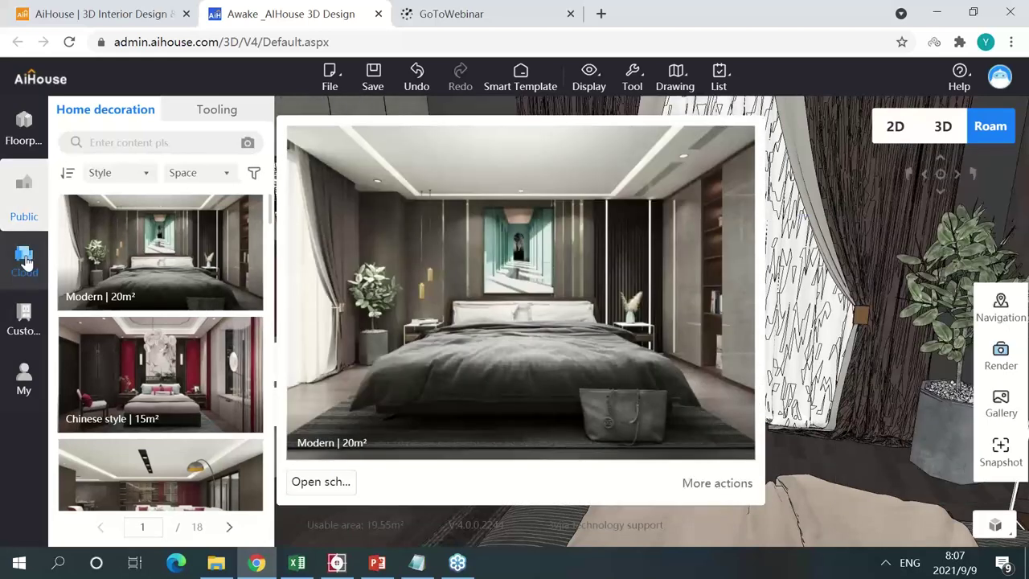
click(27, 262)
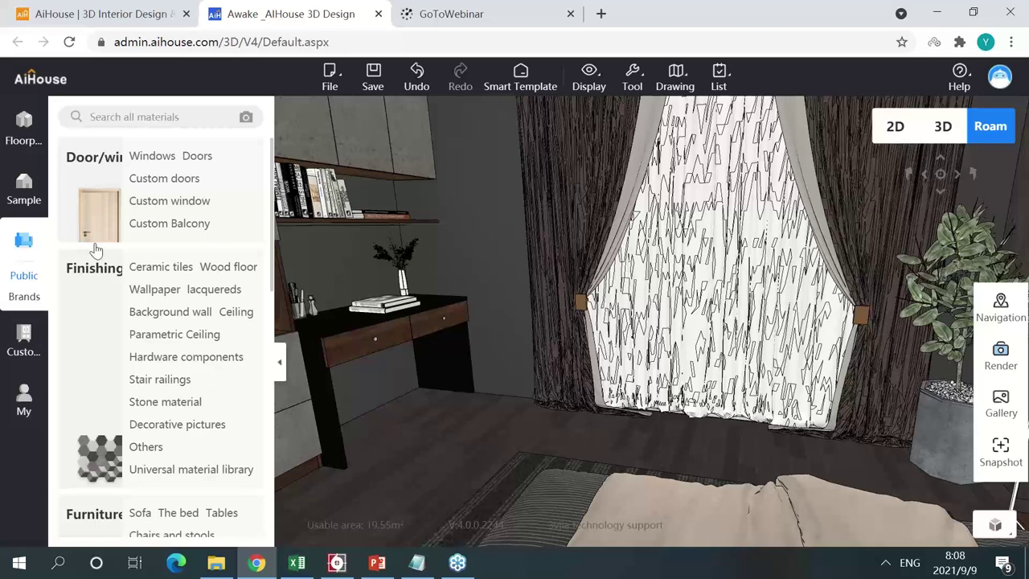
- Cover the bedroom floor with orange-brown wood-floor planks (1820×918)
scroll(273, 230, down, 1)
scroll(265, 313, down, 8)
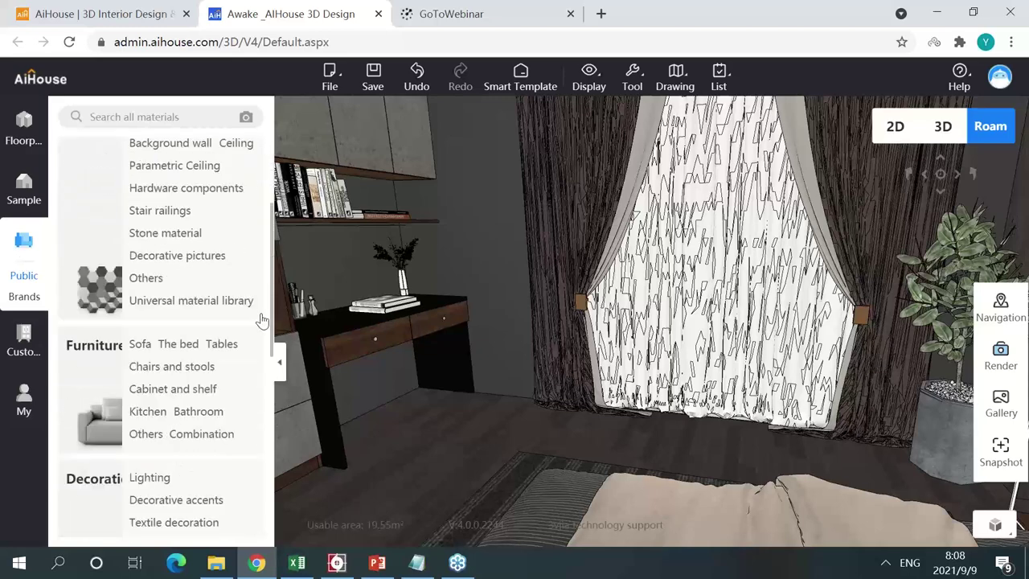
scroll(249, 321, up, 8)
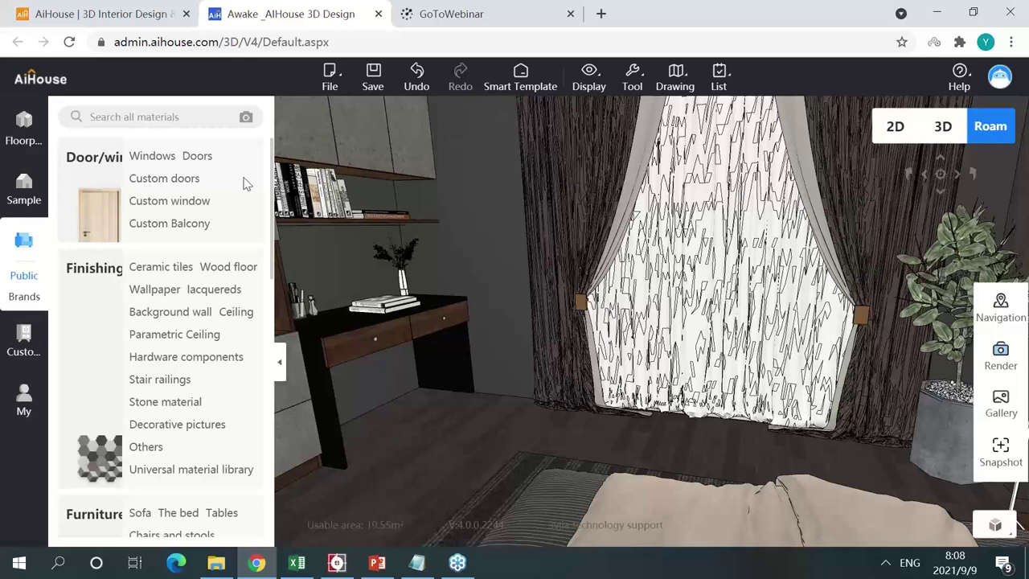
scroll(237, 194, down, 2)
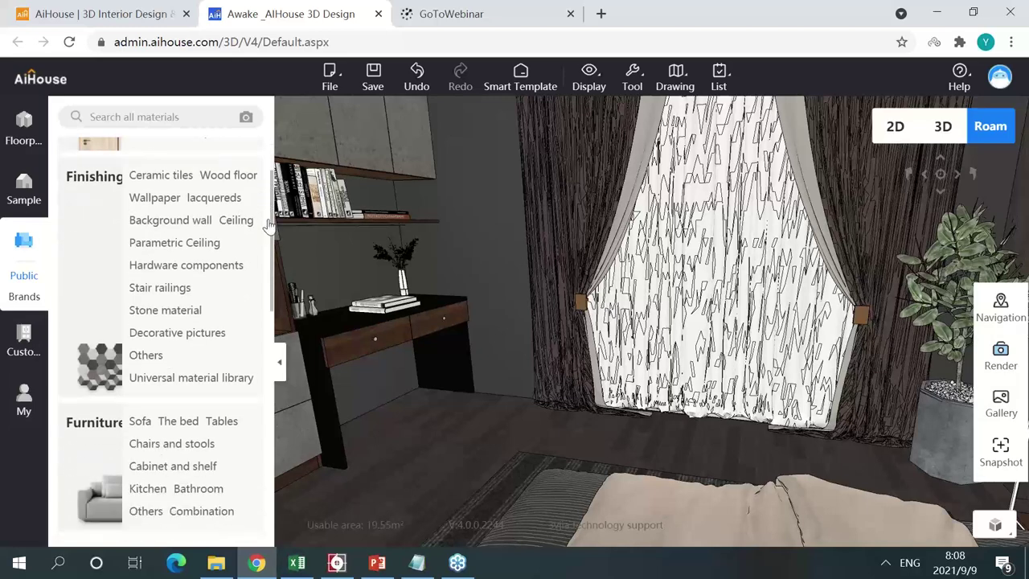
click(228, 167)
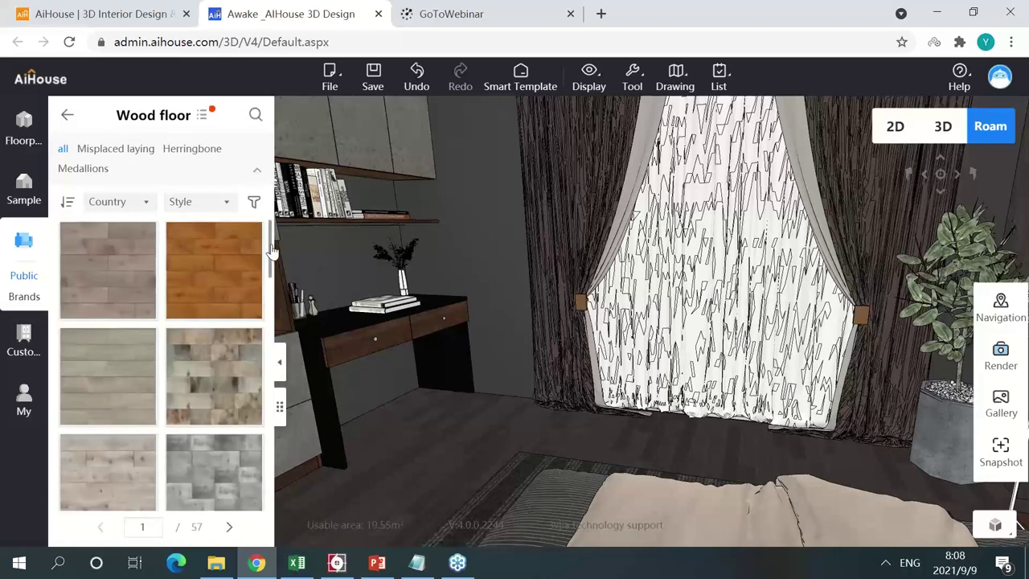
drag(282, 300, 424, 447)
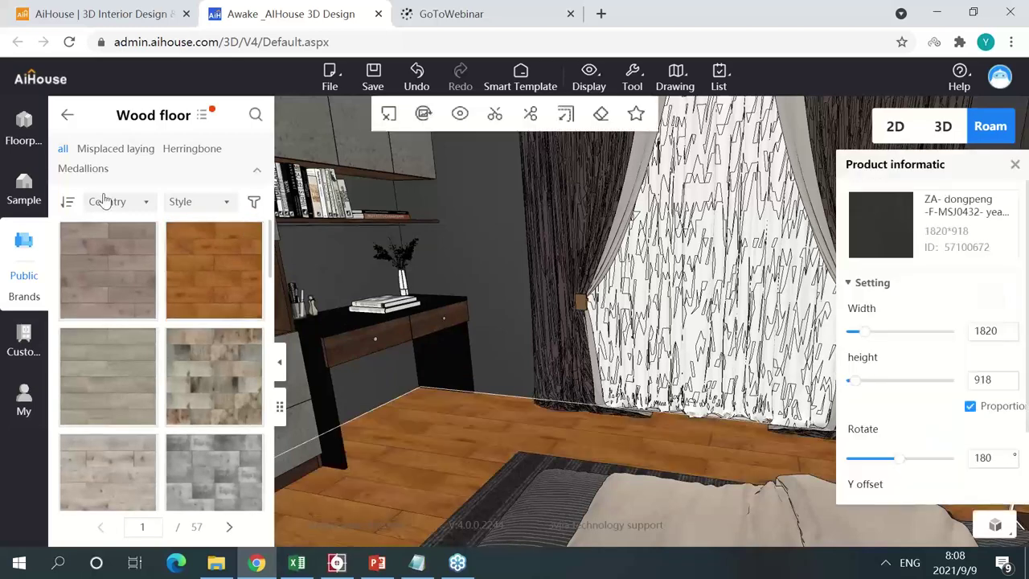
click(70, 119)
- List the Sofa catalogue products and check the new floor's product information
scroll(142, 346, down, 1)
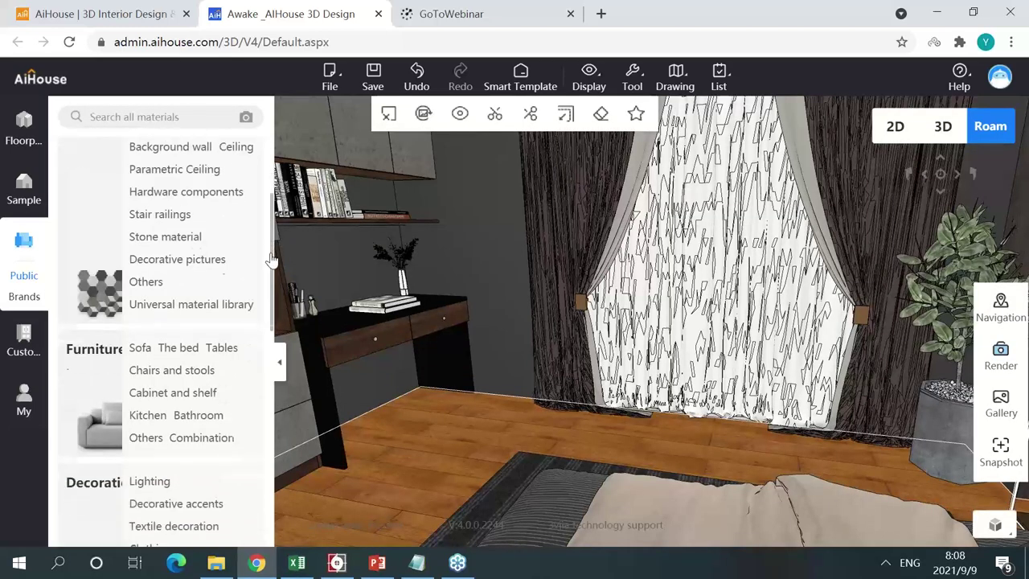
click(141, 351)
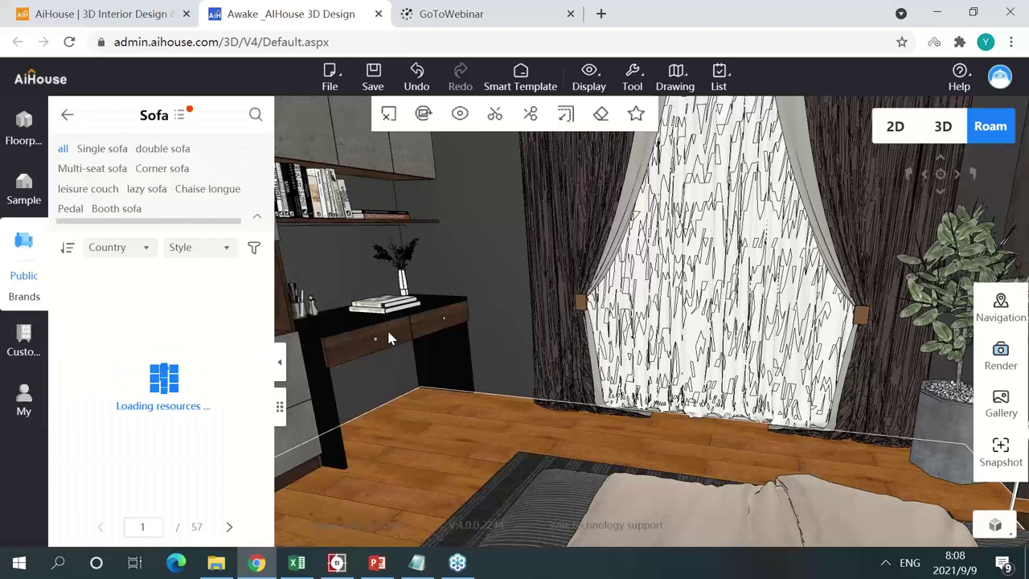
drag(269, 289, 271, 207)
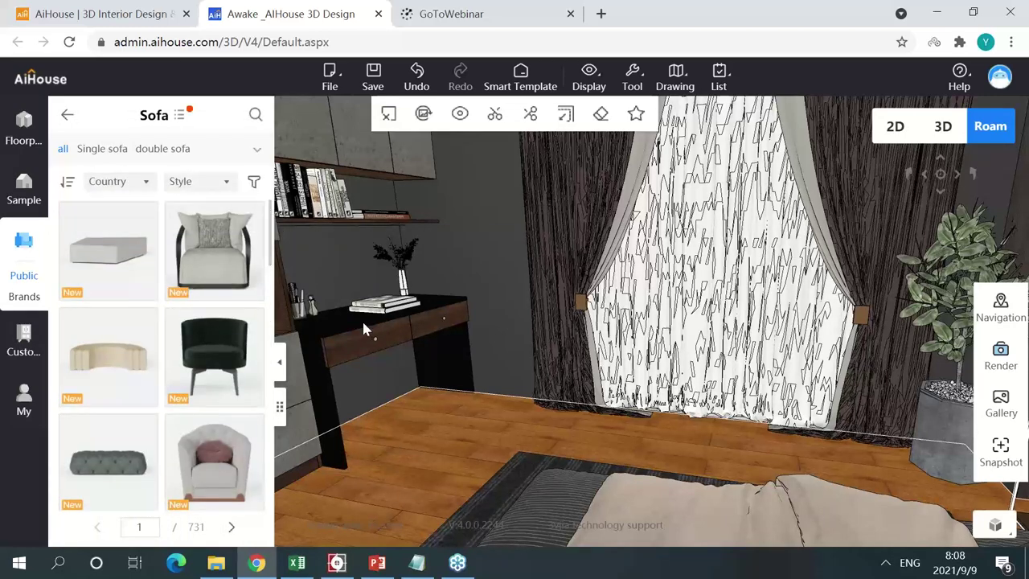
click(429, 446)
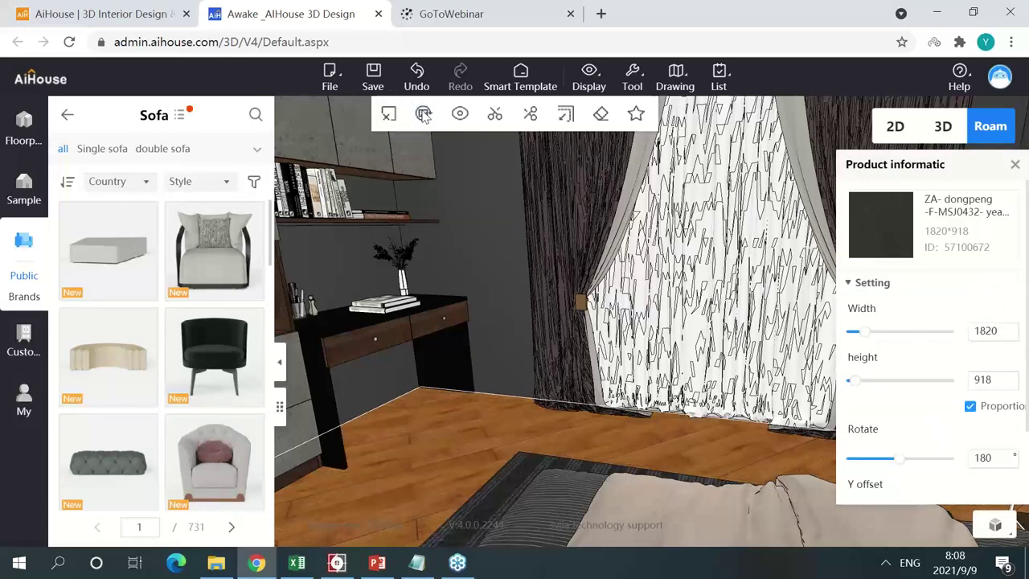
drag(452, 372, 1003, 188)
click(1014, 164)
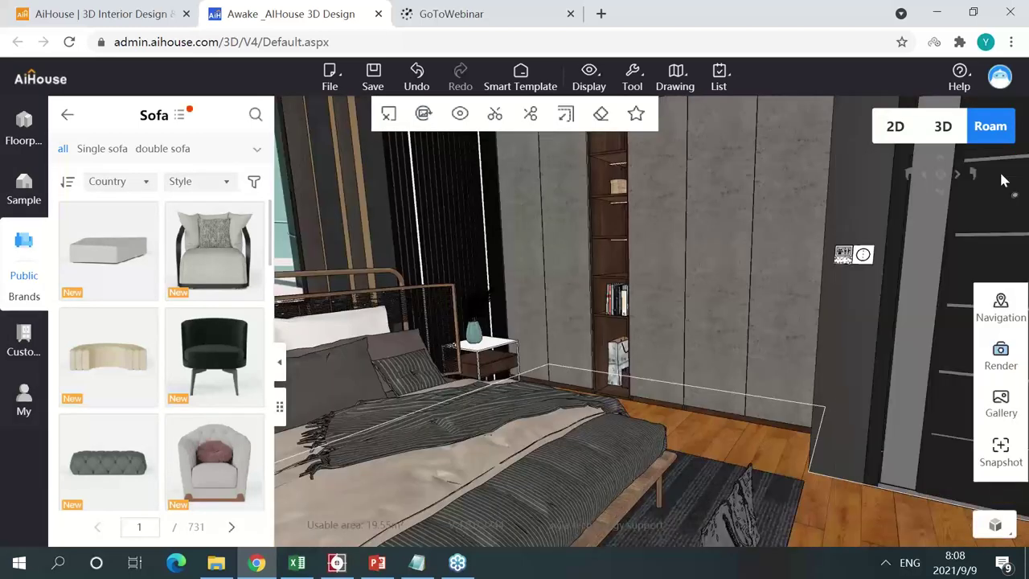
- Show the Finishes Customize and Whole House Customize options
click(14, 336)
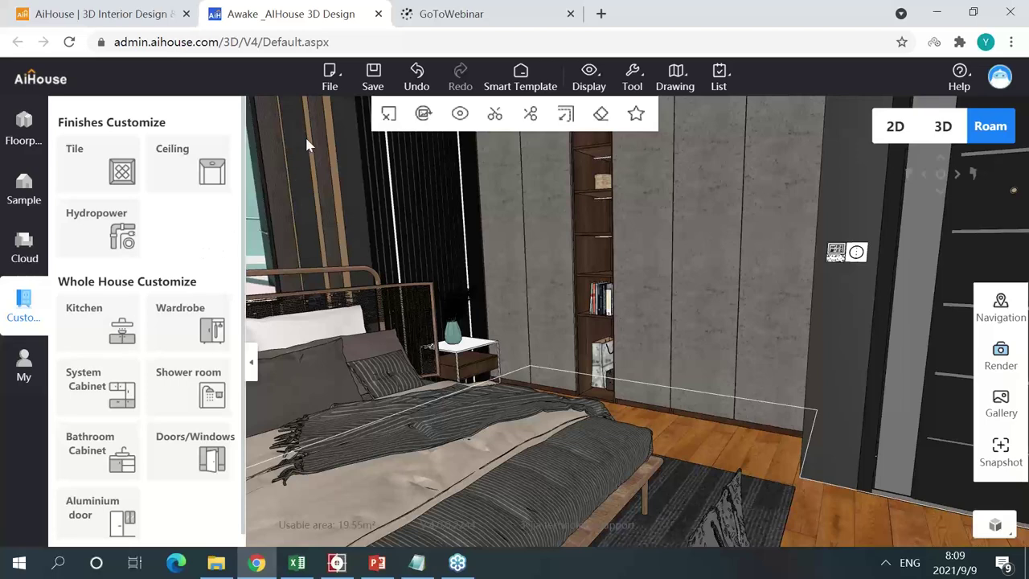
mouse_move(332, 74)
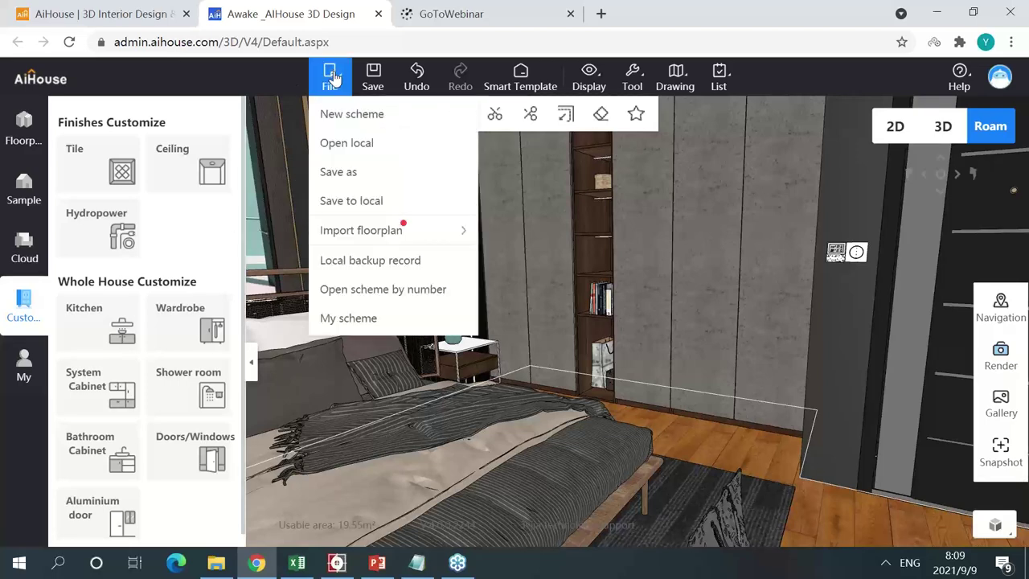
- Load the Demo-Kitchen scheme from My scheme (all dates), replacing the bedroom design
click(374, 319)
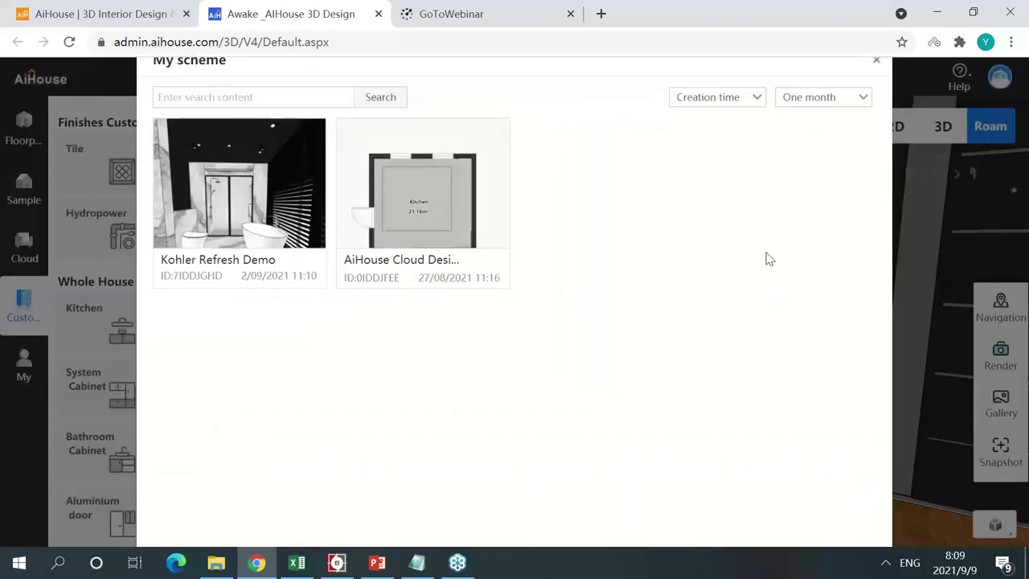
click(802, 106)
click(815, 201)
drag(887, 154, 877, 255)
click(605, 378)
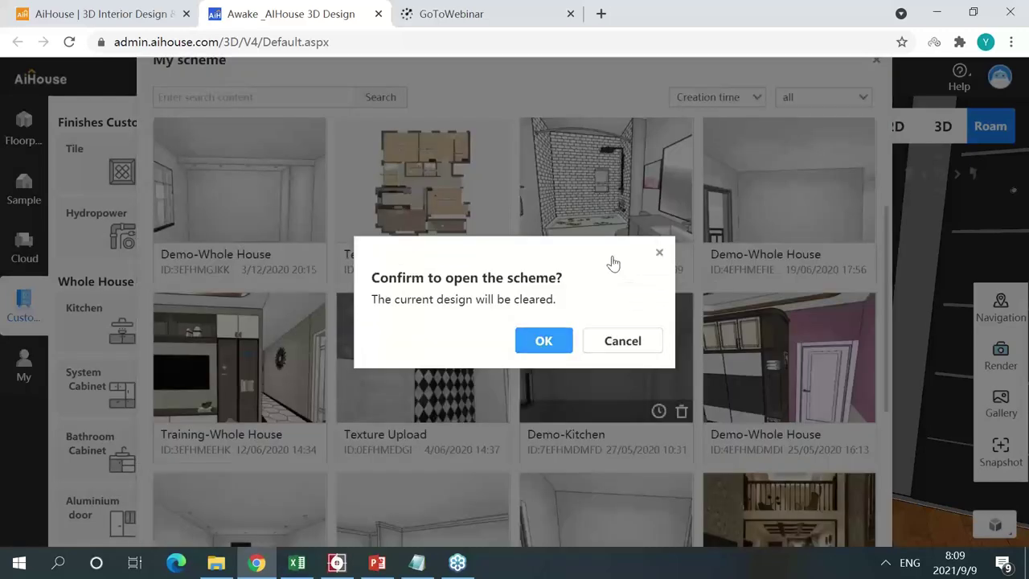
key(Return)
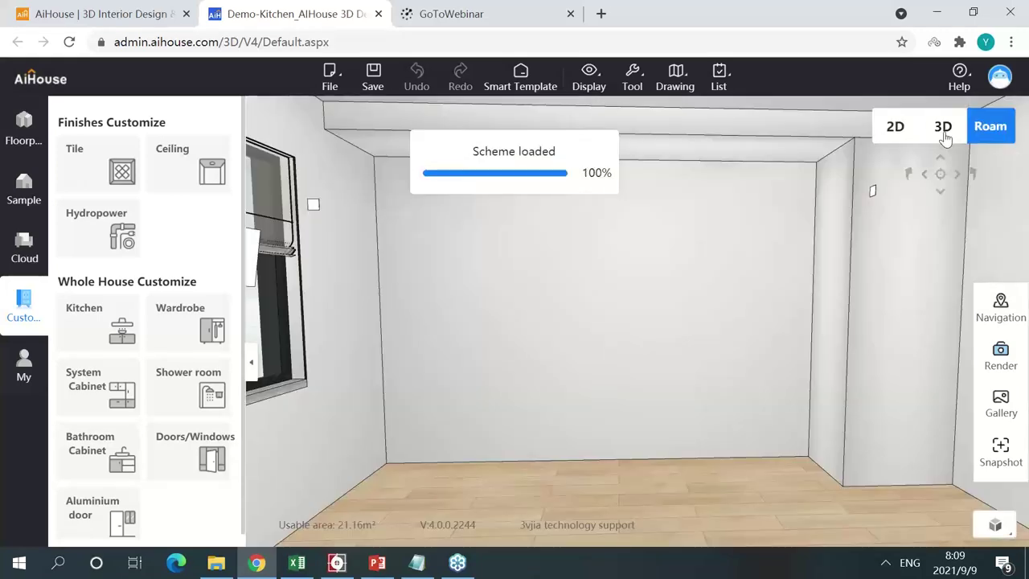
- View the empty Demo-Kitchen in 3D roam mode with the Kitchen customisation catalogue
click(943, 129)
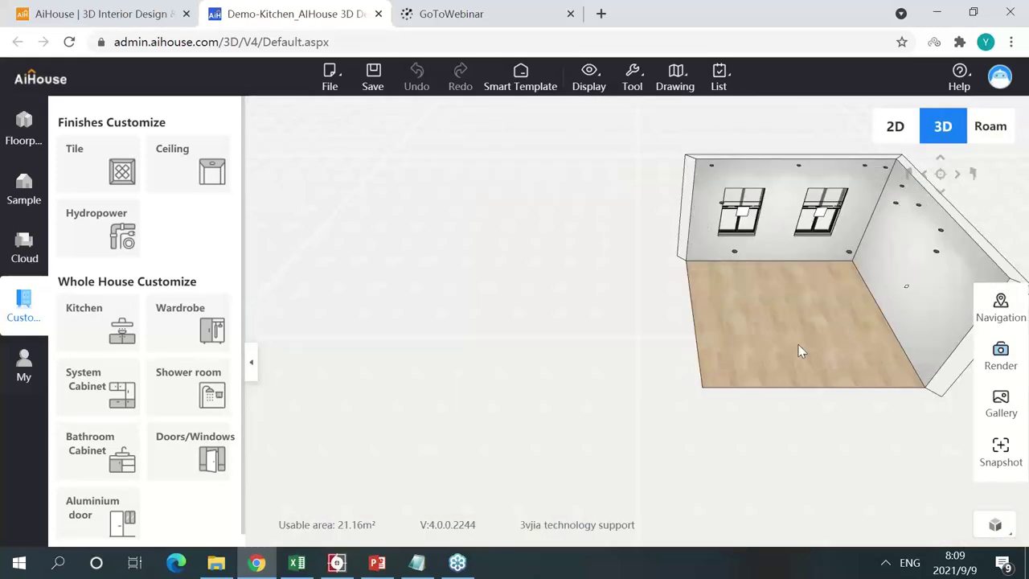
click(990, 126)
drag(636, 208, 489, 279)
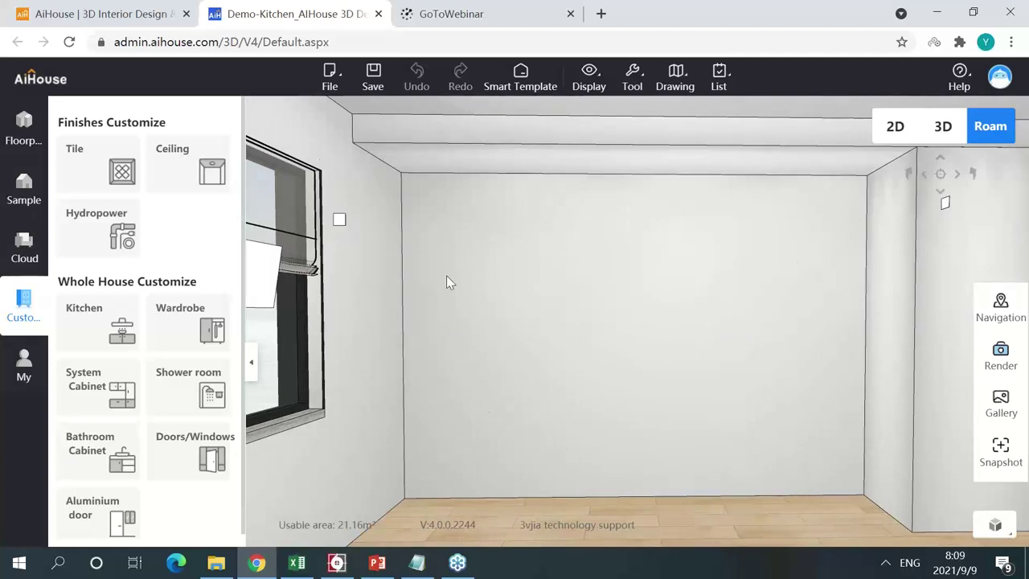
click(89, 325)
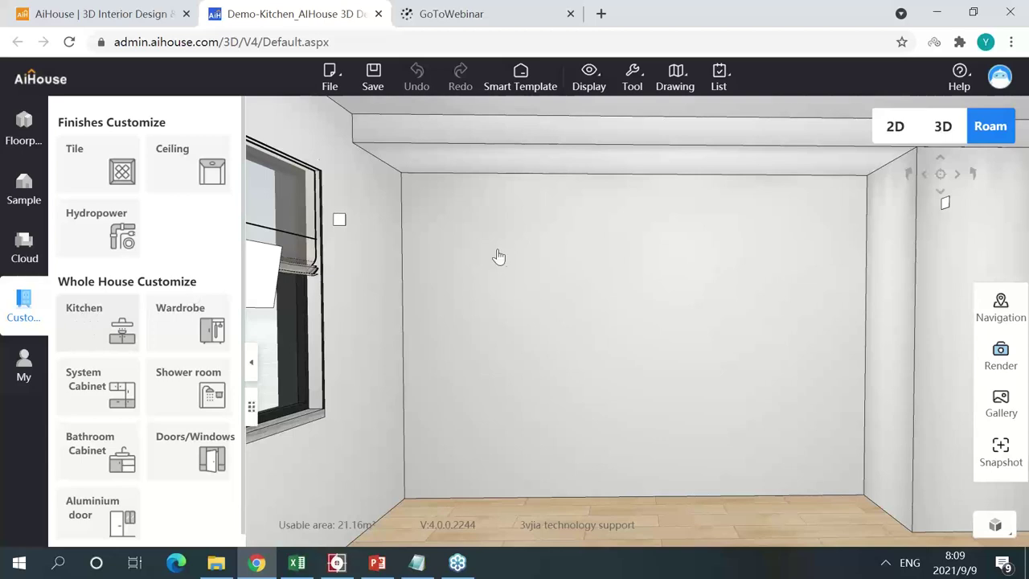
scroll(499, 260, down, 1)
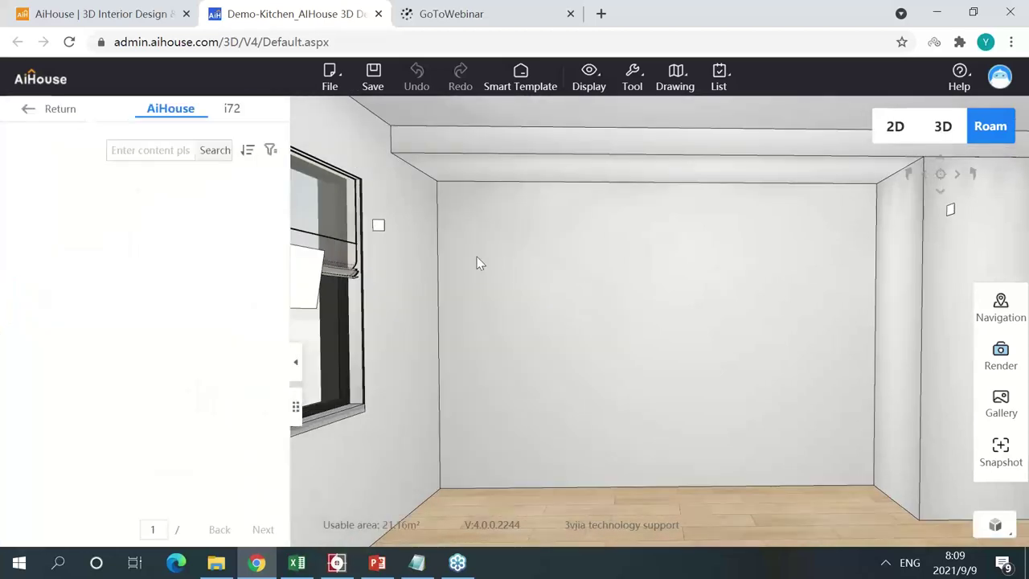
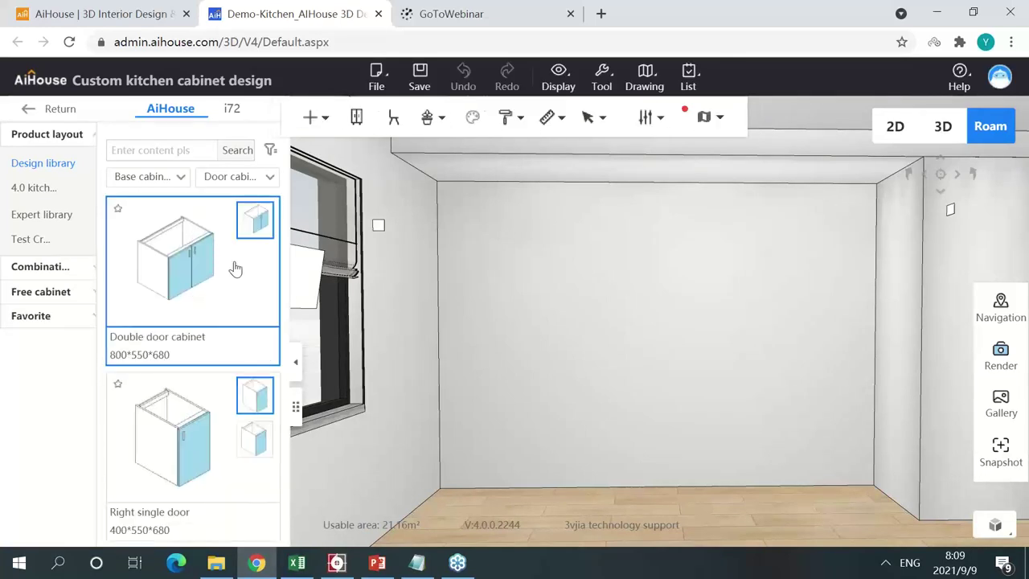
- Place a horizontal filler panel flush against the left wall, at wall distance 0
click(159, 185)
click(161, 294)
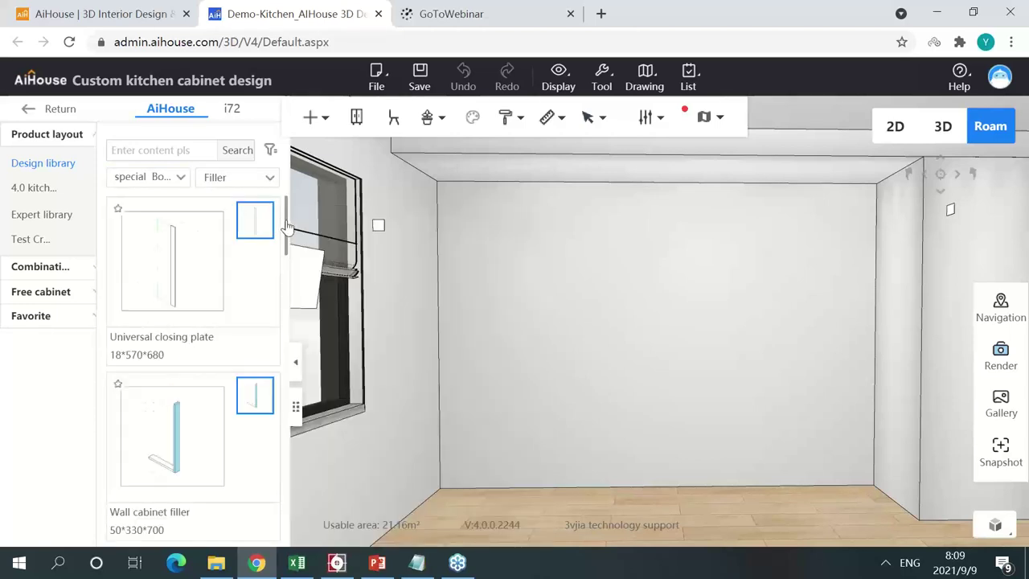
scroll(285, 235, down, 1)
drag(285, 235, 283, 262)
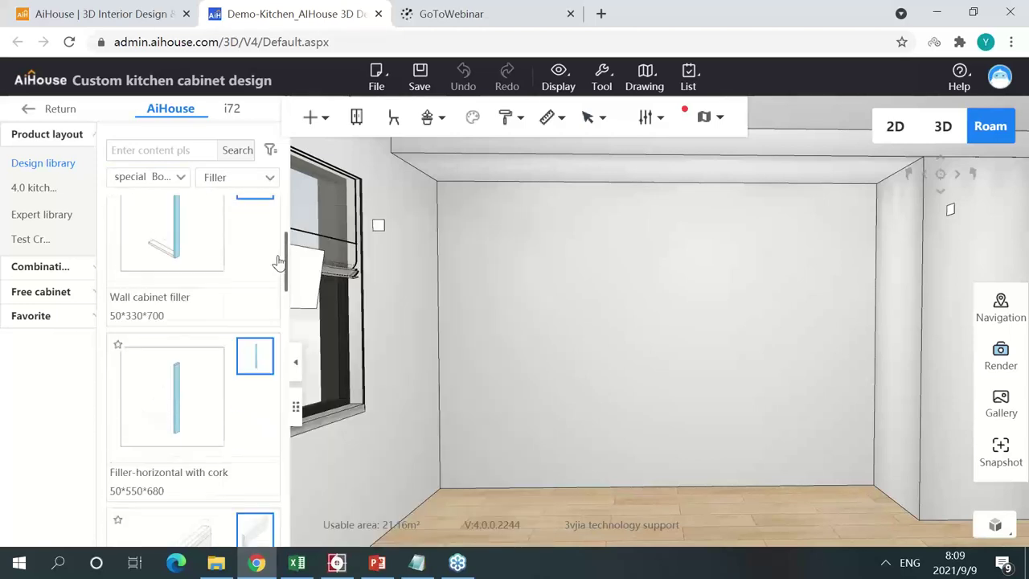
click(487, 423)
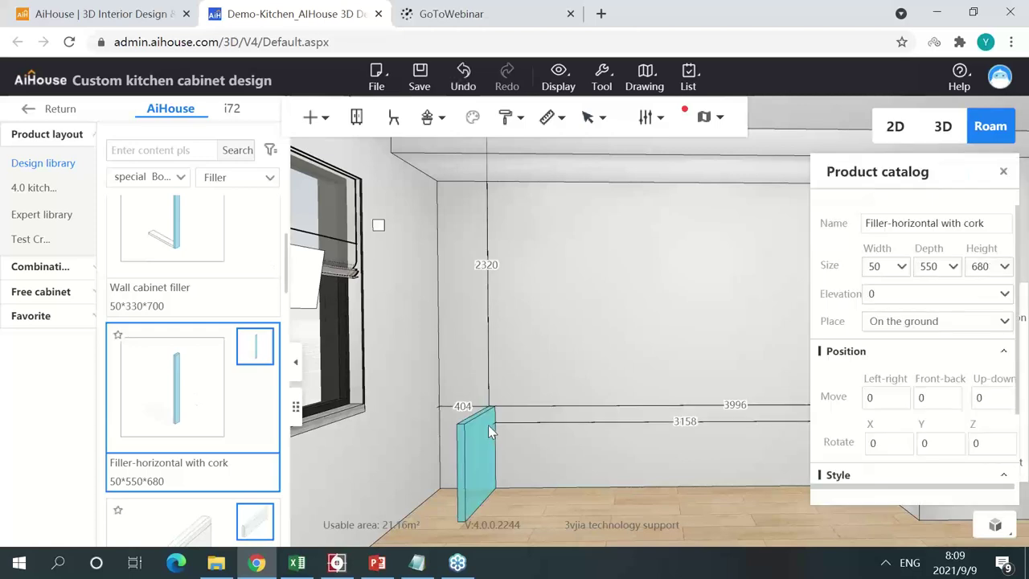
text(00)
key(Return)
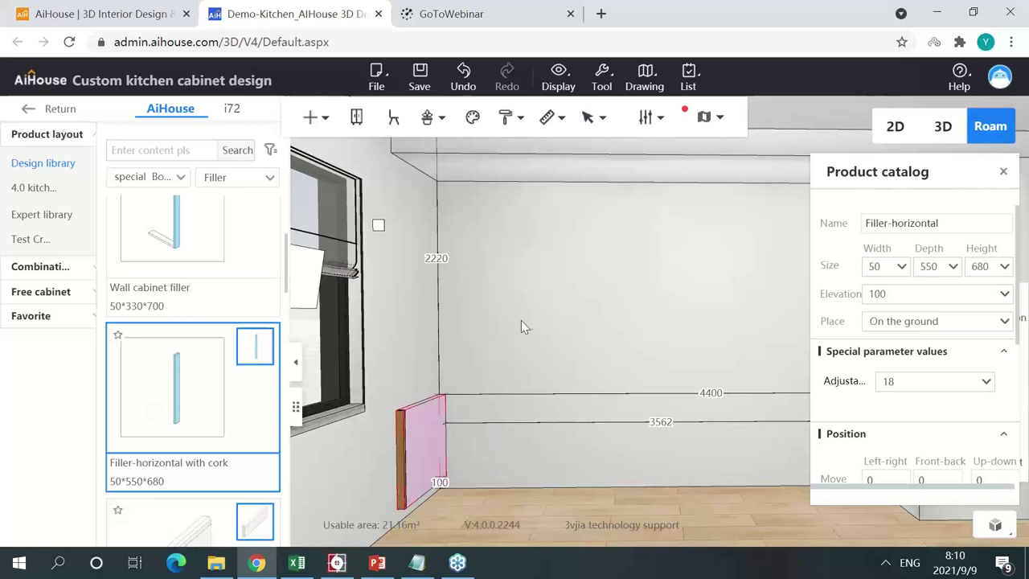
- Add a 600-wide disinfection function cabinet beside the filler panel
click(146, 178)
click(137, 203)
click(243, 180)
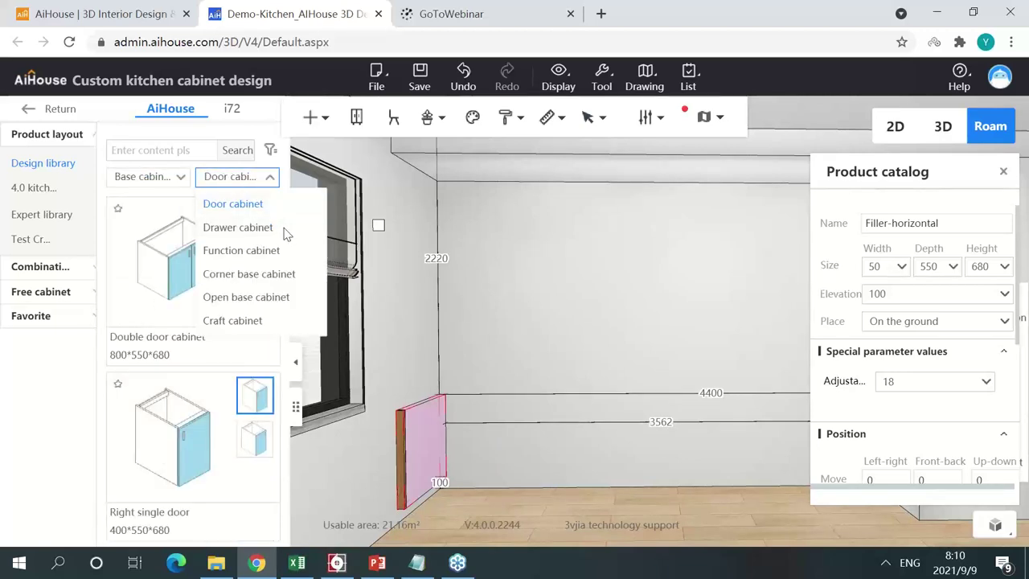
click(255, 251)
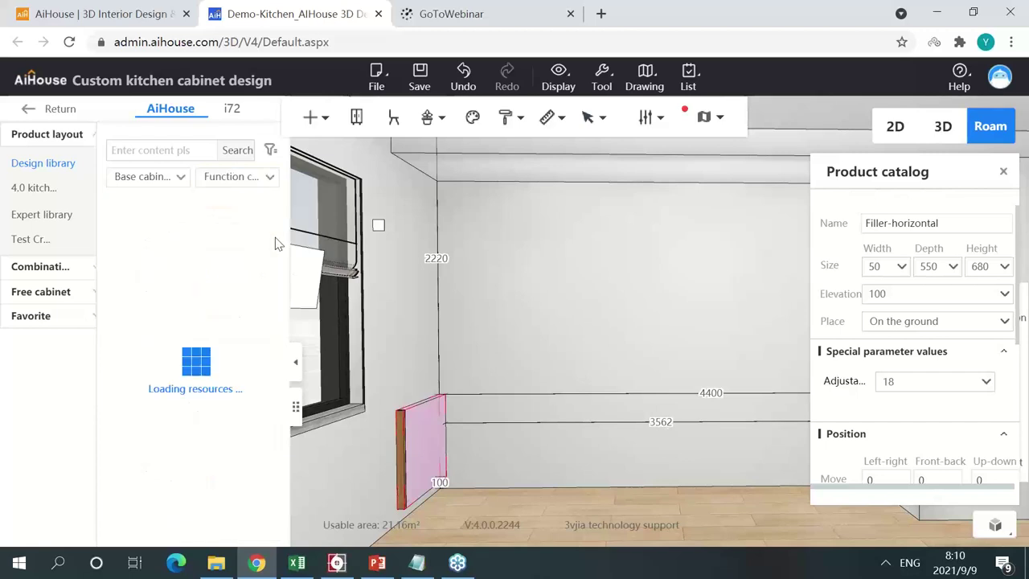
scroll(284, 346, down, 4)
scroll(284, 345, down, 2)
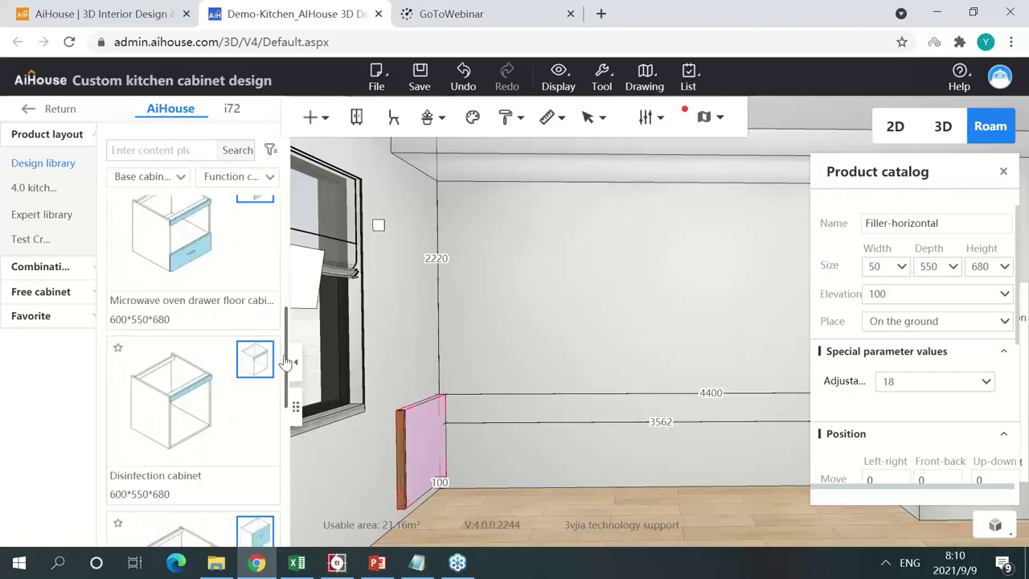
click(483, 419)
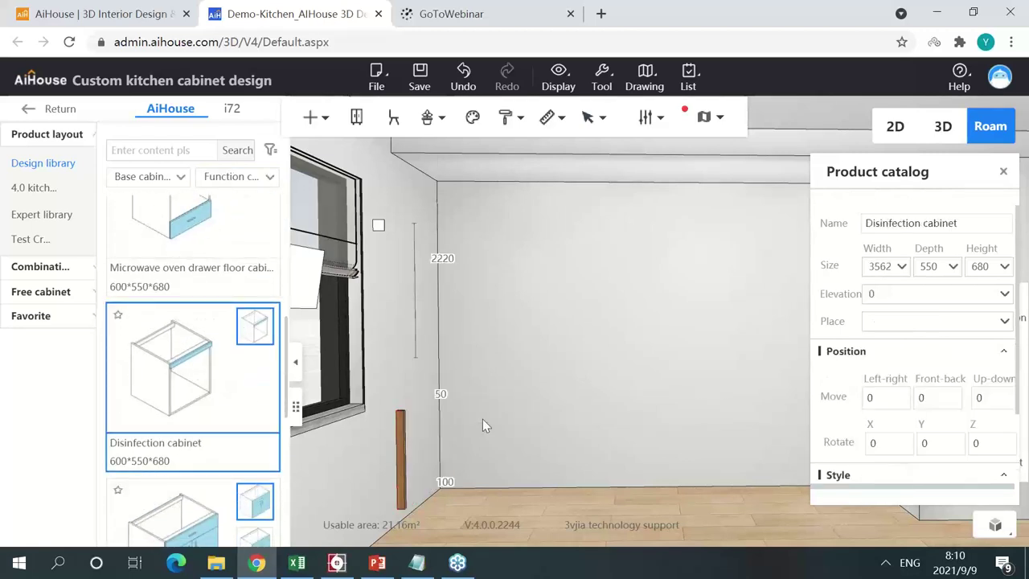
click(499, 406)
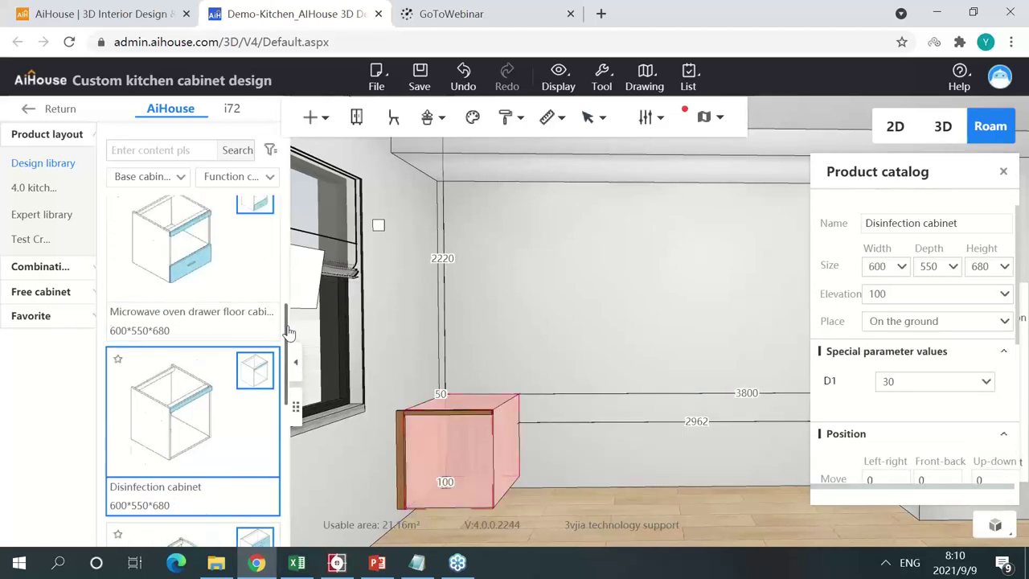
drag(288, 351, 281, 285)
- Add double-door fake-drawer cabinets next to the disinfection cabinet, the new one 900 wide
click(173, 282)
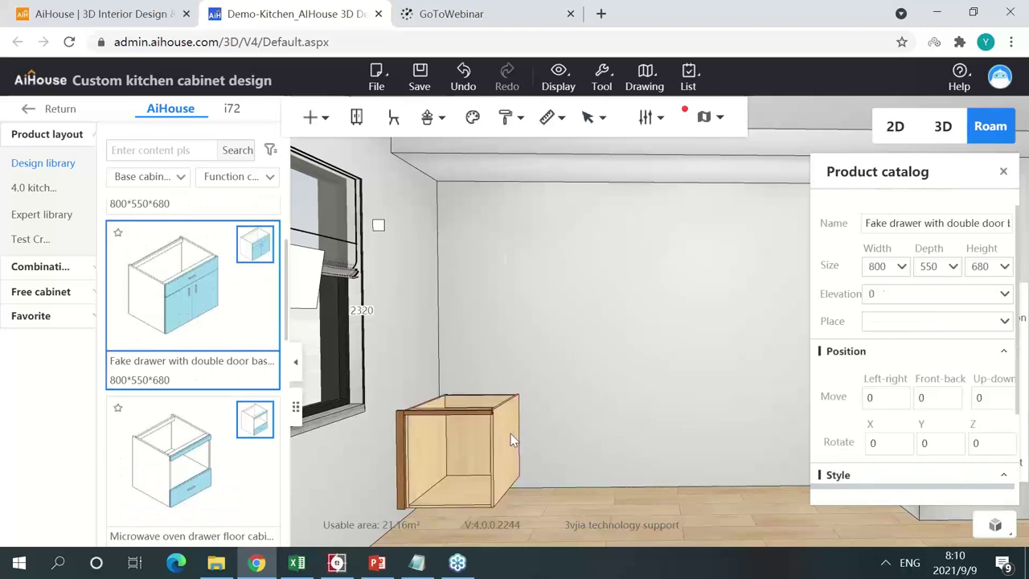
click(515, 434)
drag(283, 341, 181, 444)
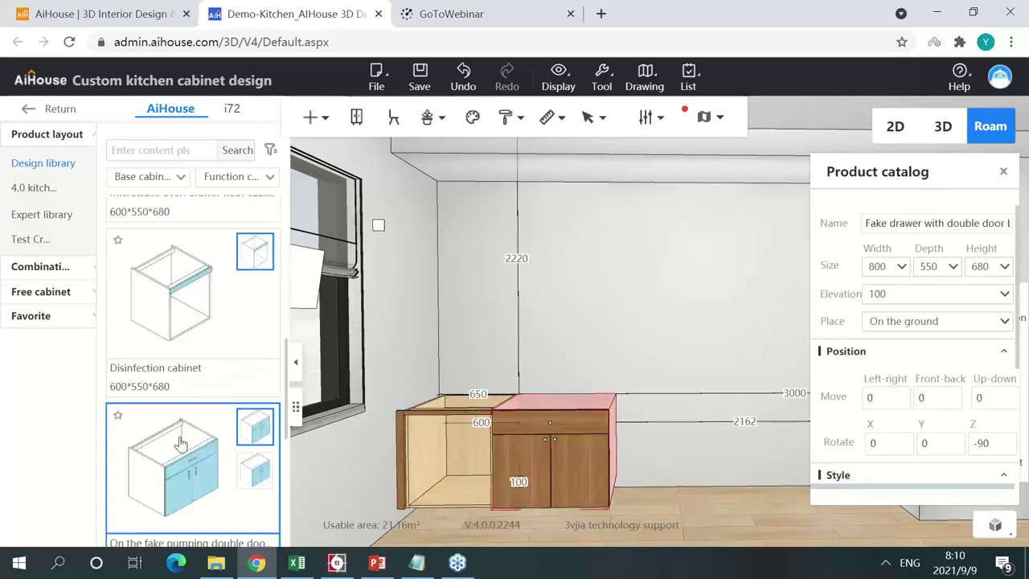
click(614, 424)
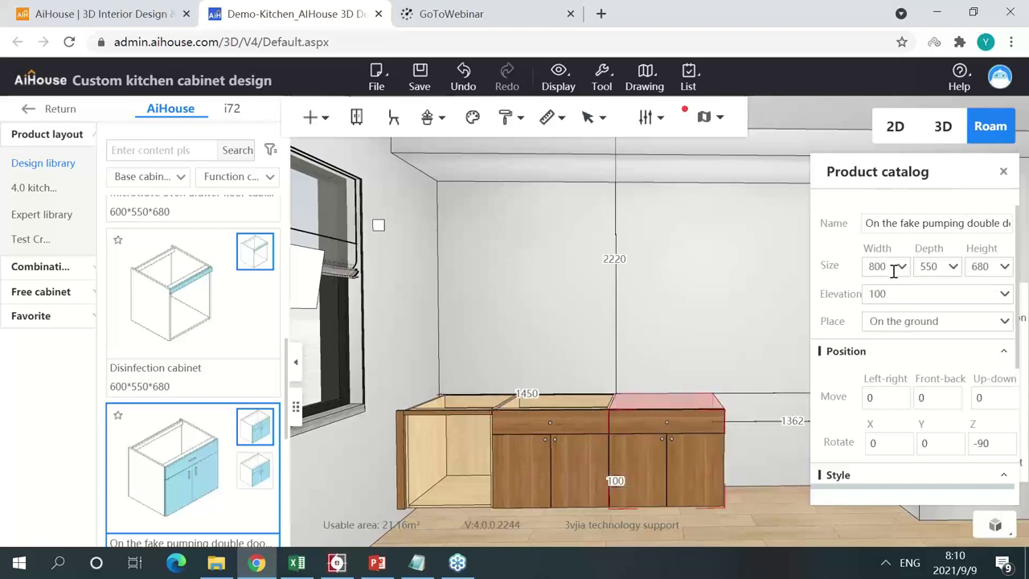
text(900)
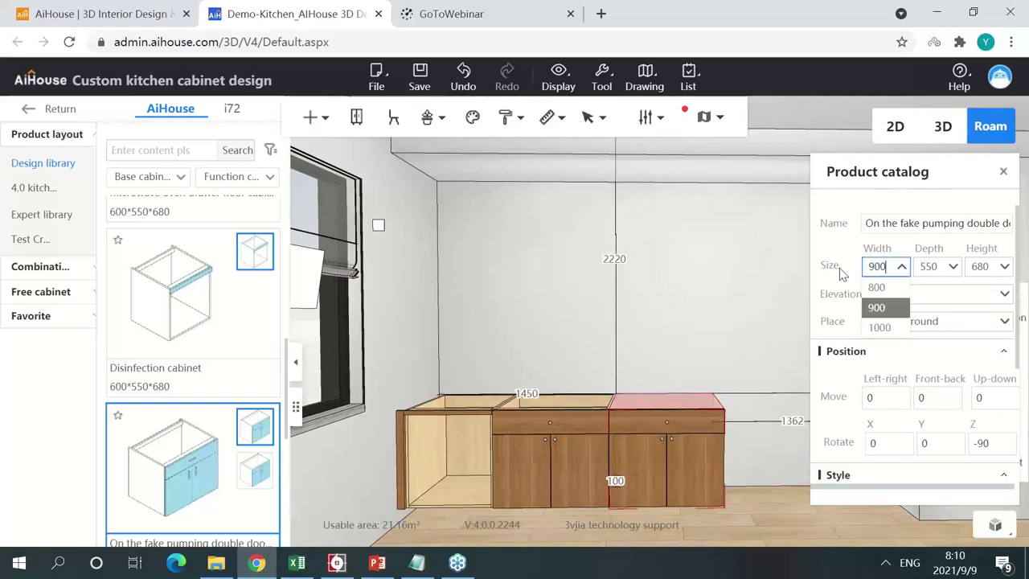
key(Return)
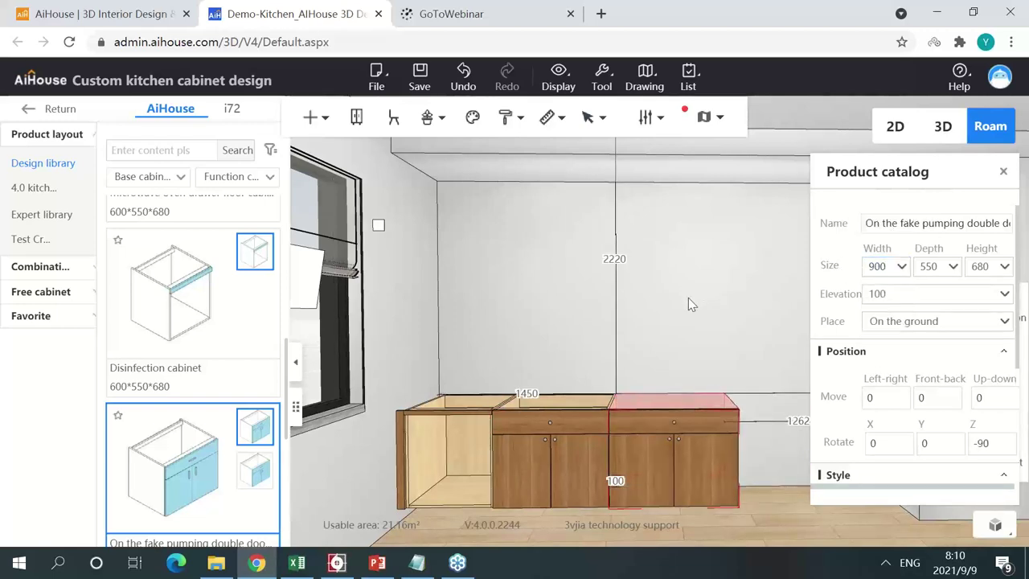
click(687, 332)
- Resize the disinfection cabinet to 700 wide
drag(687, 333, 485, 335)
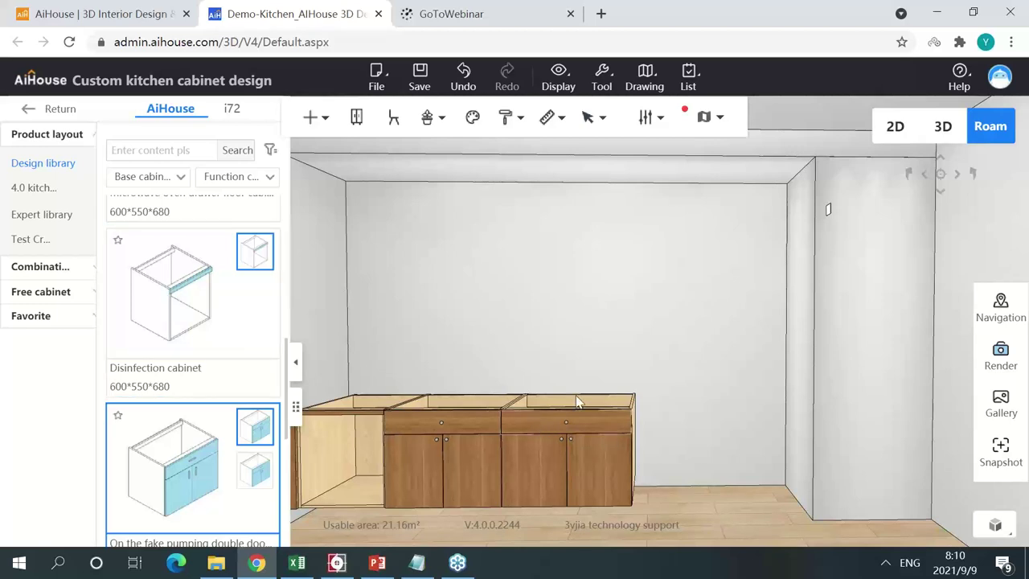
click(629, 414)
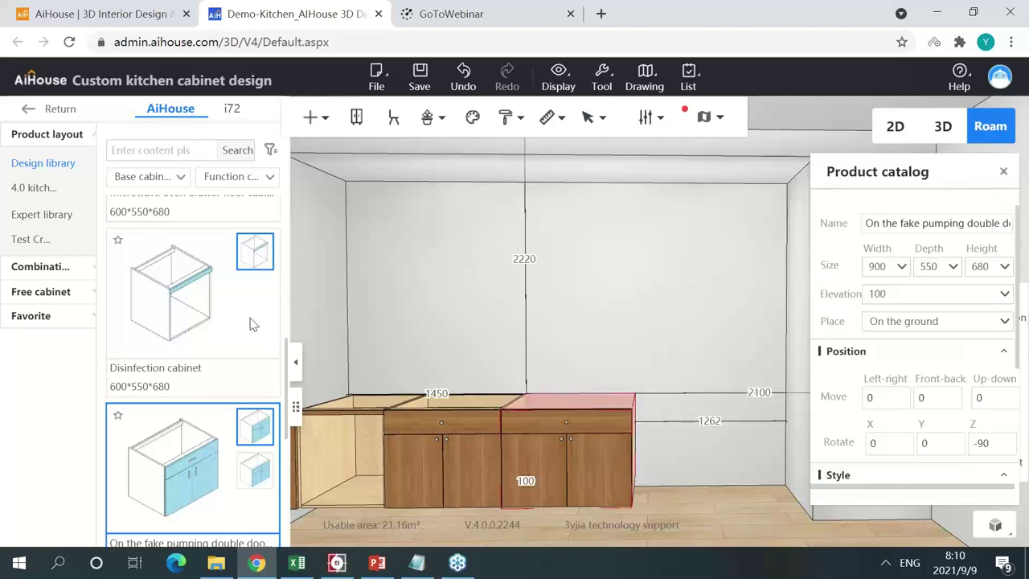
key(Delete)
key(ctrl+z)
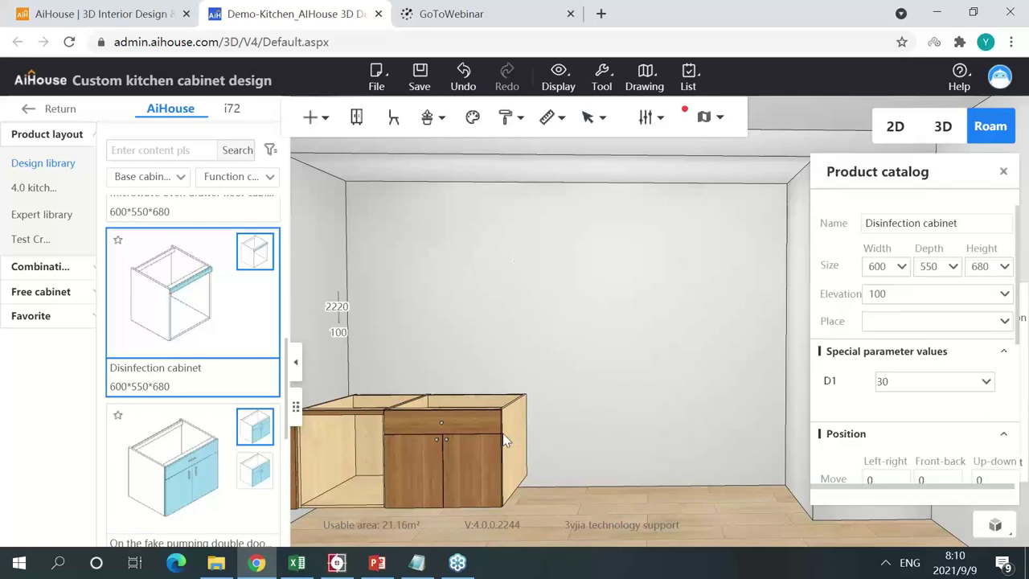
text(70)
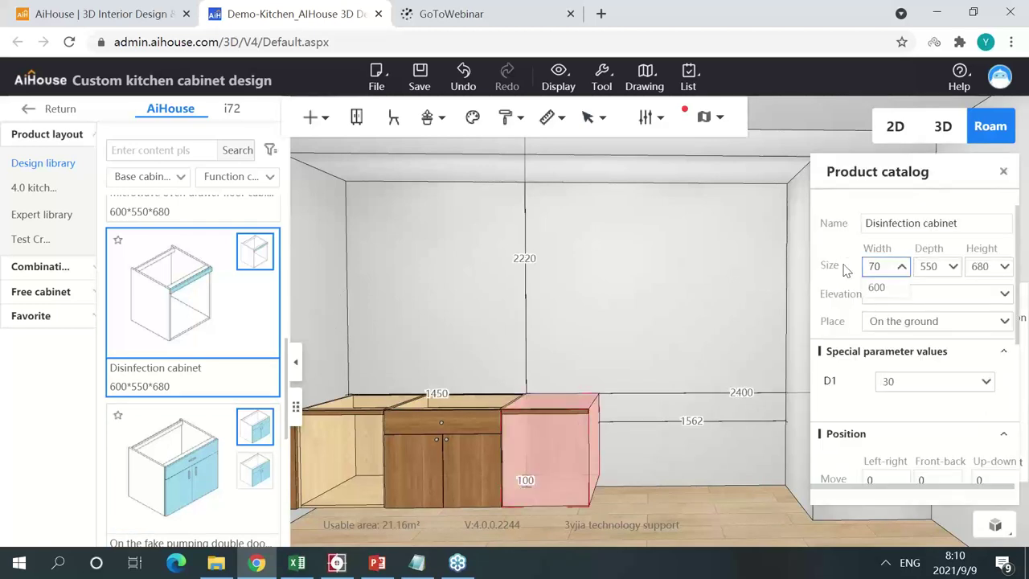
text(0)
key(Return)
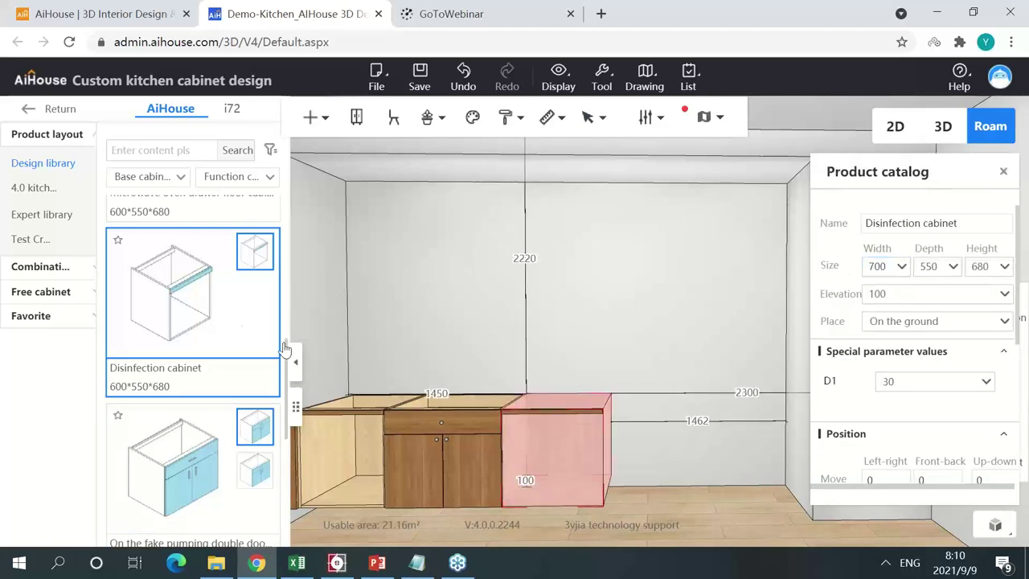
- Add a 900-wide double-door stove cabinet right of the disinfection cabinet
scroll(286, 347, down, 3)
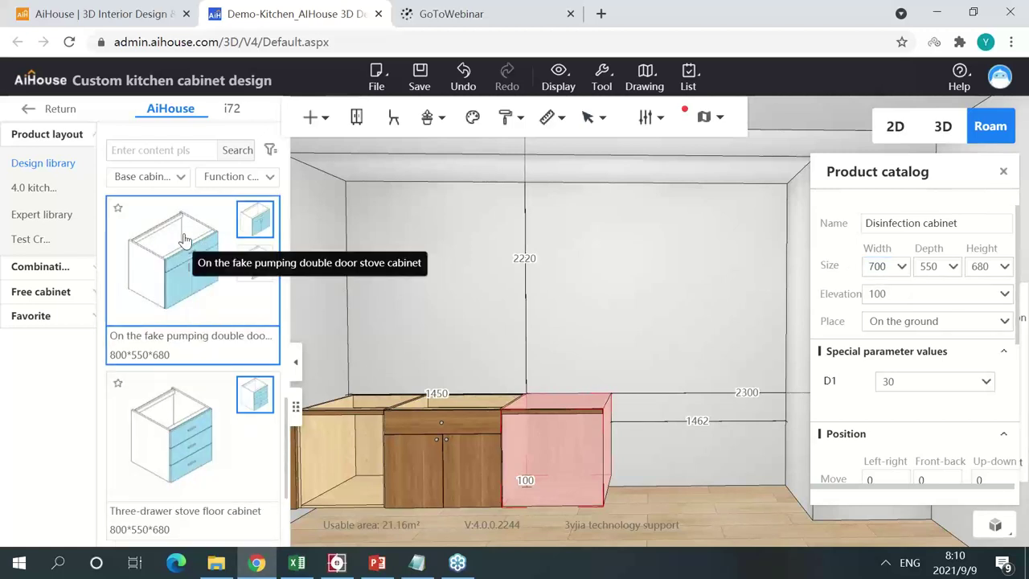
click(609, 430)
text(90)
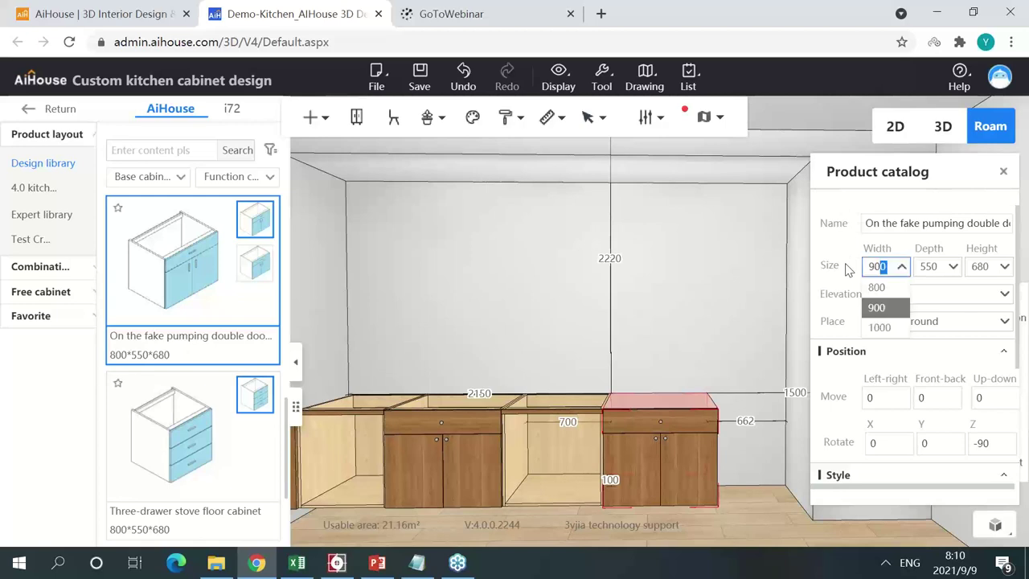
key(Return)
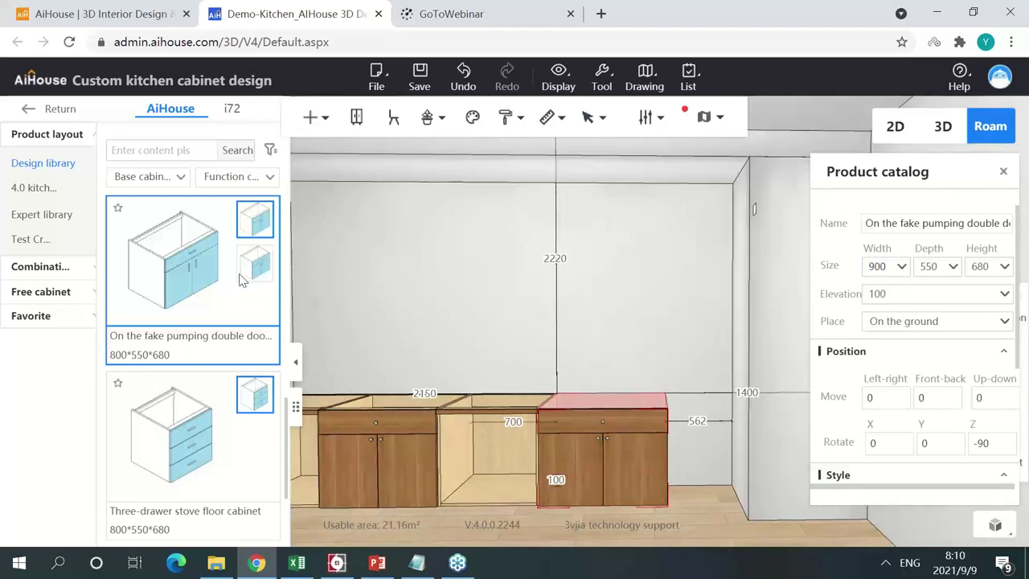
mouse_move(287, 411)
mouse_down()
mouse_move(285, 401)
mouse_move(286, 419)
mouse_up()
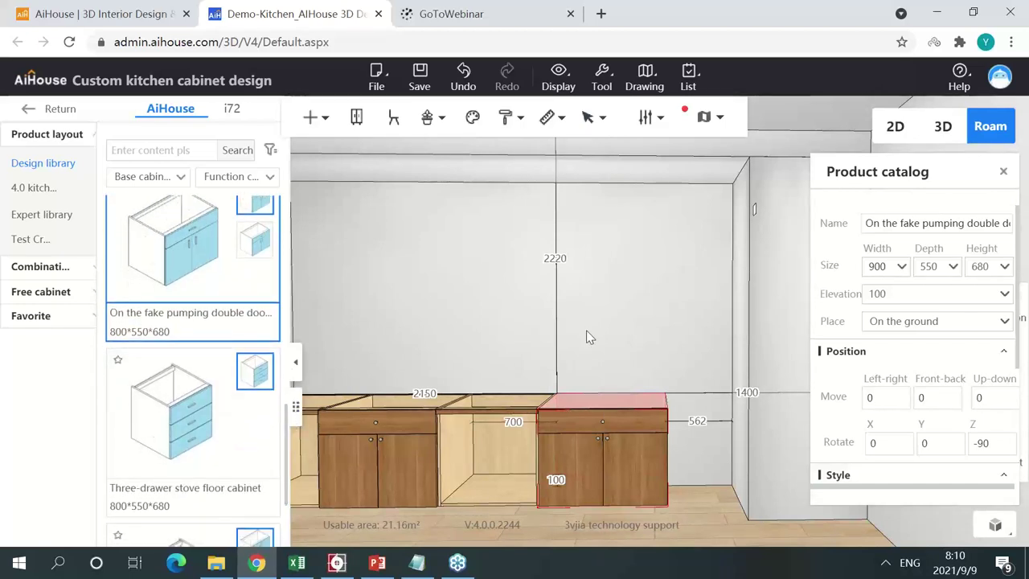
drag(592, 330, 620, 402)
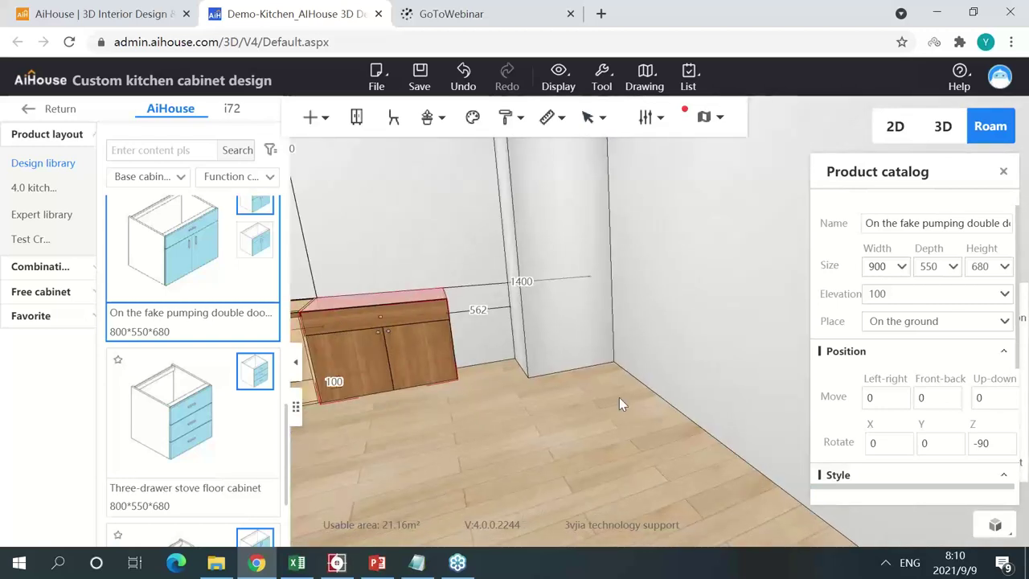
click(233, 178)
- Place a 562-wide triple-drawer base cabinet against the right wall at the run's end
click(237, 231)
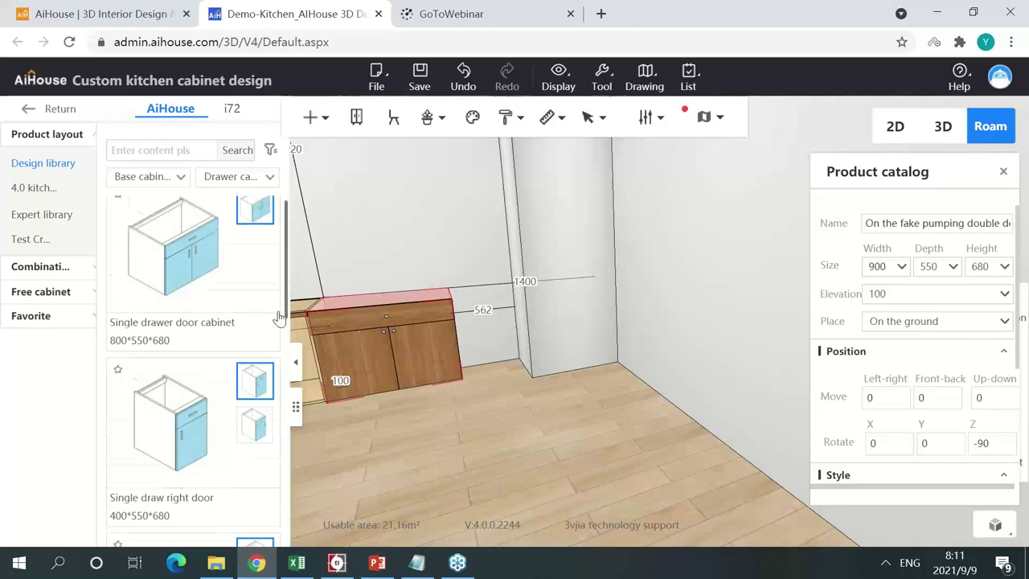
scroll(276, 351, down, 5)
click(156, 347)
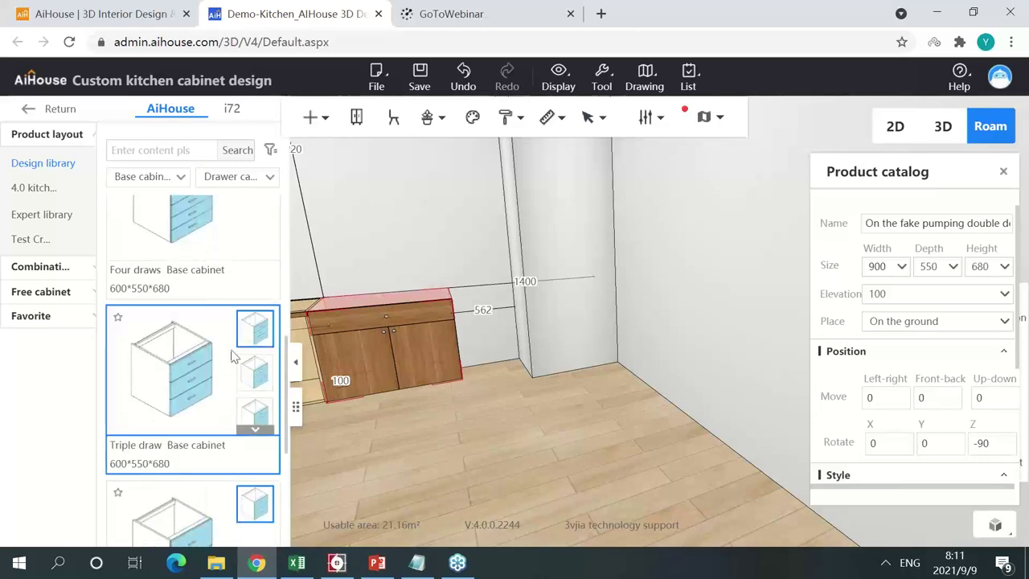
click(549, 434)
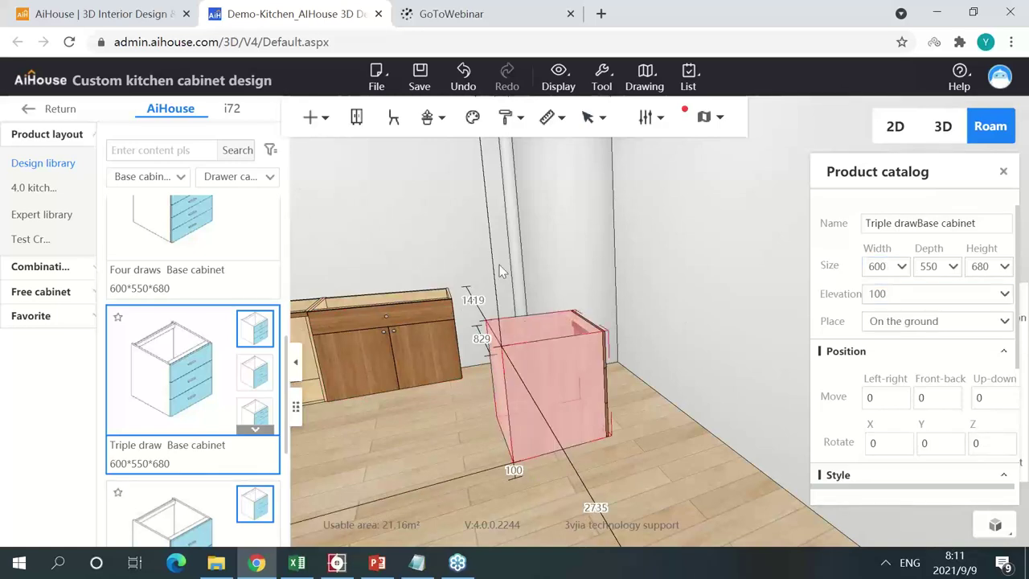
scroll(499, 265, up, 3)
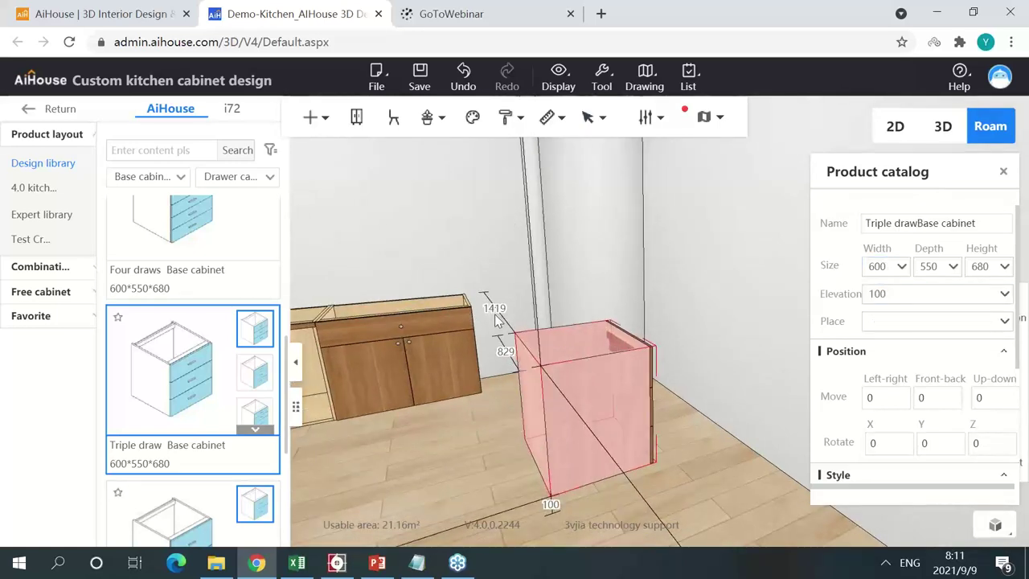
click(494, 314)
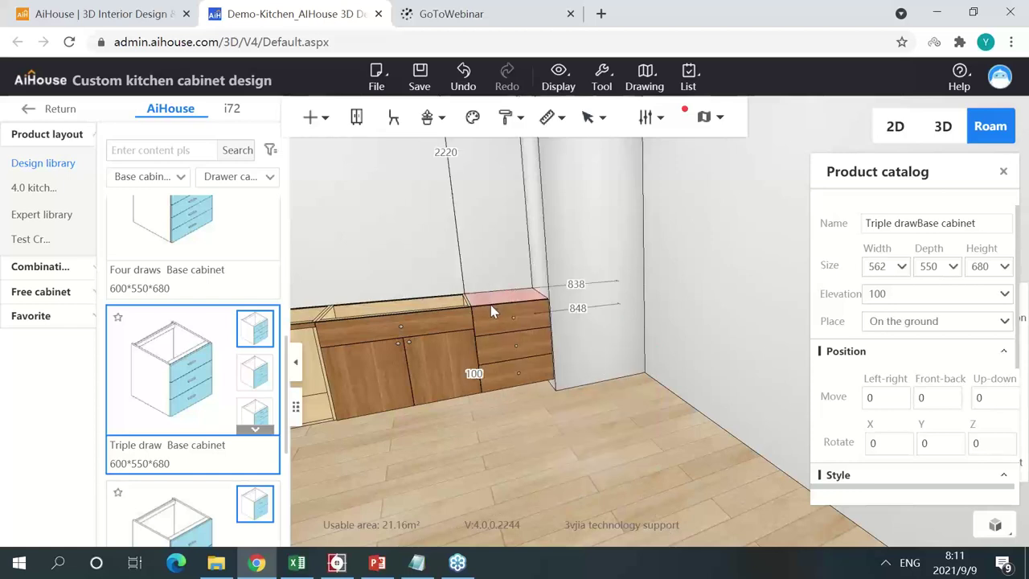
click(877, 271)
- View the whole cabinet run head-on and save the kitchen design
drag(526, 266, 533, 330)
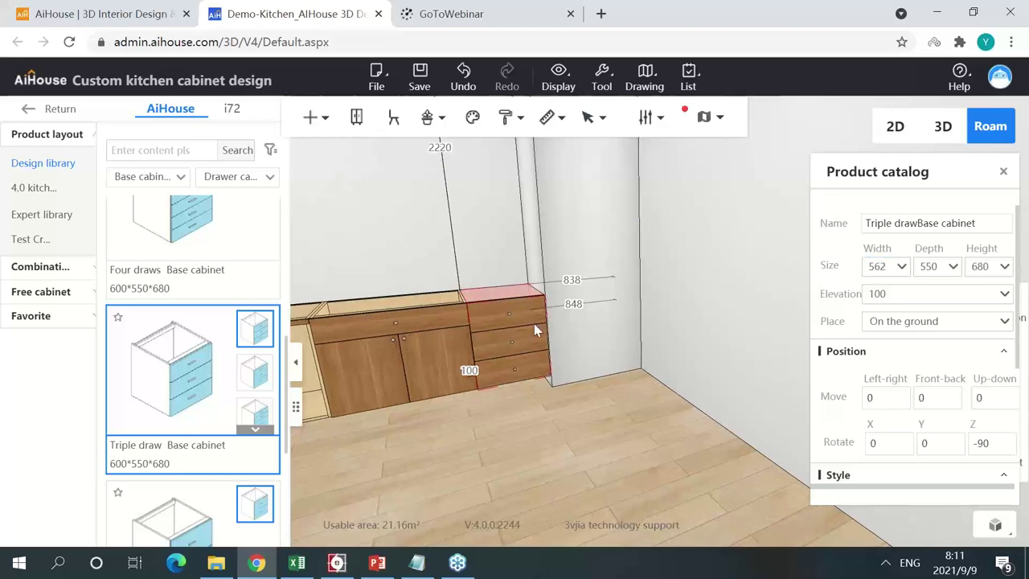
double_click(534, 323)
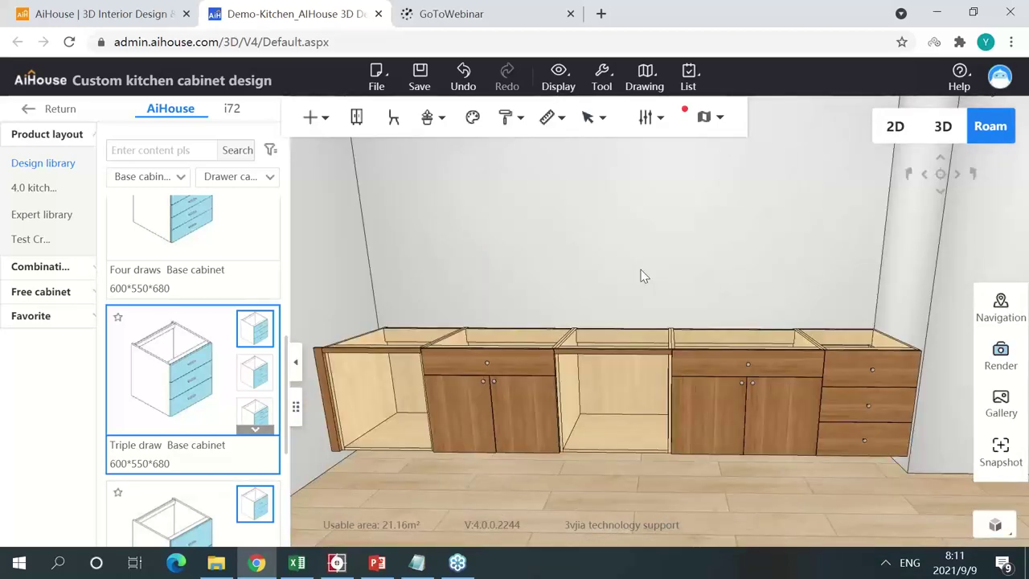
key(ctrl+s)
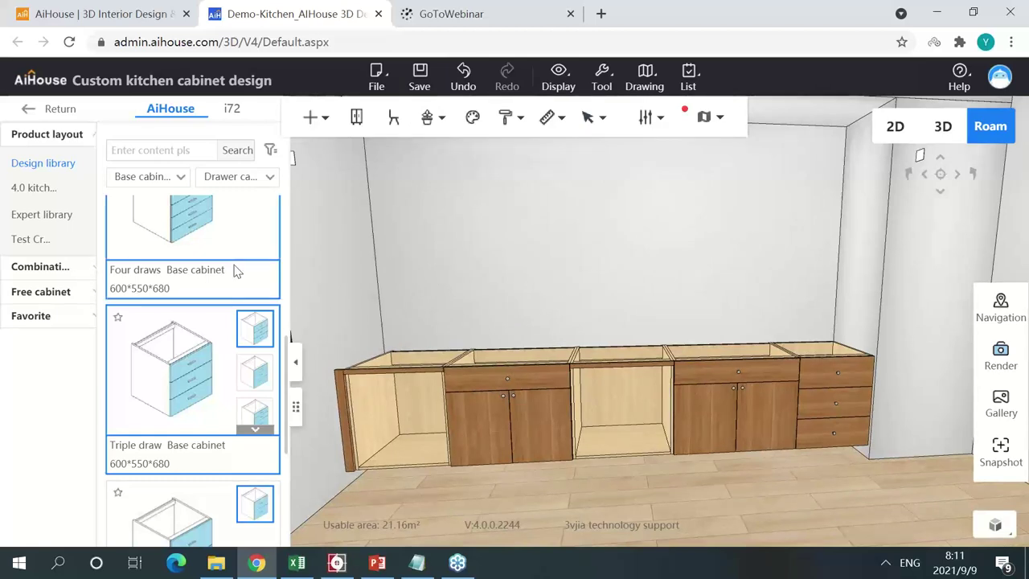
scroll(205, 253, down, 3)
click(155, 177)
- Place a wall cabinet filler board on the wall beside the window
click(144, 229)
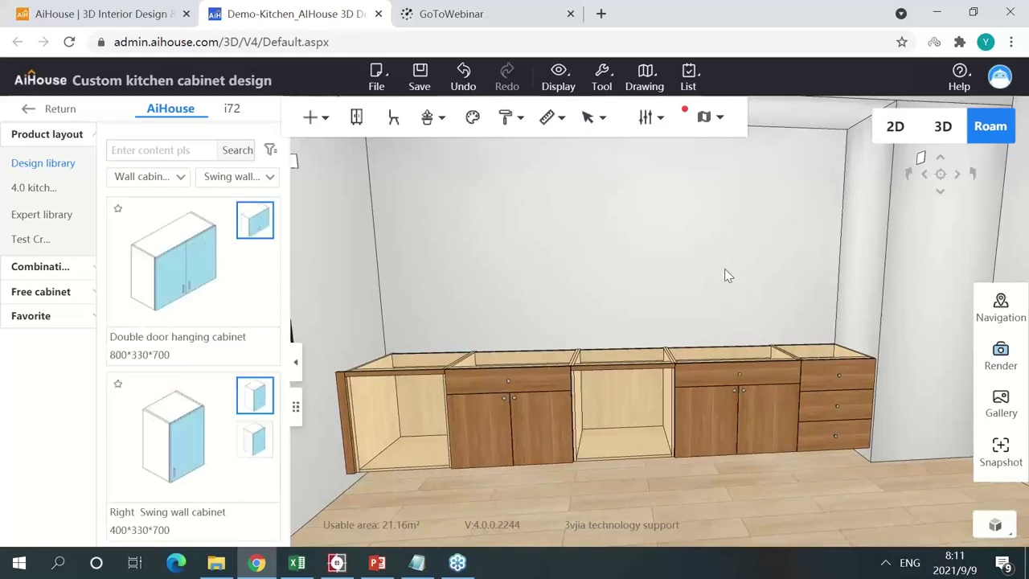
click(235, 178)
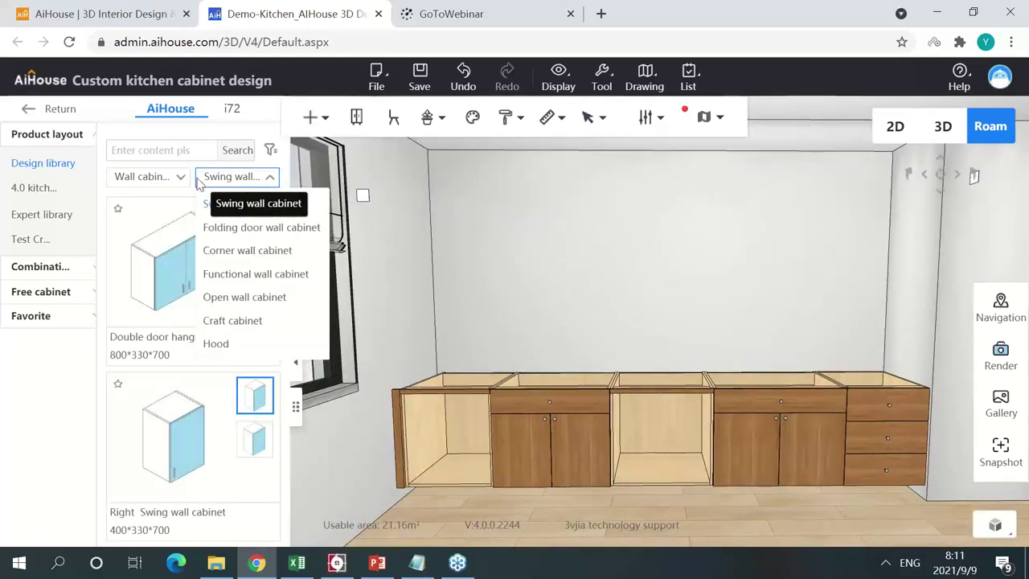
click(165, 176)
click(184, 292)
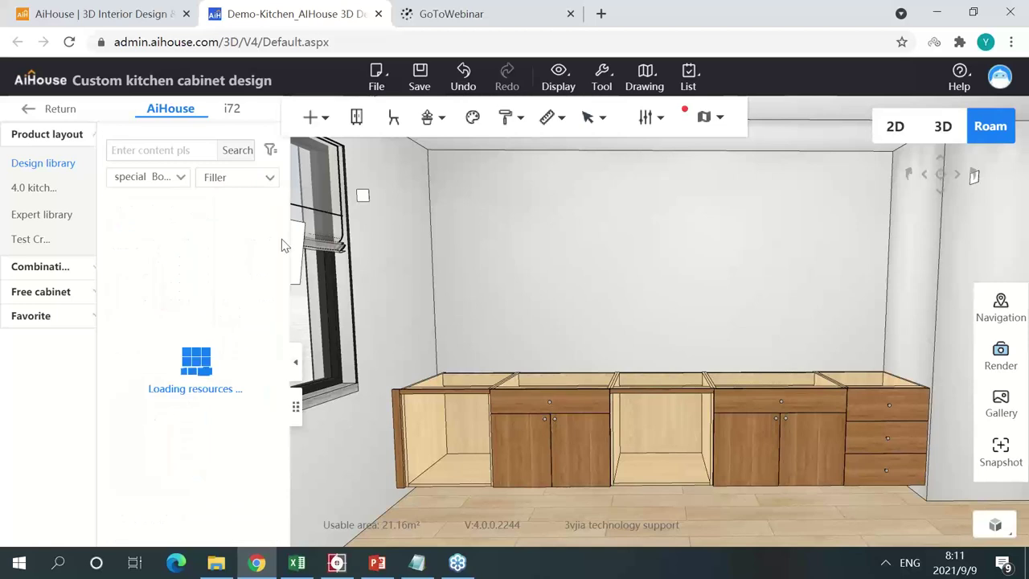
scroll(284, 247, down, 1)
scroll(284, 247, down, 2)
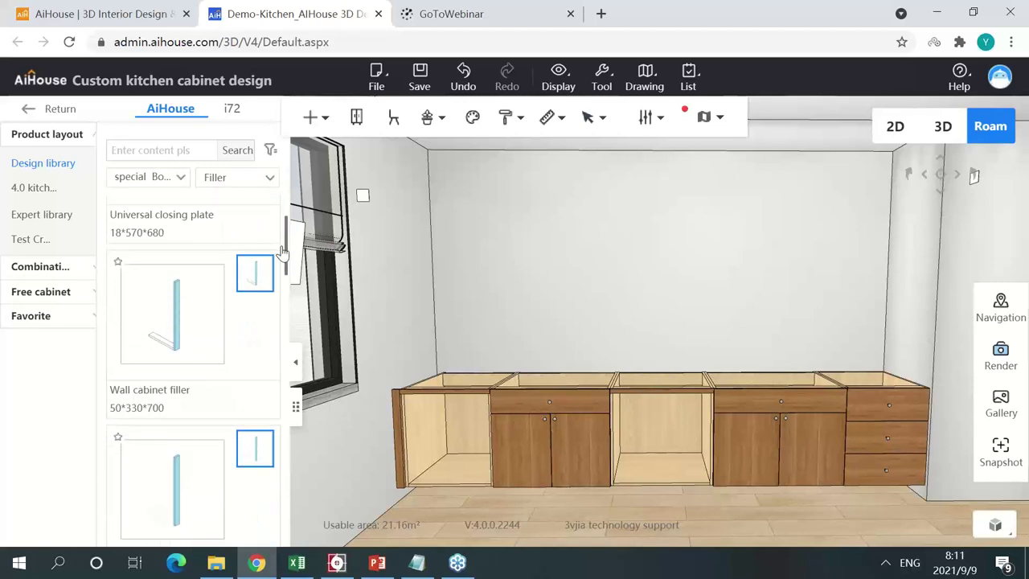
click(185, 298)
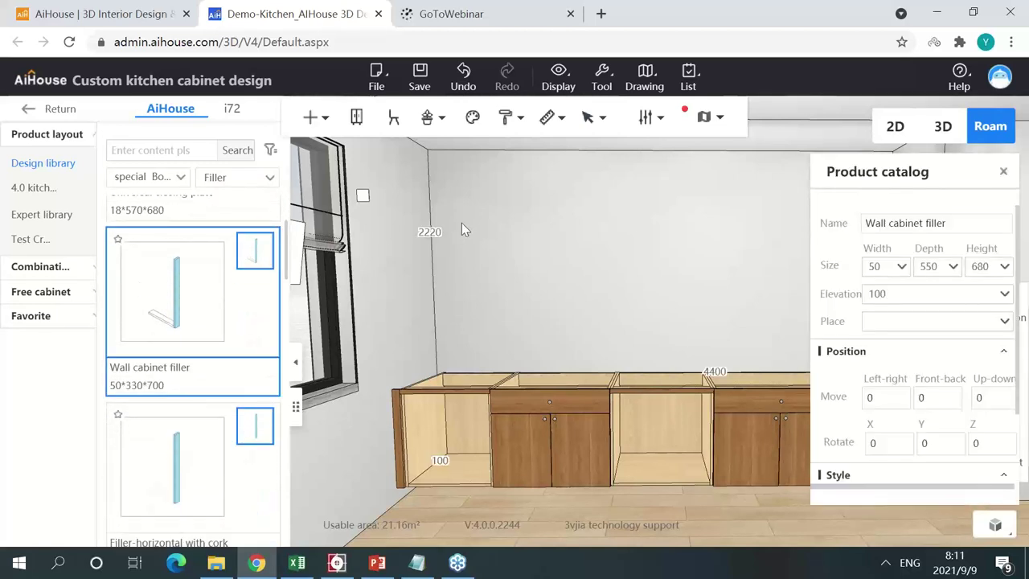
click(475, 221)
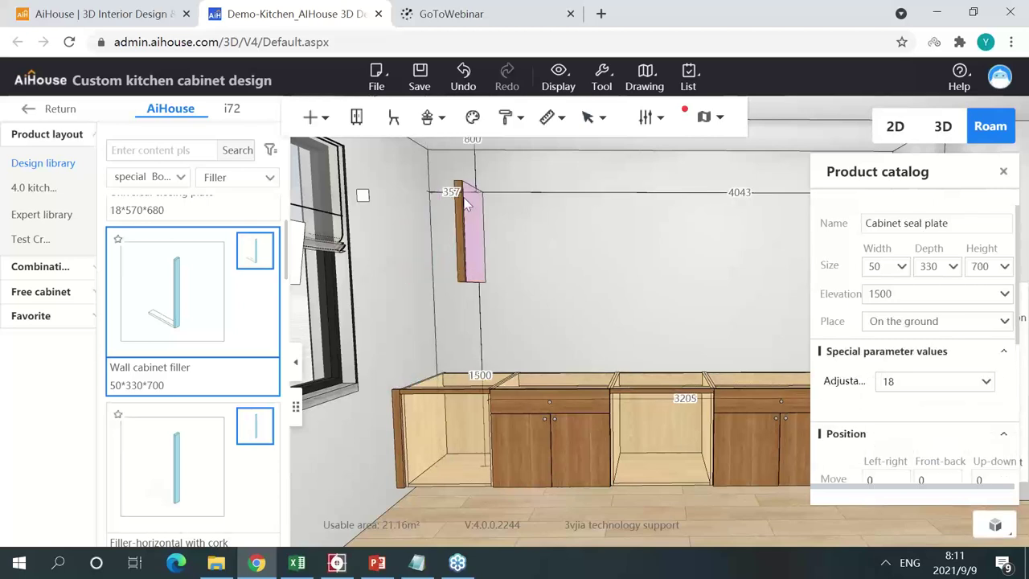
click(418, 189)
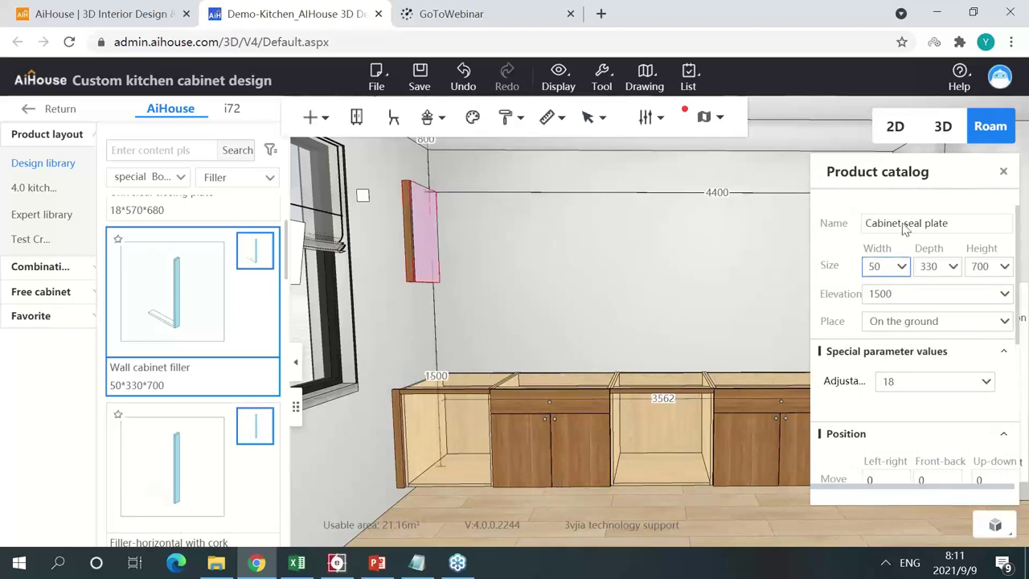
- Set the filler board to 900 high and 350 deep
click(982, 266)
text(900)
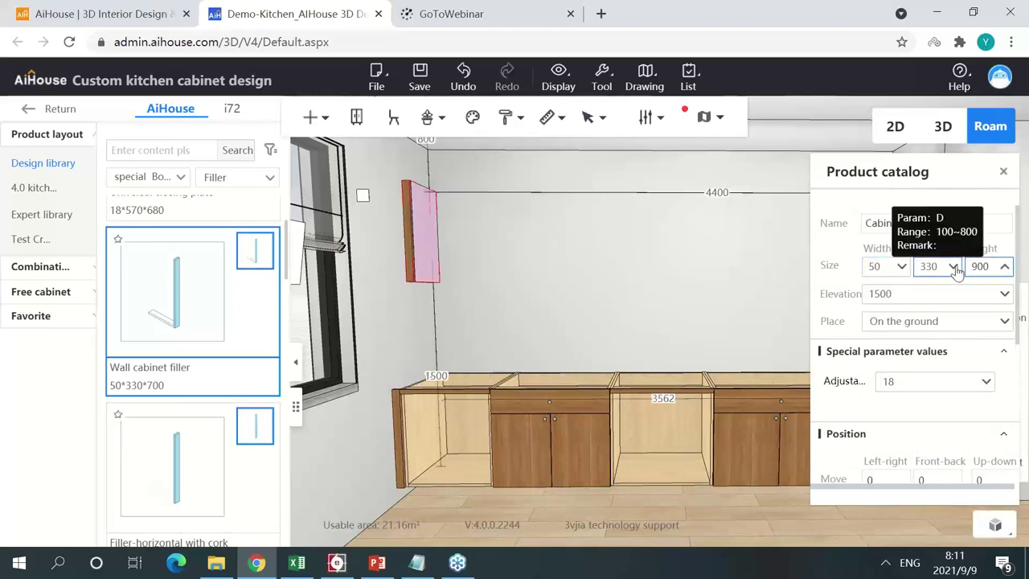
click(936, 268)
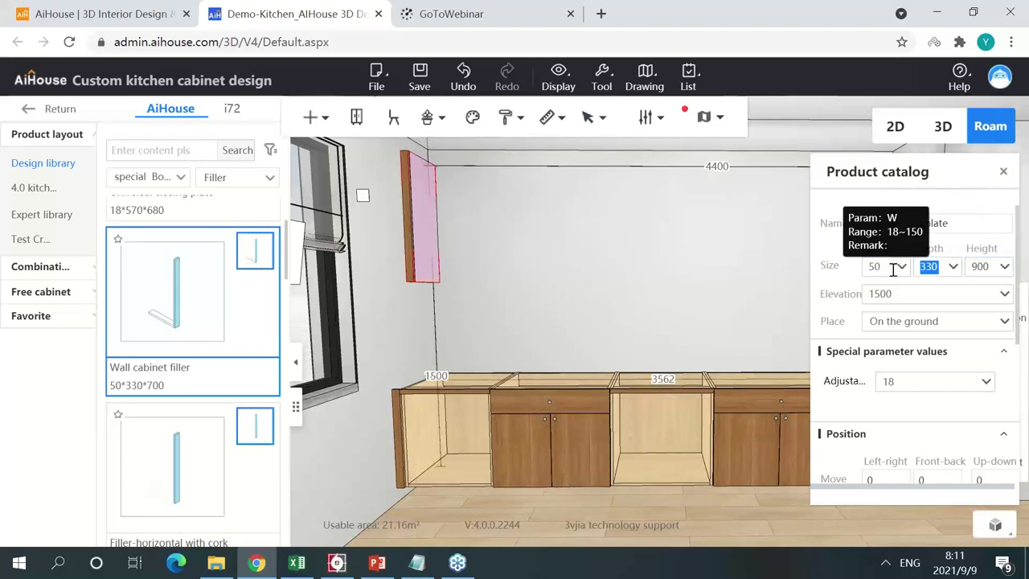
text(350)
key(Return)
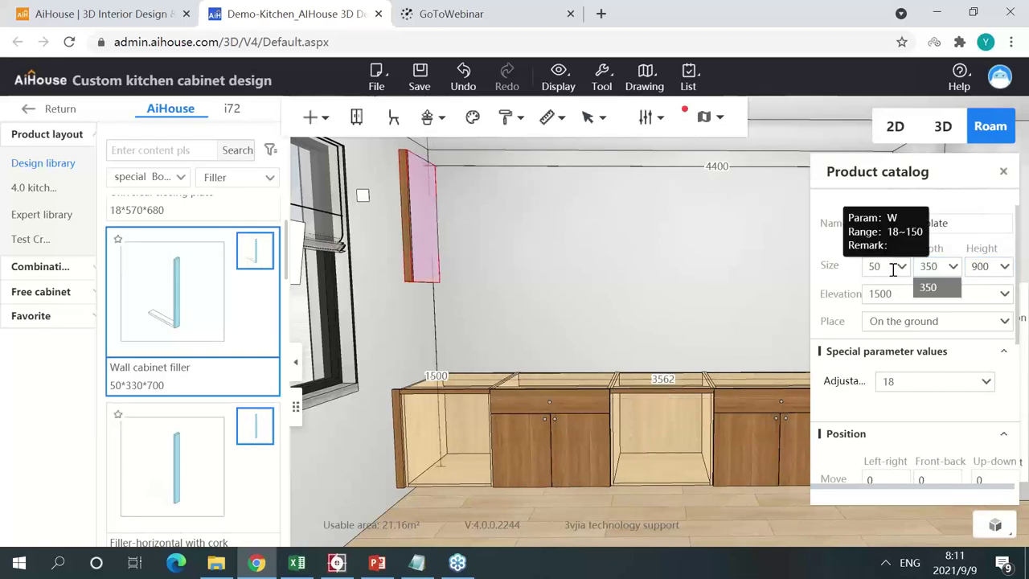
click(518, 251)
click(147, 177)
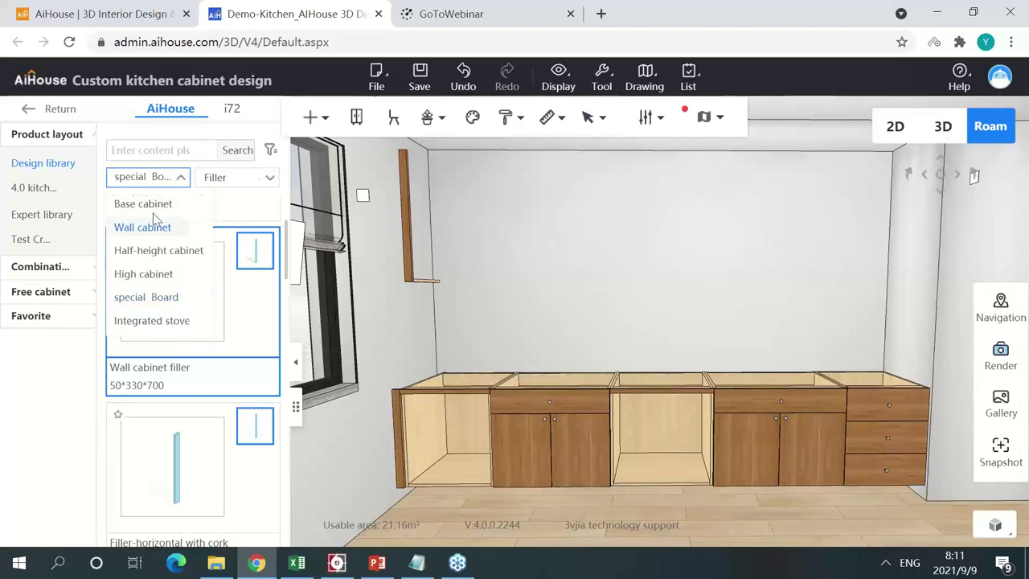
- Hang a 386-wide doorless open wall cabinet beside the filler
click(151, 226)
click(232, 178)
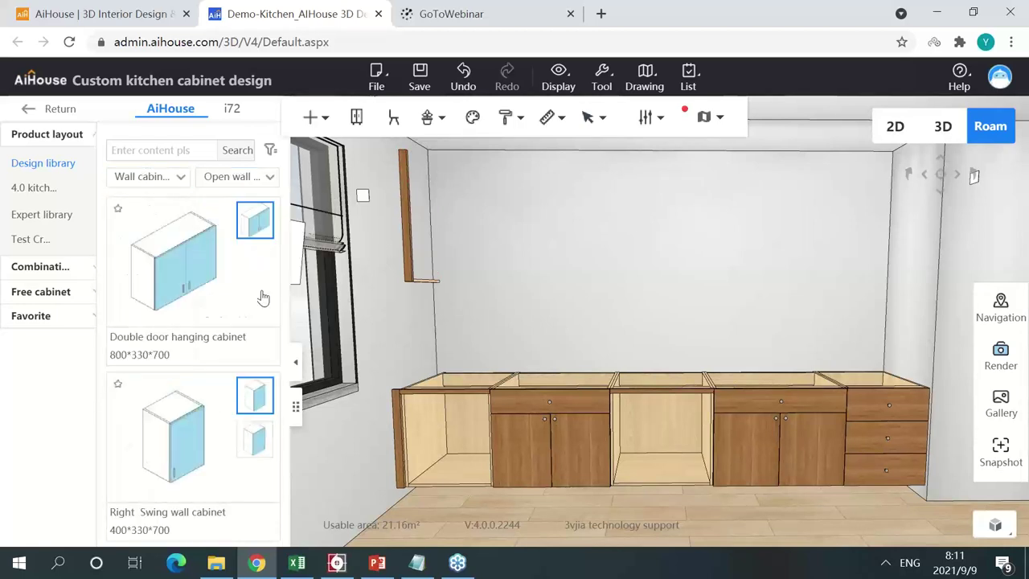
click(269, 297)
drag(287, 245, 281, 494)
drag(478, 304, 424, 269)
click(419, 271)
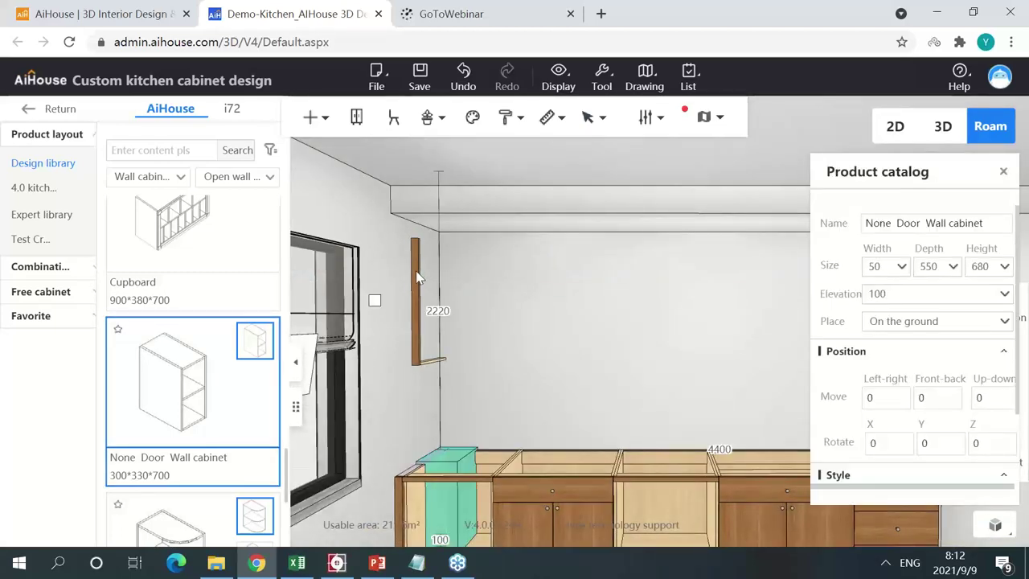
click(421, 277)
click(861, 273)
text(386)
key(Return)
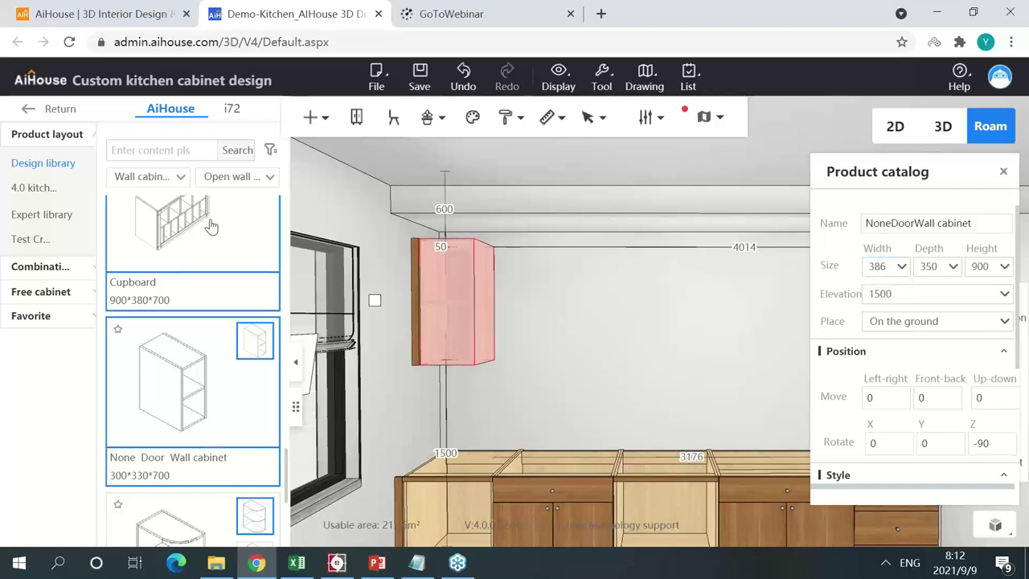
- Add a 900-wide double-door hanging cabinet next to the open cabinet
click(161, 178)
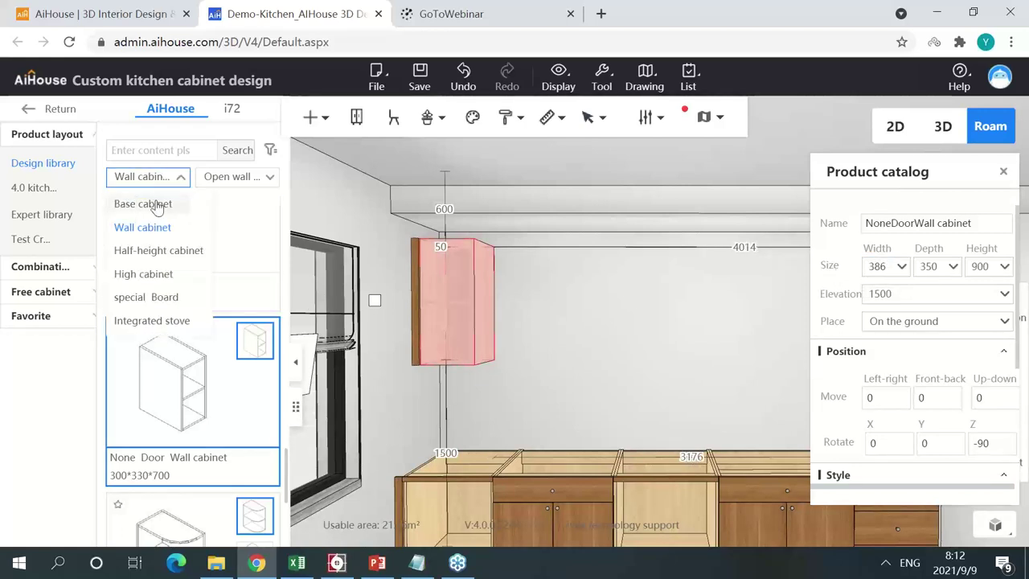
click(268, 180)
click(238, 204)
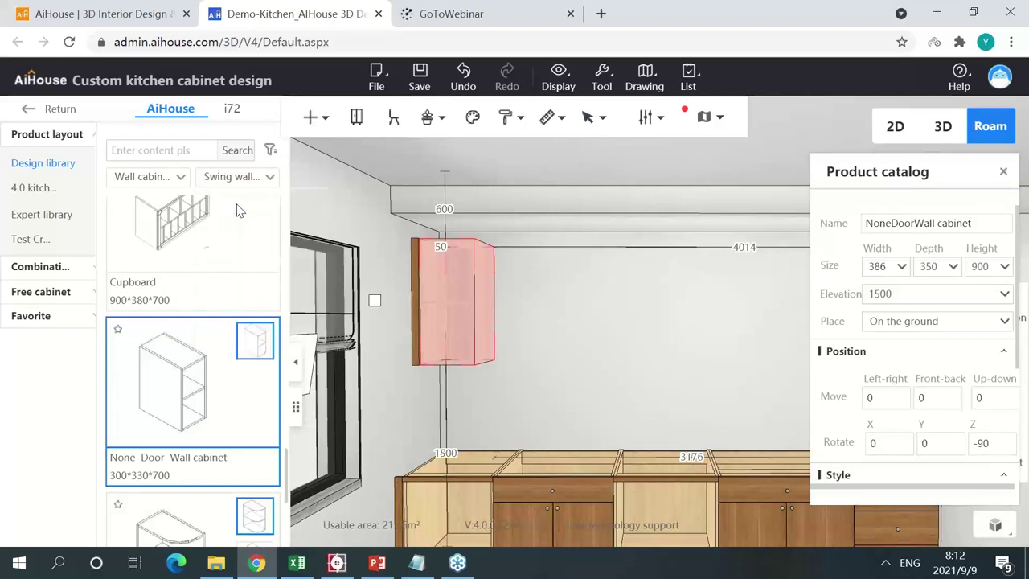
click(277, 233)
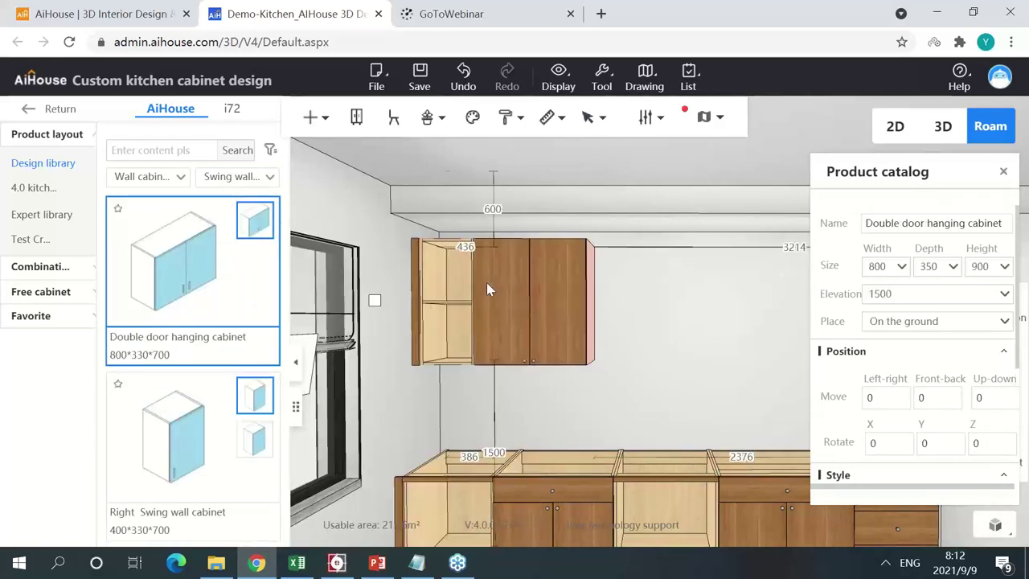
click(884, 266)
text(900)
key(Return)
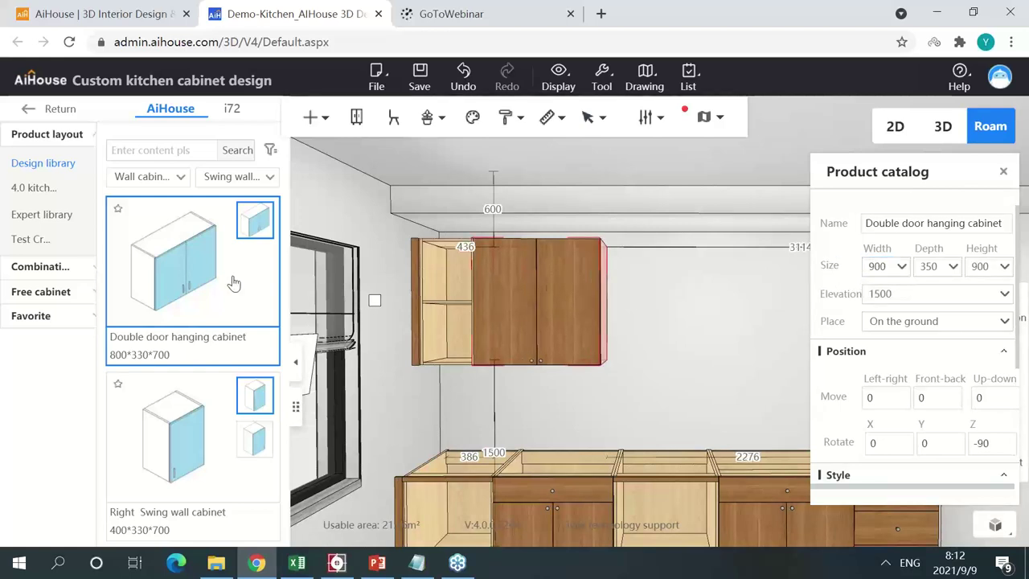
click(241, 176)
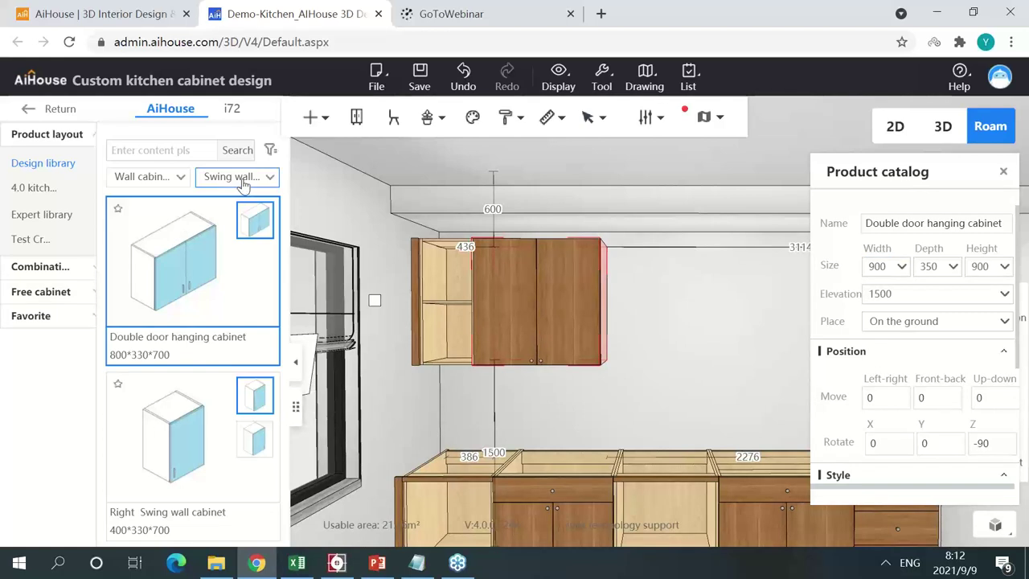
click(241, 201)
mouse_move(284, 241)
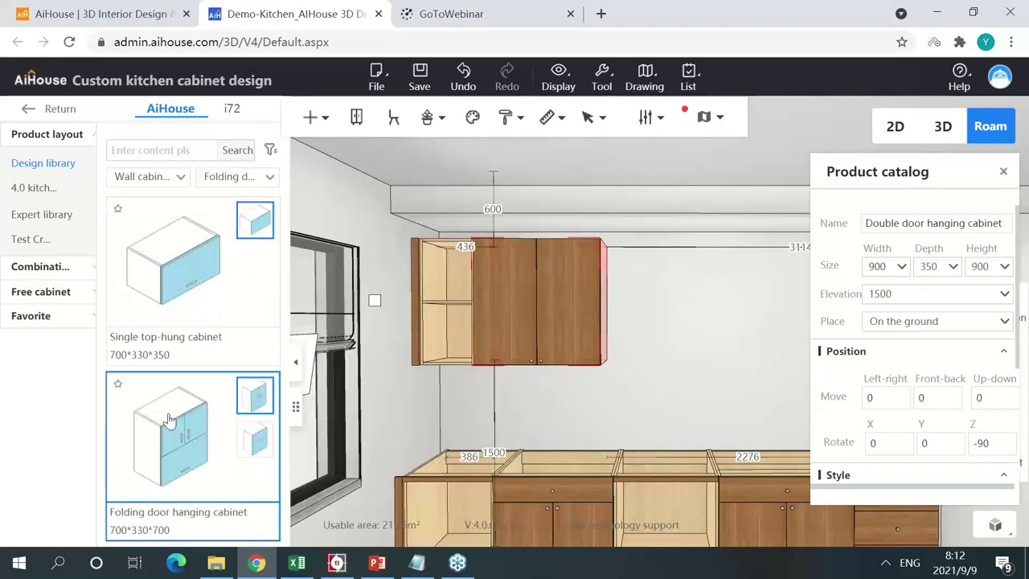
click(605, 265)
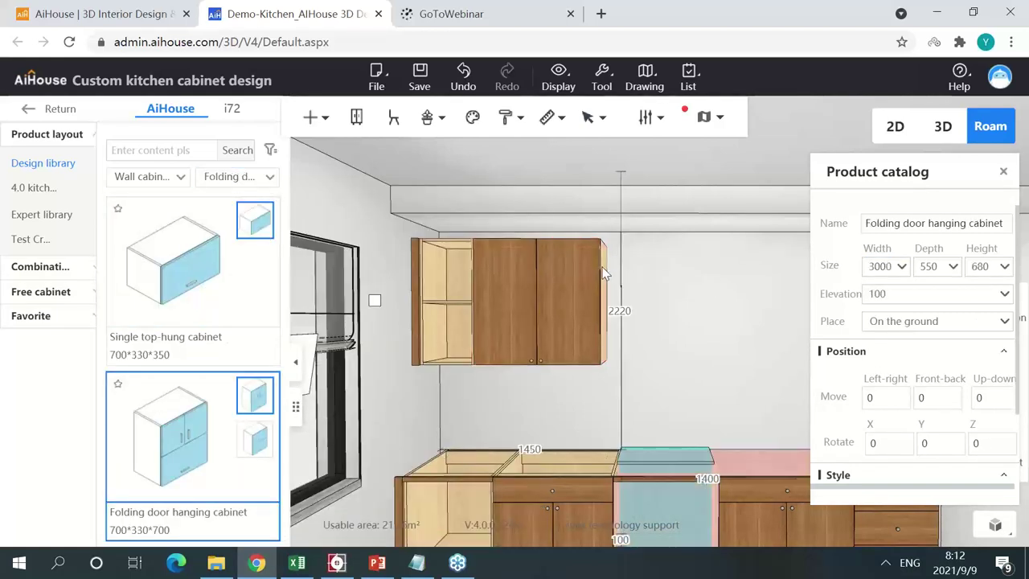
- Place an 800-wide folding-door hanging cabinet beside the double-door one
click(599, 273)
click(877, 266)
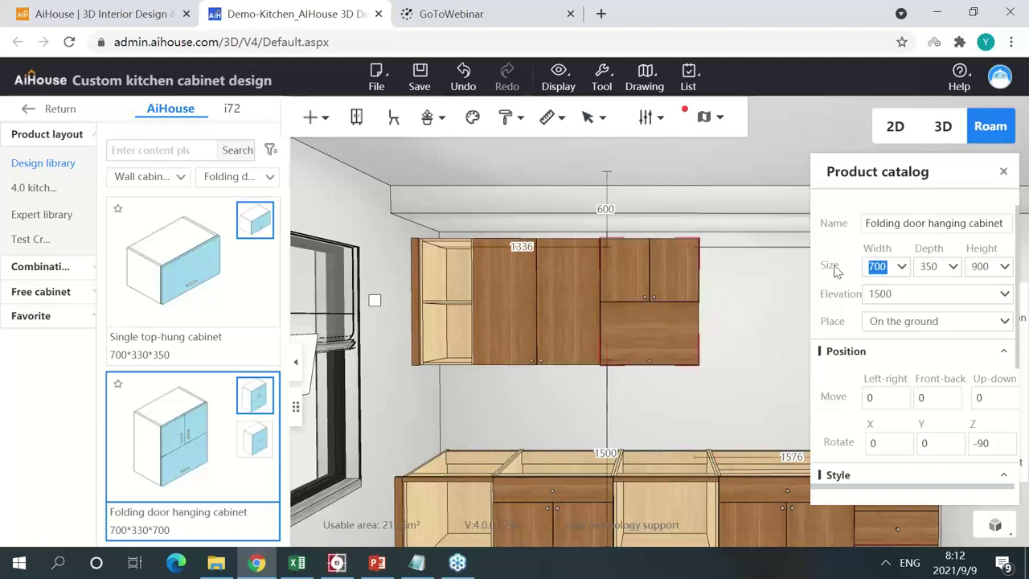
text(800)
key(Return)
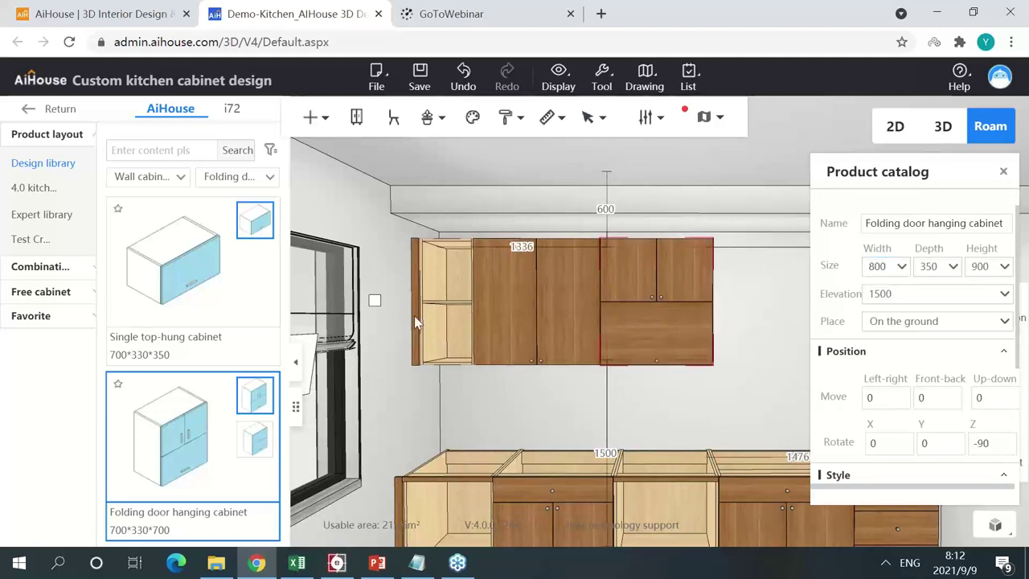
- Add the smoke machine functional wall cabinet to the row
click(235, 176)
click(274, 281)
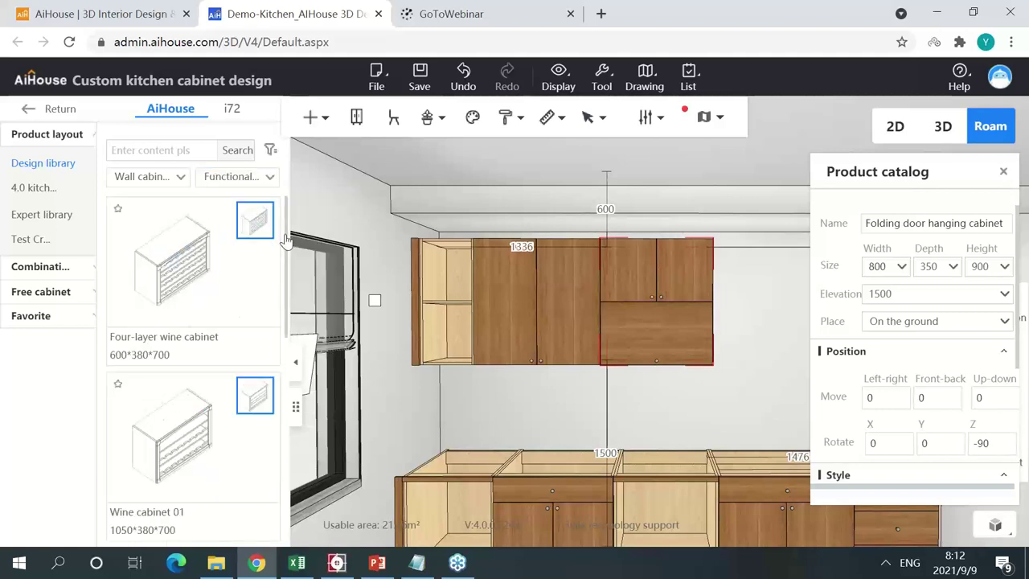
drag(285, 249, 277, 368)
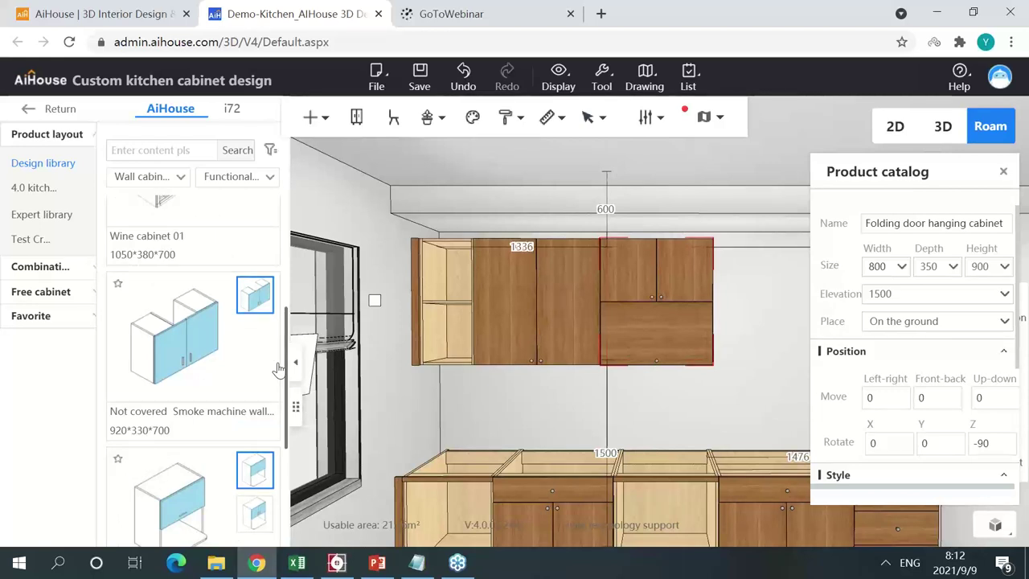
scroll(277, 368, down, 1)
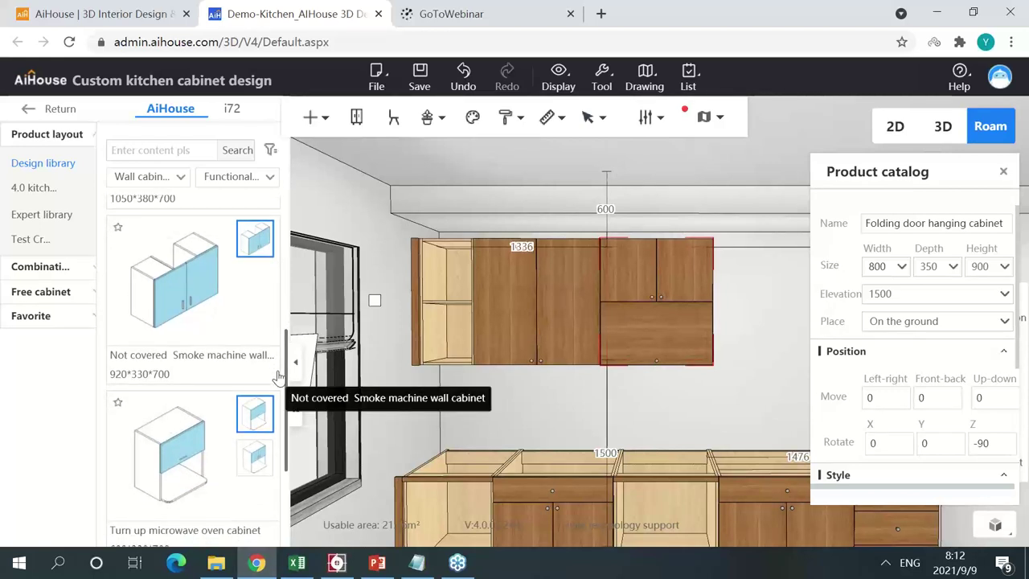
click(193, 297)
click(880, 266)
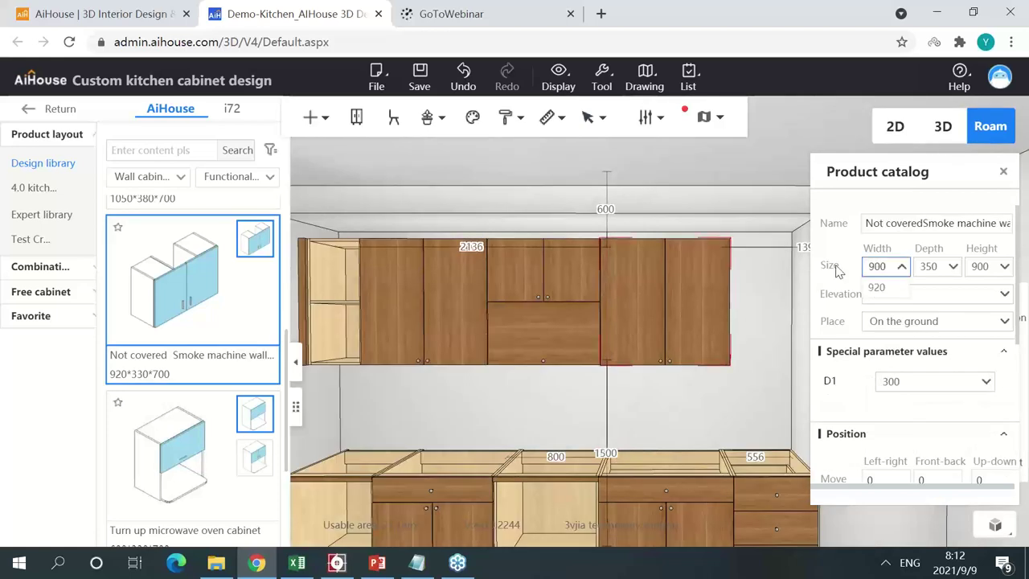
- Finish the wall row with a 576-wide open wall cabinet and save the design
click(241, 176)
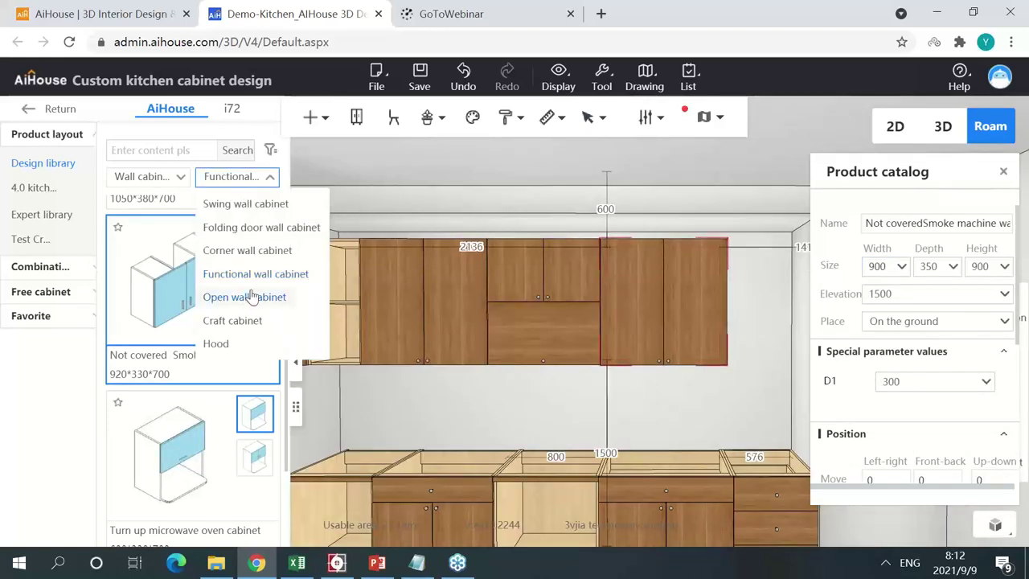
click(251, 296)
drag(281, 256, 276, 496)
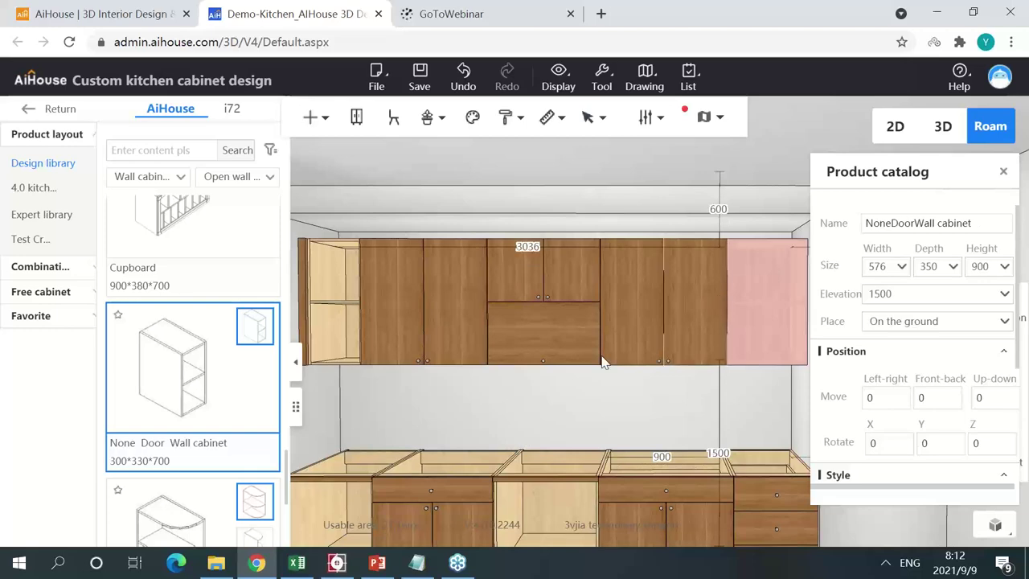
scroll(601, 353, down, 5)
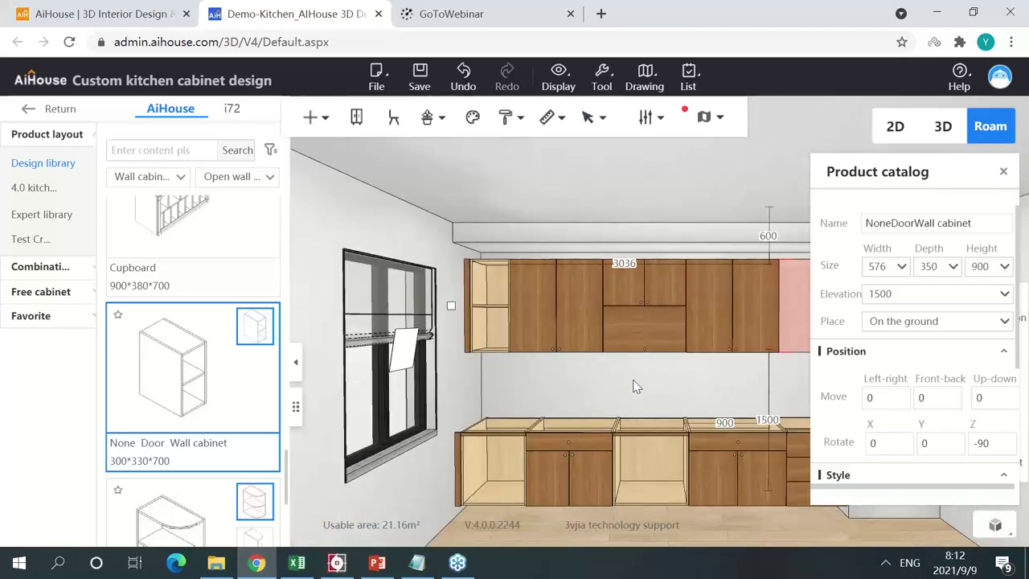
drag(633, 386, 667, 321)
key(ctrl+s)
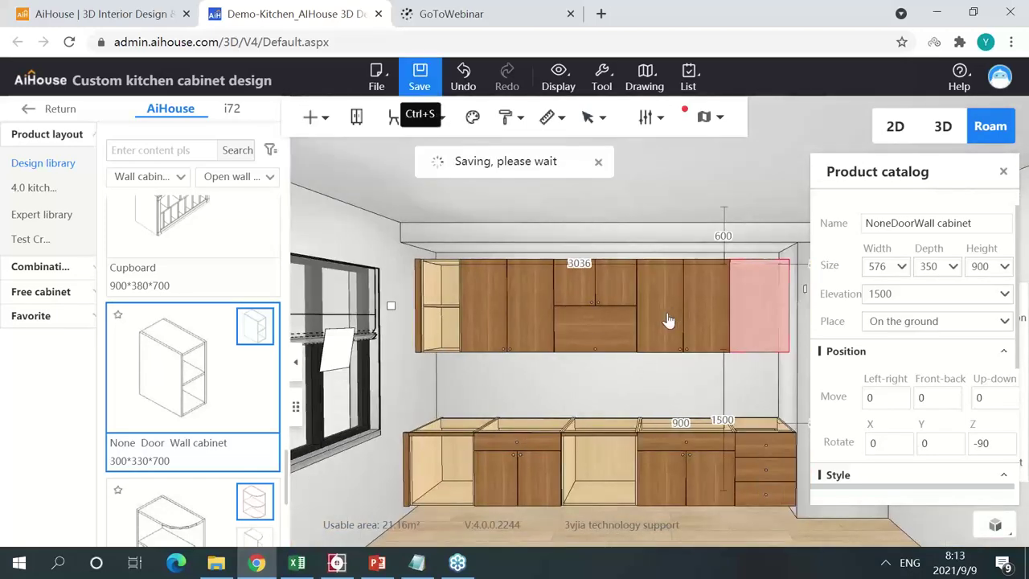
click(663, 334)
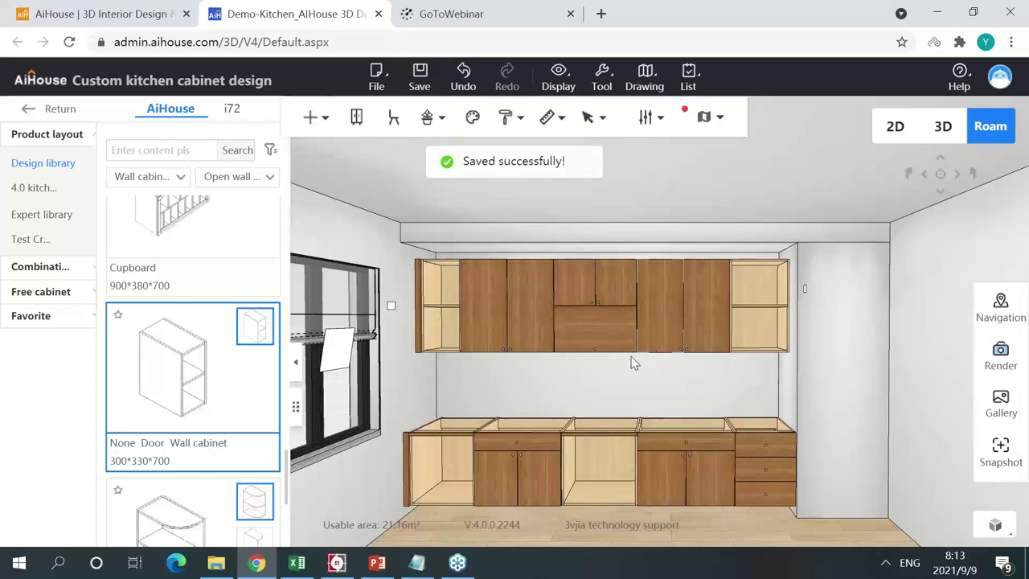
scroll(606, 386, up, 4)
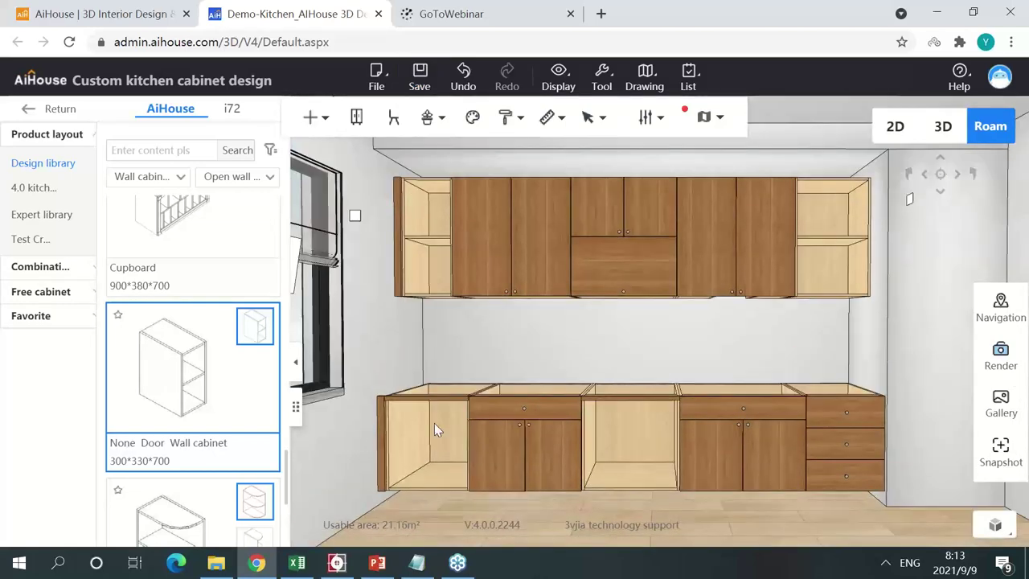
- Install a Vatti dishwasher in the leftmost base cabinet
click(431, 423)
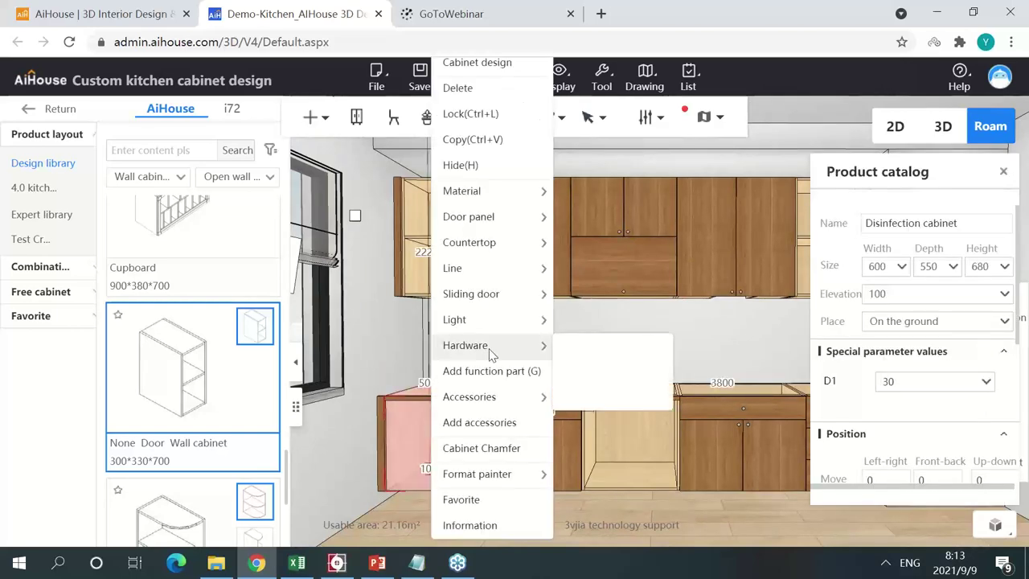
mouse_move(498, 344)
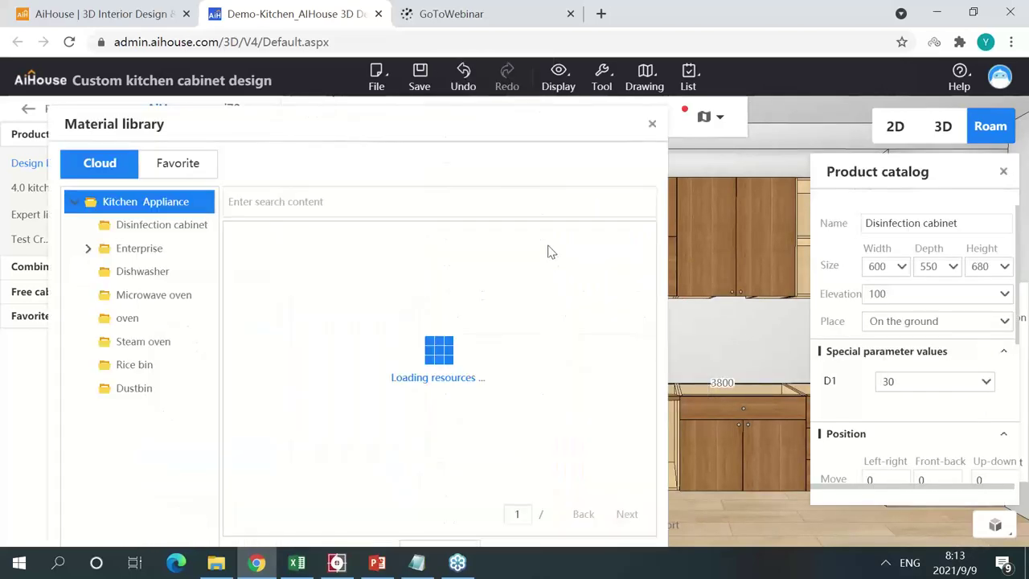
click(171, 256)
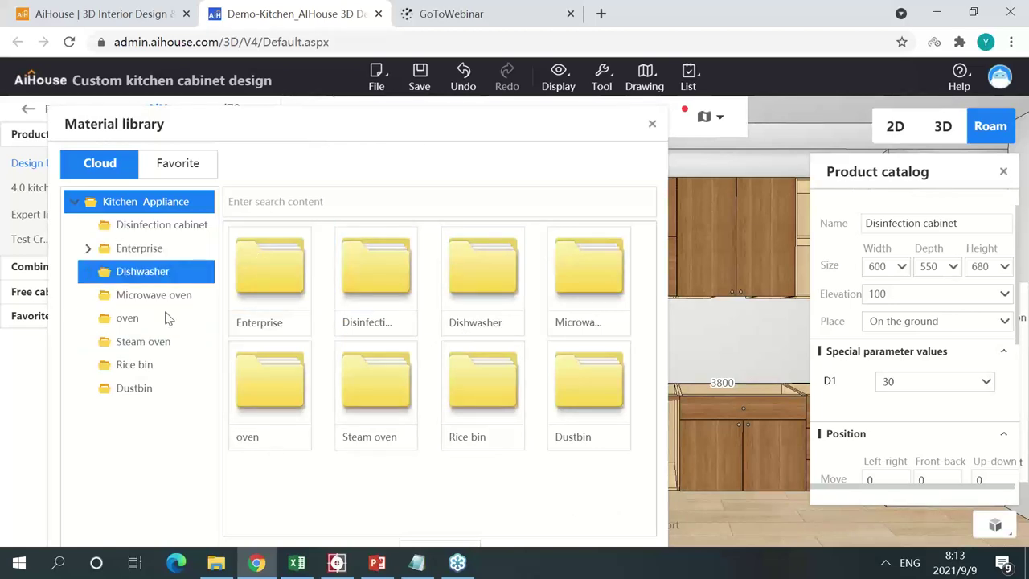
click(161, 271)
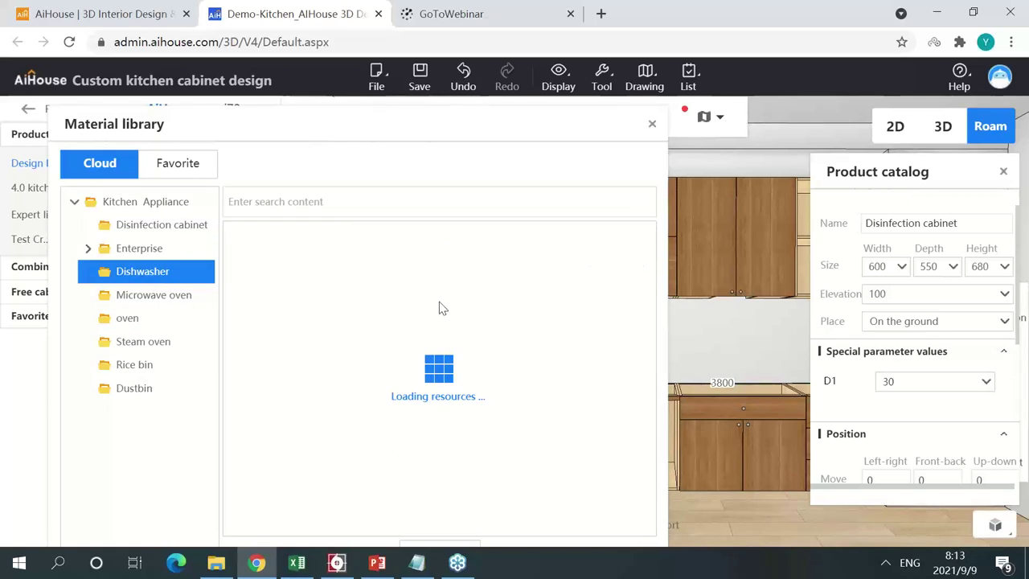
click(483, 273)
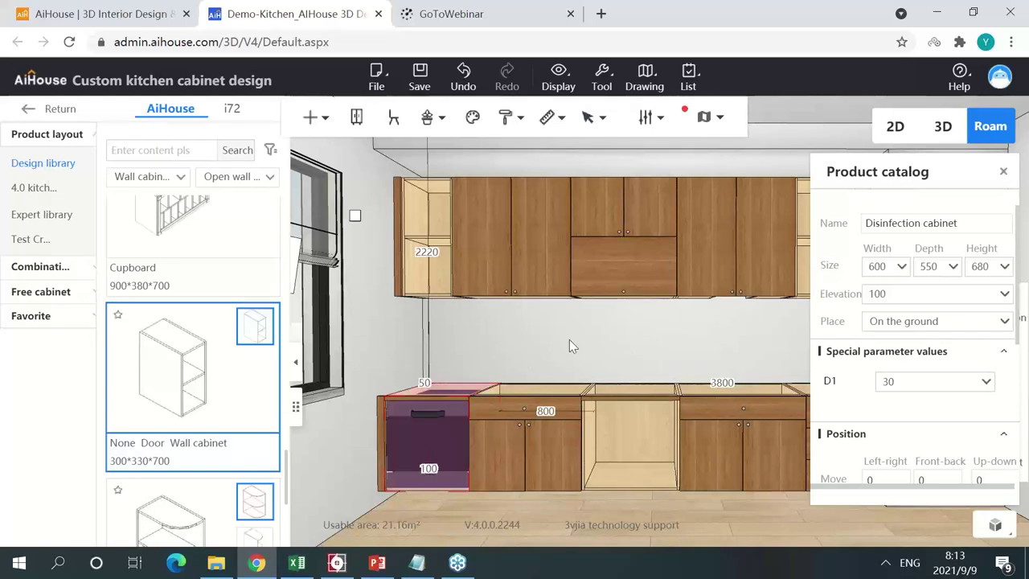
- Install the DAOGRS-D10 oven in the 700-wide open base cabinet
right_click(631, 435)
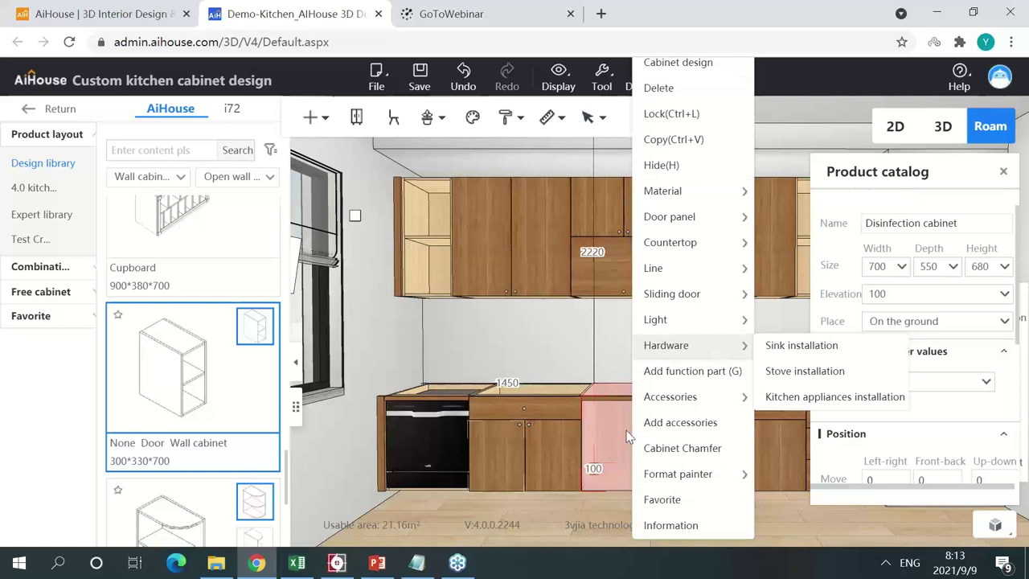
mouse_move(693, 347)
click(830, 398)
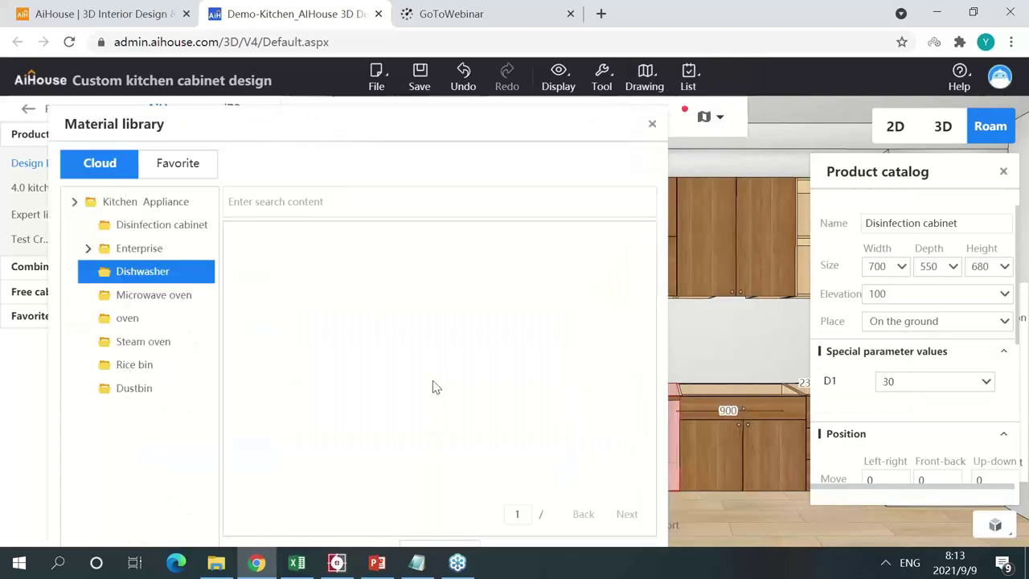
click(127, 318)
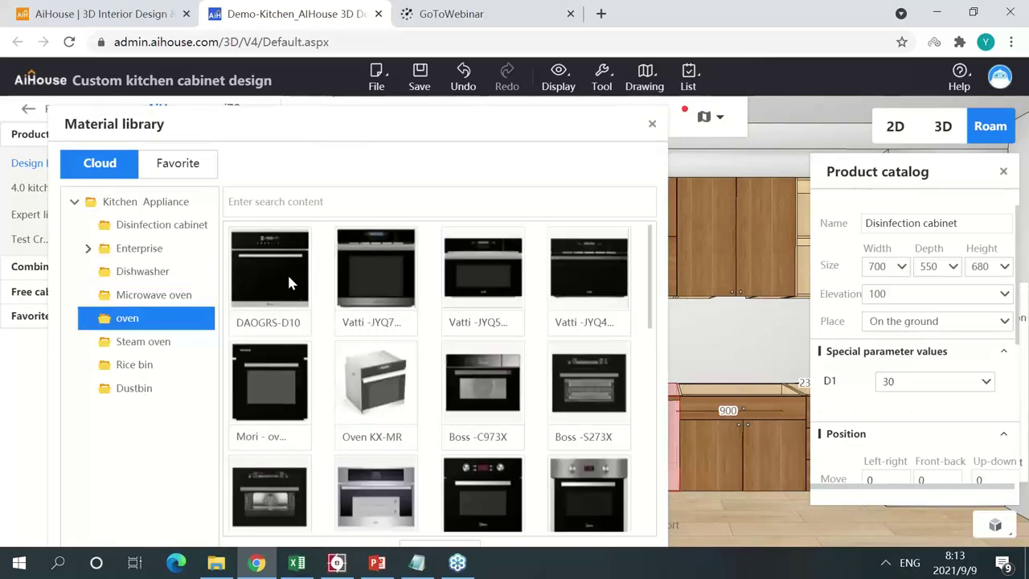
click(303, 279)
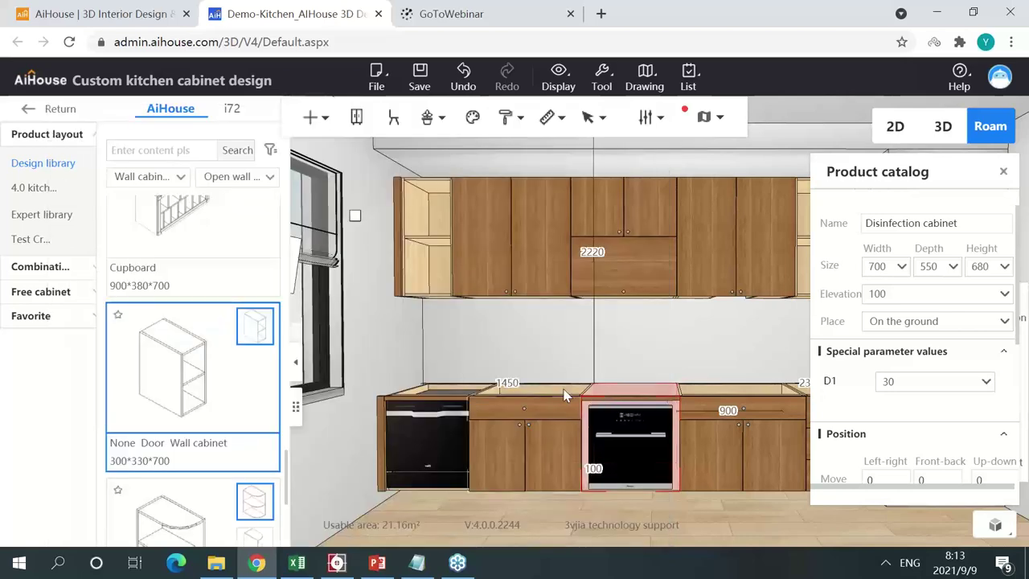
- Install a double-basin sink on the fake-drawer base cabinet
right_click(564, 395)
mouse_move(638, 345)
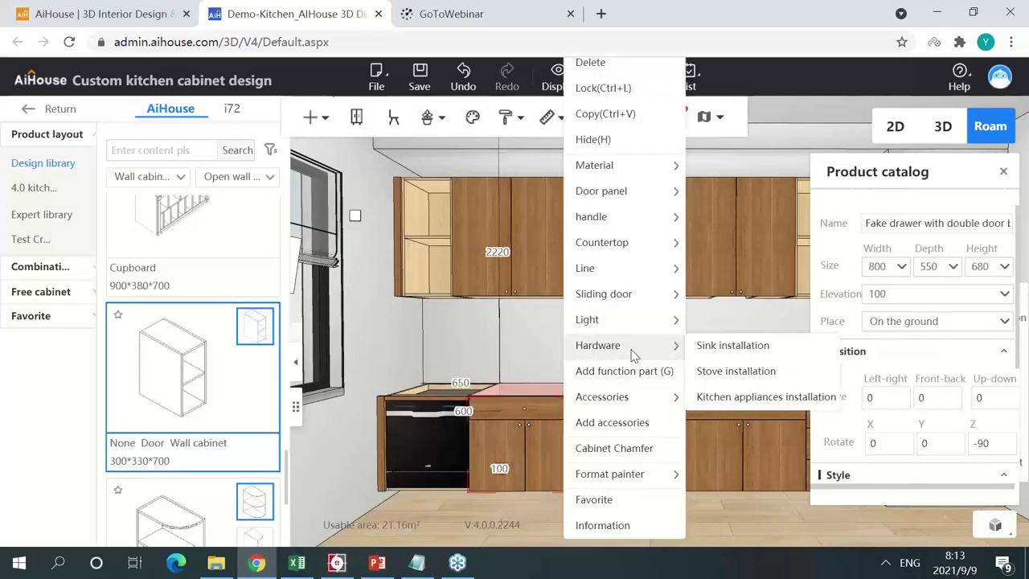
click(753, 356)
click(148, 254)
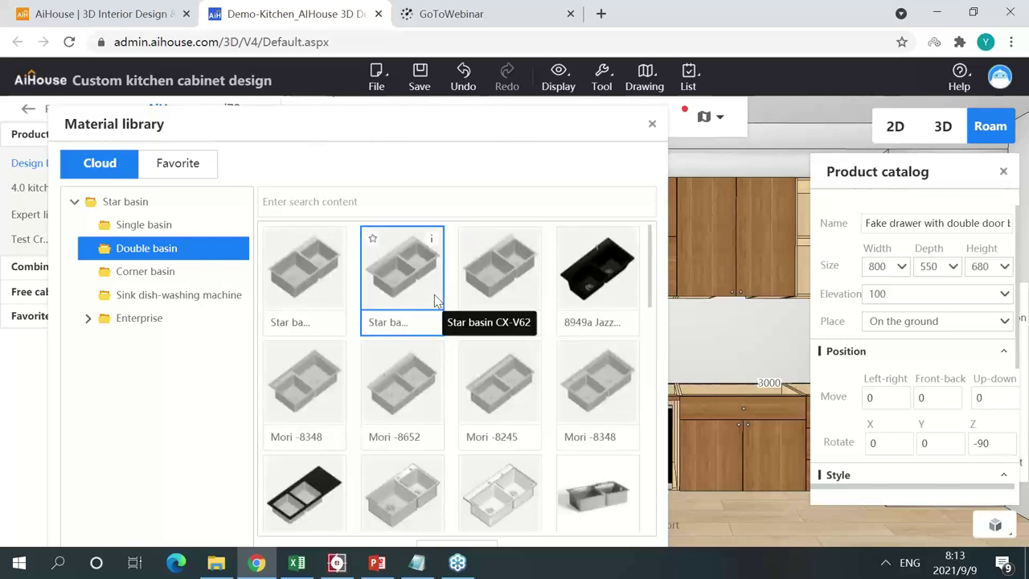
click(433, 294)
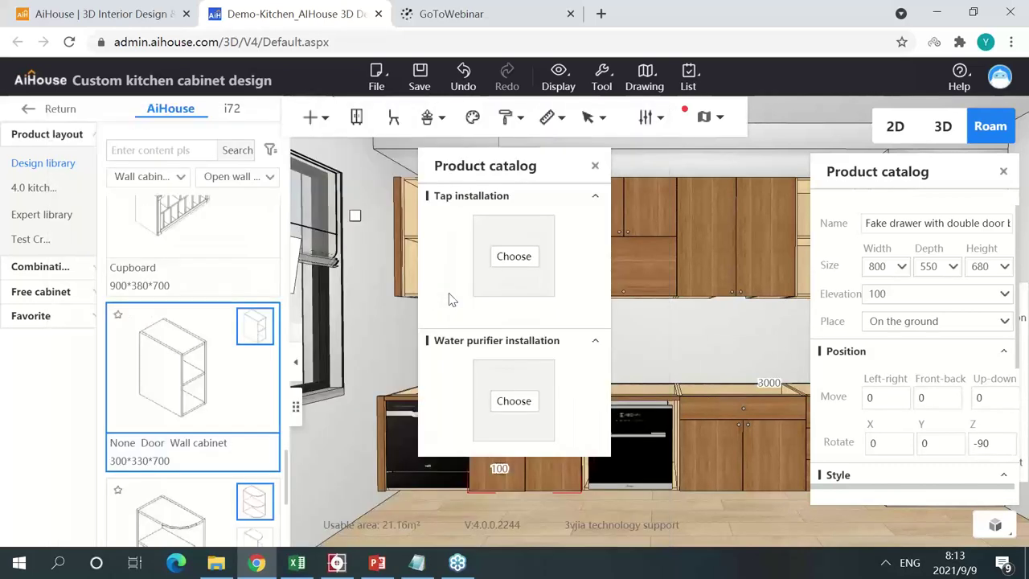
- Fit faucet CX-k09 and the MARBOO water dispenser to the sink
click(511, 280)
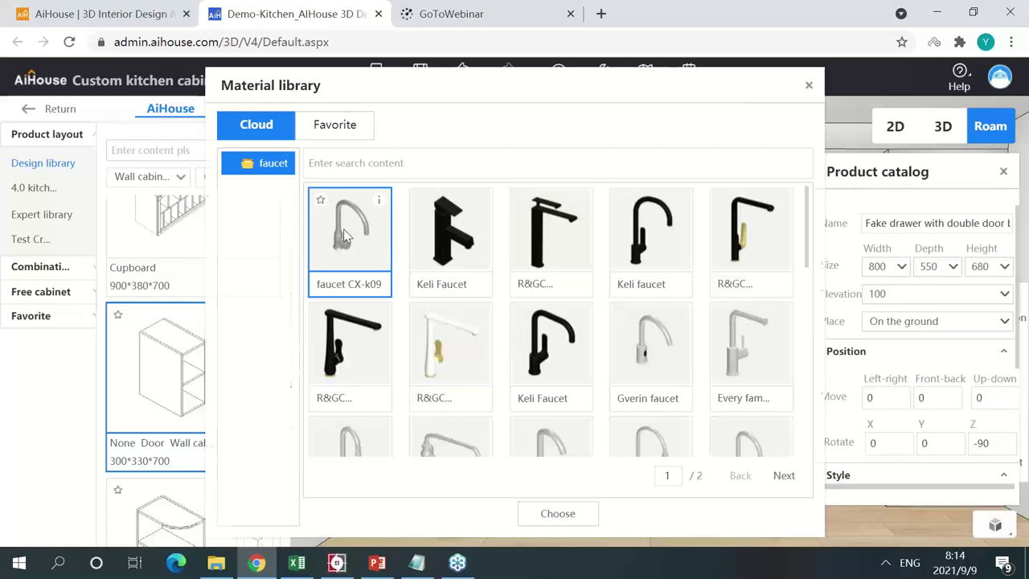
click(344, 234)
click(518, 401)
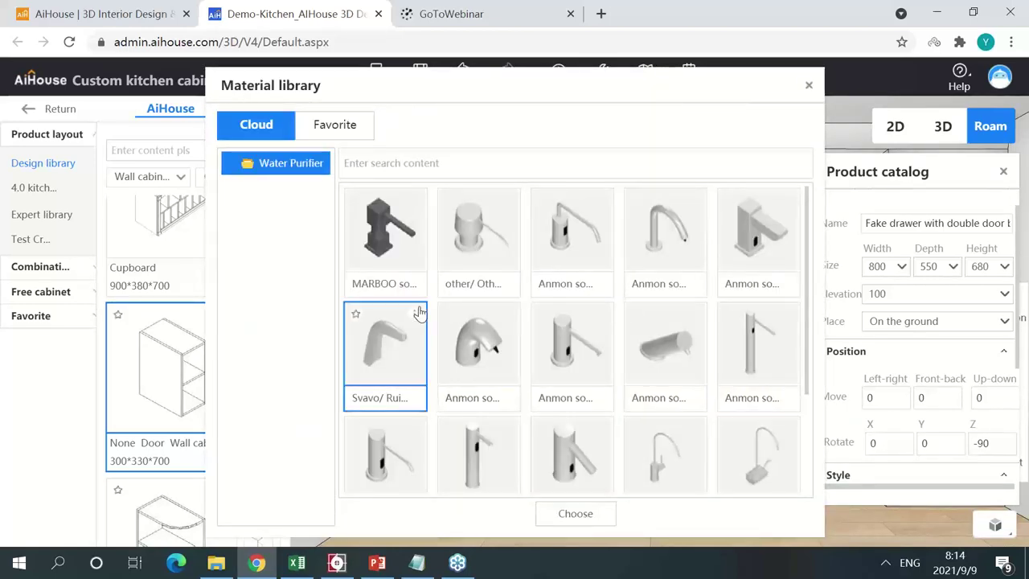
double_click(389, 237)
scroll(574, 351, up, 5)
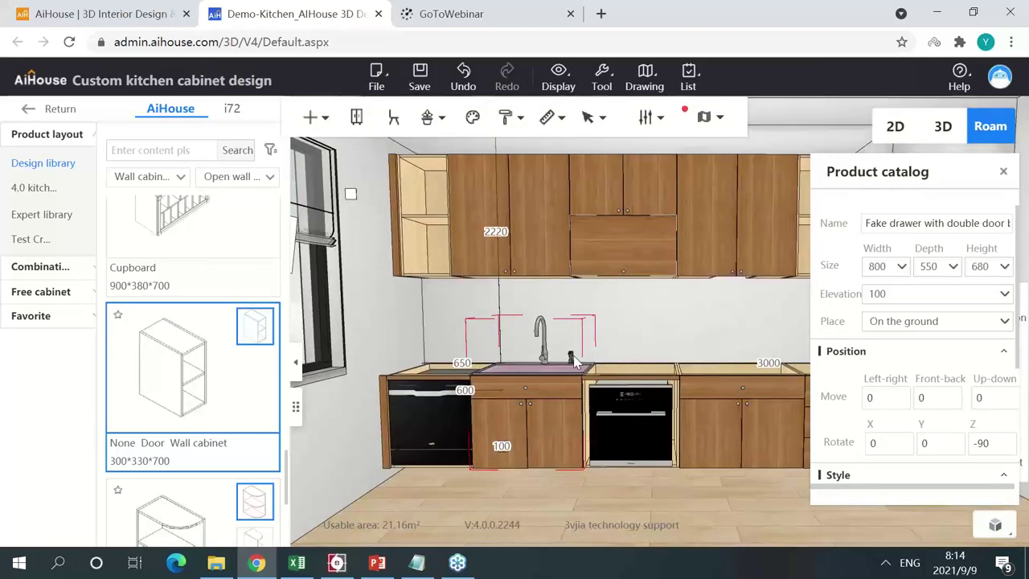
scroll(697, 291, down, 1)
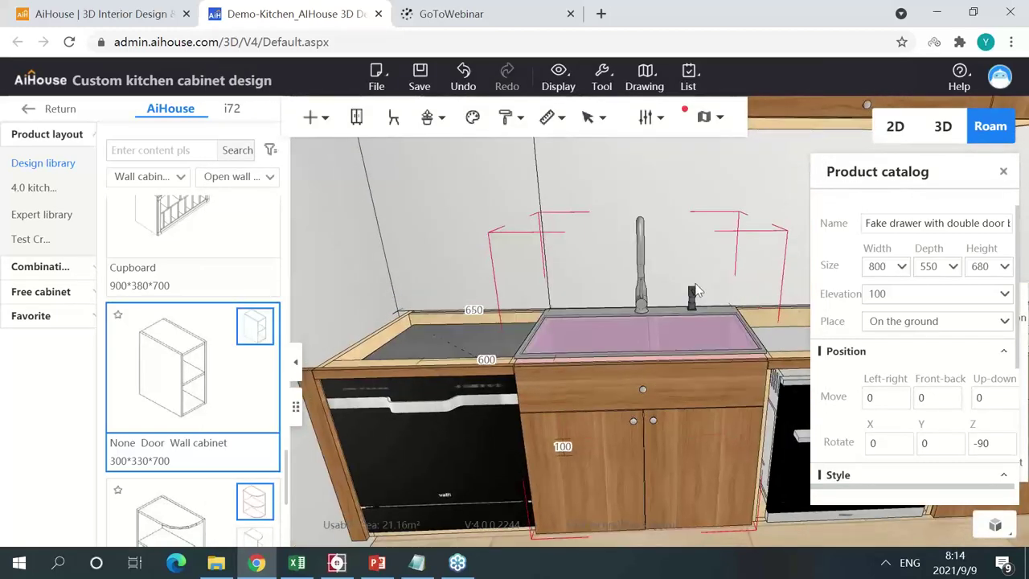
drag(698, 291, 659, 229)
- Install the Vatti-B863B hob on the cabinet to the right of the oven
right_click(612, 362)
mouse_move(691, 347)
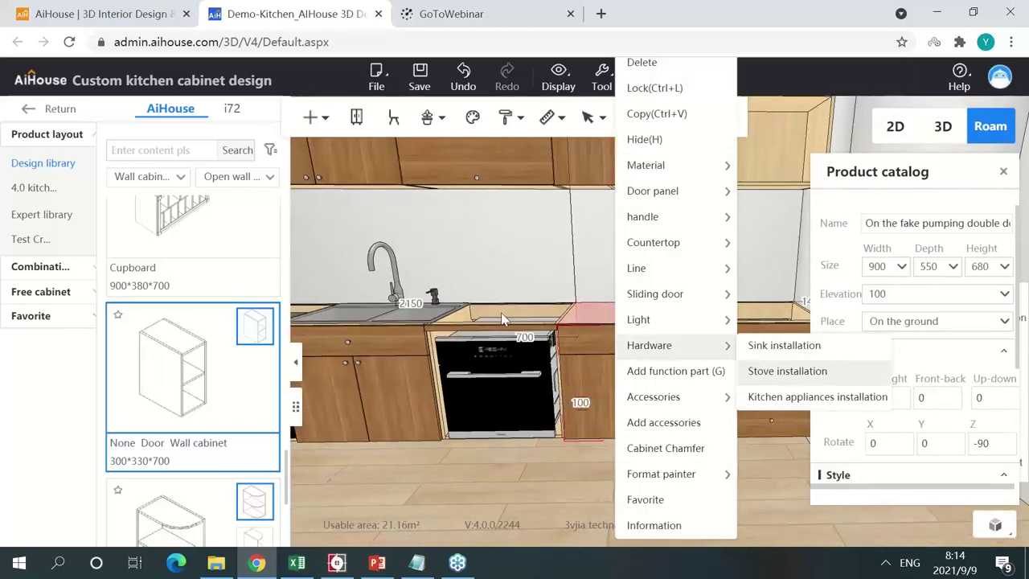
click(788, 374)
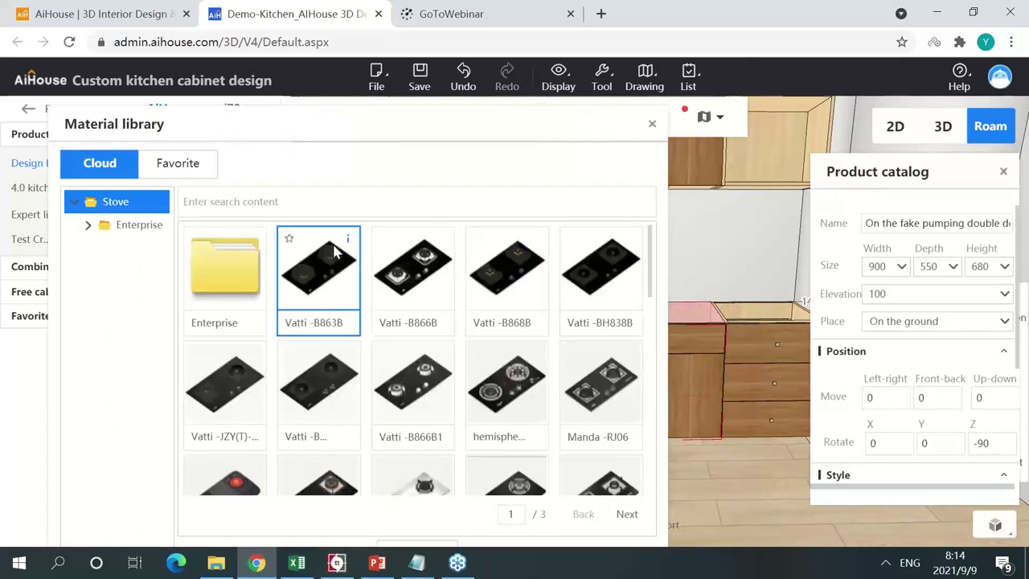
click(316, 285)
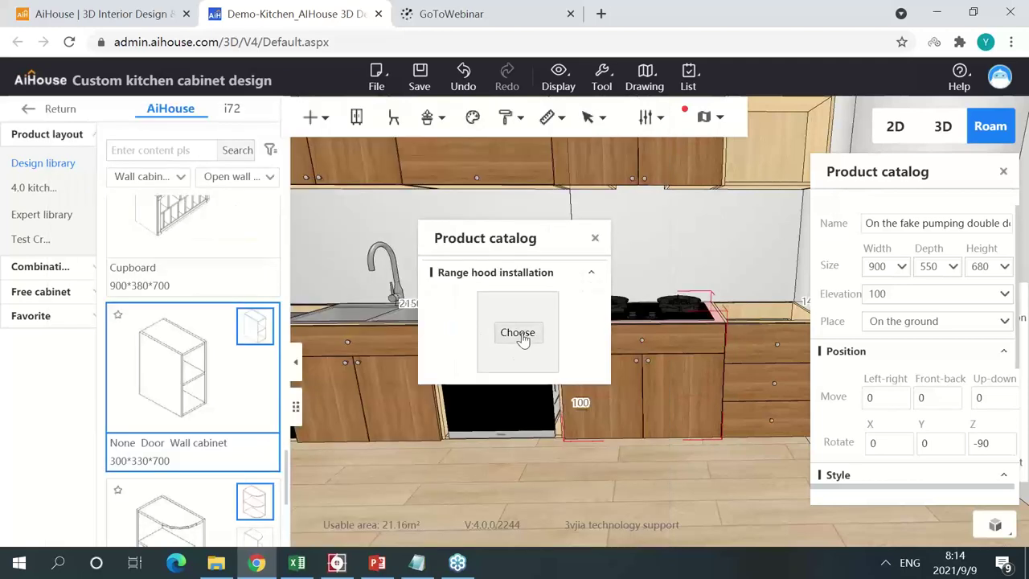
- Fit the Midea T-type range hood above the hob
click(521, 340)
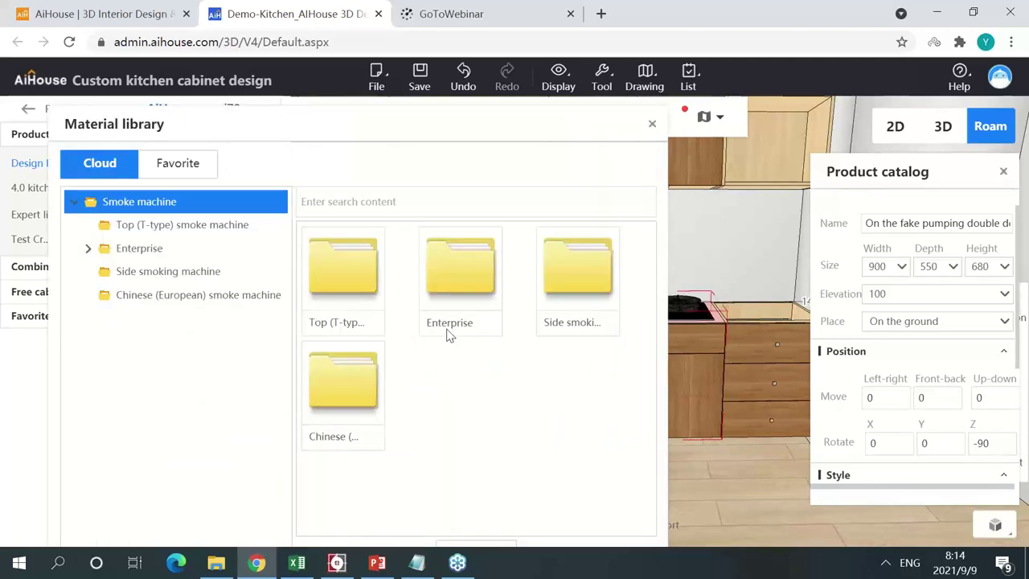
click(233, 225)
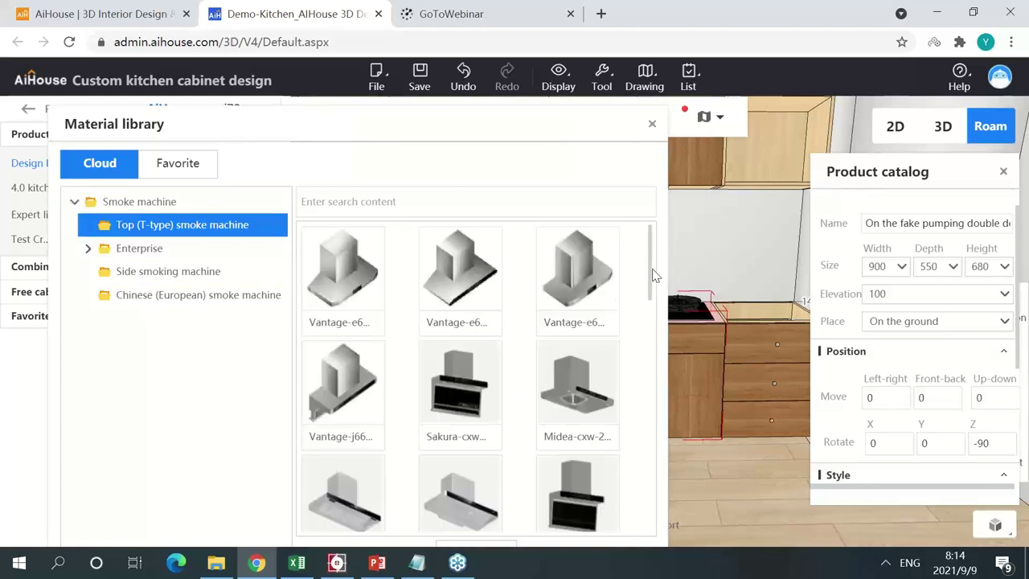
click(578, 378)
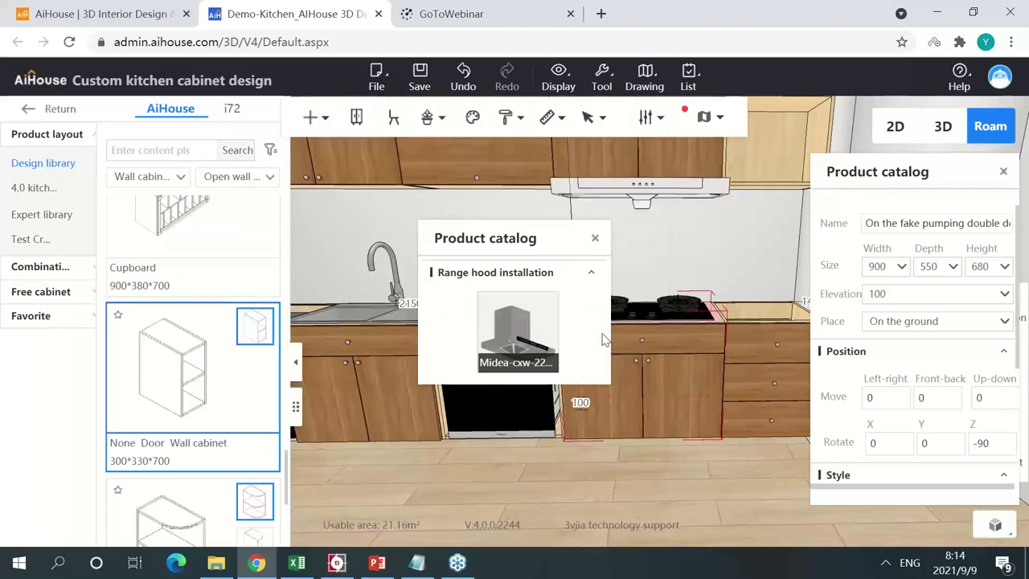
- Set the range hood's height from countertop to 550 and save the design
click(649, 191)
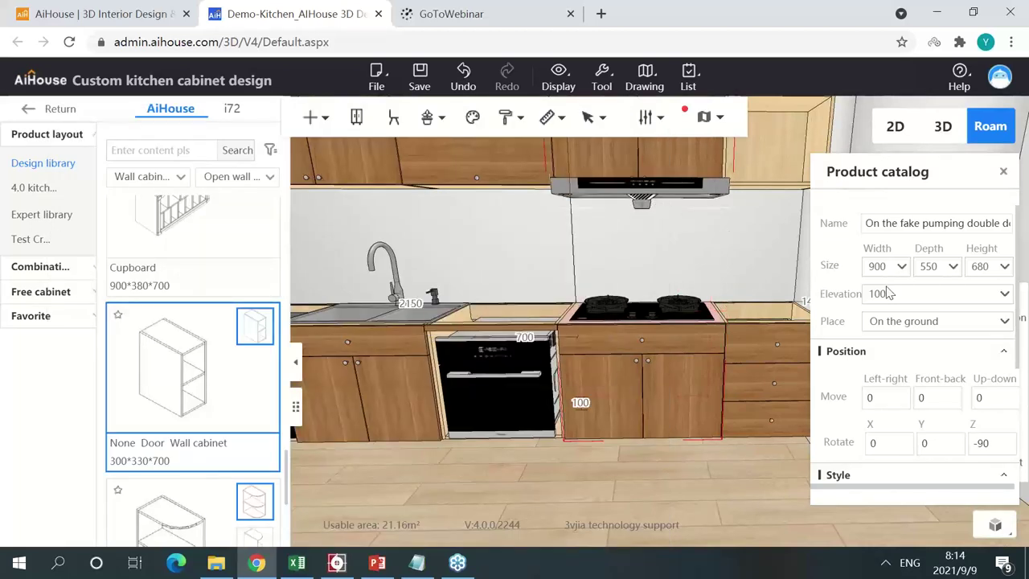
drag(879, 293, 833, 299)
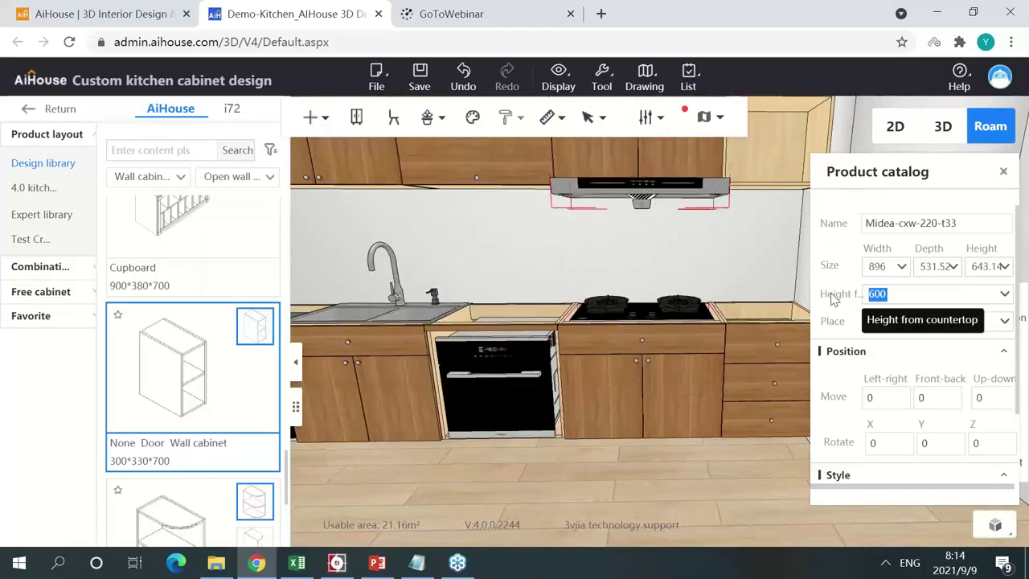
text(580)
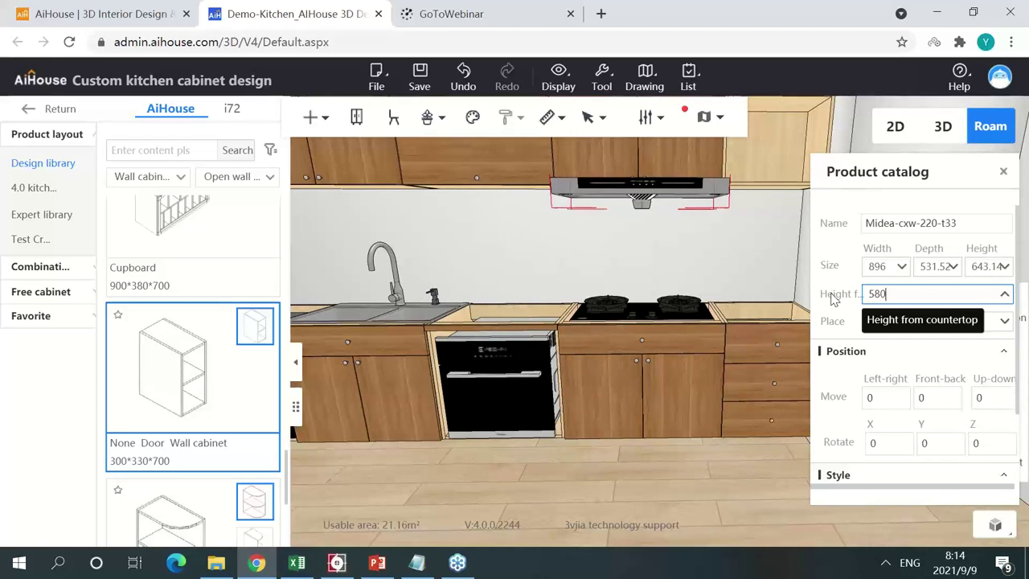
key(Return)
click(821, 292)
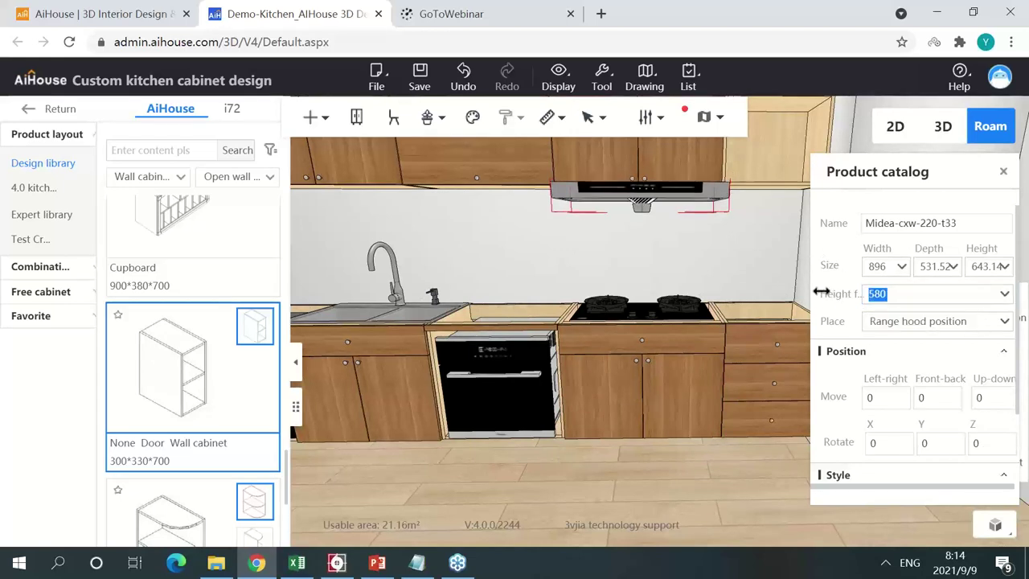
text(866)
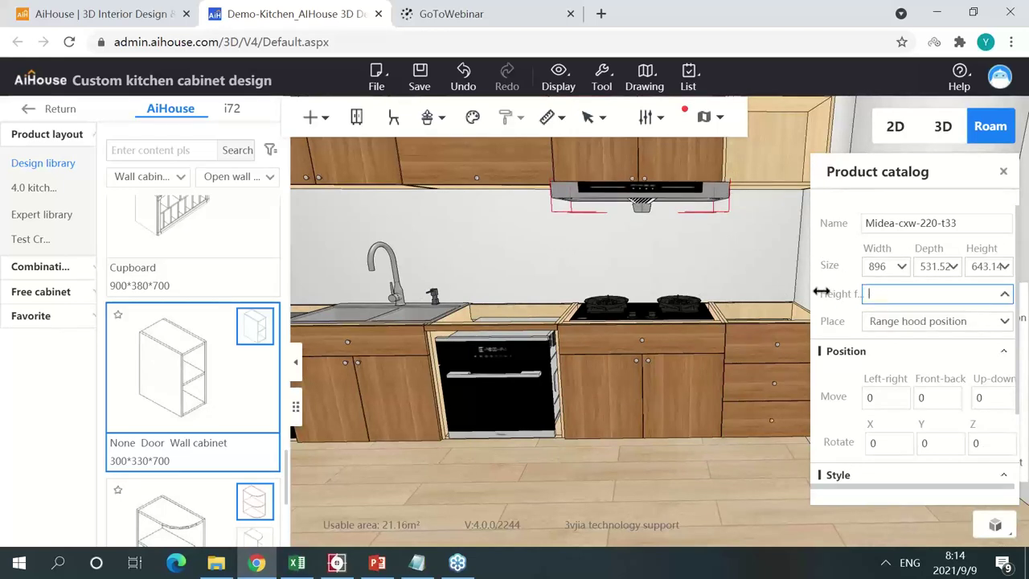
key(Return)
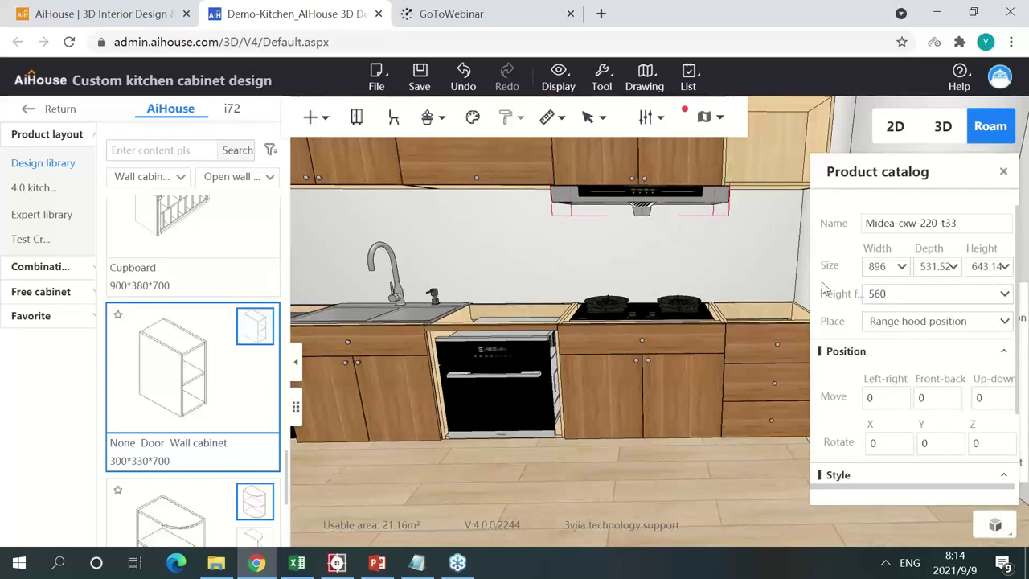
click(833, 297)
text(55)
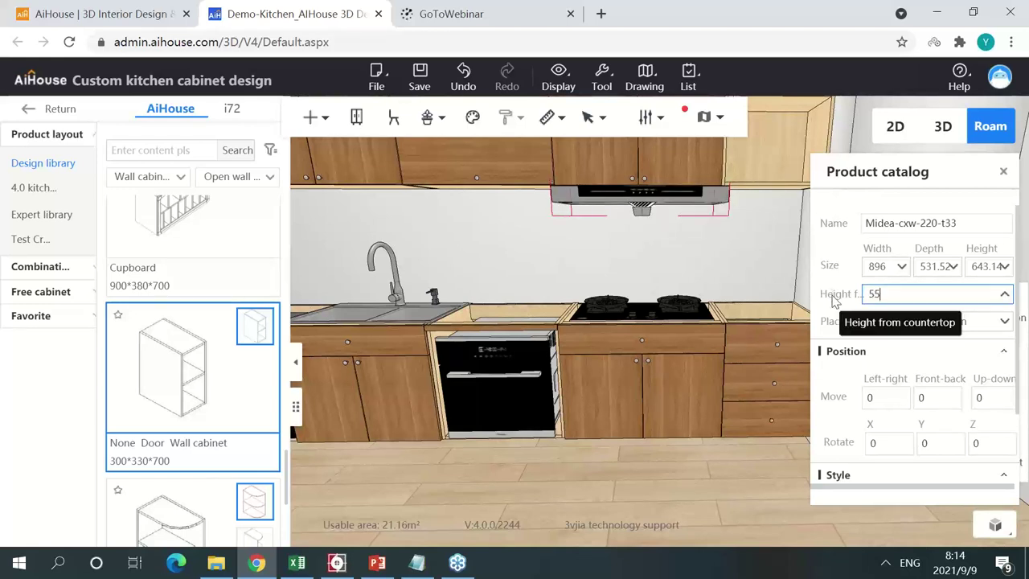
text(0)
key(Return)
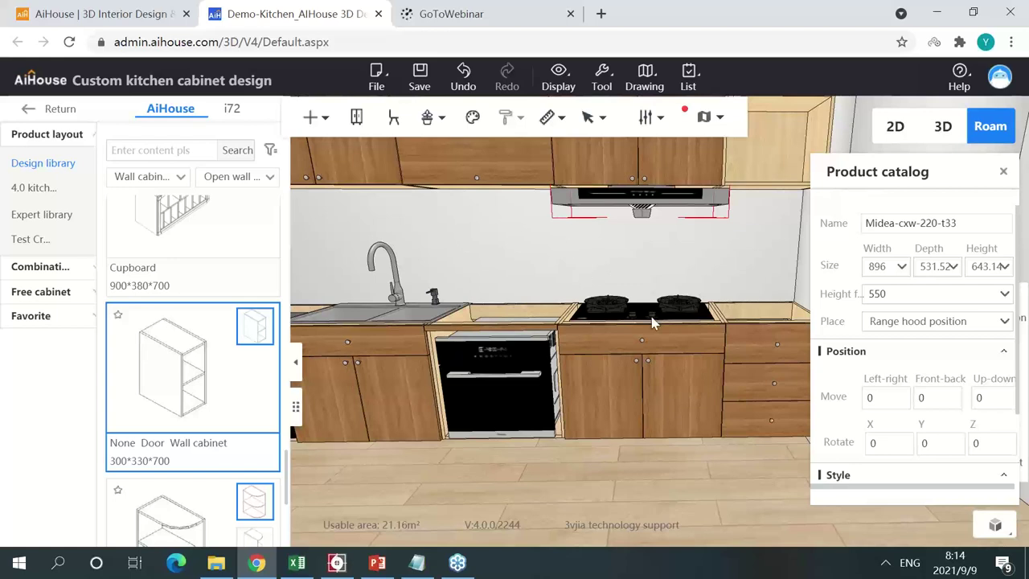
click(694, 267)
click(724, 272)
drag(606, 303, 460, 146)
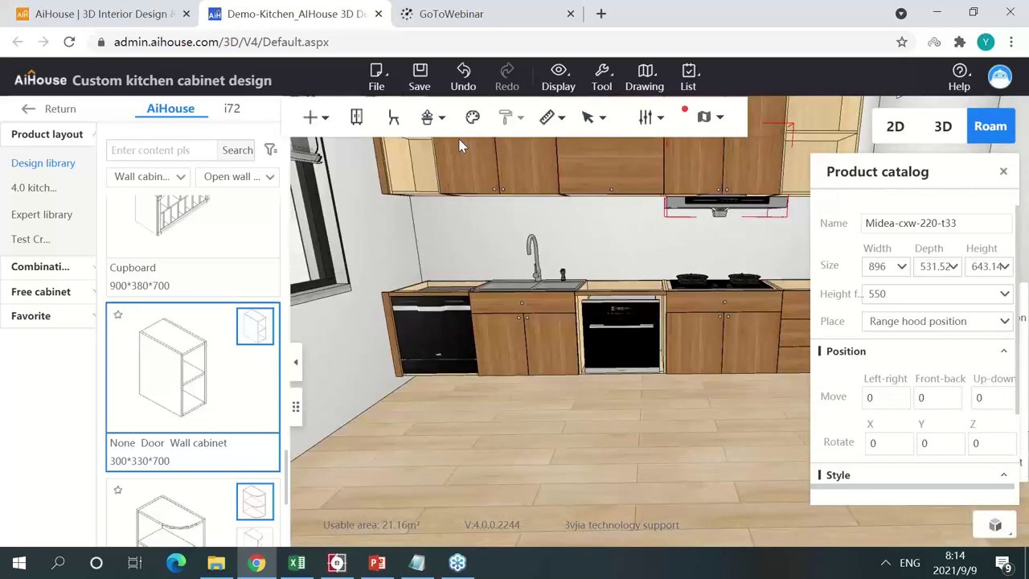
key(ctrl+s)
- Apply the favourite white blister door panel style to all cabinet doors
click(651, 242)
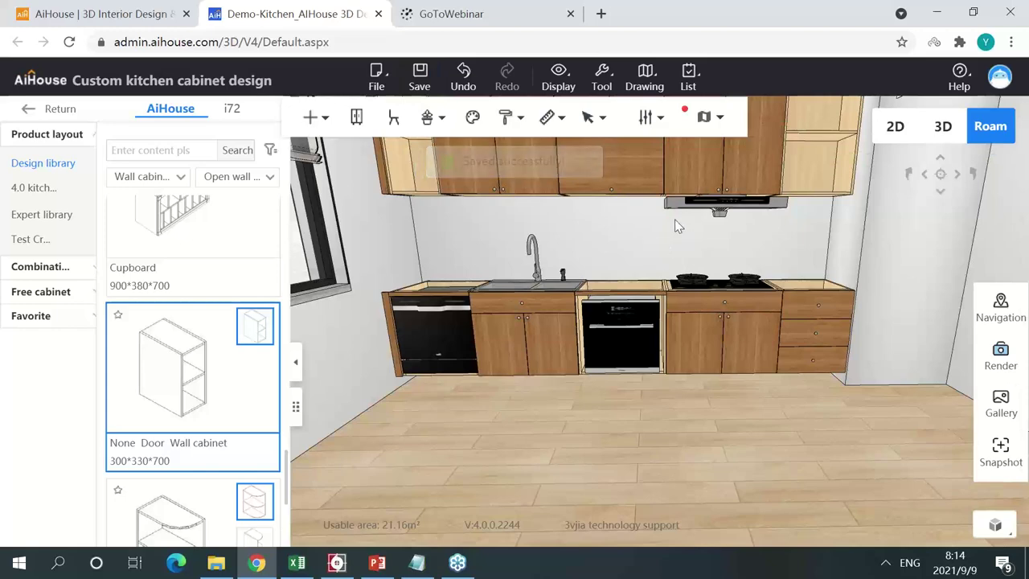
scroll(676, 204, down, 3)
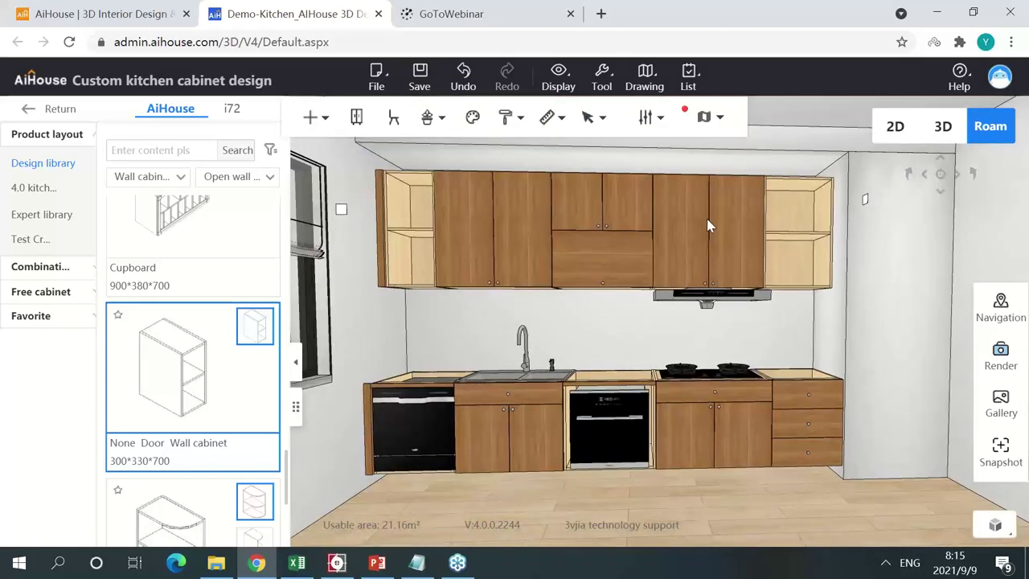
right_click(604, 326)
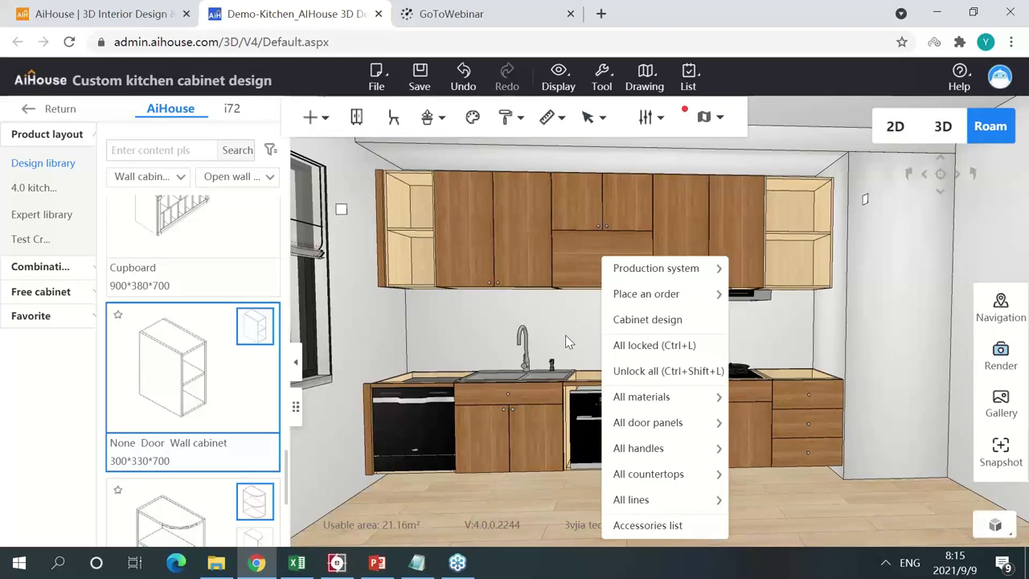
mouse_move(702, 429)
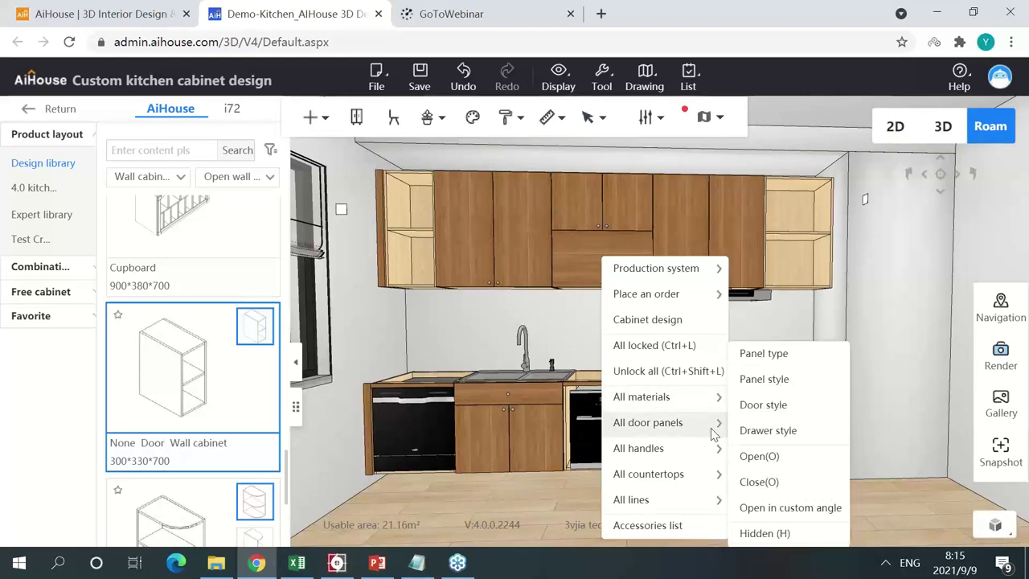
click(763, 354)
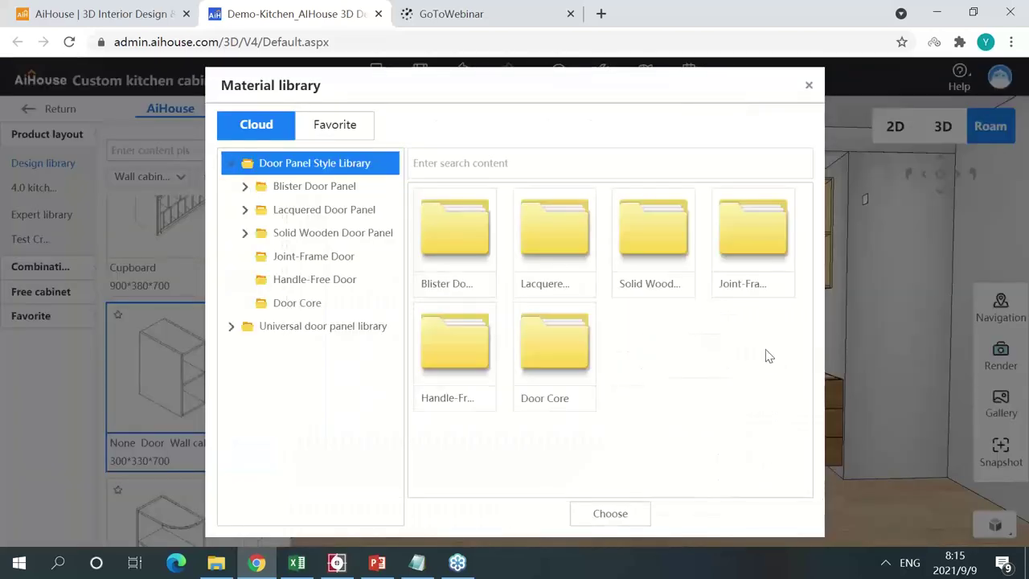
click(343, 193)
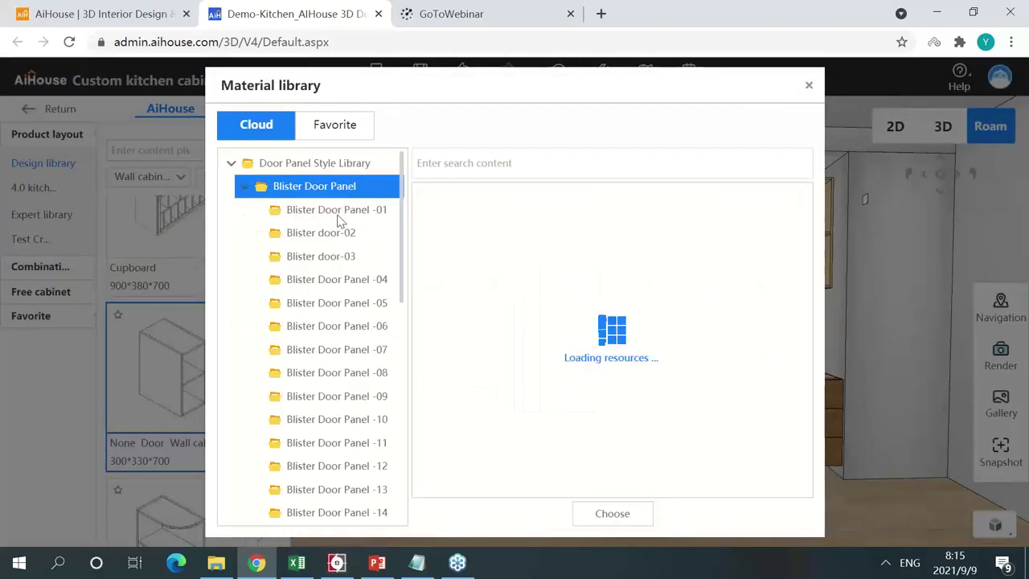
click(340, 215)
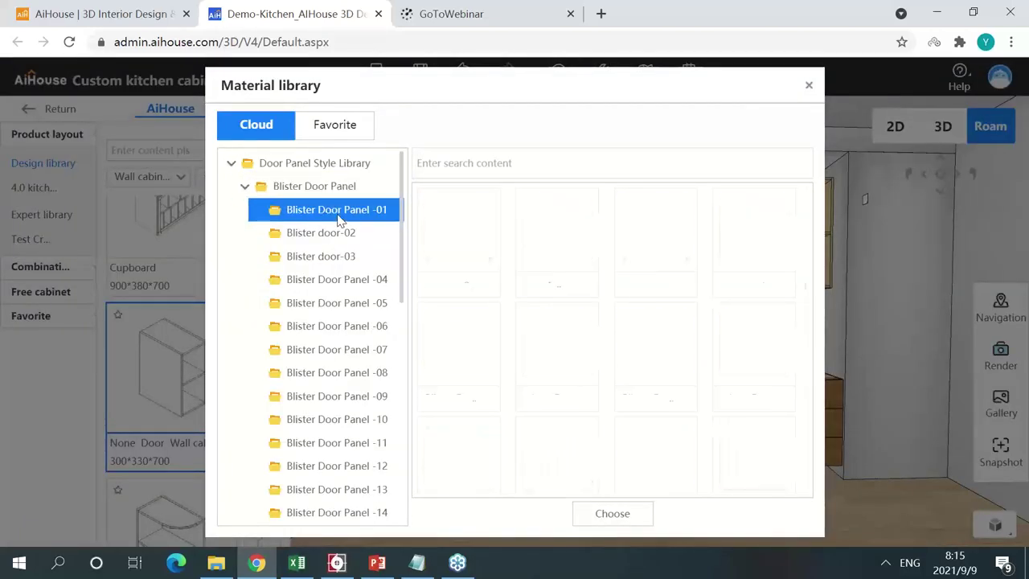
click(344, 237)
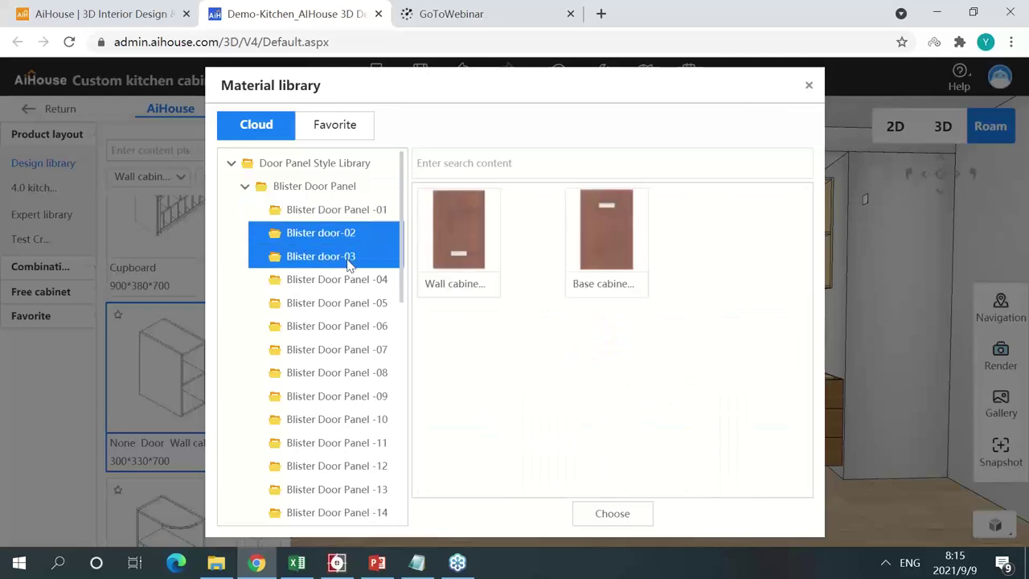
click(349, 257)
click(379, 281)
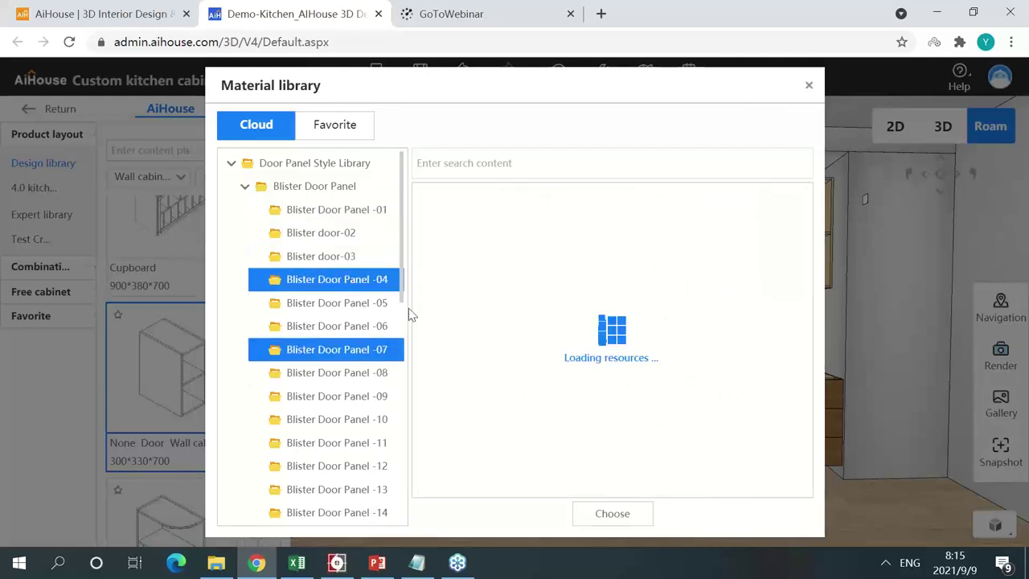
click(358, 128)
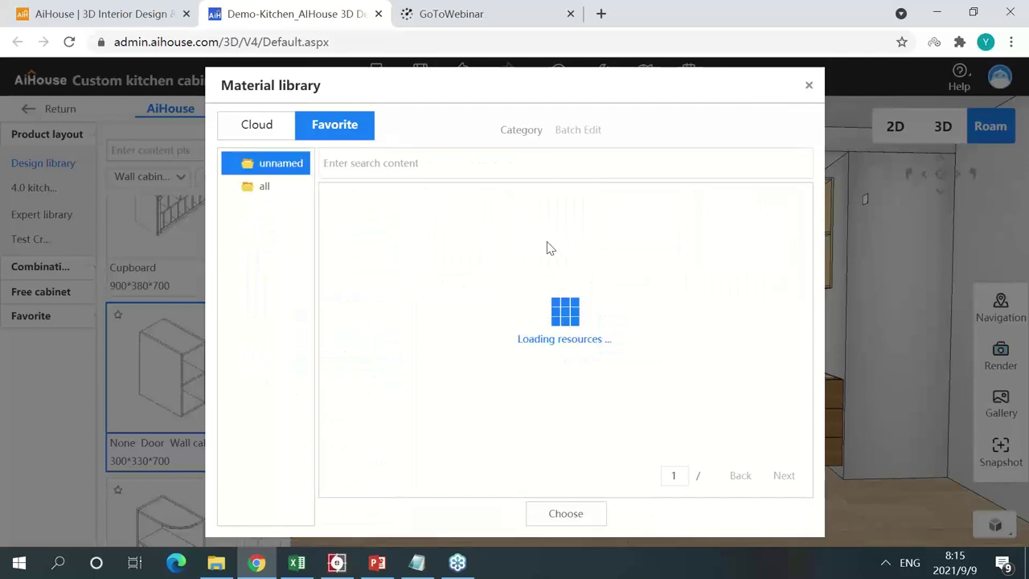
double_click(366, 228)
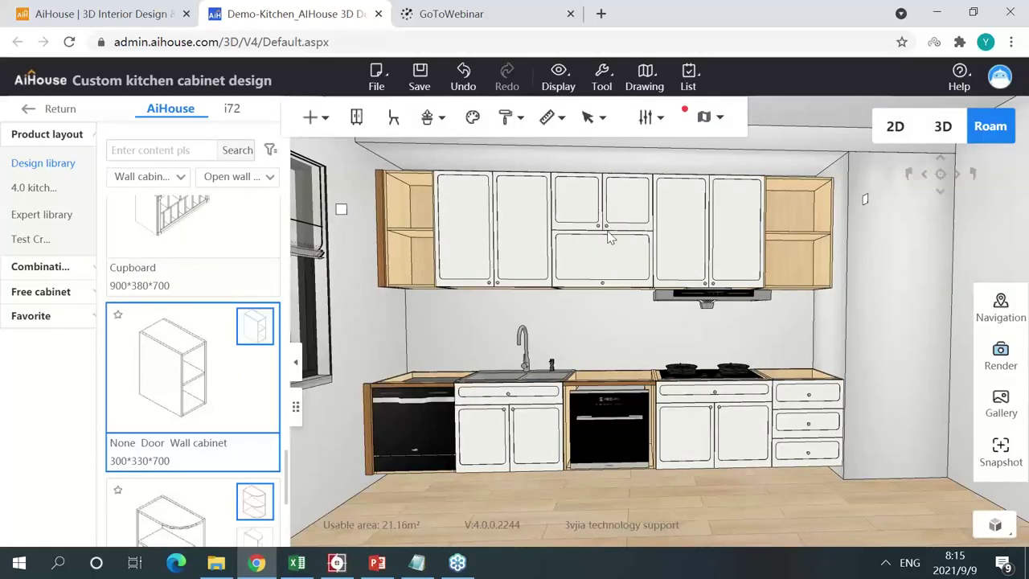
- Set the cabinet material of all cabinets to the favourite White
right_click(615, 330)
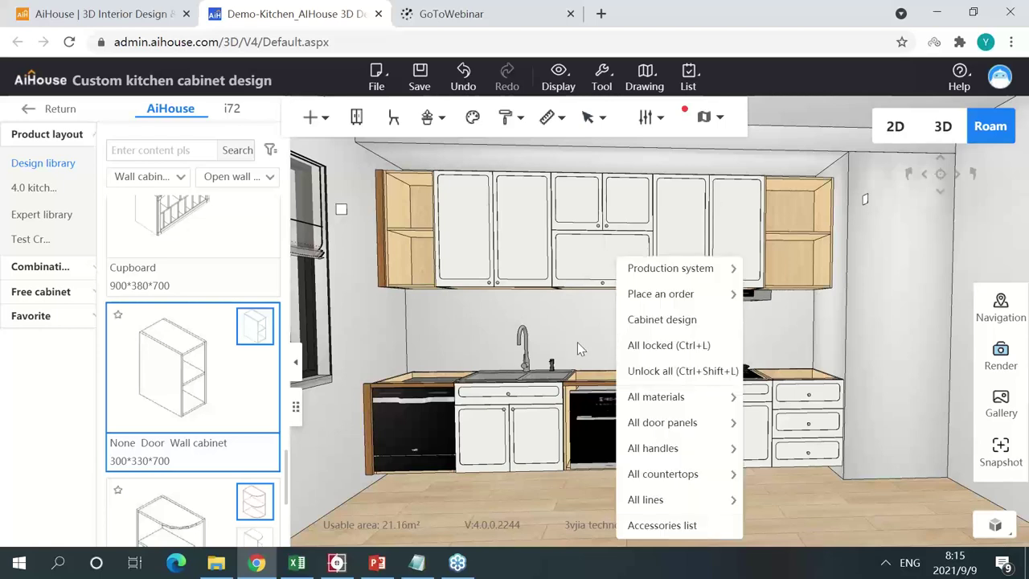
mouse_move(667, 397)
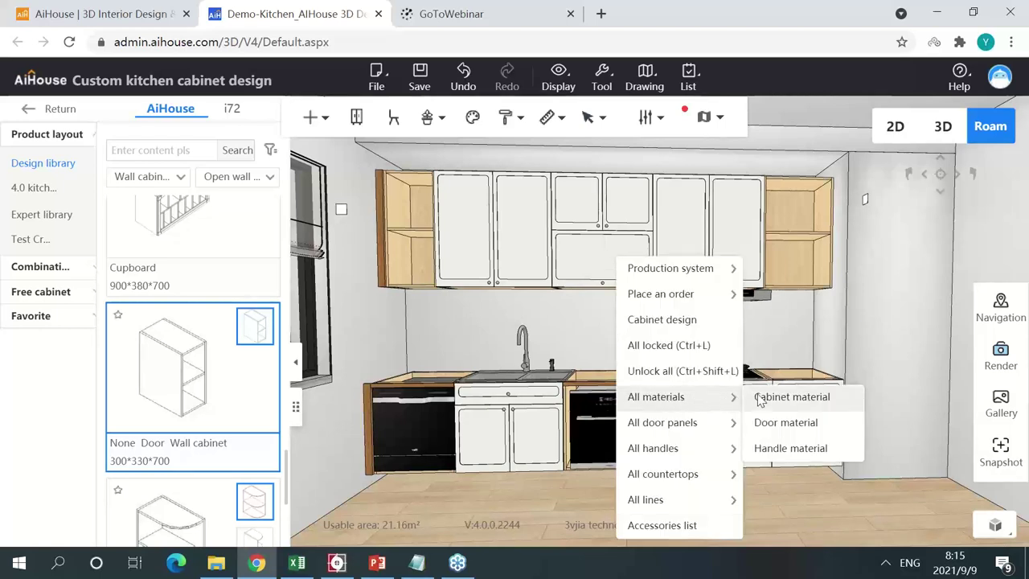
click(736, 383)
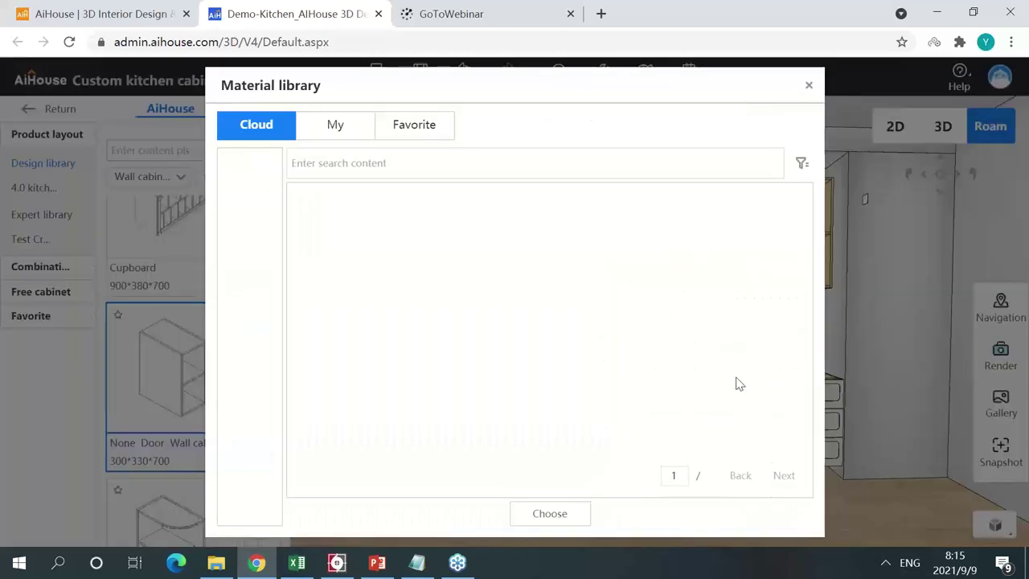
click(413, 125)
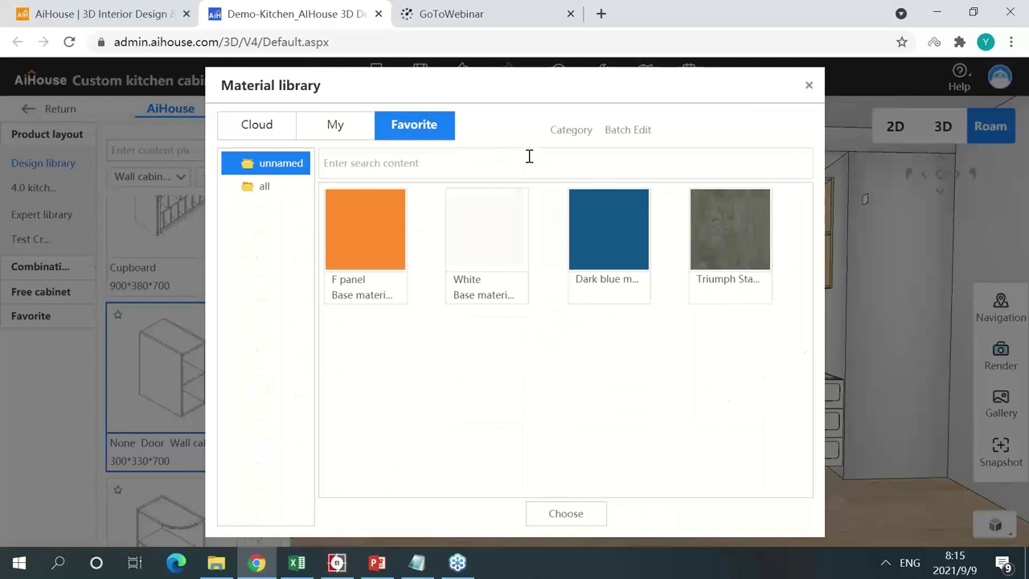
click(257, 128)
click(330, 210)
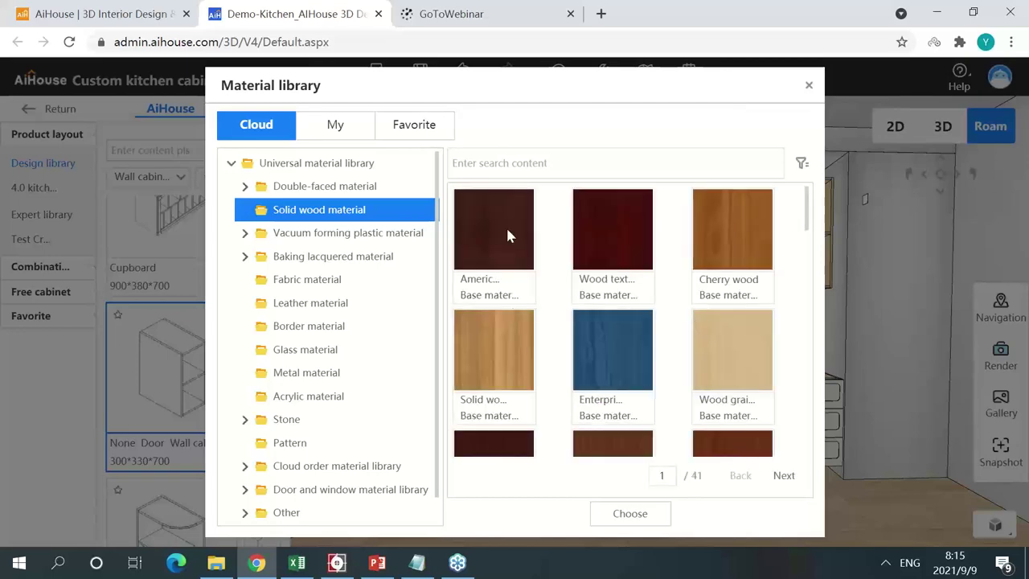
click(404, 129)
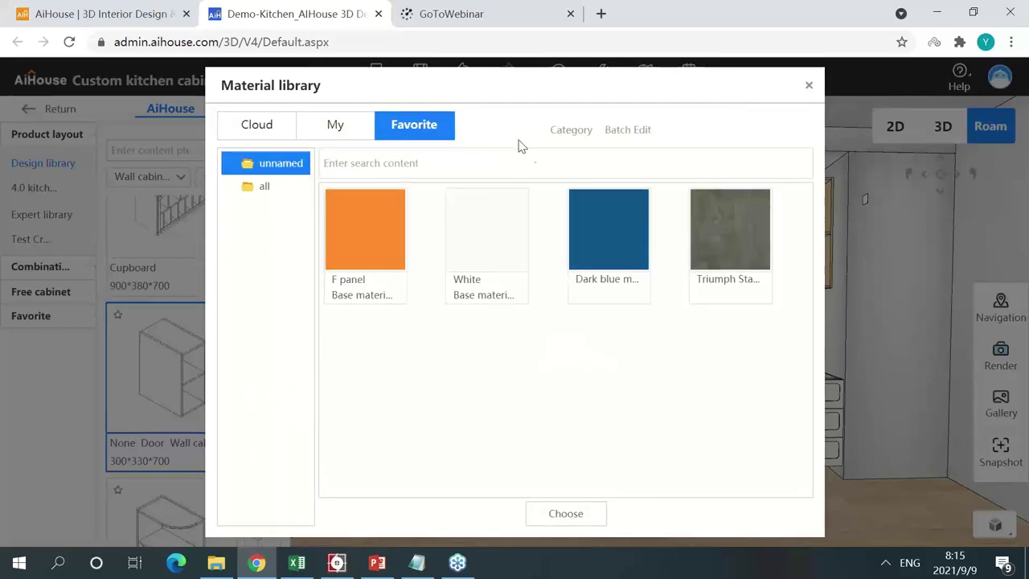
click(498, 233)
double_click(498, 233)
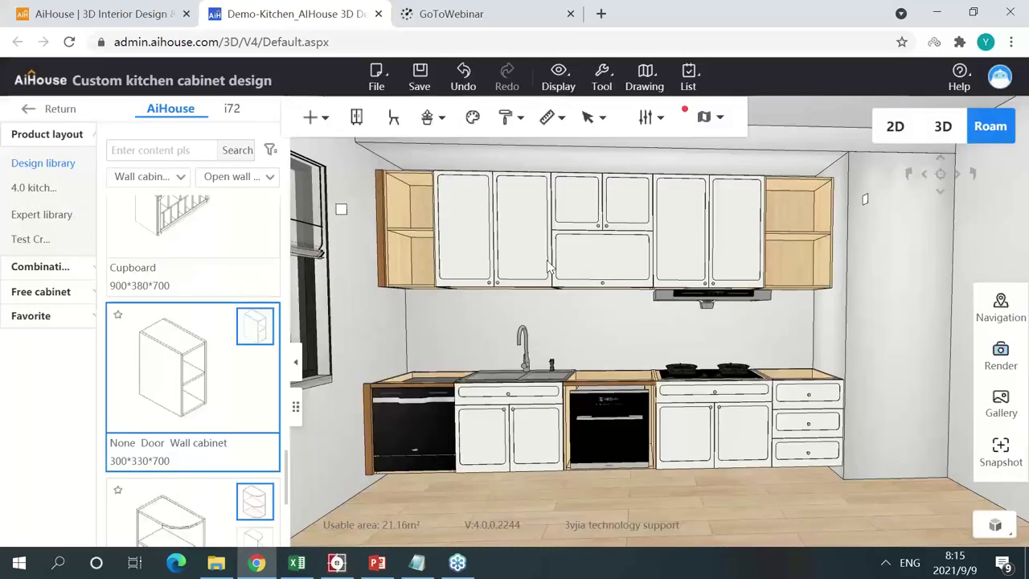
- Set the door material of all cabinets to White matte vacuum plastic
right_click(596, 319)
mouse_move(643, 396)
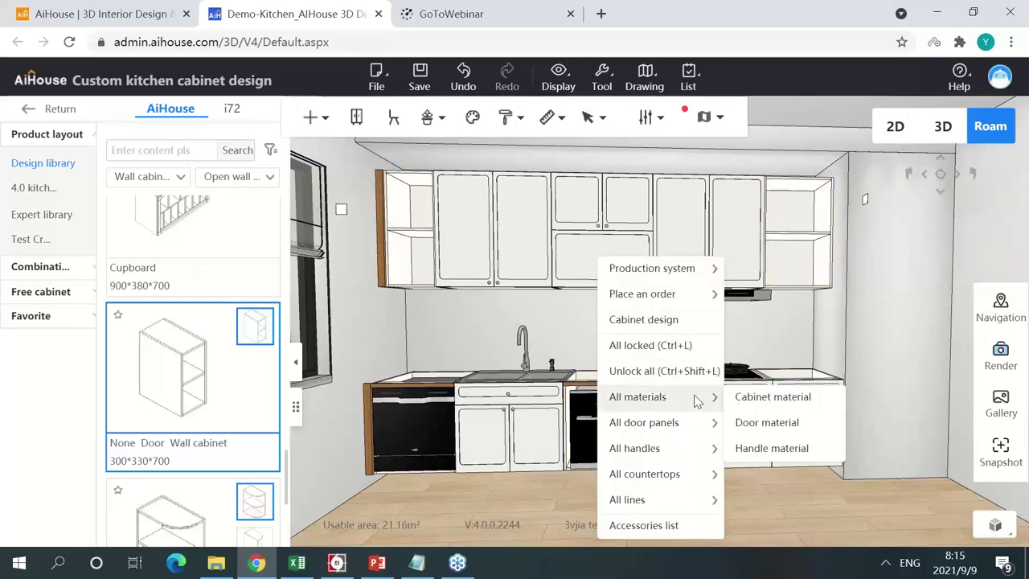
click(766, 421)
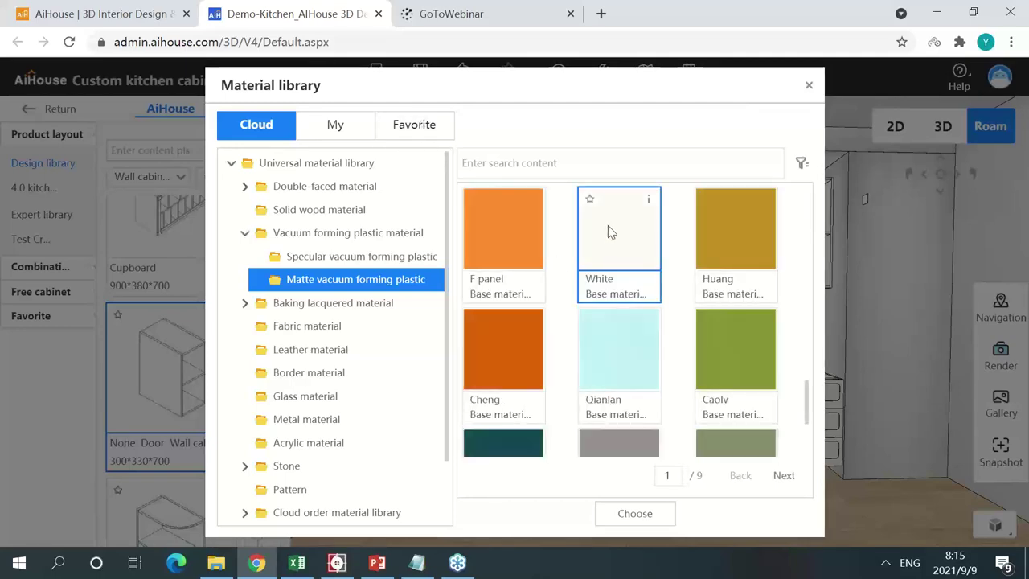
double_click(608, 231)
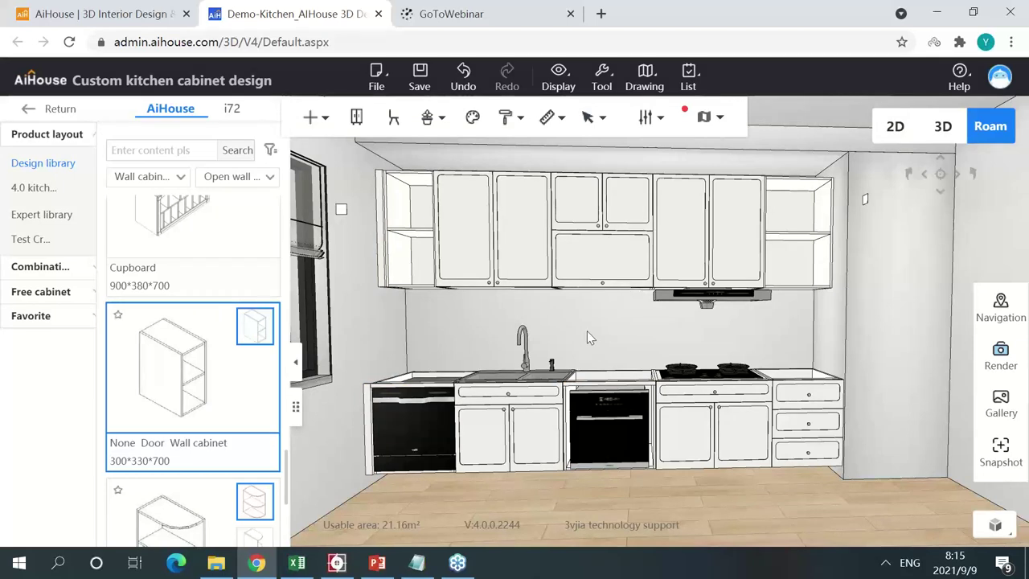
- Select the base cabinets from the disinfection cabinet onward and apply the favourite Dark blue material
key(Left)
key(Left)
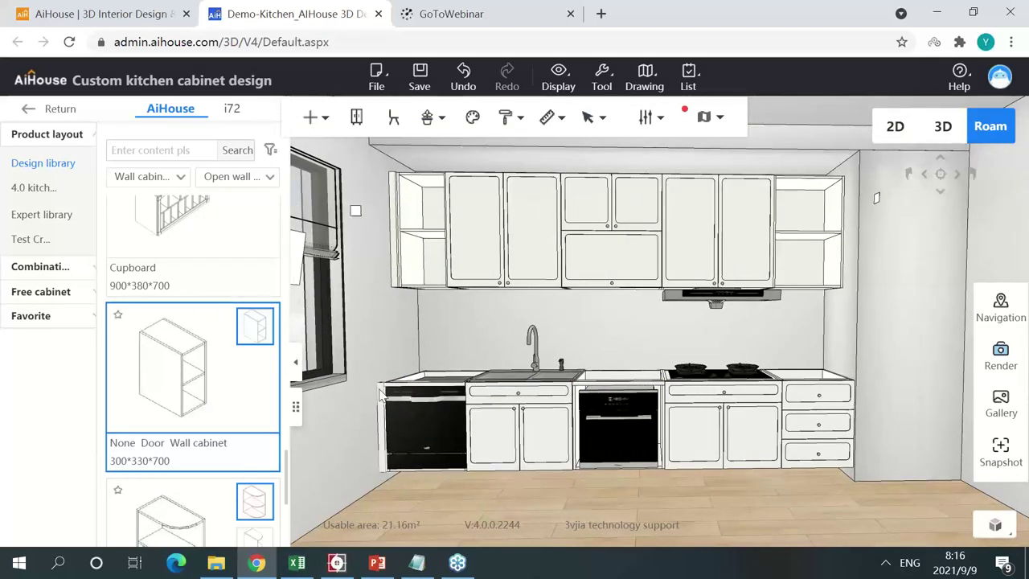
click(412, 385)
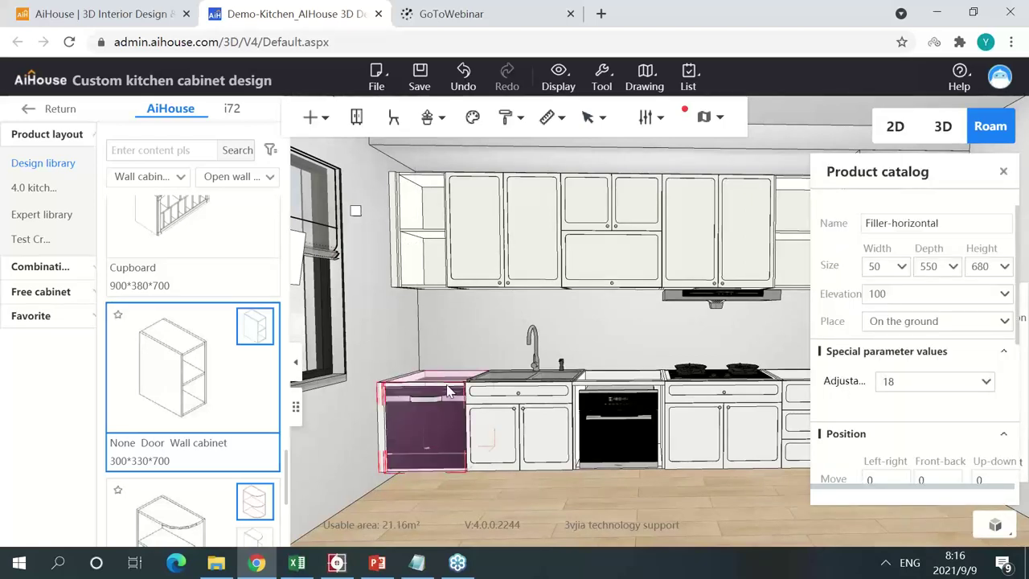
click(383, 406)
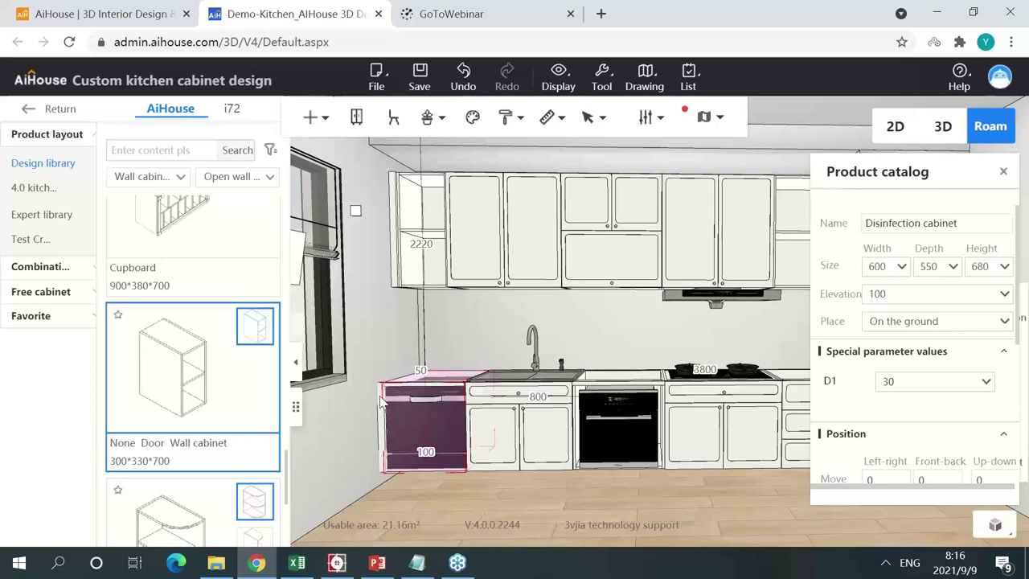
click(499, 450)
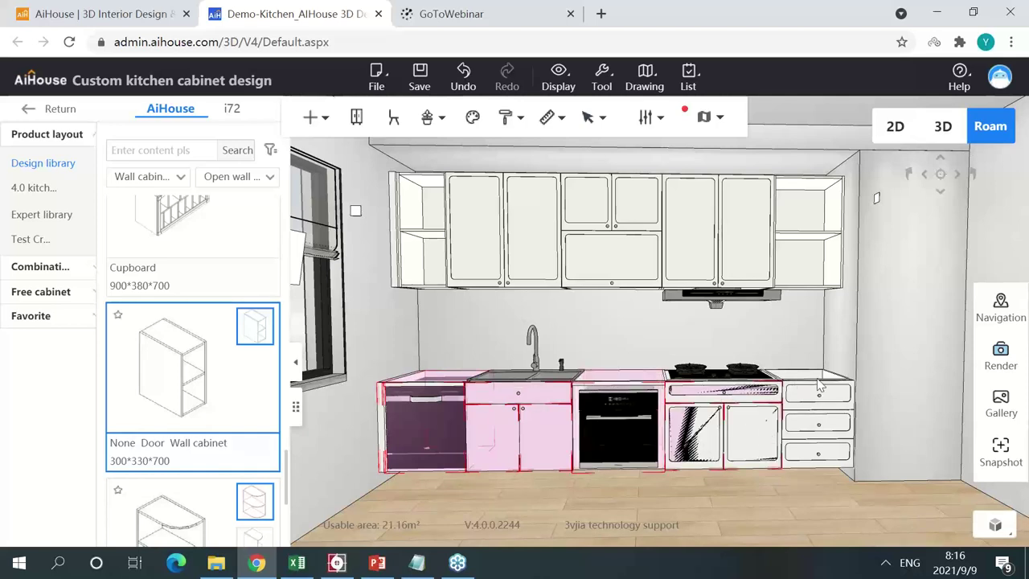
right_click(813, 460)
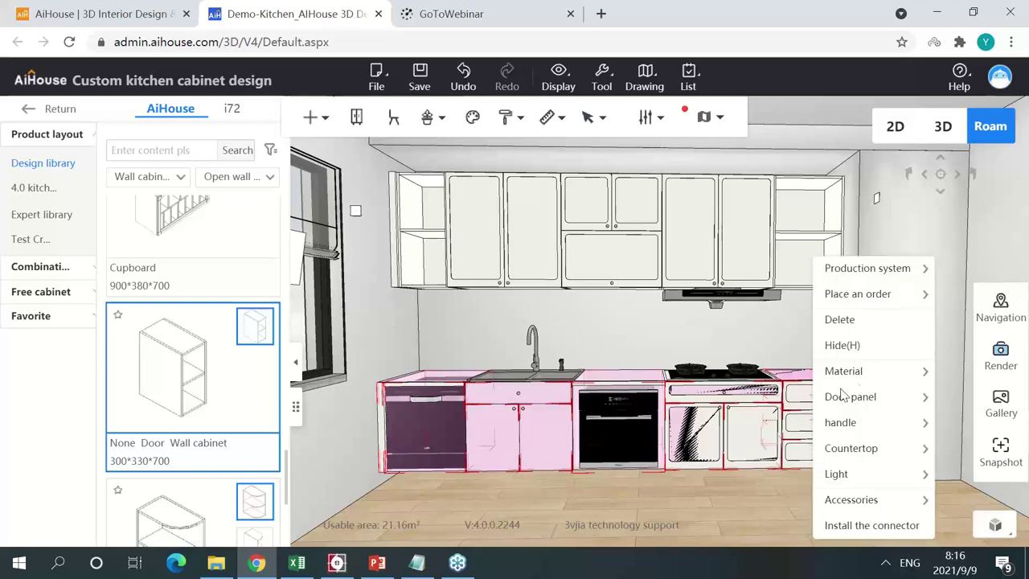
mouse_move(813, 377)
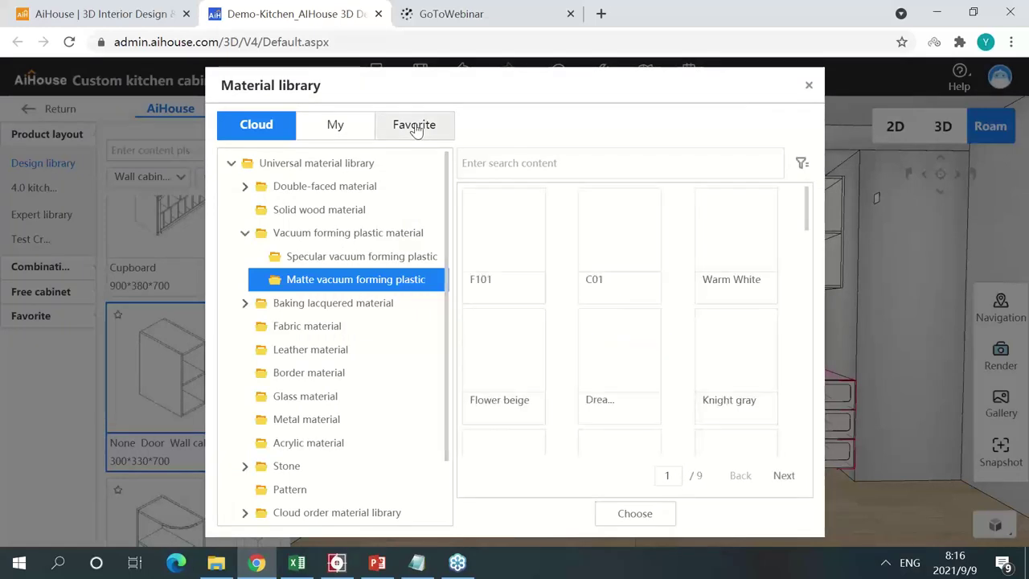
click(417, 128)
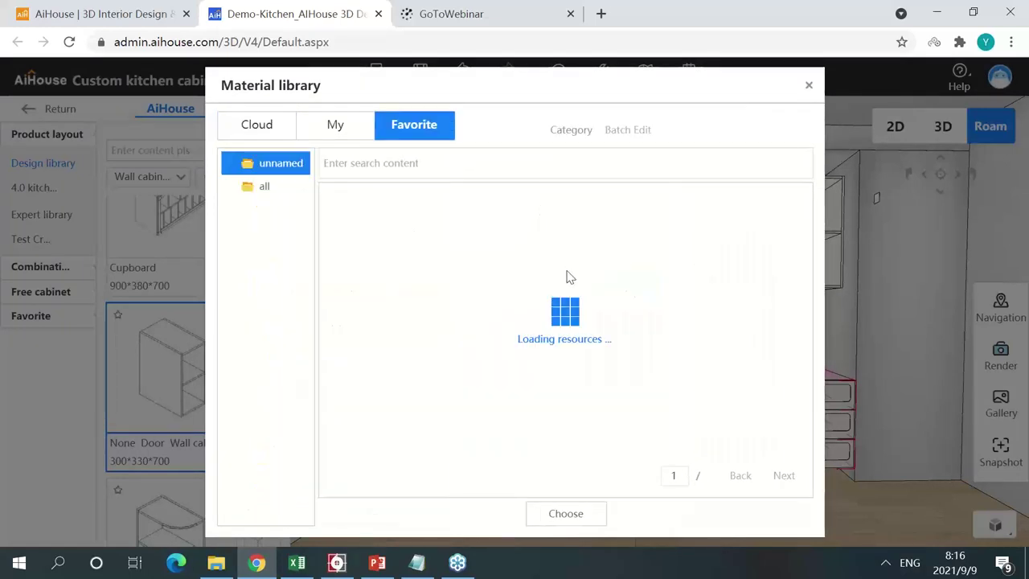
click(604, 248)
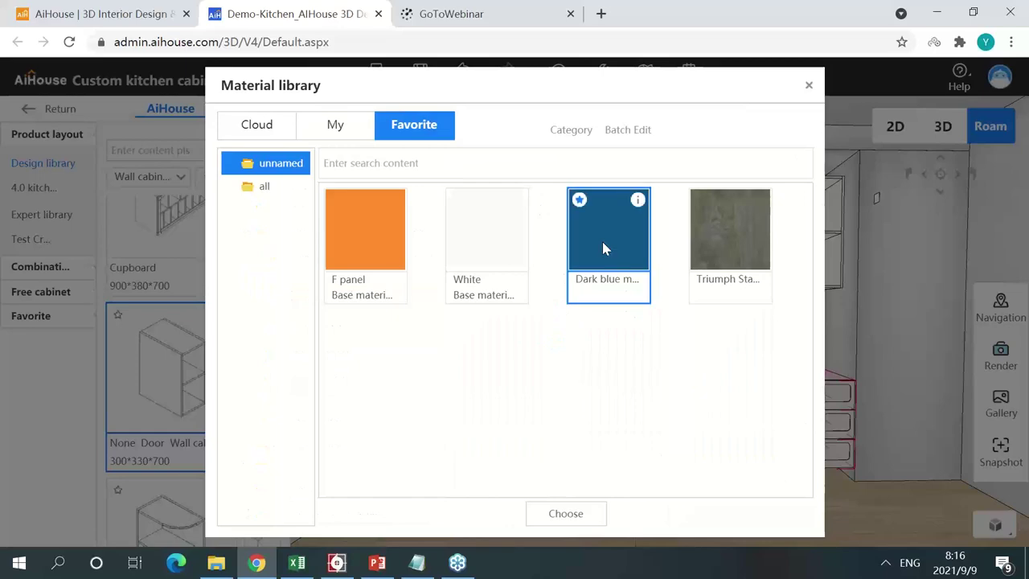
double_click(604, 249)
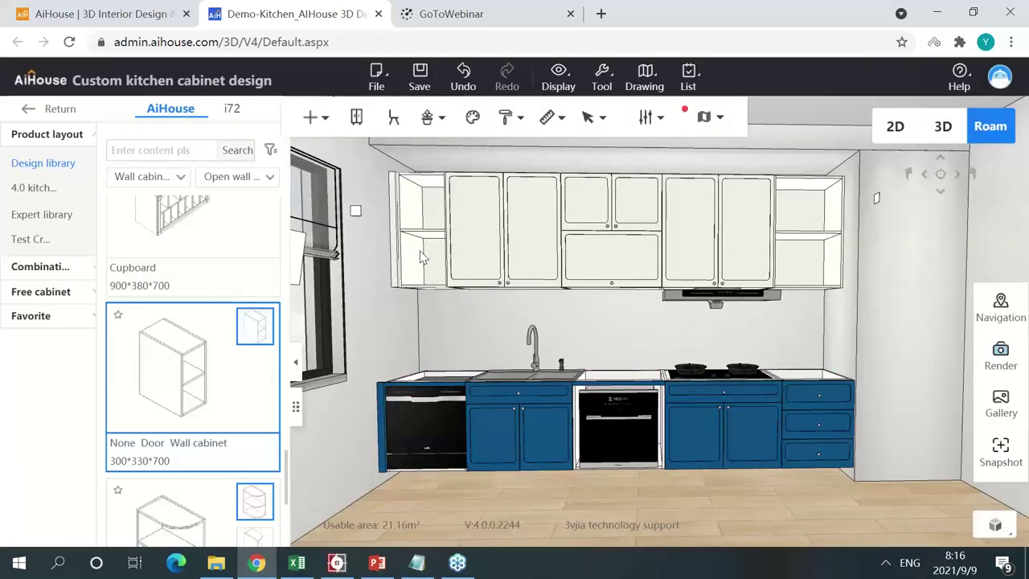
- Give the open-shelf end wall cabinet the orange F panel cabinet material
click(783, 315)
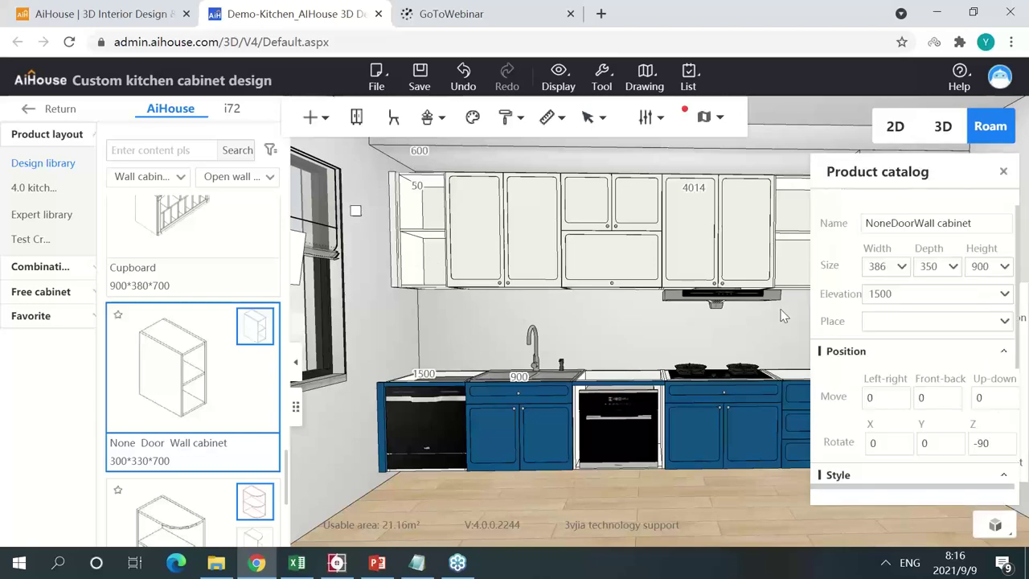
right_click(792, 265)
mouse_move(846, 333)
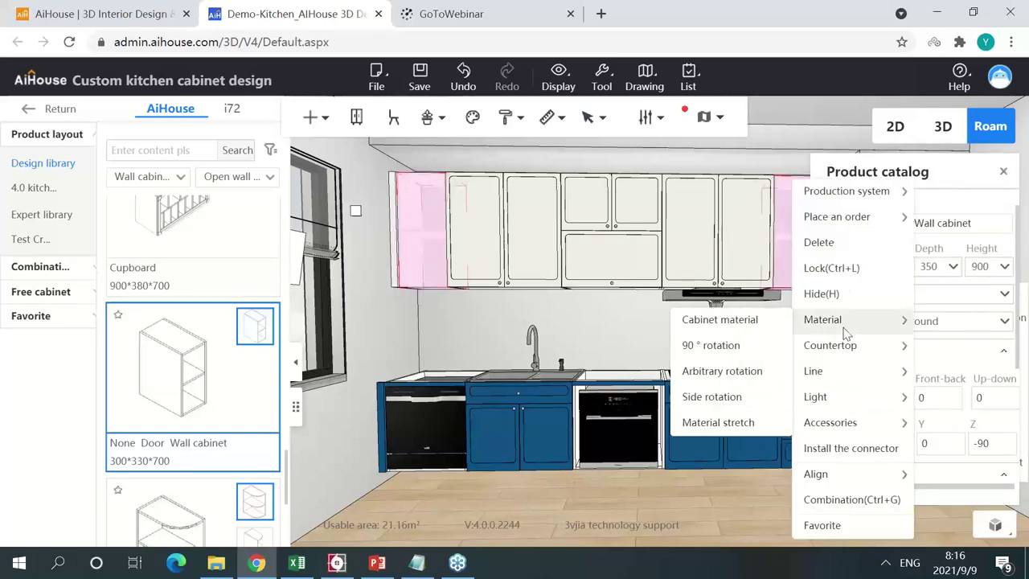
click(687, 321)
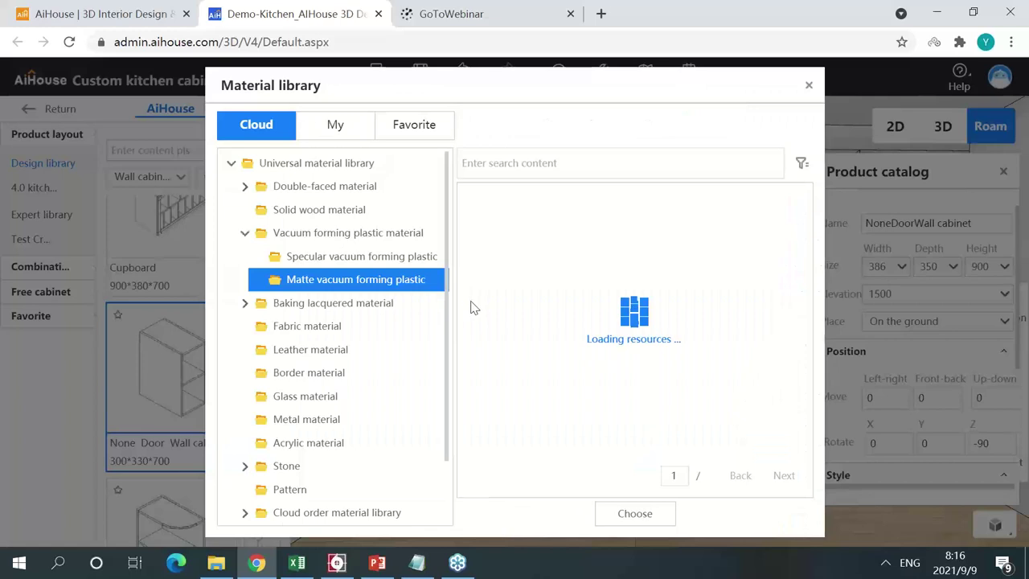
click(417, 127)
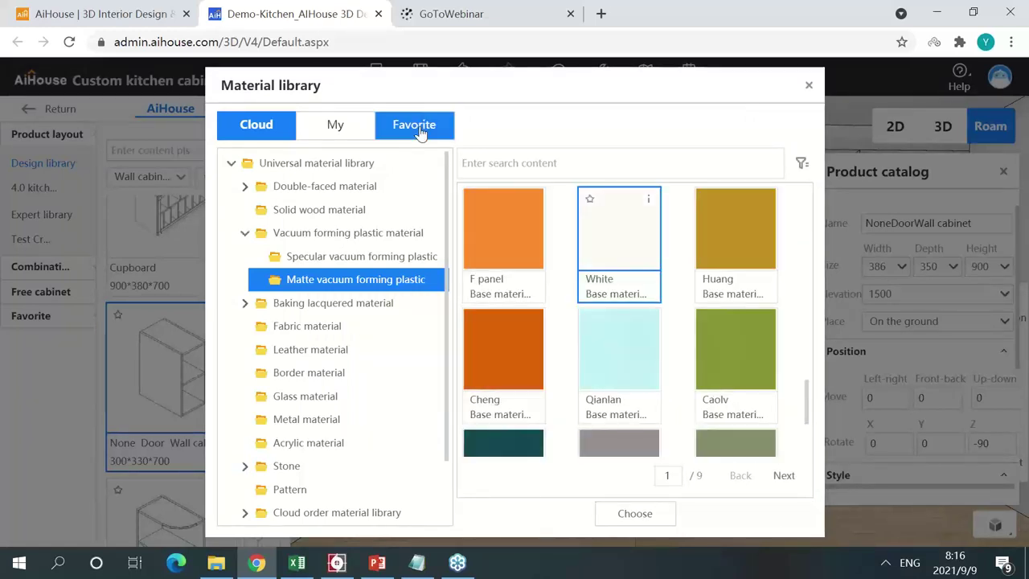
double_click(399, 233)
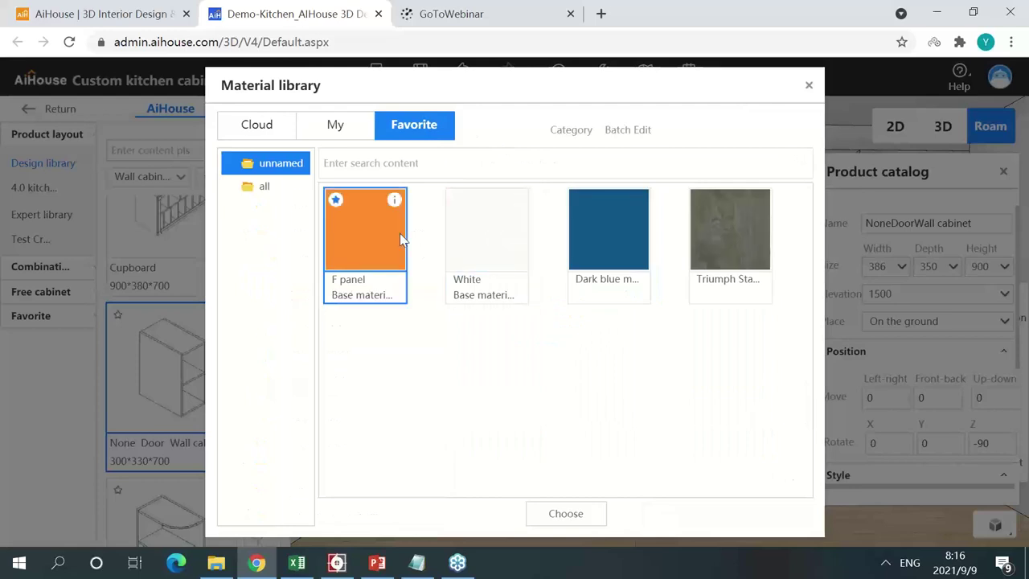
- Close the product catalog and save the design
click(1003, 172)
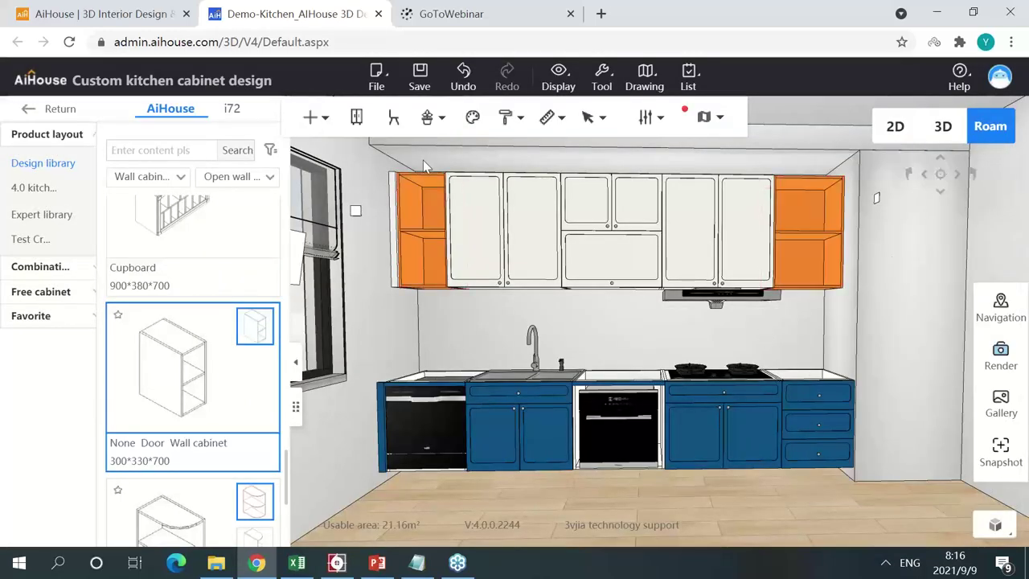
click(420, 77)
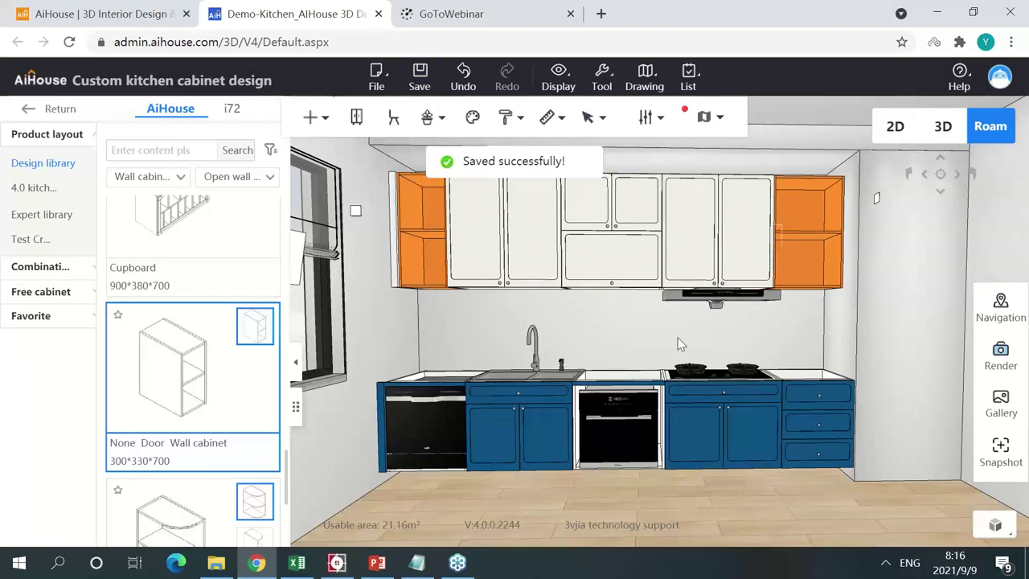
scroll(647, 340, up, 3)
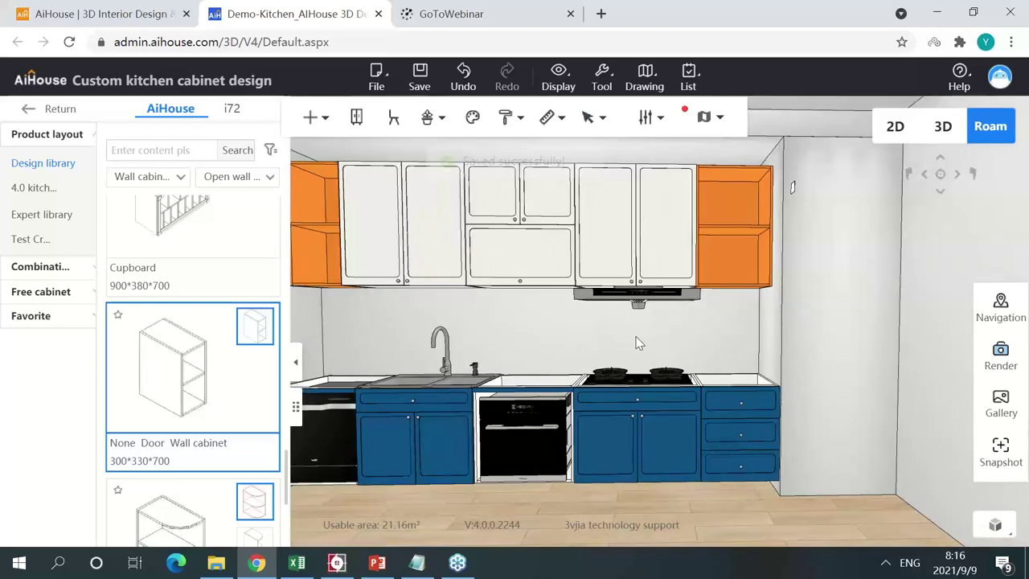
scroll(637, 336, down, 5)
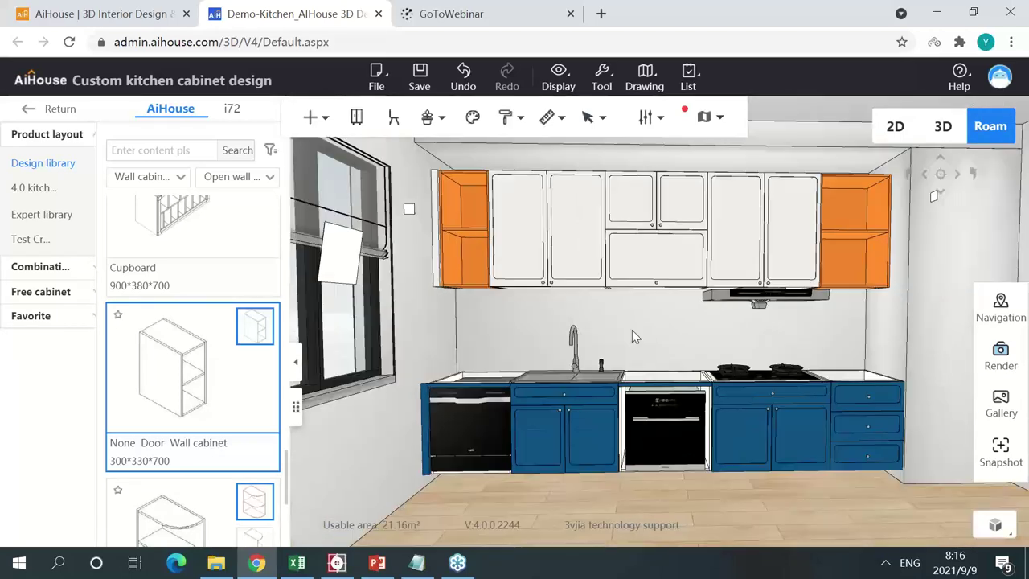
- Replace all cabinet handles with the favourite black Kovan-B bar handle
right_click(634, 329)
mouse_move(719, 464)
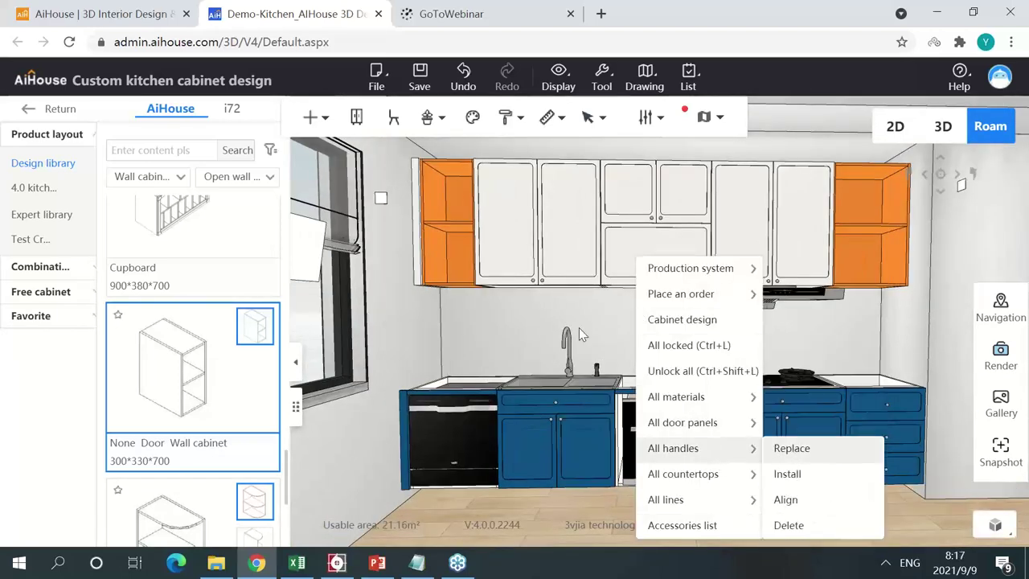
click(791, 448)
click(345, 133)
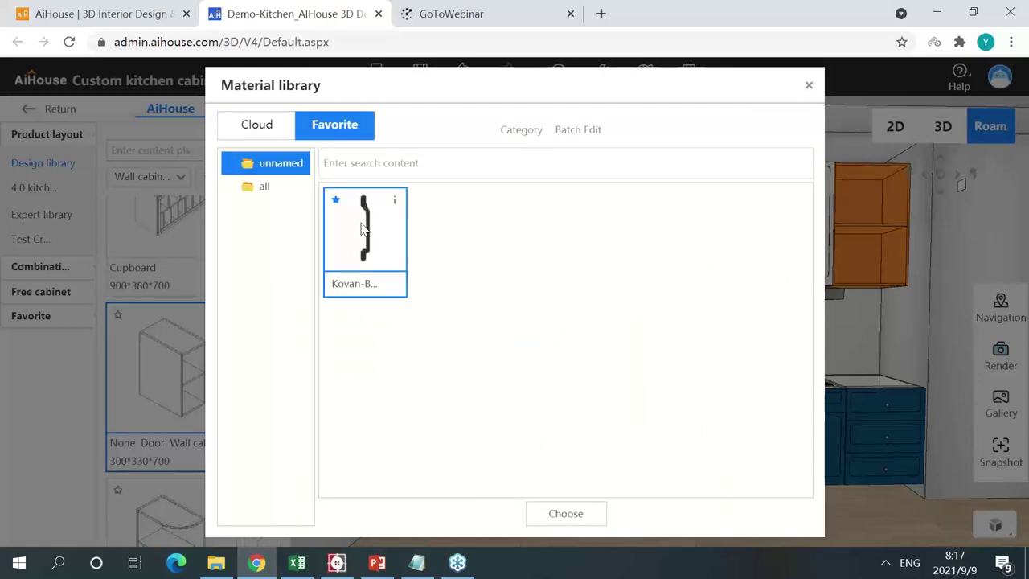
double_click(363, 229)
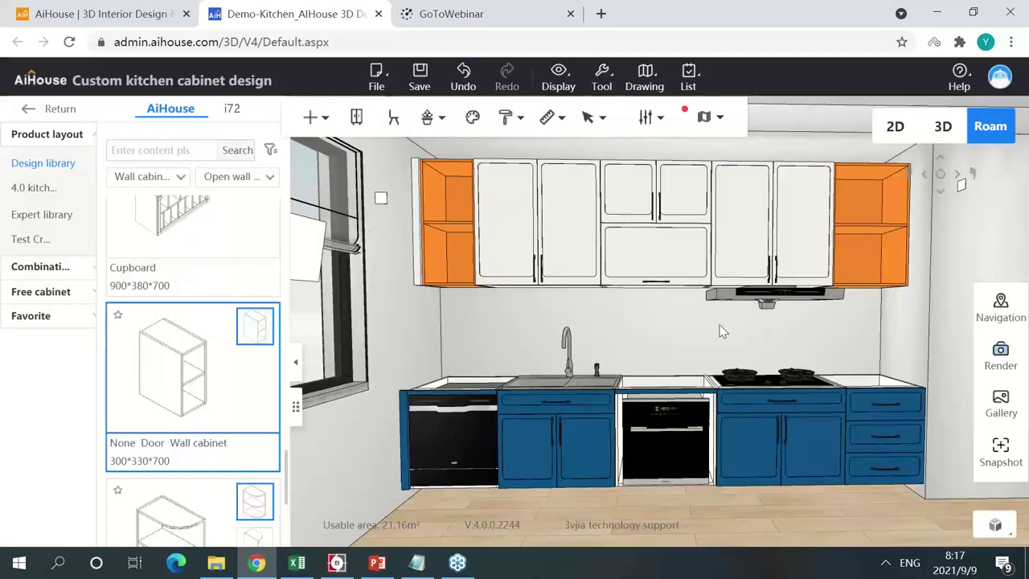
scroll(641, 328, up, 3)
scroll(641, 328, down, 5)
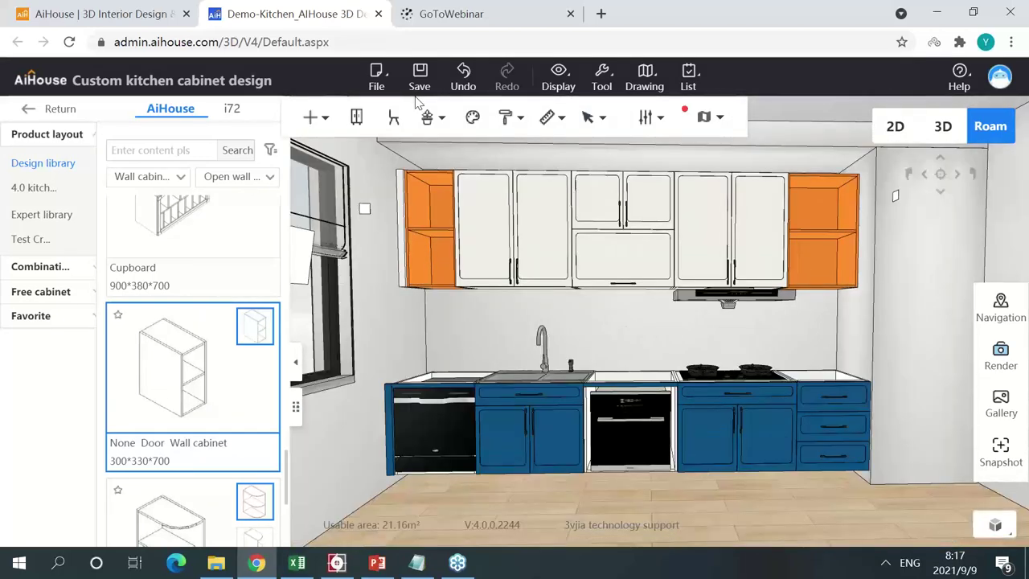
- Save, then generate a 'Walk through the clouds' countertop across the blue base cabinets
click(419, 81)
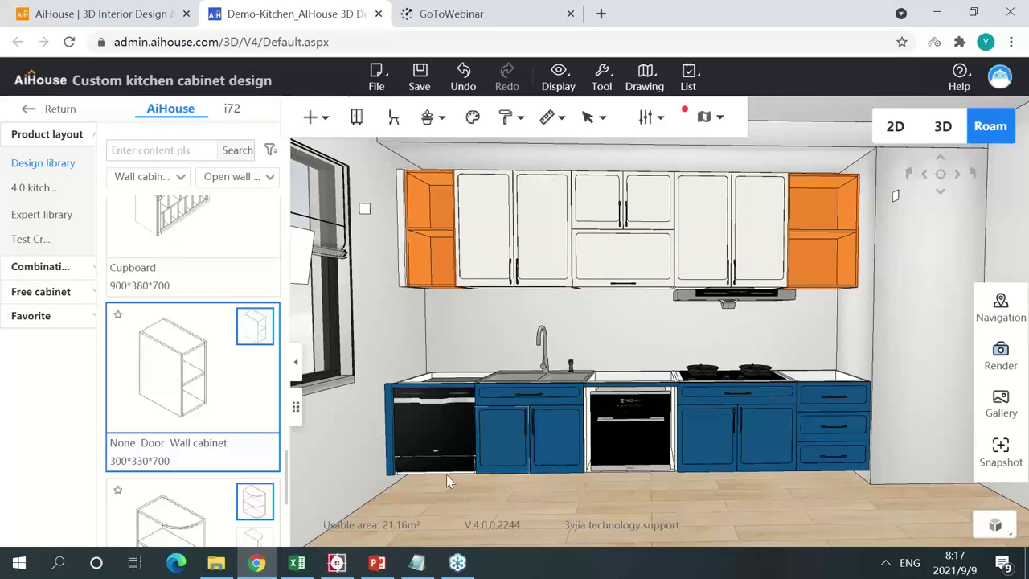
click(318, 120)
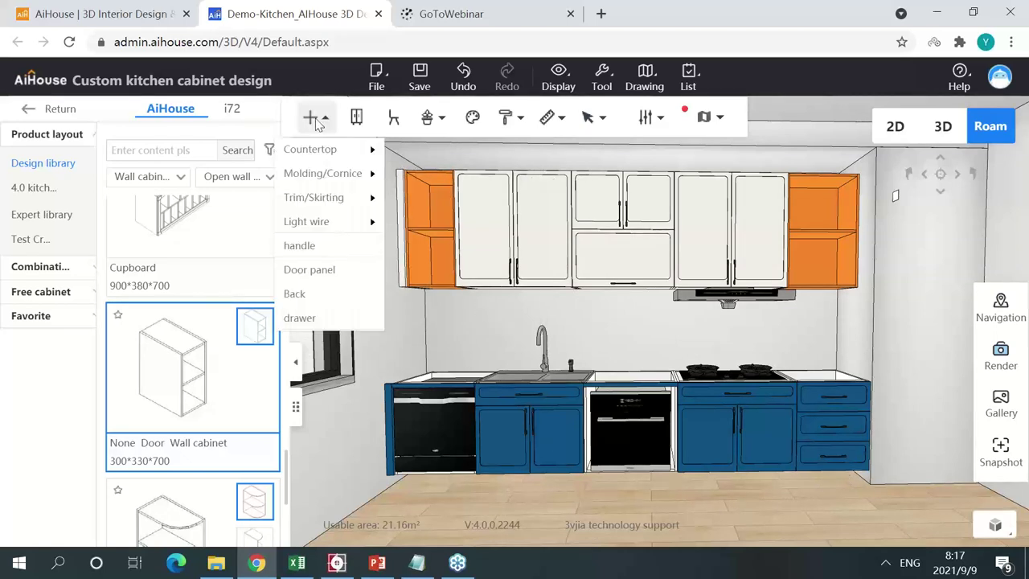
mouse_move(320, 149)
click(433, 157)
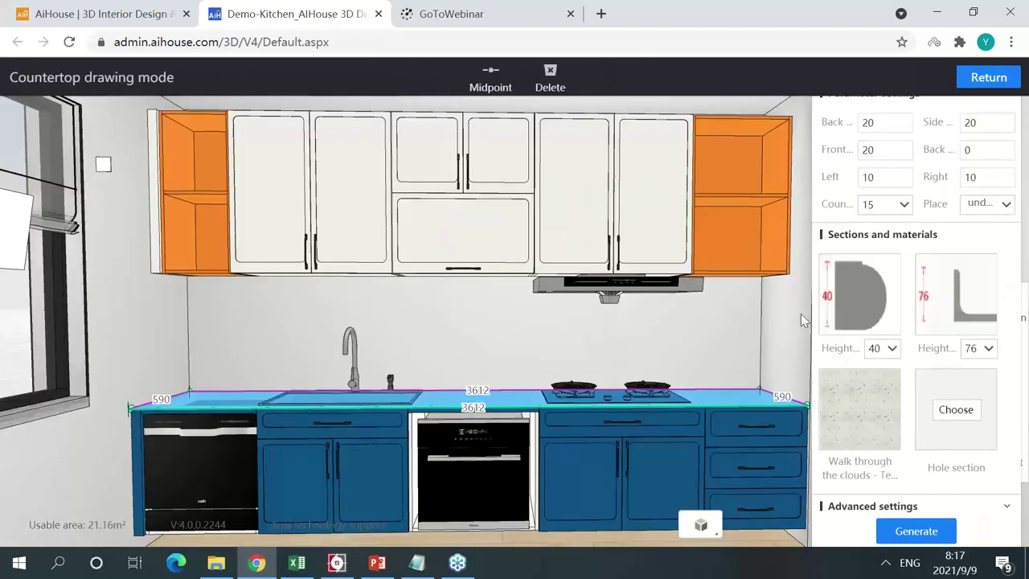
click(862, 294)
mouse_move(854, 266)
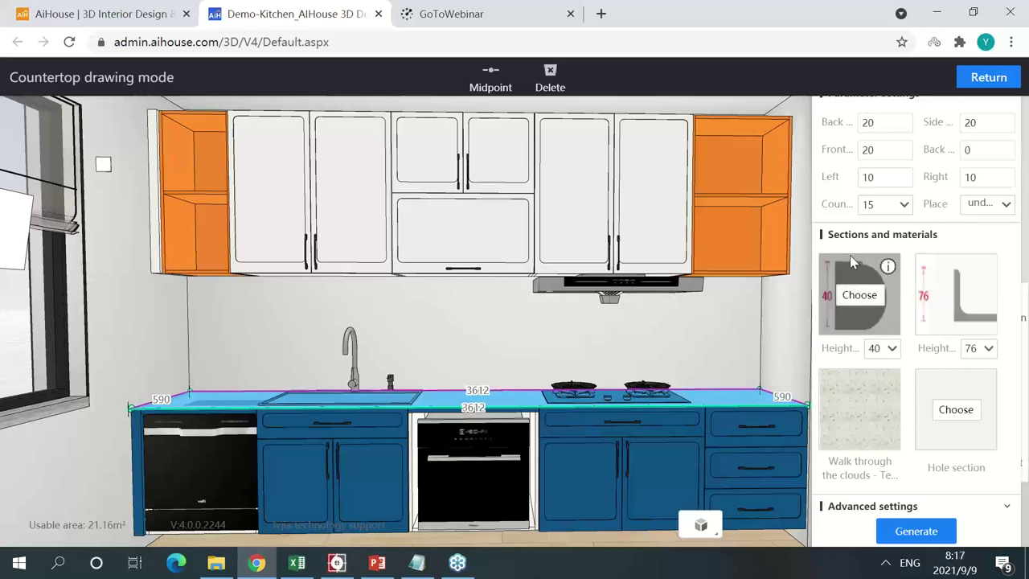
mouse_move(870, 418)
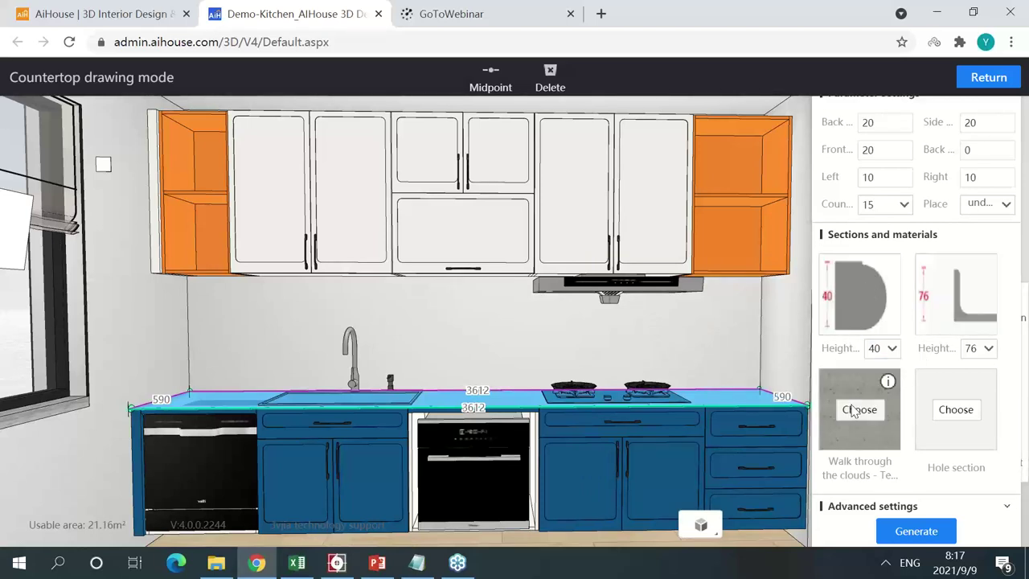
right_click(643, 390)
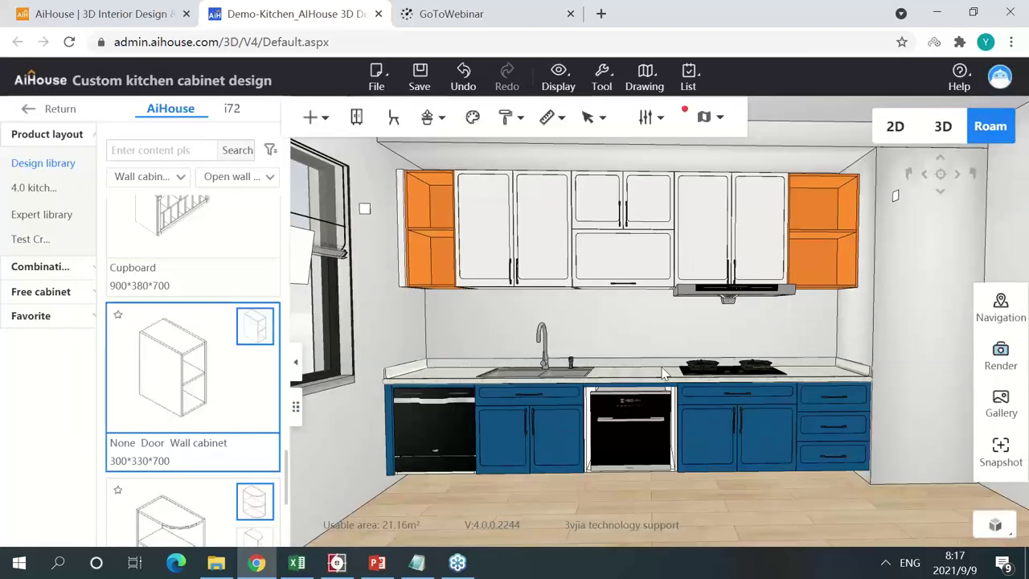
scroll(687, 368, up, 5)
scroll(687, 372, down, 1)
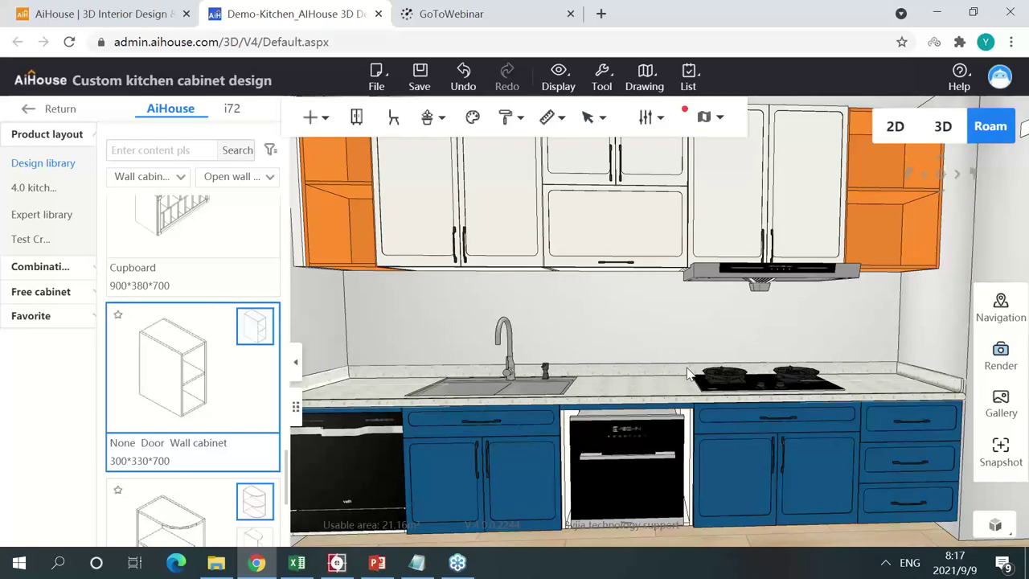
scroll(686, 372, down, 2)
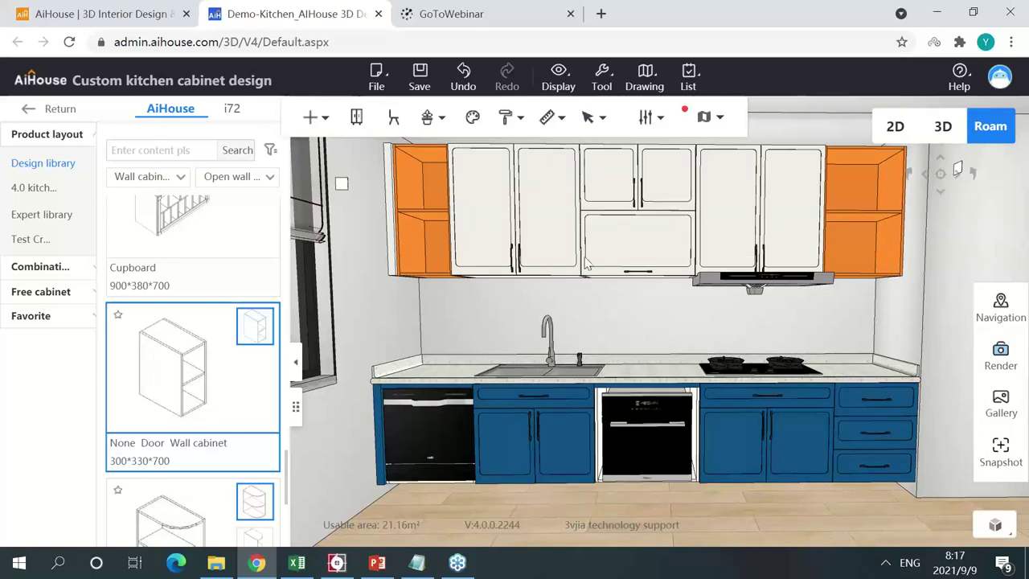
- Run Smart decorations with Intelligent Recommendation on the Kitchen space only
click(427, 117)
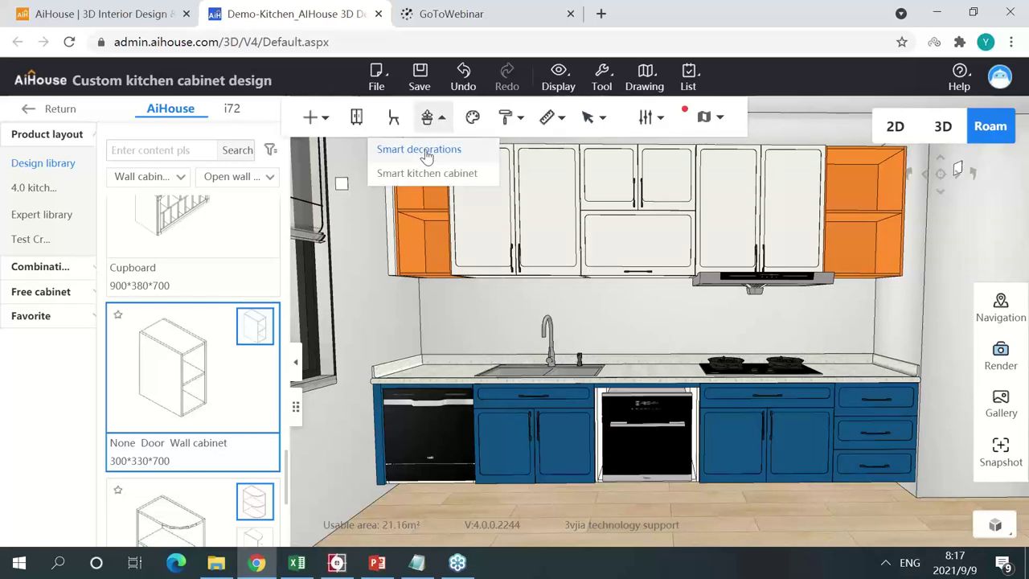
click(426, 153)
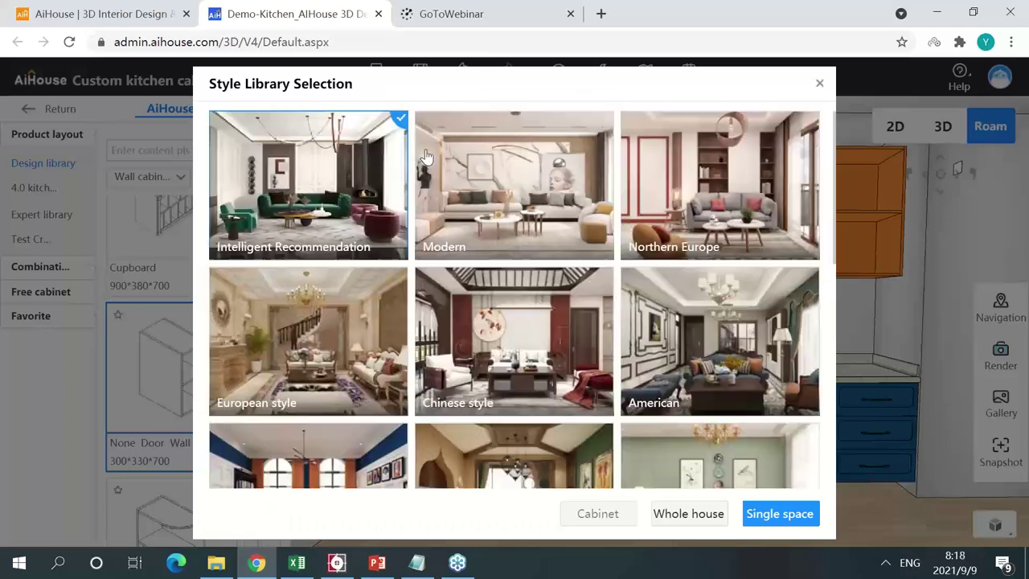
scroll(546, 291, down, 1)
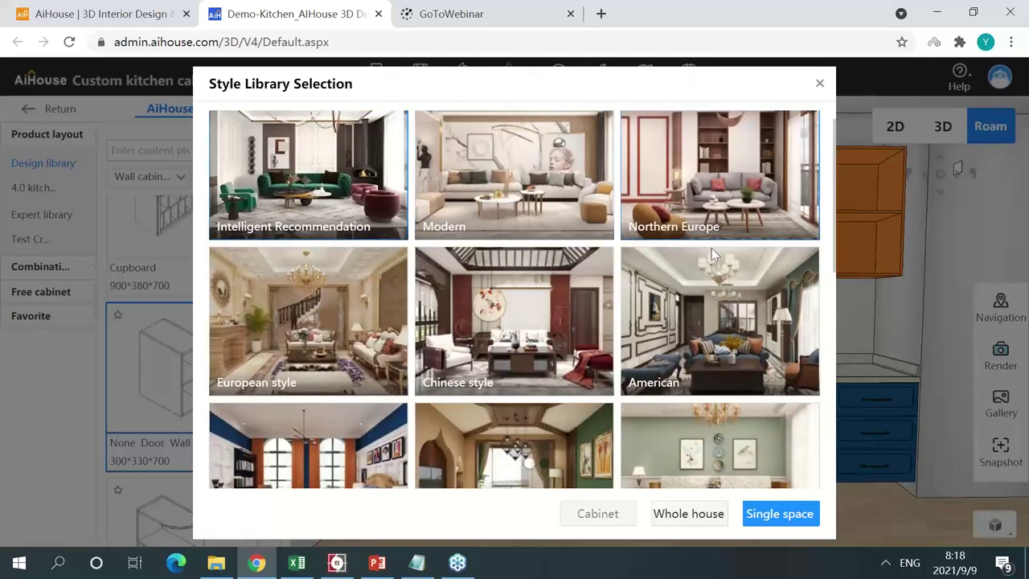
scroll(547, 291, up, 1)
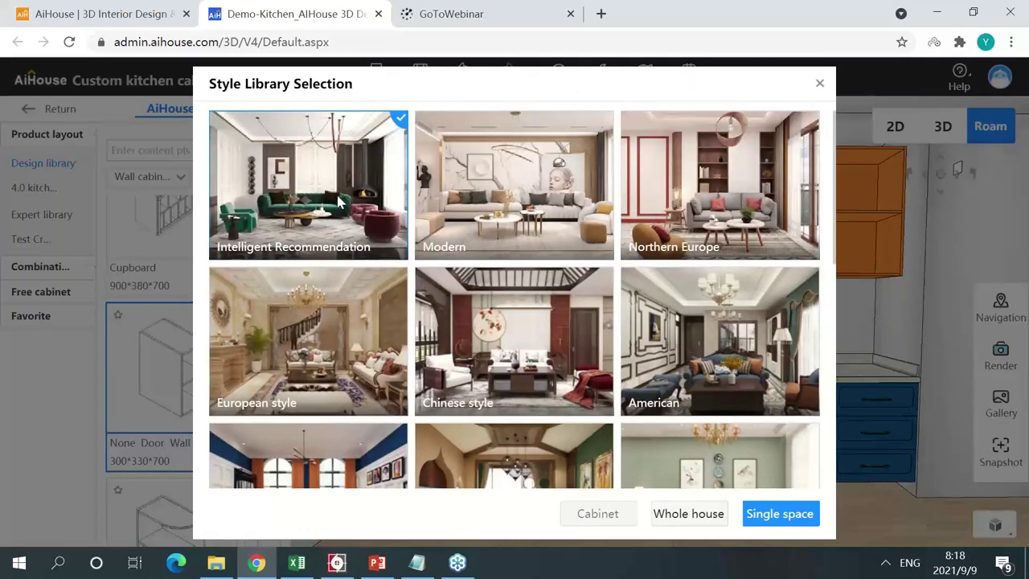
click(778, 512)
click(777, 518)
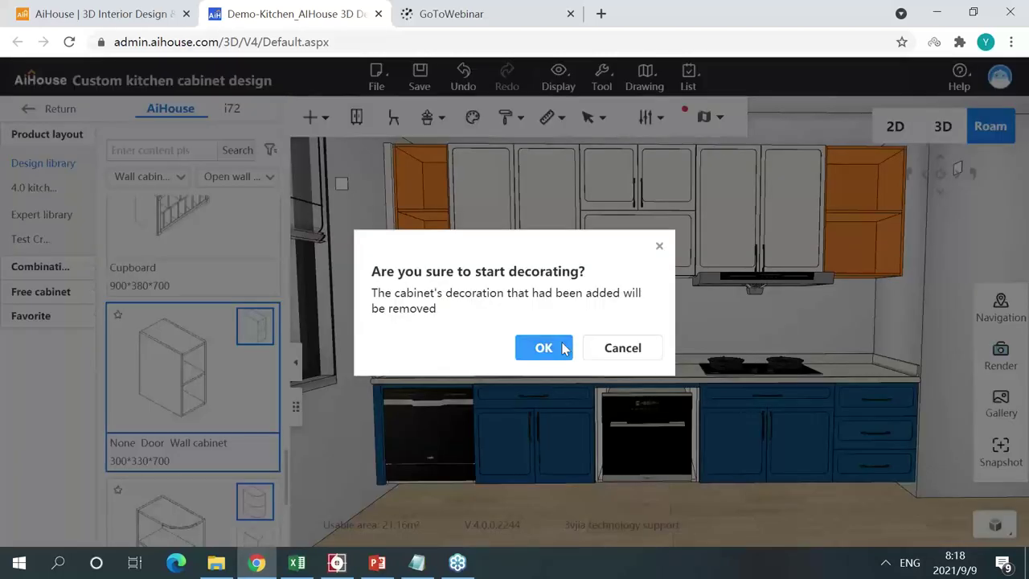
click(544, 347)
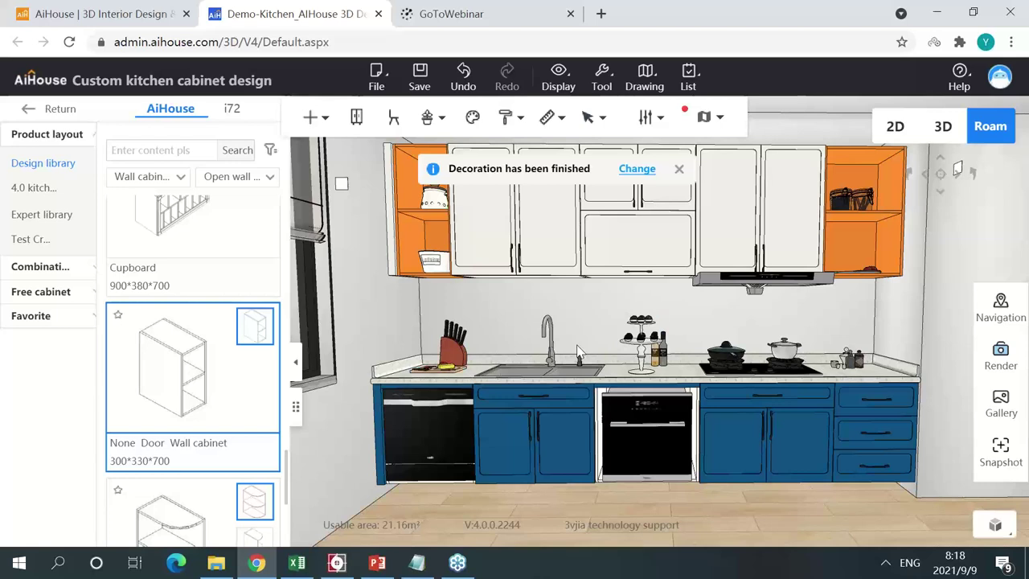
click(679, 169)
click(643, 355)
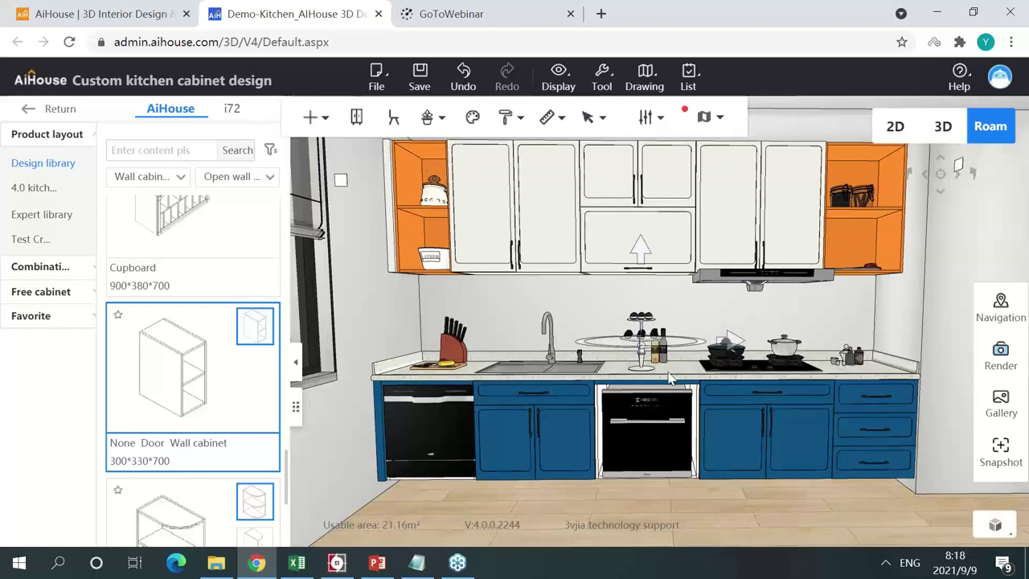
- Delete the cake stand from the countertop, then save the decorated kitchen
scroll(664, 385, up, 5)
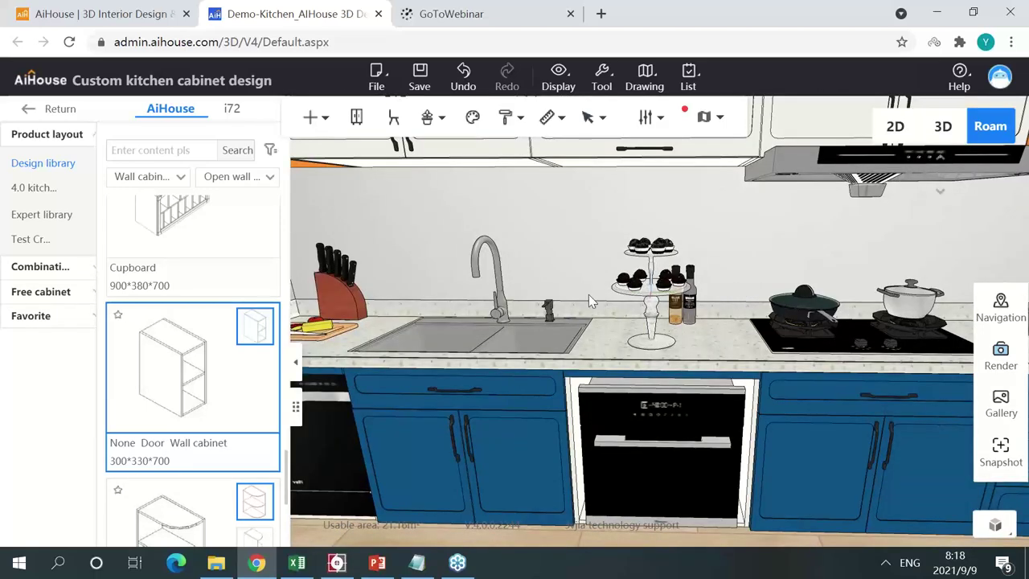
drag(652, 294, 631, 161)
key(Delete)
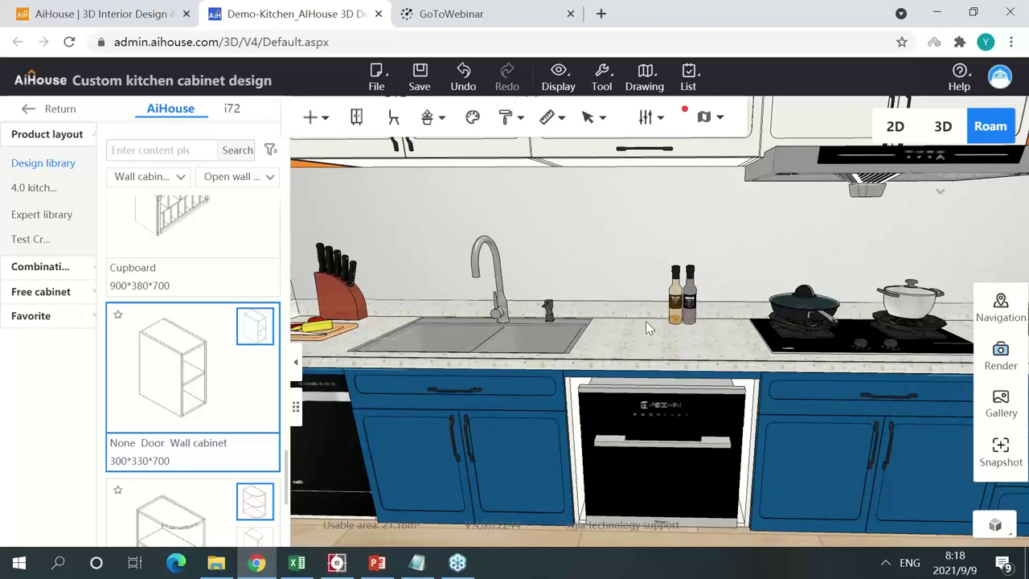
key(Right)
key(Down)
key(Down)
key(Down)
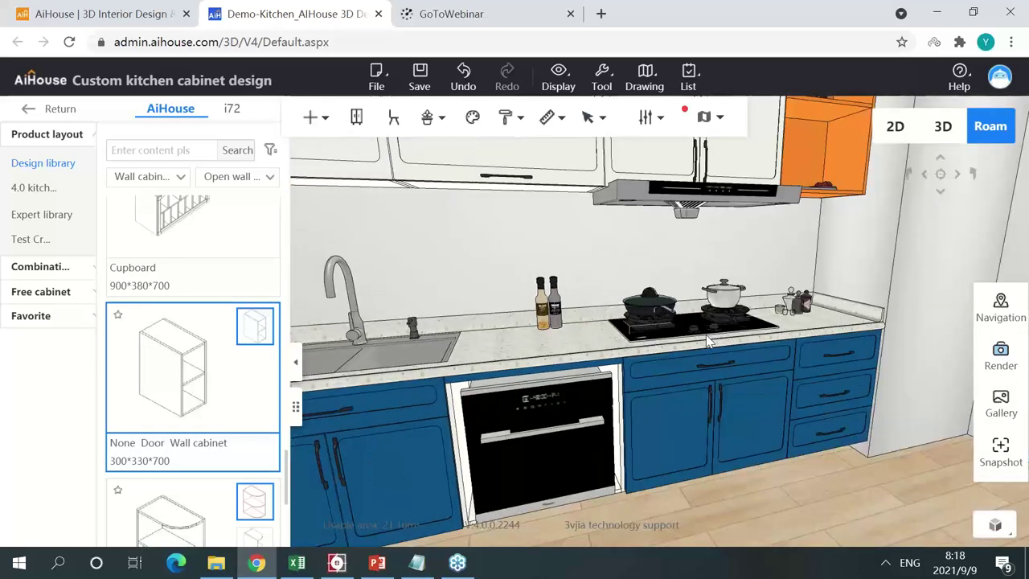
click(417, 90)
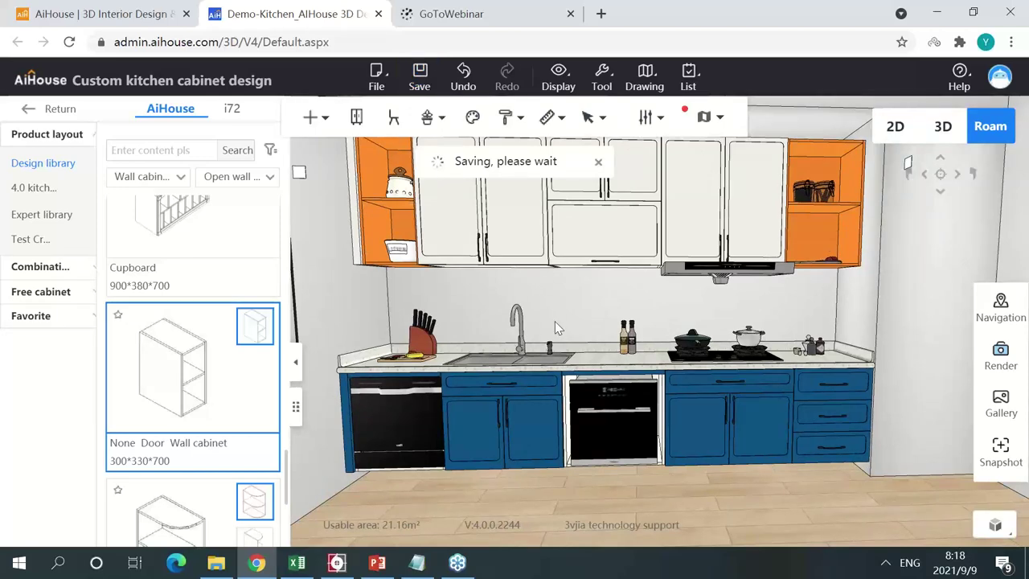
drag(499, 281, 49, 227)
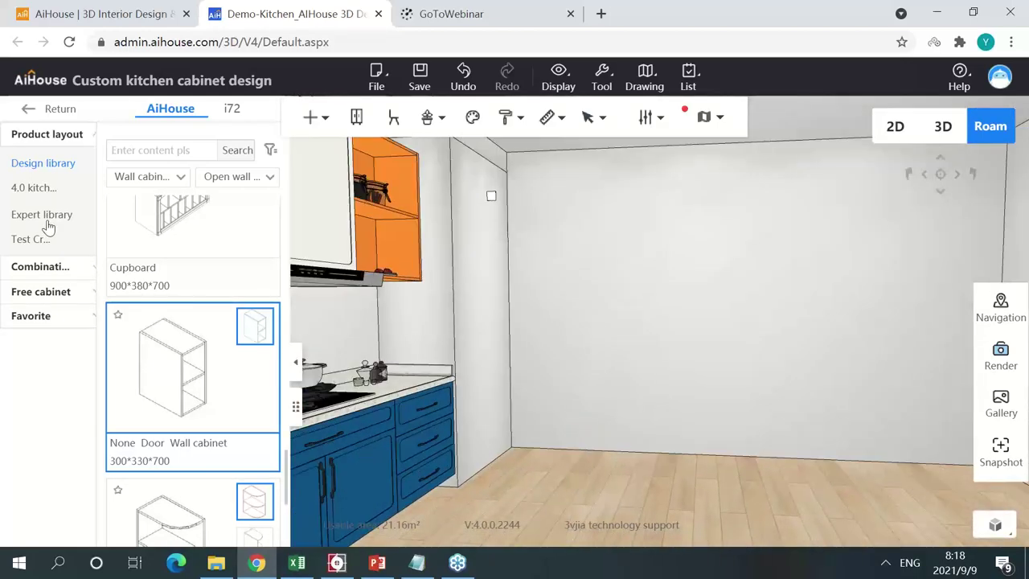
- Change the range hood's height from countertop to 530
click(40, 266)
click(48, 164)
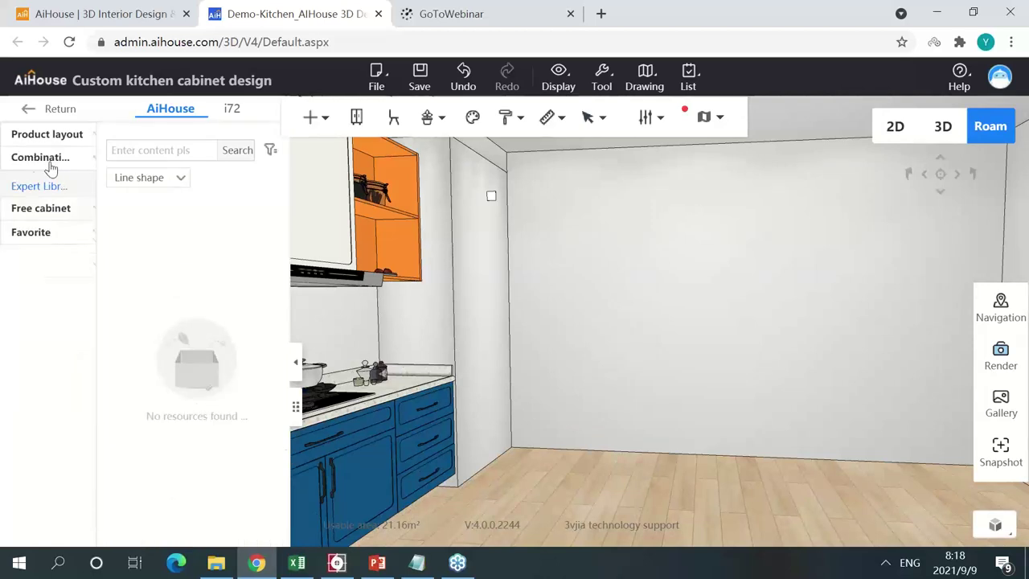
click(49, 209)
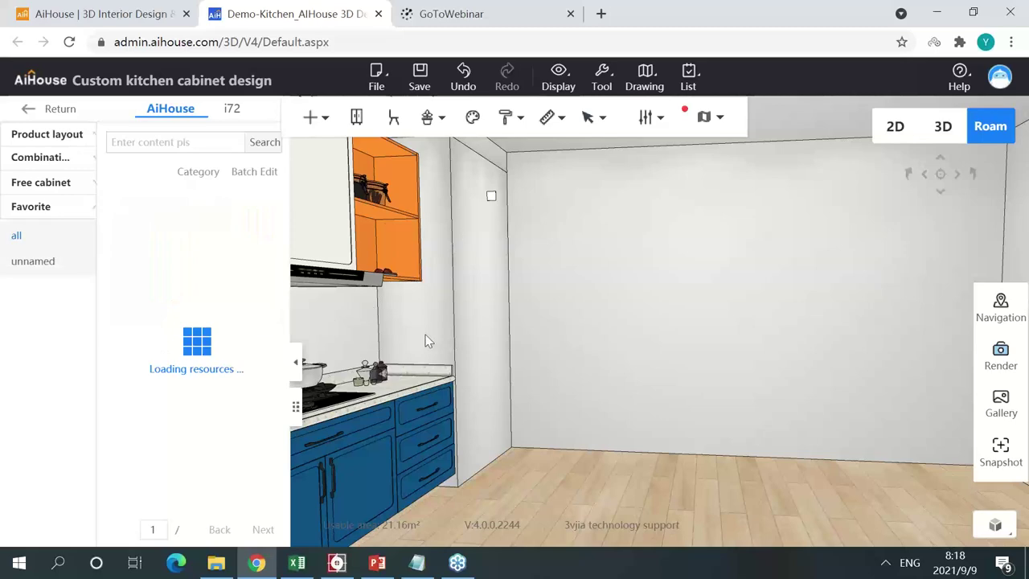
drag(470, 350, 698, 336)
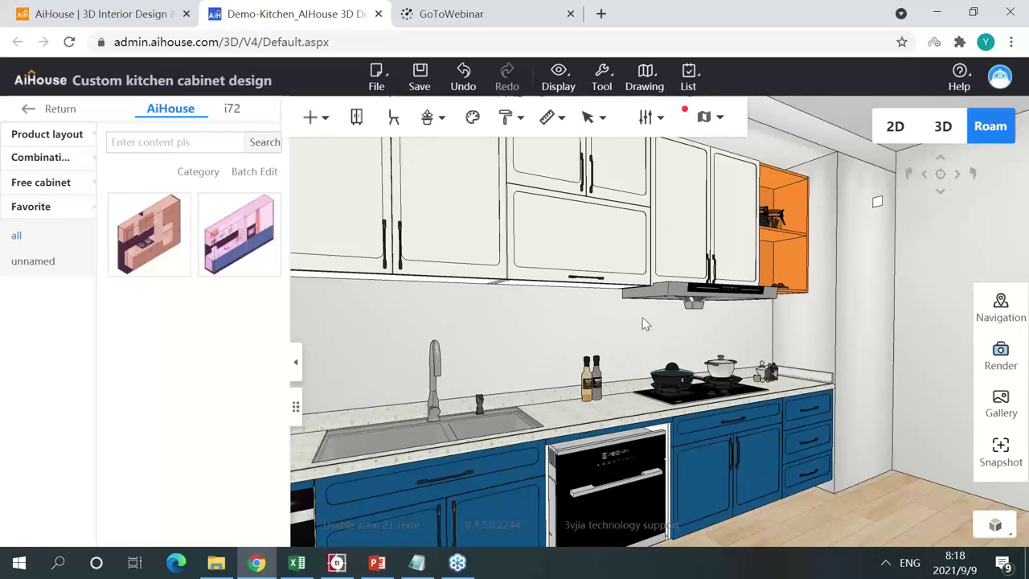
click(683, 299)
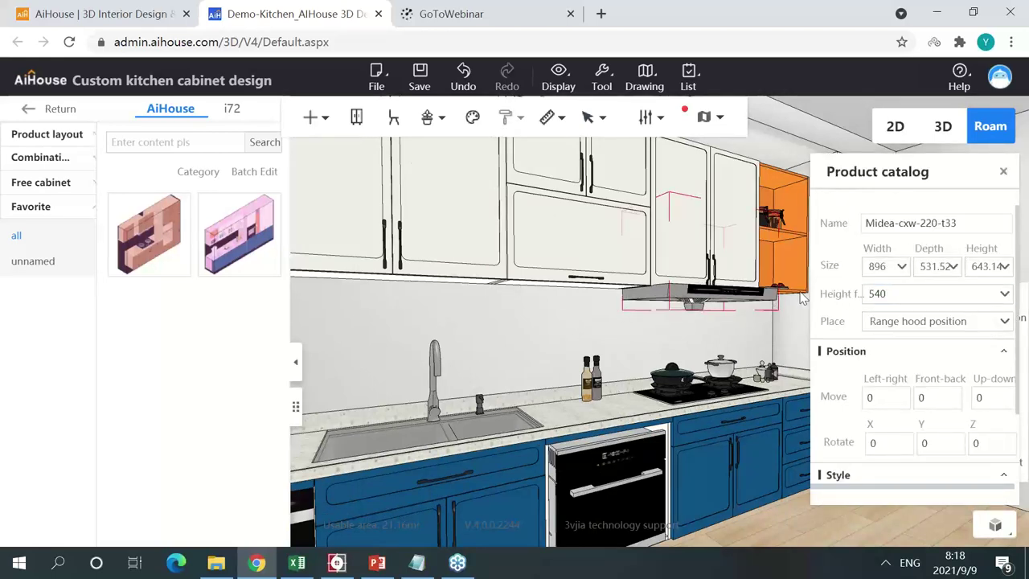
click(826, 297)
text(530)
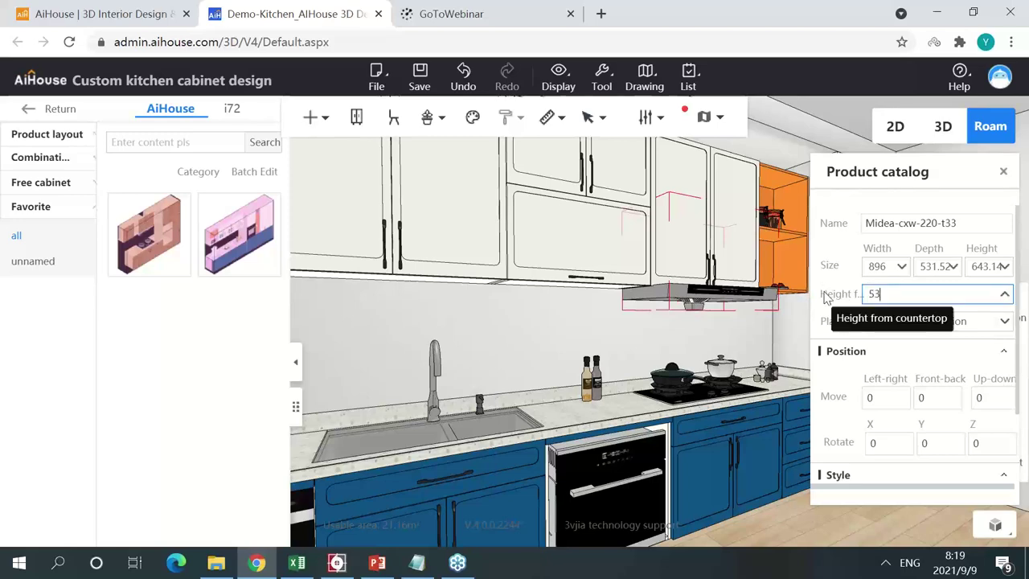
key(Return)
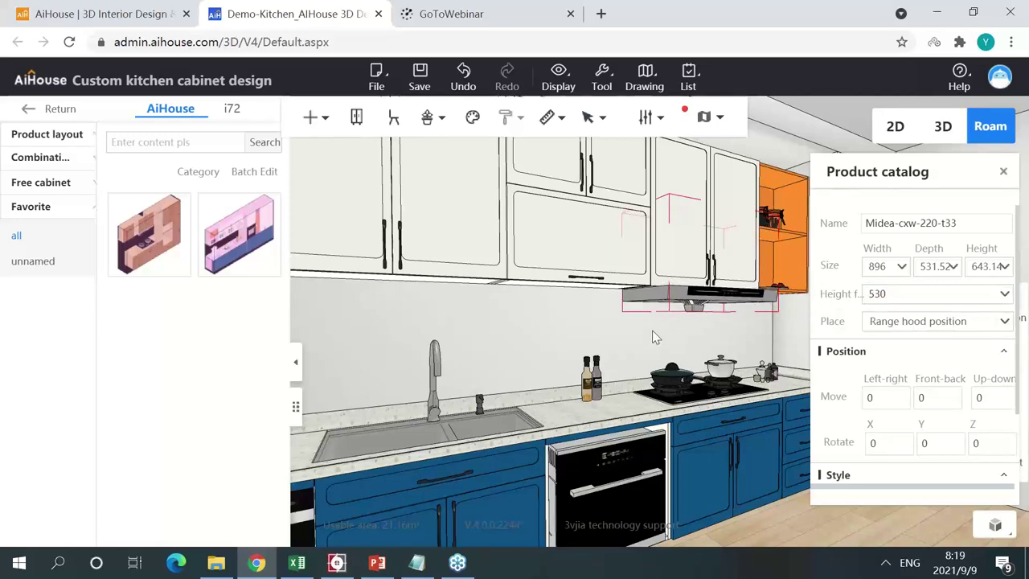
click(741, 328)
drag(741, 327, 302, 234)
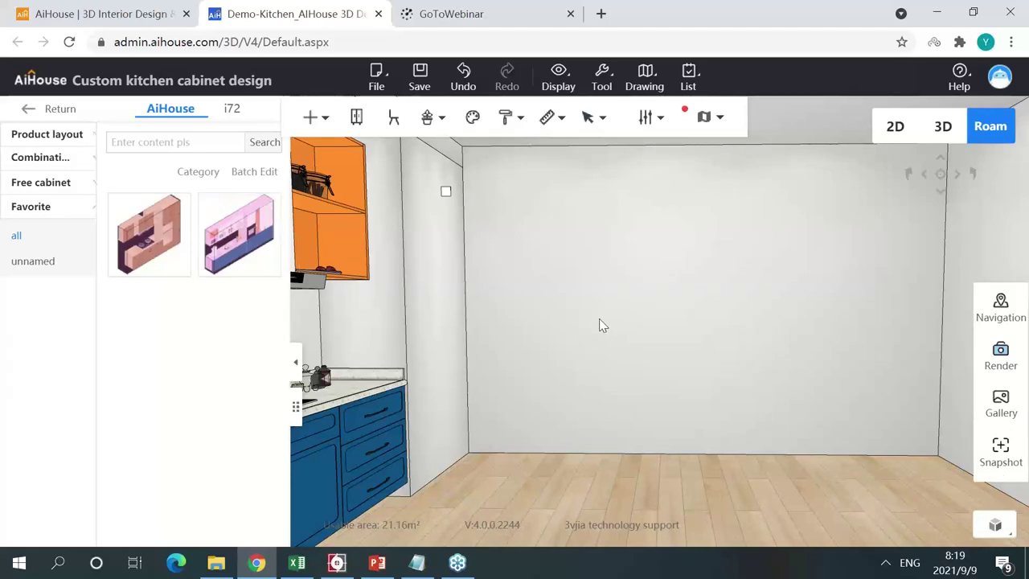
key(Left)
key(Left)
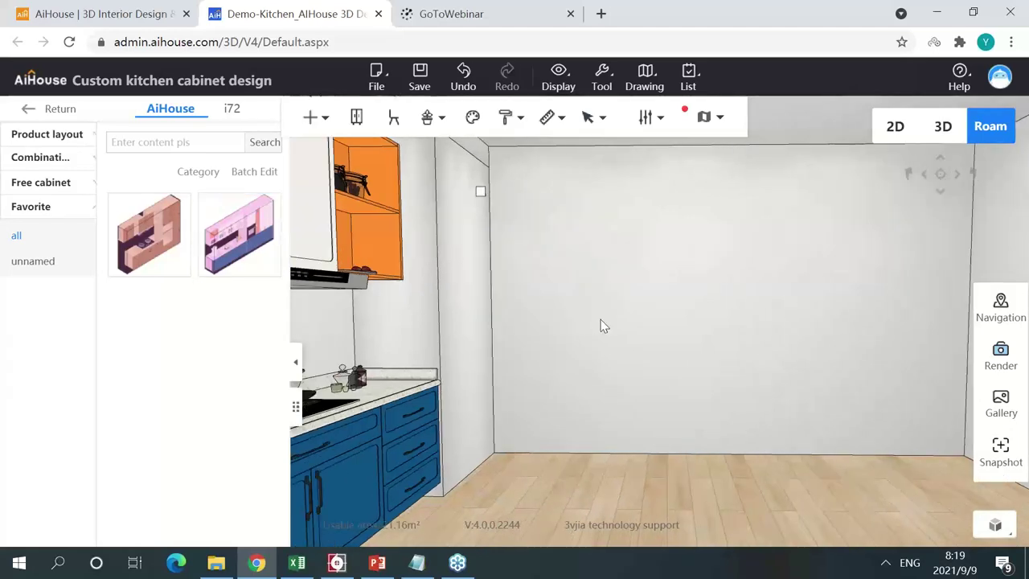
key(Right)
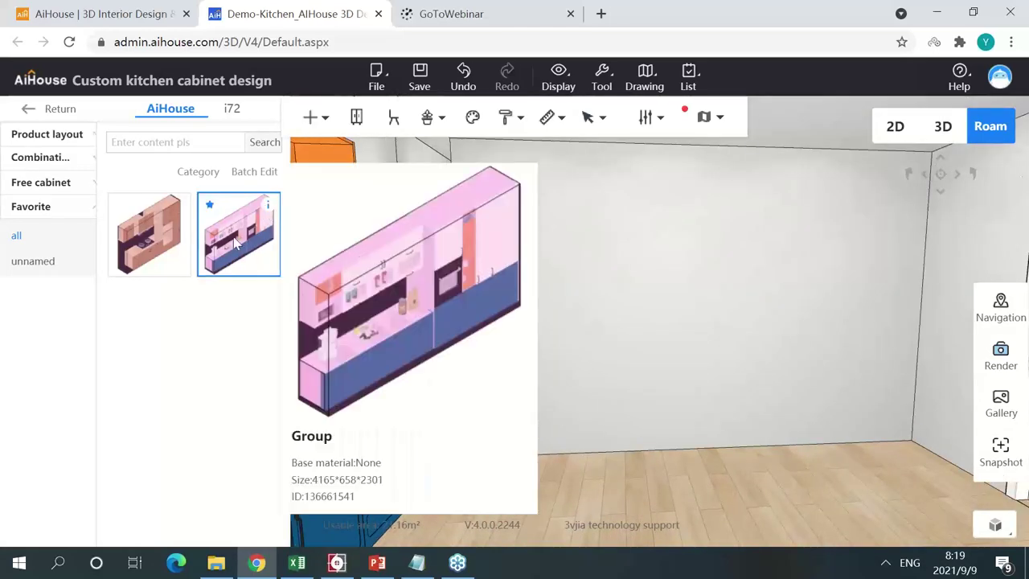
- Place the second saved Favorite cabinet group against the bare wall and deselect it
click(704, 443)
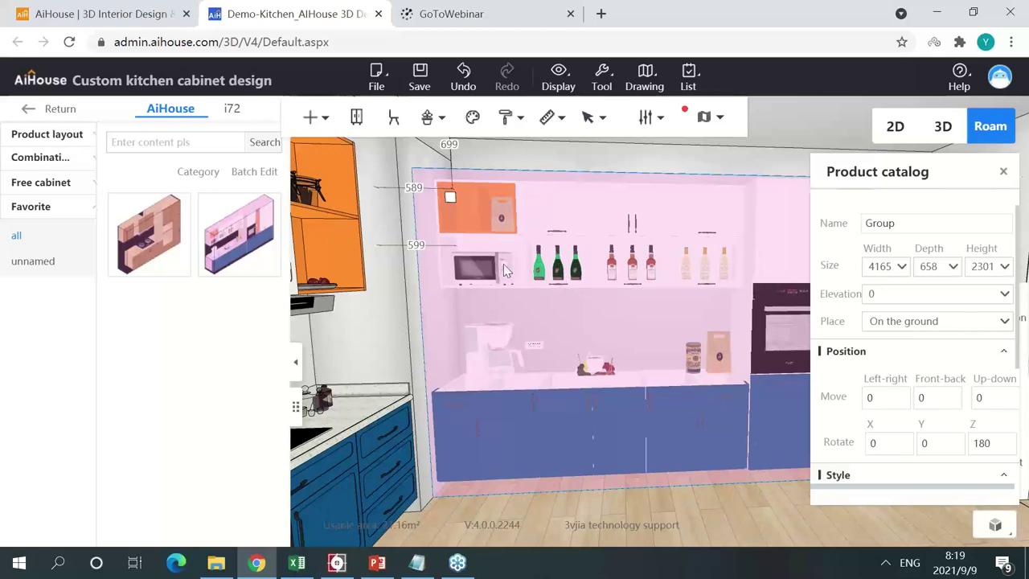
click(1003, 171)
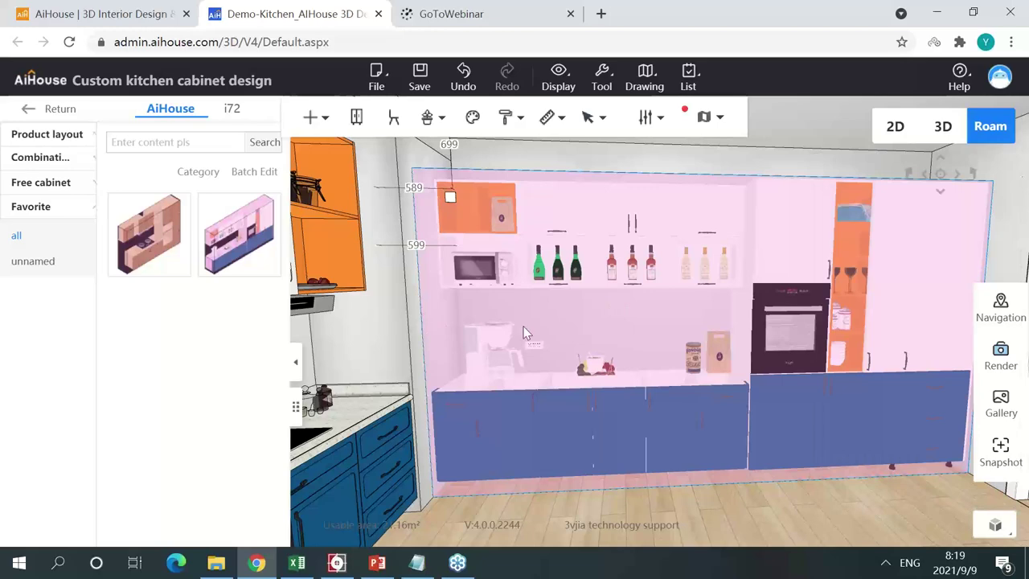
click(641, 313)
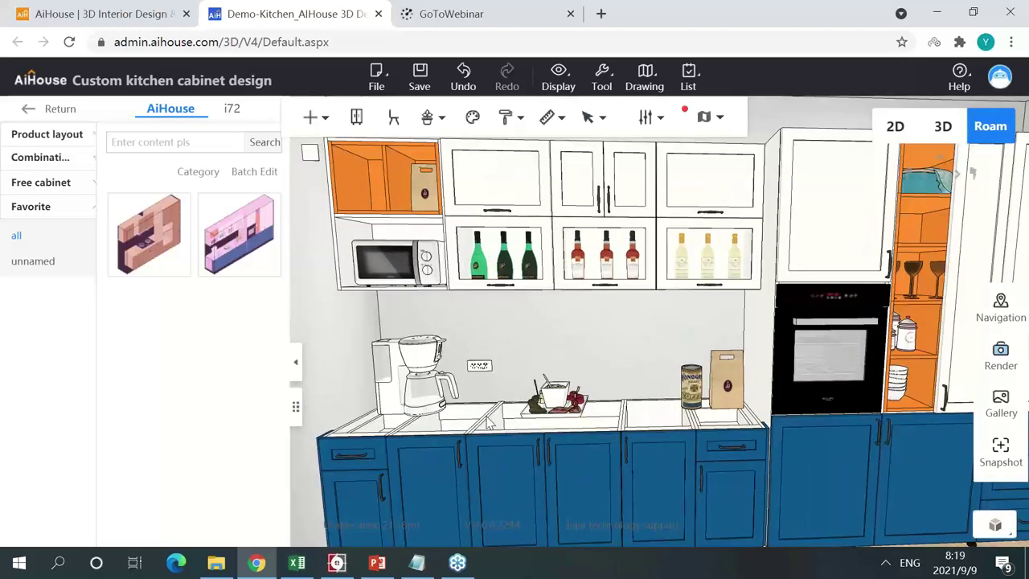
click(309, 117)
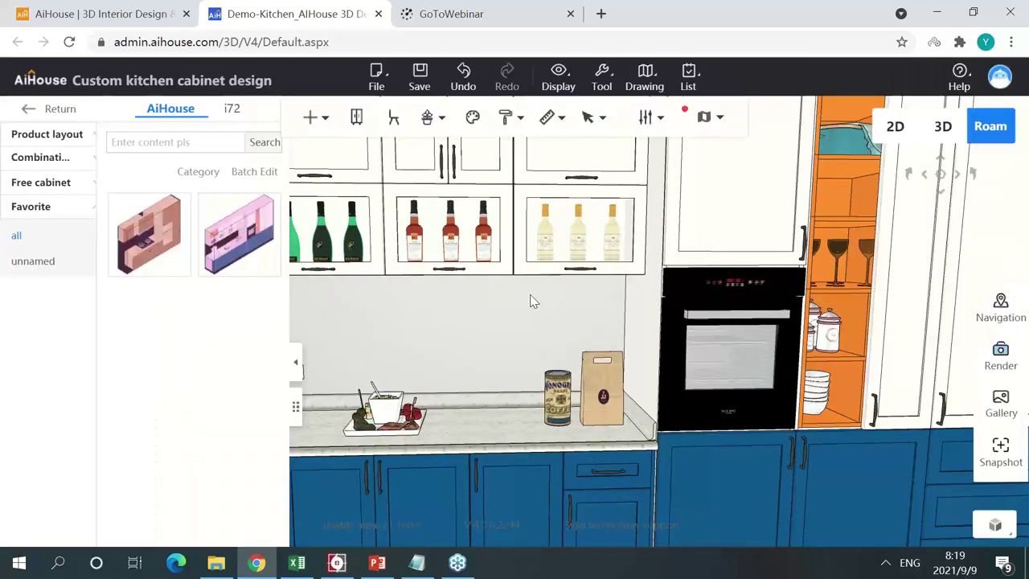
- Shift the view to check the full 2377-long countertop outline over the new base cabinets
drag(530, 294, 605, 331)
- Add a Straight top line 100 crown cornice along the tops of the wall cabinets
right_click(665, 332)
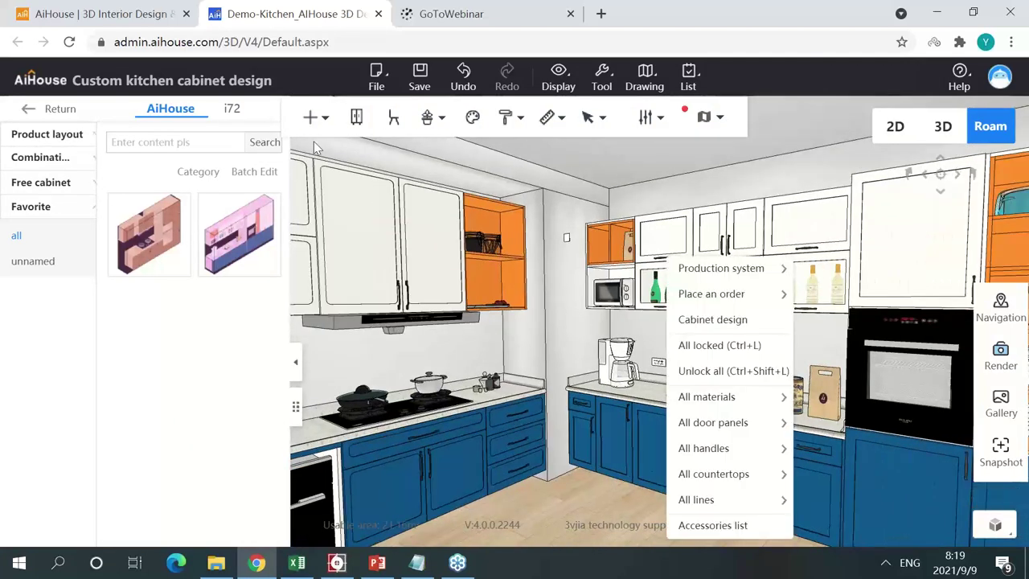
click(309, 118)
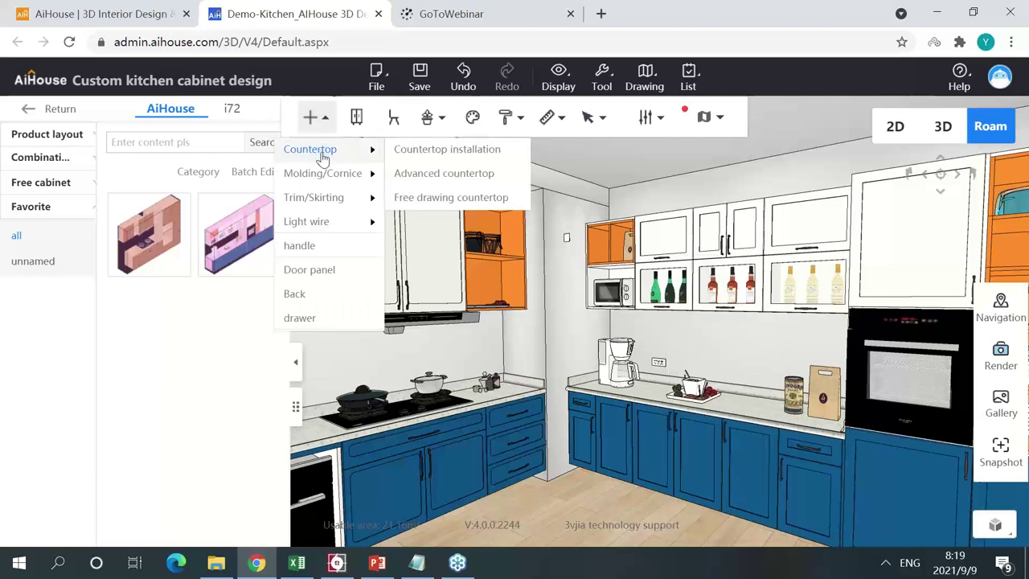
mouse_move(326, 172)
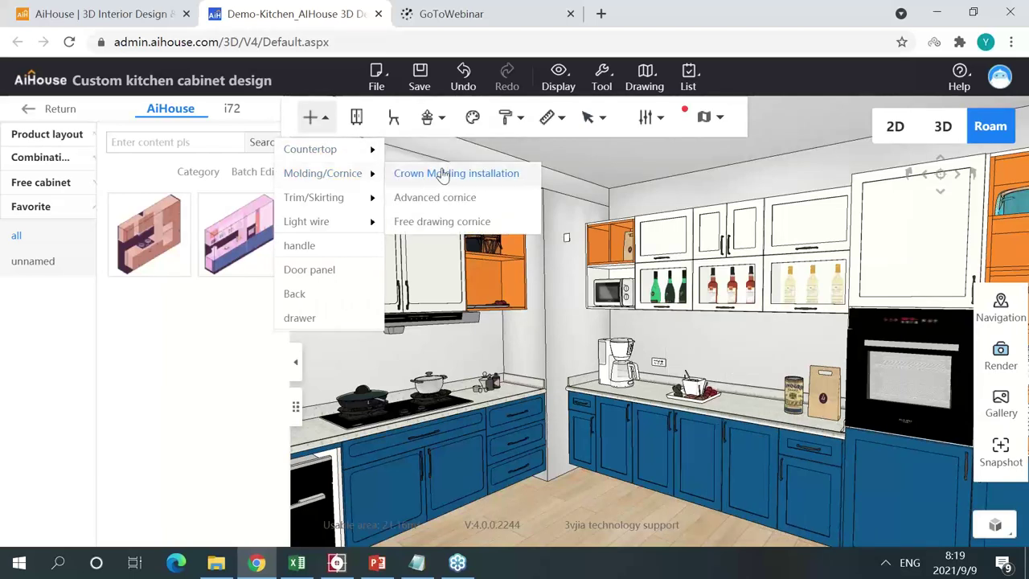
click(524, 190)
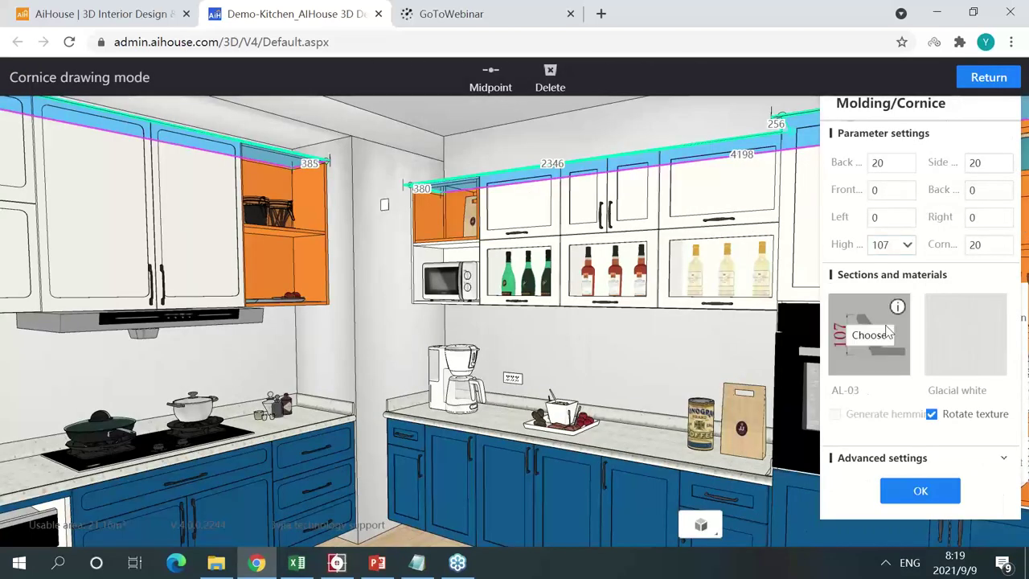
mouse_move(875, 343)
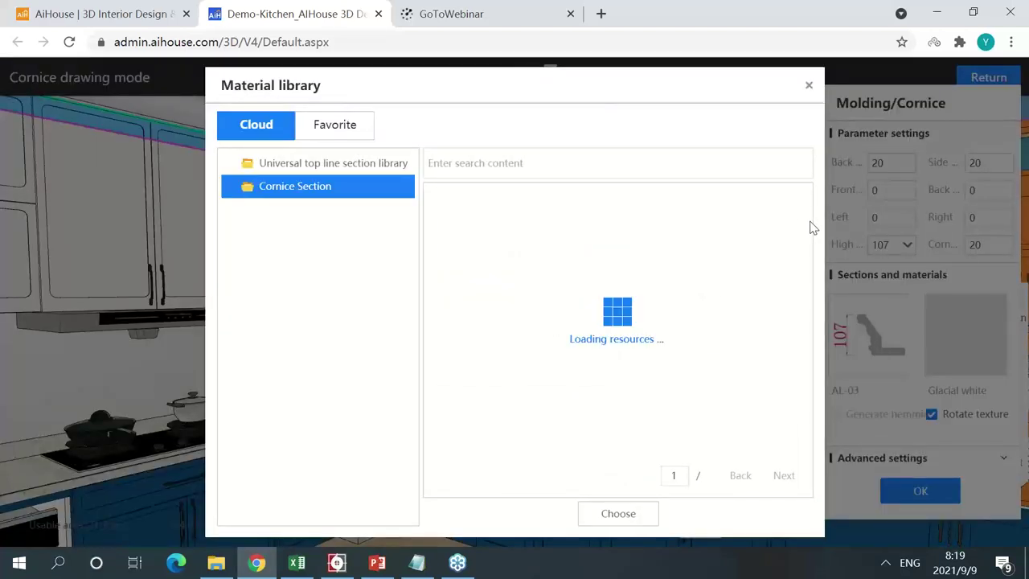
drag(808, 233, 806, 306)
scroll(806, 293, down, 2)
scroll(807, 227, up, 4)
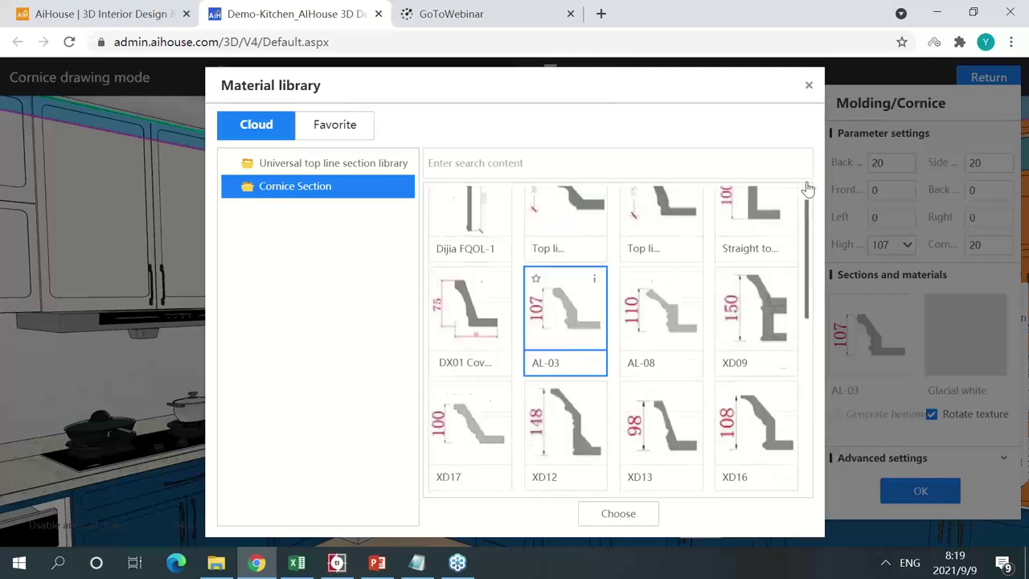
scroll(808, 188, up, 1)
click(756, 233)
double_click(755, 233)
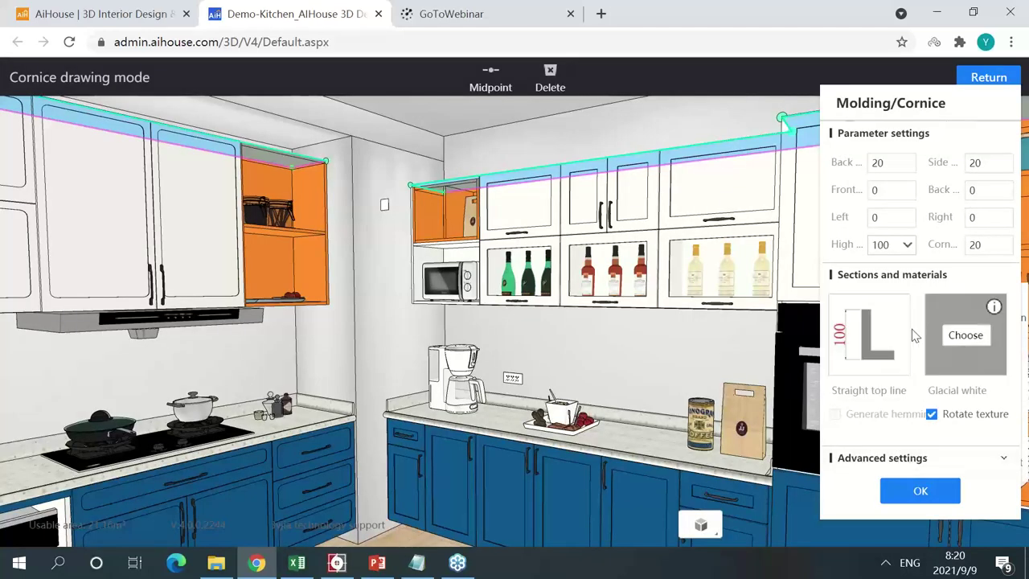
key(Escape)
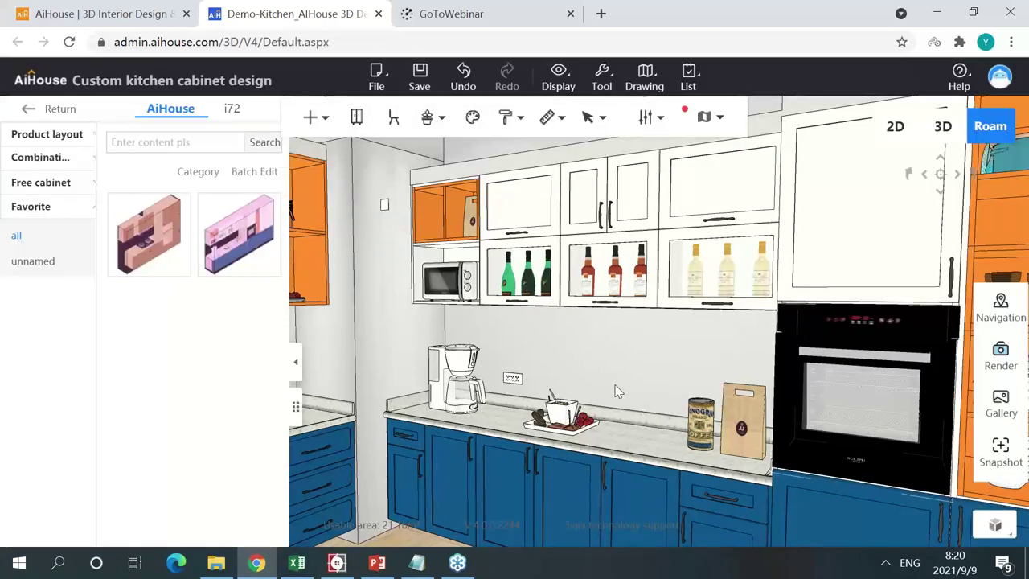
- Add a 100-high Glacial white skirting trim with the 80 feet A profile
click(312, 116)
mouse_move(329, 203)
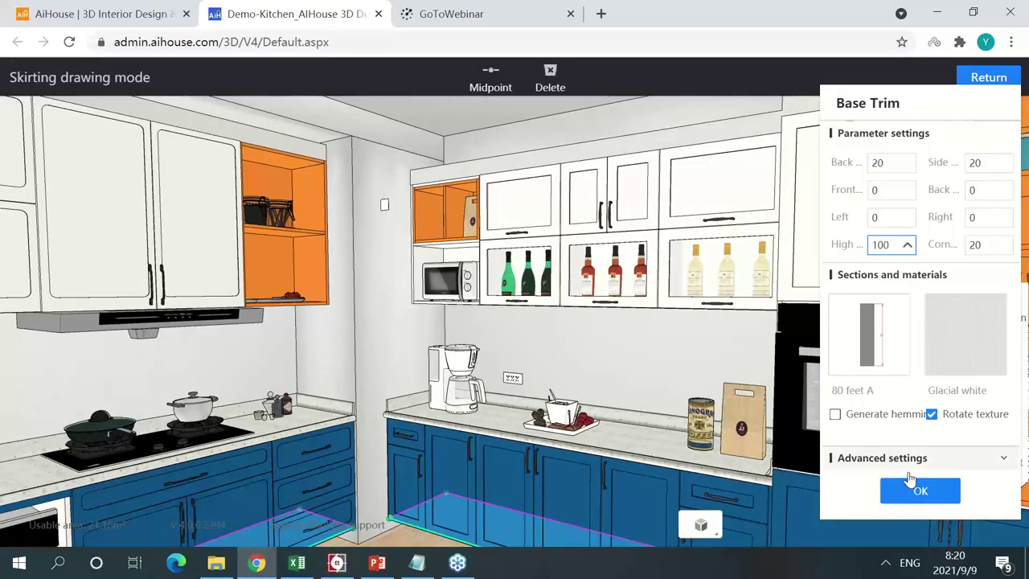
click(912, 482)
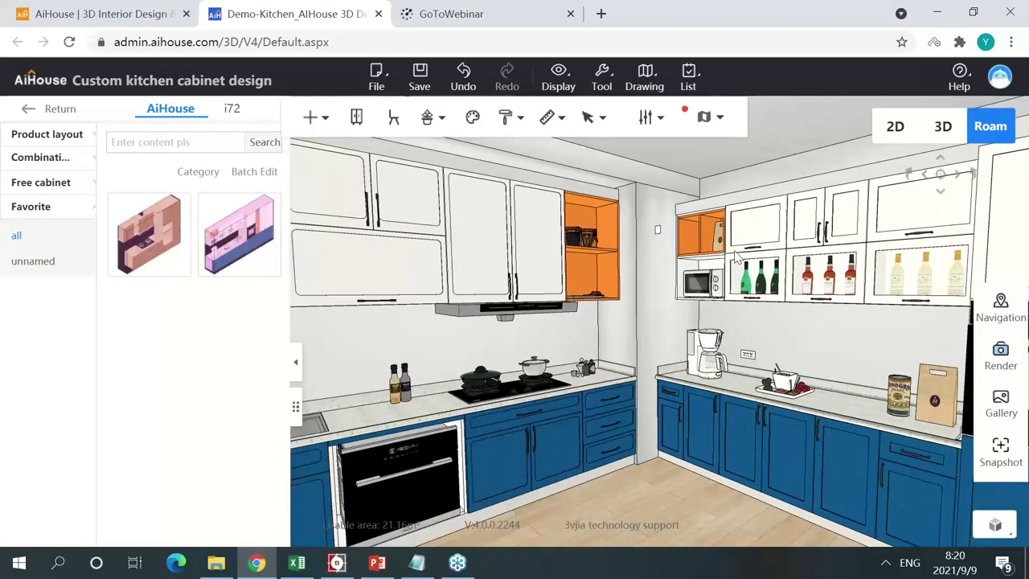
- Use Material painter to copy the white wall-cabinet door finish onto the cornice
scroll(736, 258, up, 4)
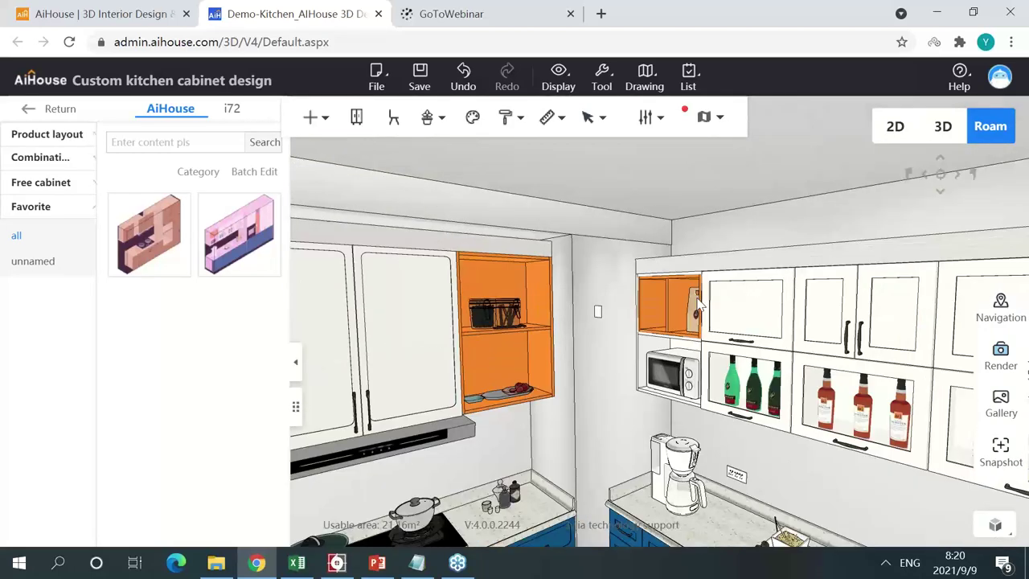
click(716, 280)
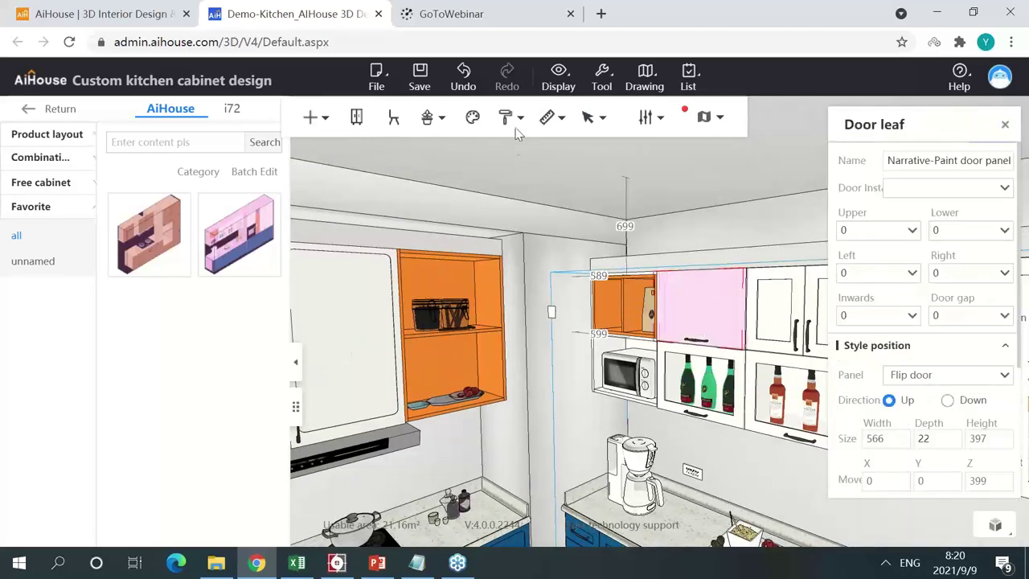
click(505, 118)
click(504, 151)
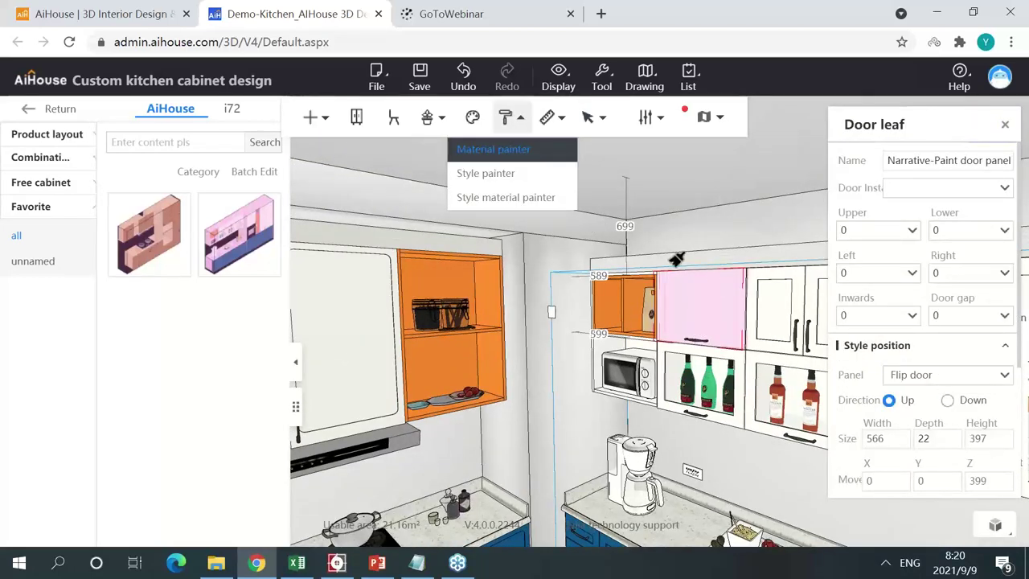
right_click(508, 253)
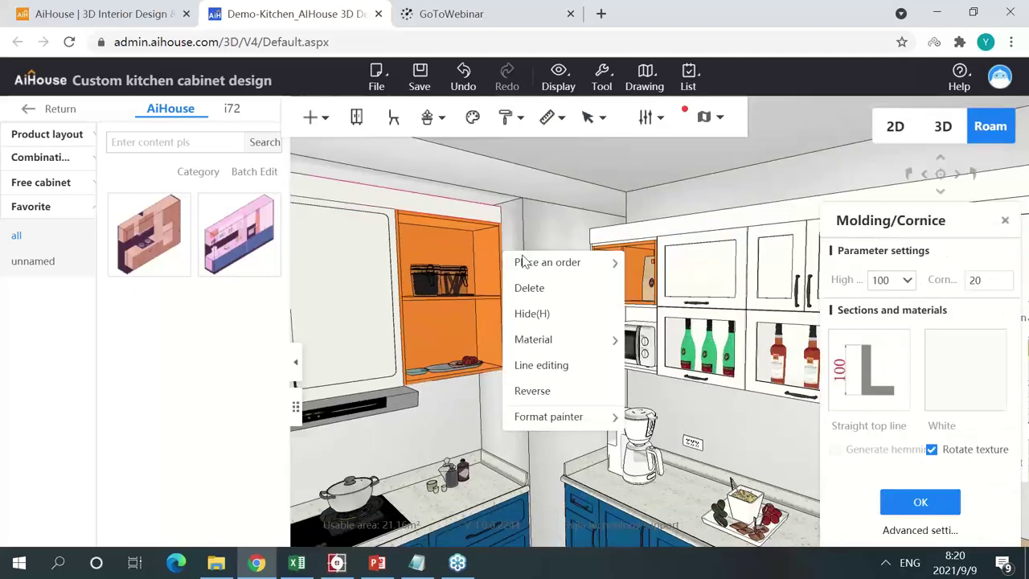
- Sample the blue base-cabinet door material, exit the painter, and save the kitchen design
drag(523, 260, 522, 193)
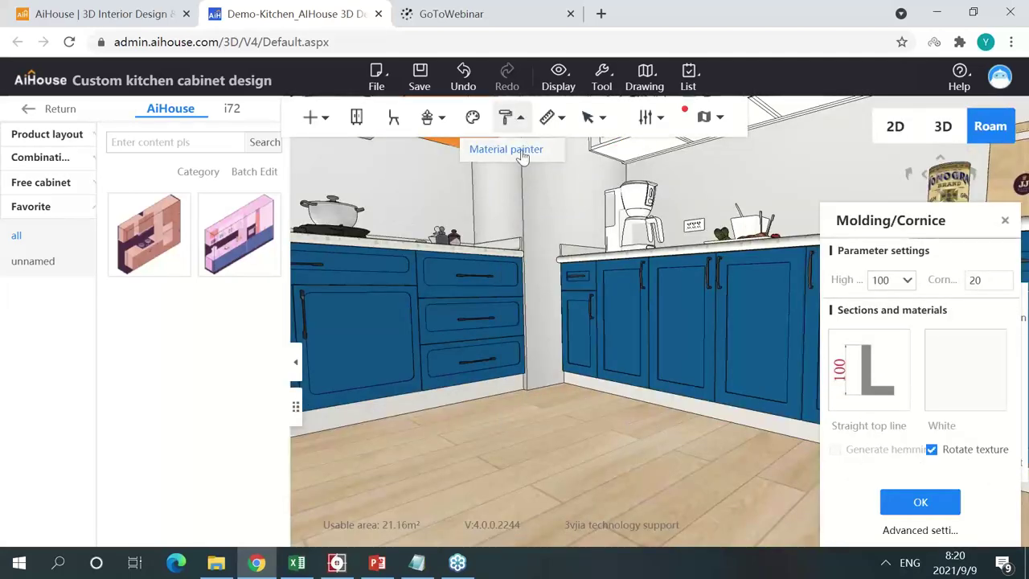
click(691, 310)
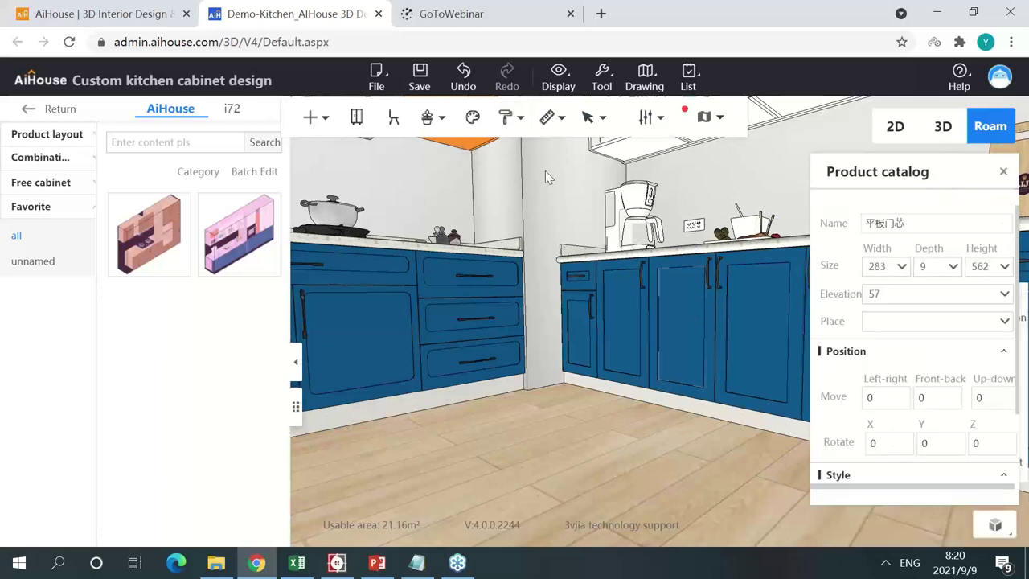
click(509, 149)
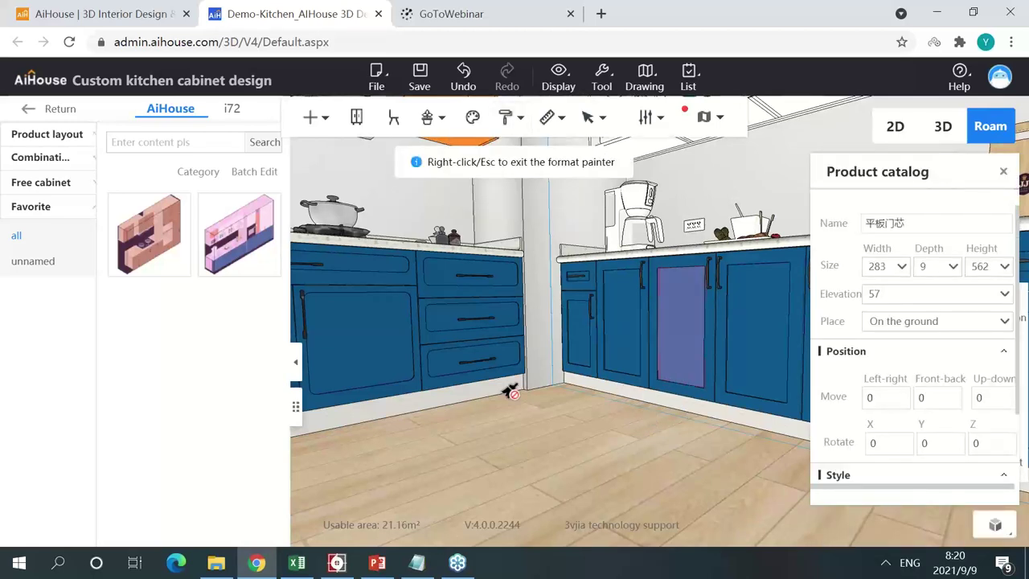
right_click(526, 407)
mouse_move(615, 409)
scroll(484, 397, down, 2)
click(457, 380)
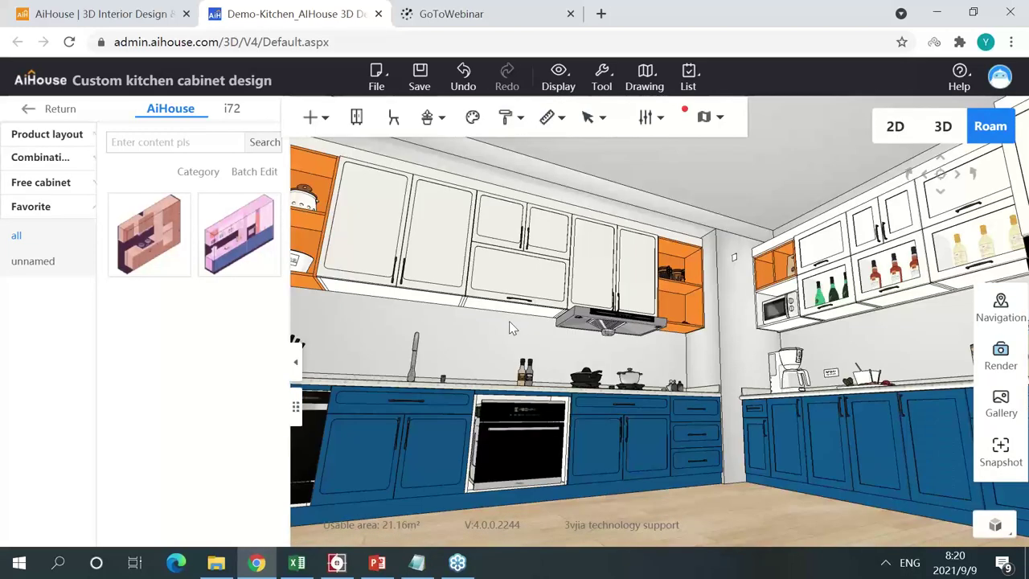
click(419, 78)
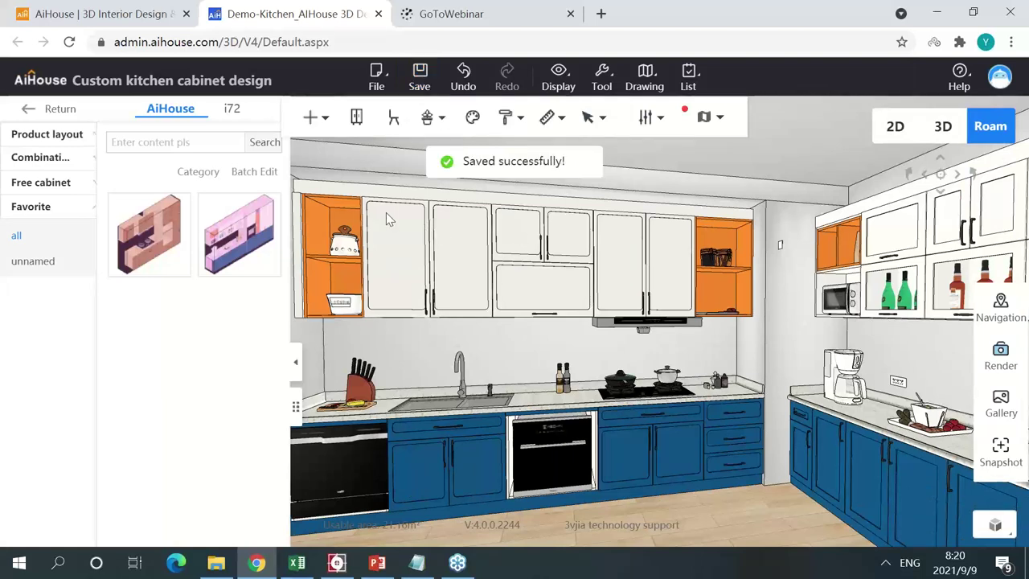
- Return from cabinet design to the main editor and open wall-tile customization
click(60, 113)
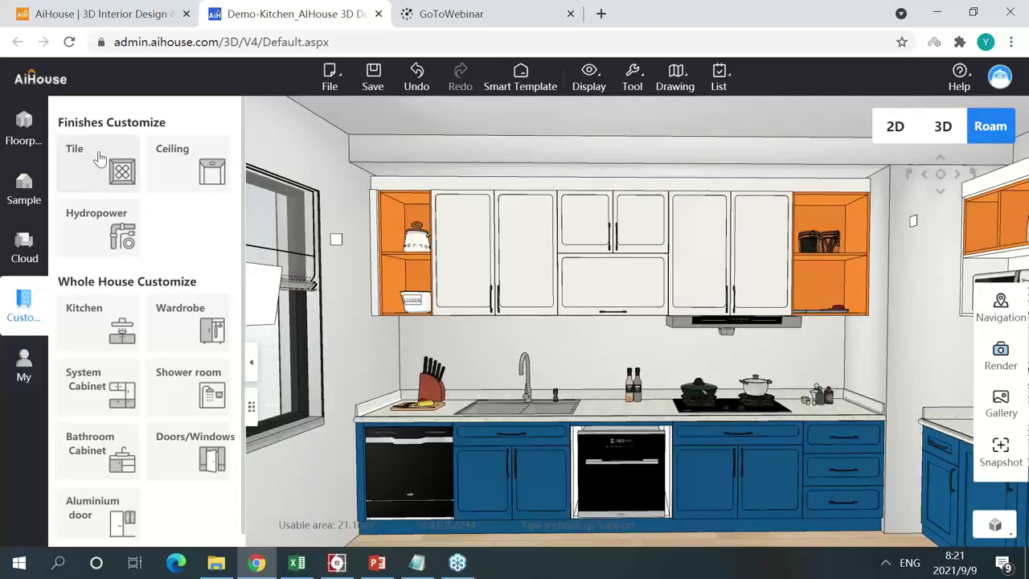
click(84, 313)
- Open the sink wall for flat tile editing with furniture hidden
click(96, 154)
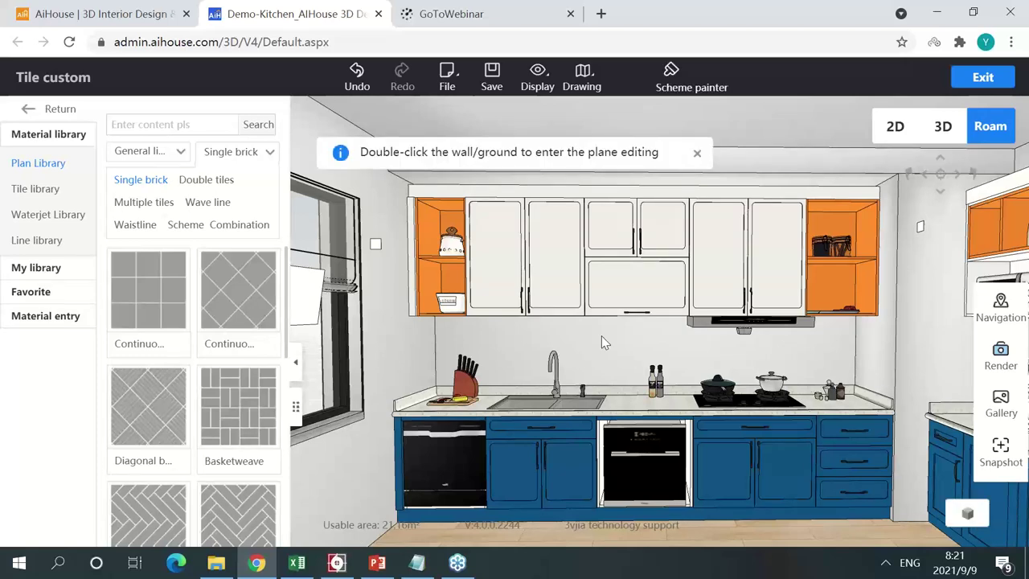
double_click(602, 337)
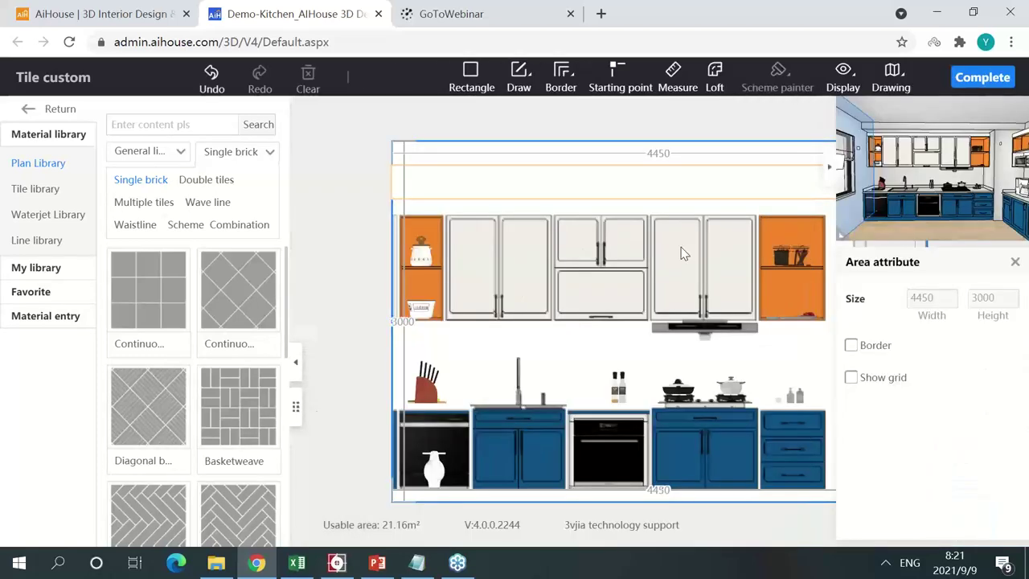
mouse_move(842, 80)
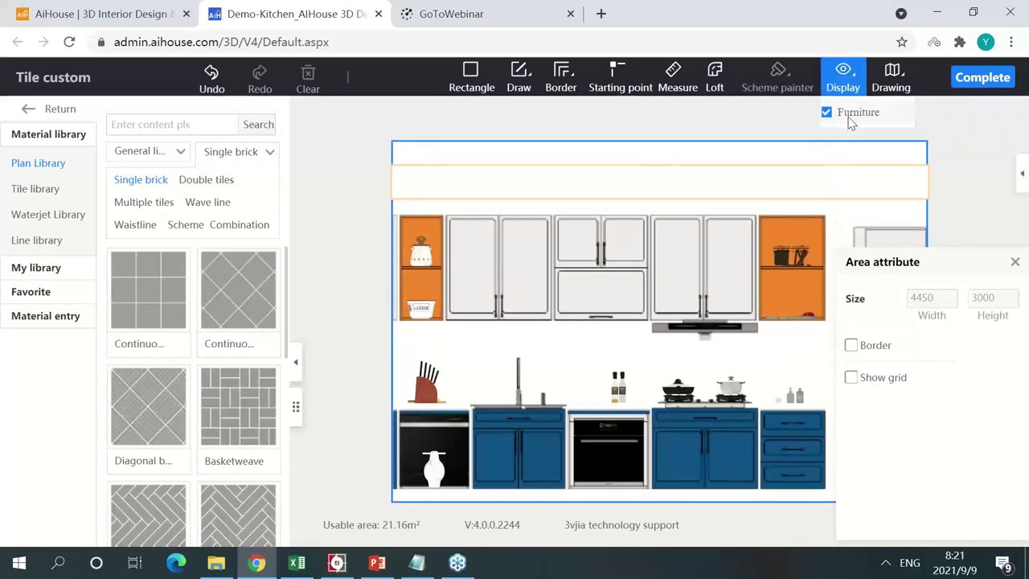
click(852, 112)
click(1014, 262)
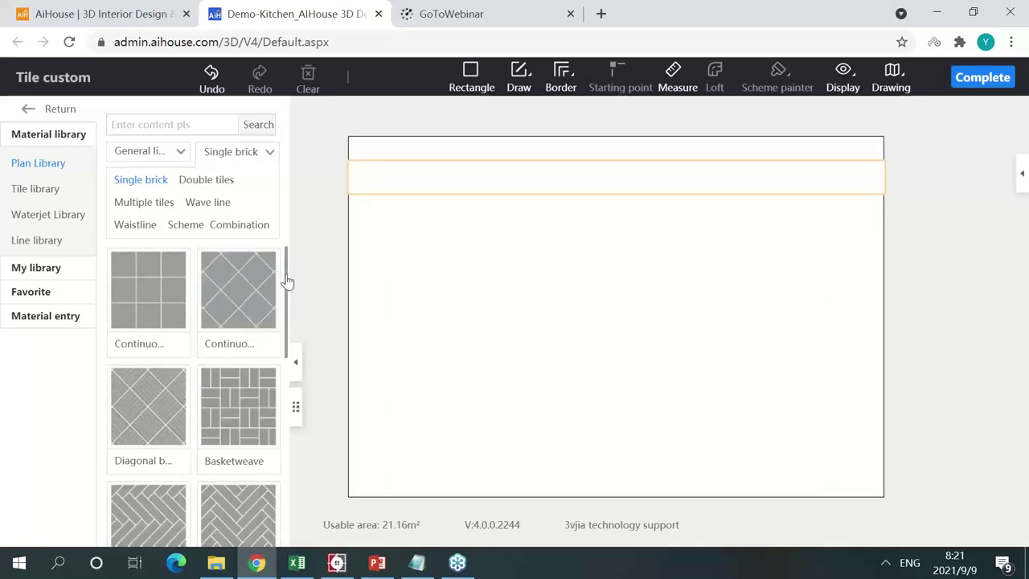
- Pave the wall with the first plain beige Single brick square tile
drag(284, 294, 264, 455)
scroll(261, 462, down, 1)
scroll(252, 310, up, 8)
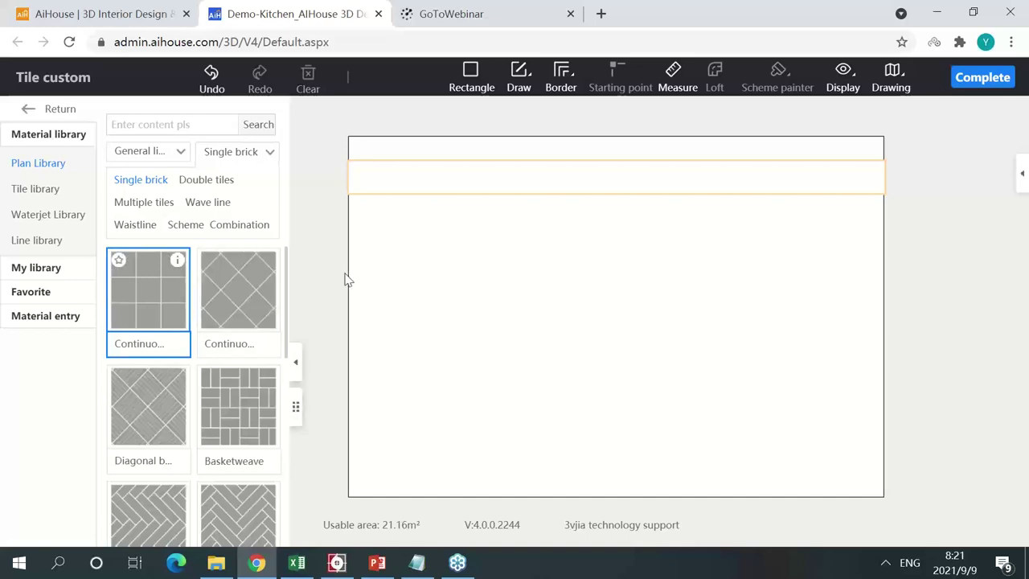
drag(284, 284, 271, 489)
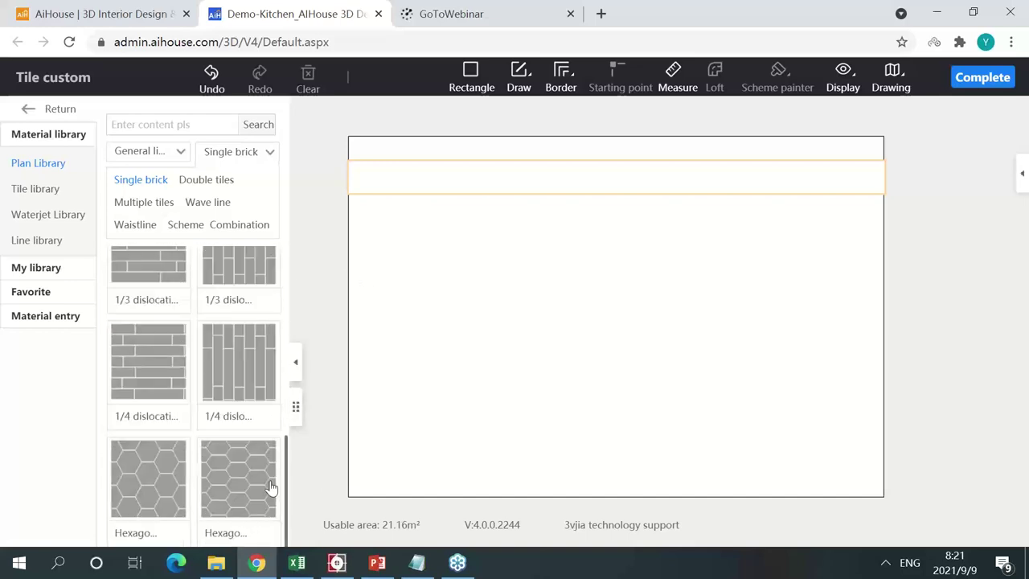
scroll(280, 273, up, 6)
click(205, 179)
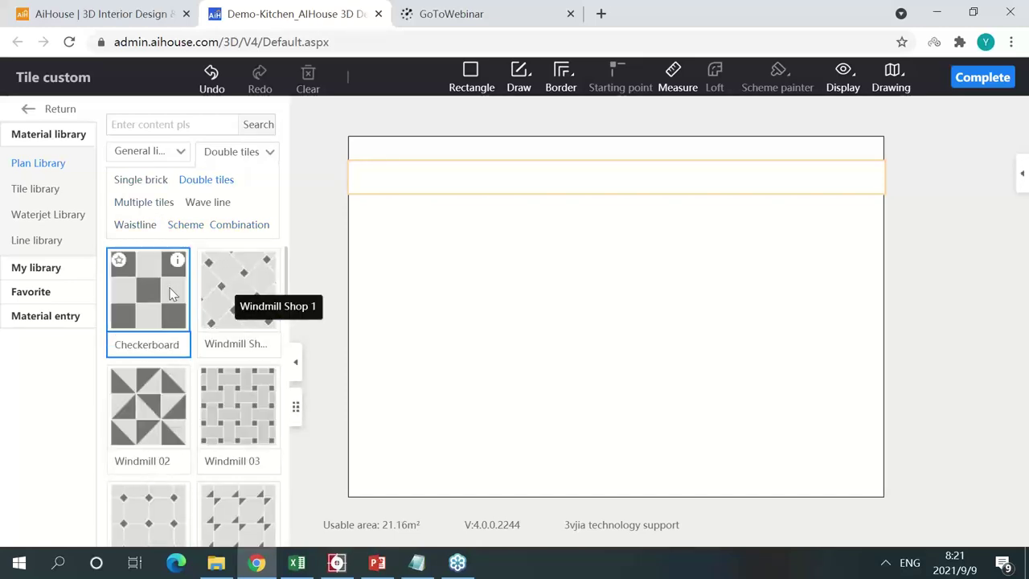
click(142, 180)
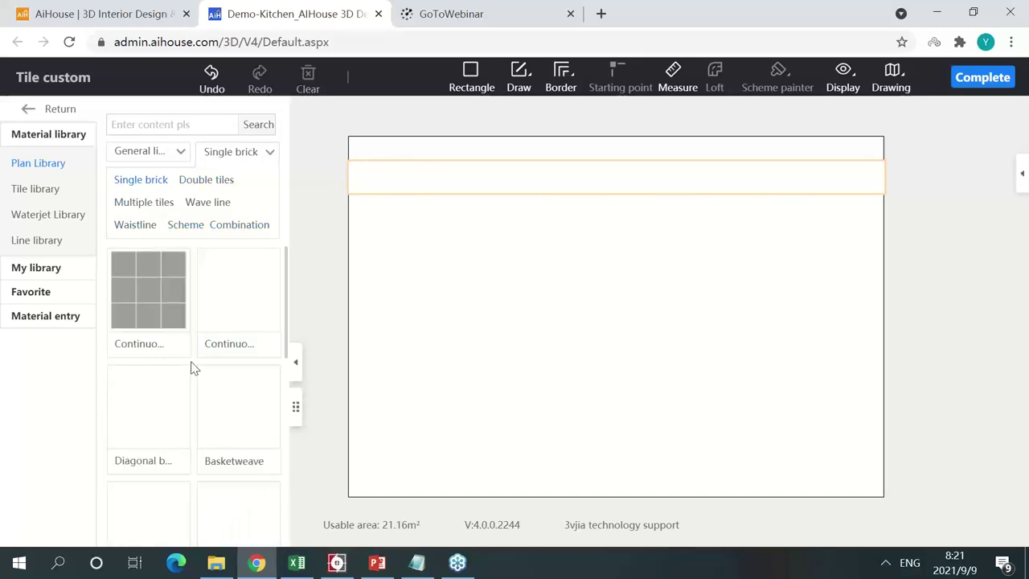
drag(158, 294, 469, 314)
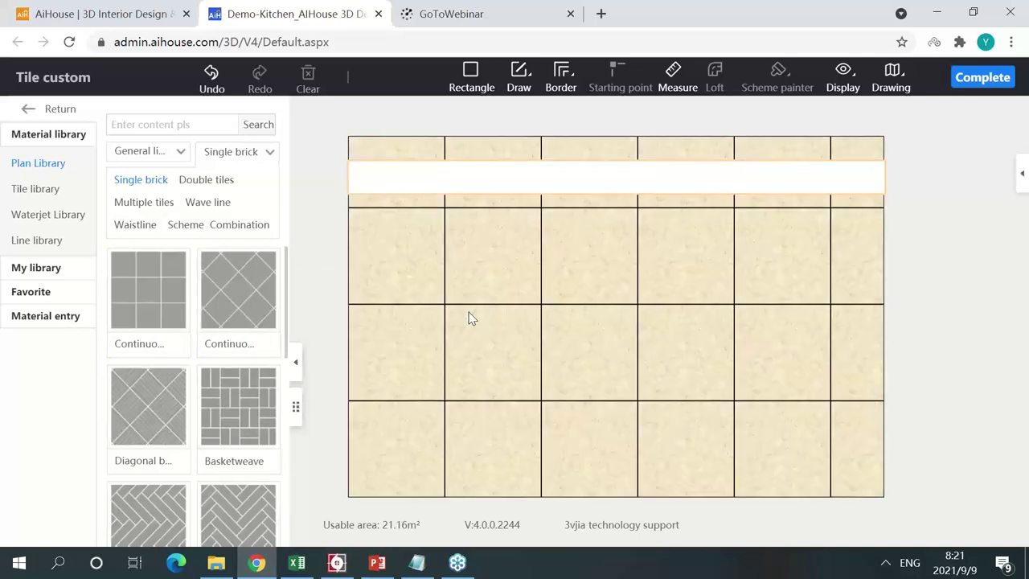
click(496, 273)
- Change the wall tiles to the Terrazzo marble material
click(865, 331)
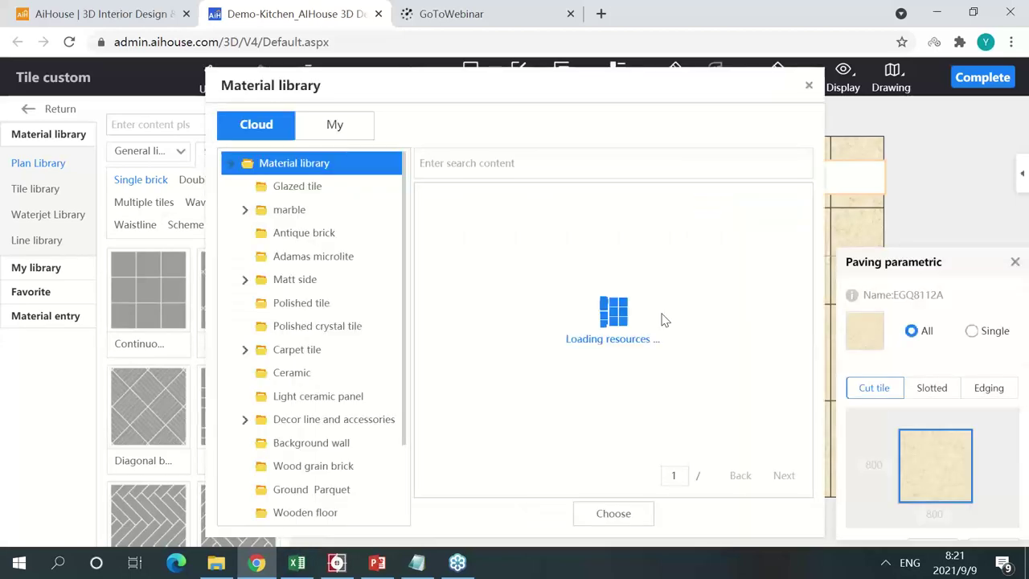
click(327, 214)
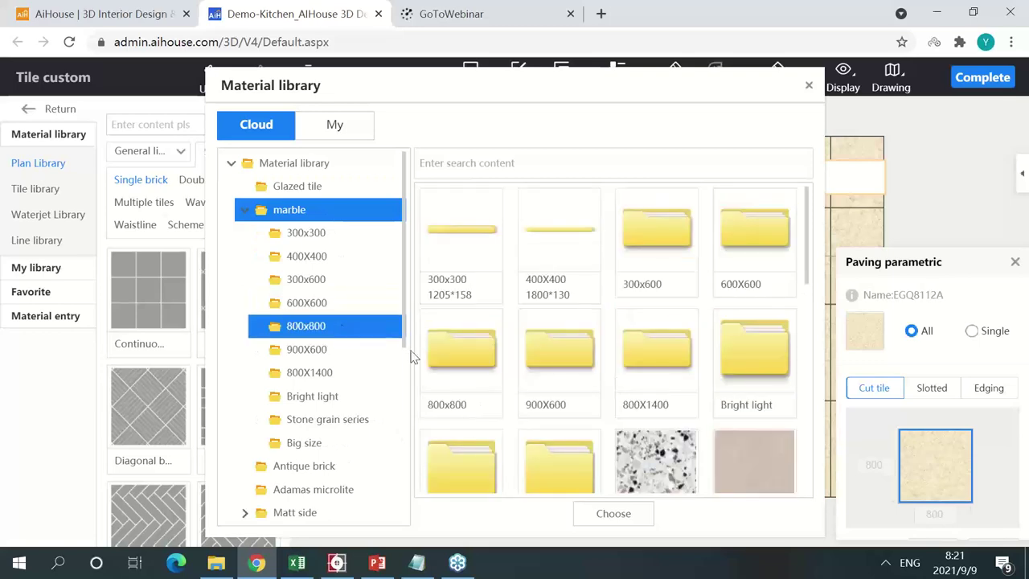
double_click(631, 472)
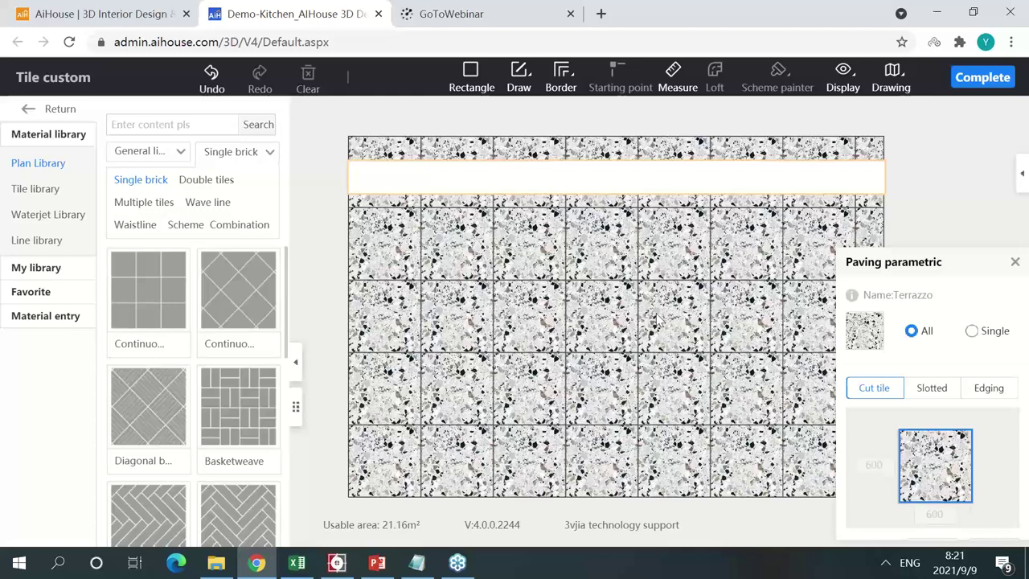
- Rotate the tile layout to a 55° angle and close Paving parametric
click(611, 317)
scroll(892, 354, down, 1)
click(892, 347)
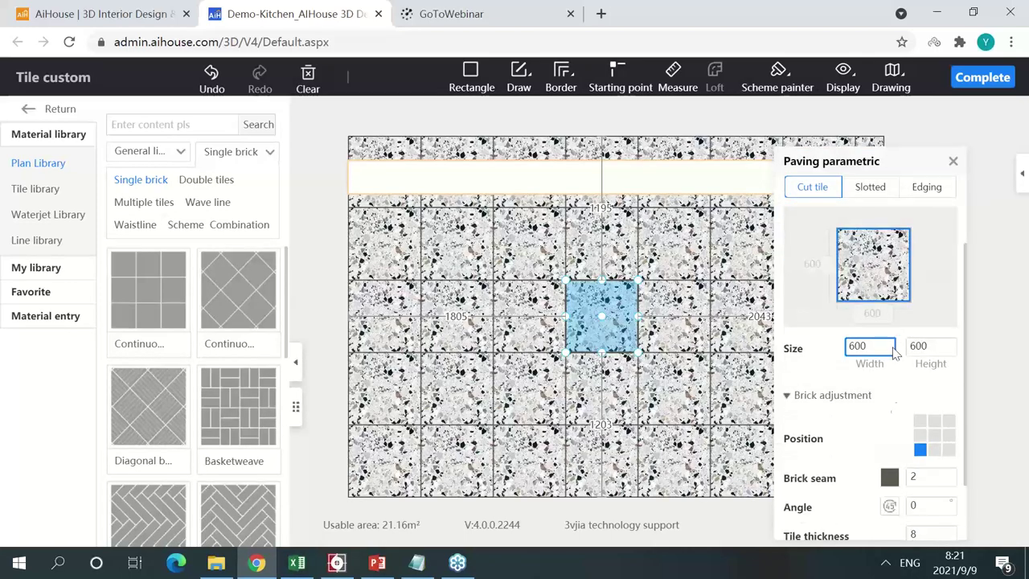
scroll(893, 362, down, 2)
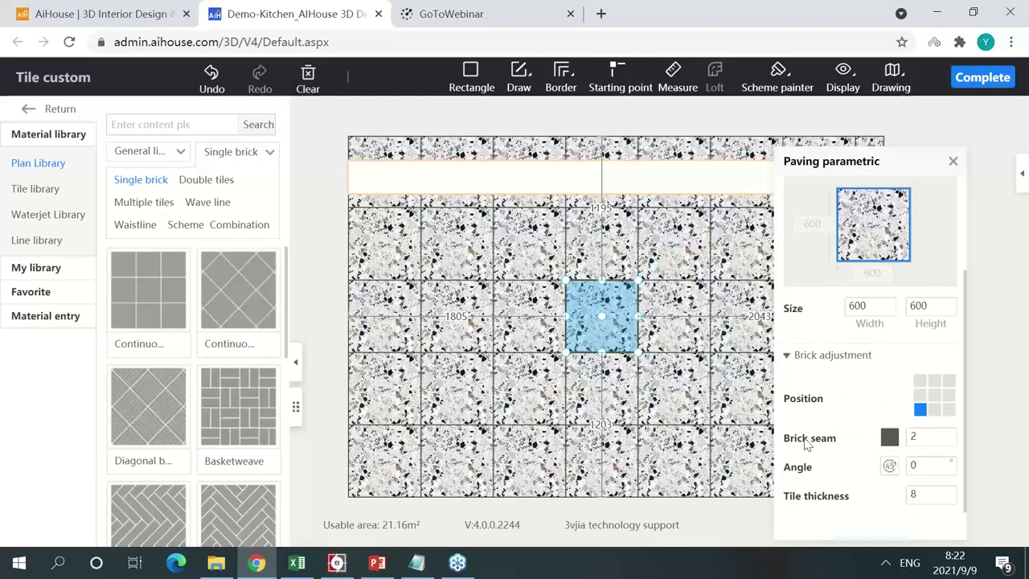
double_click(908, 467)
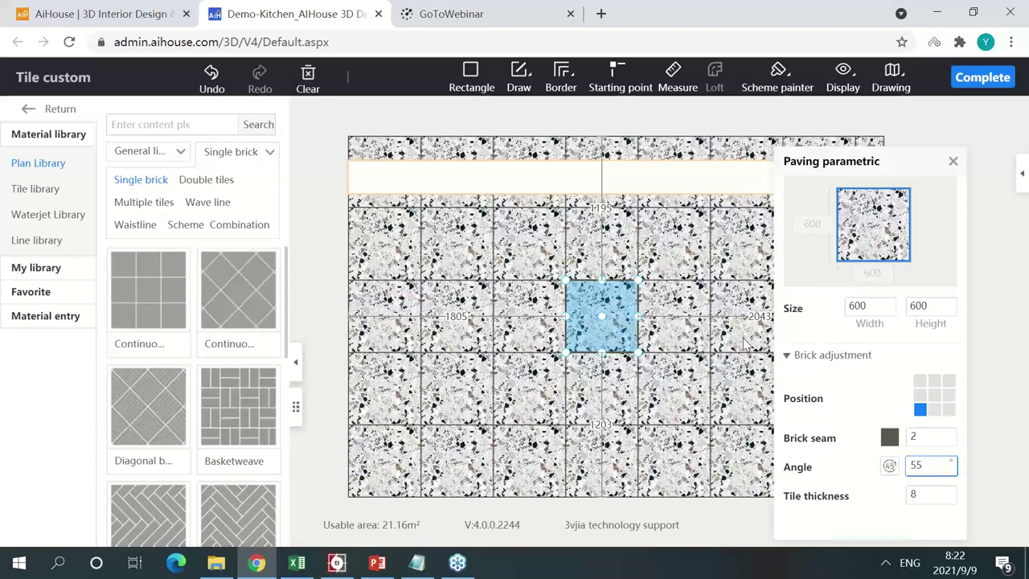
text(55)
click(744, 344)
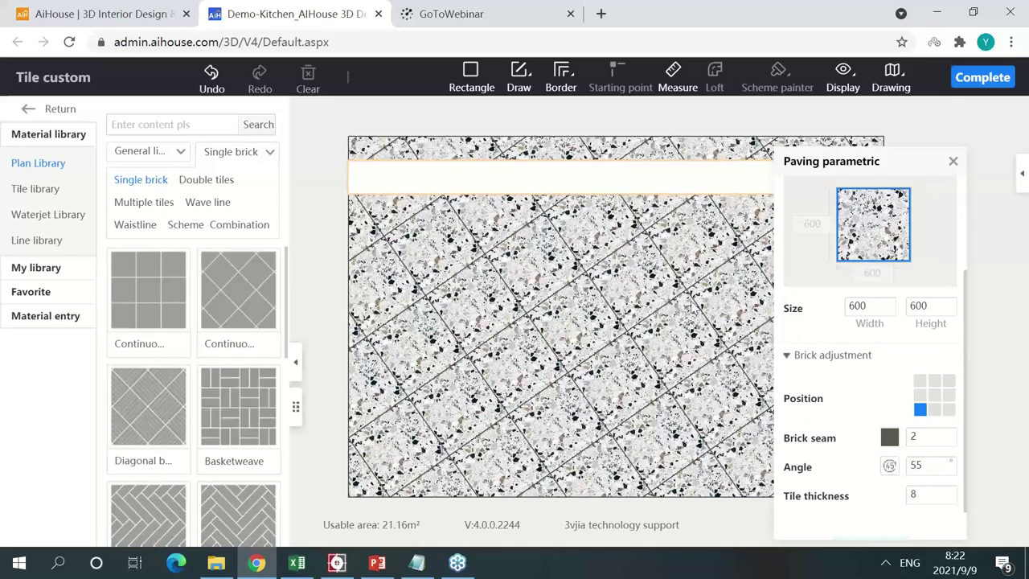
click(952, 161)
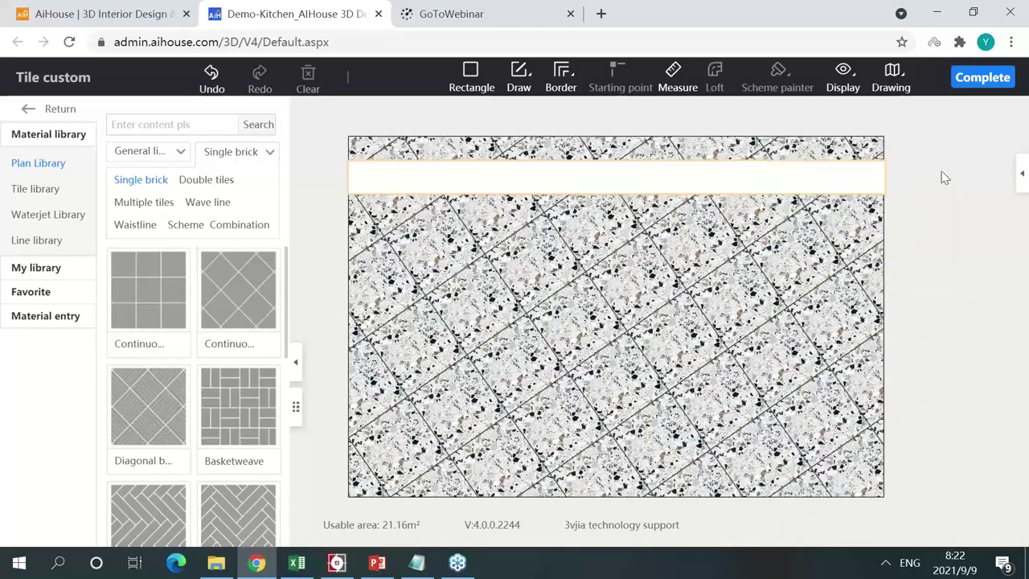
- Repave the sink wall with 150-wide marble hexagon tiles and complete the tile editing
drag(286, 317, 264, 512)
drag(149, 478, 479, 312)
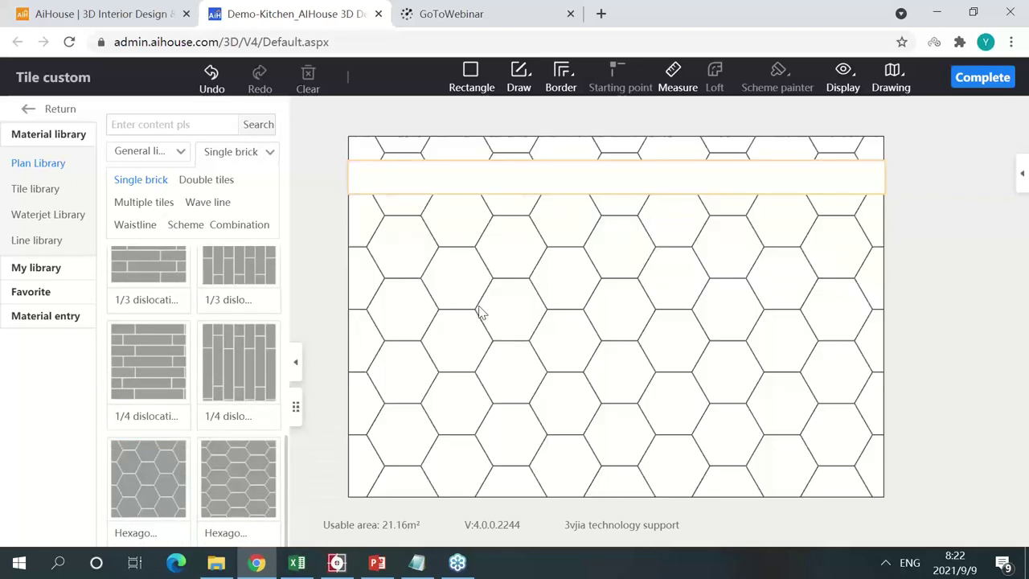
double_click(868, 305)
text(150)
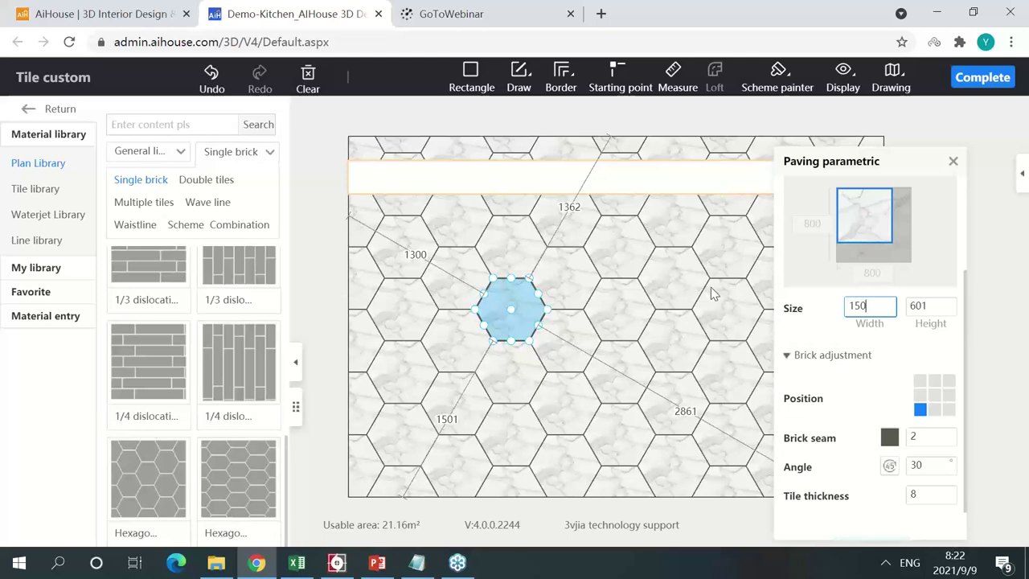
click(908, 309)
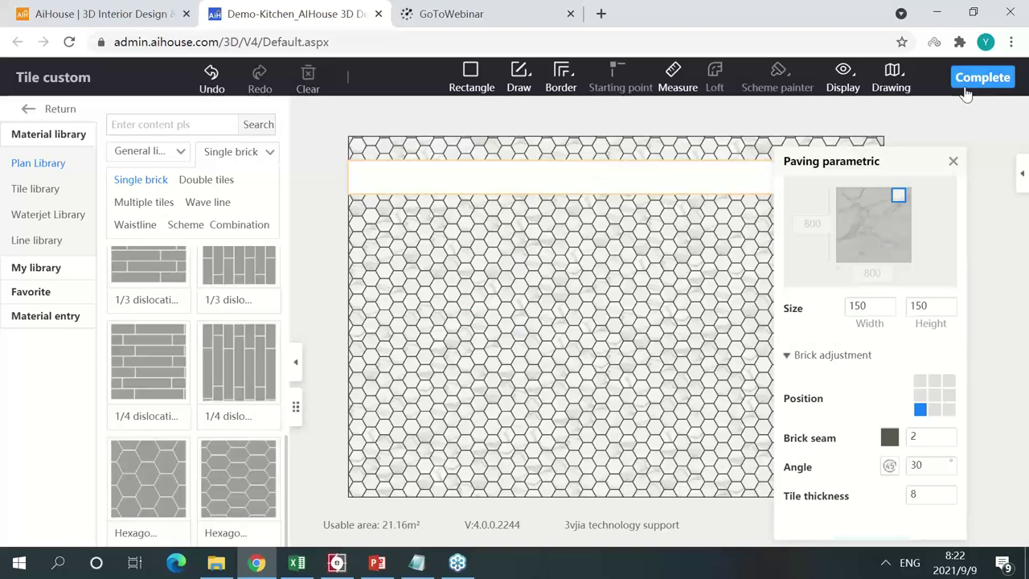
click(982, 77)
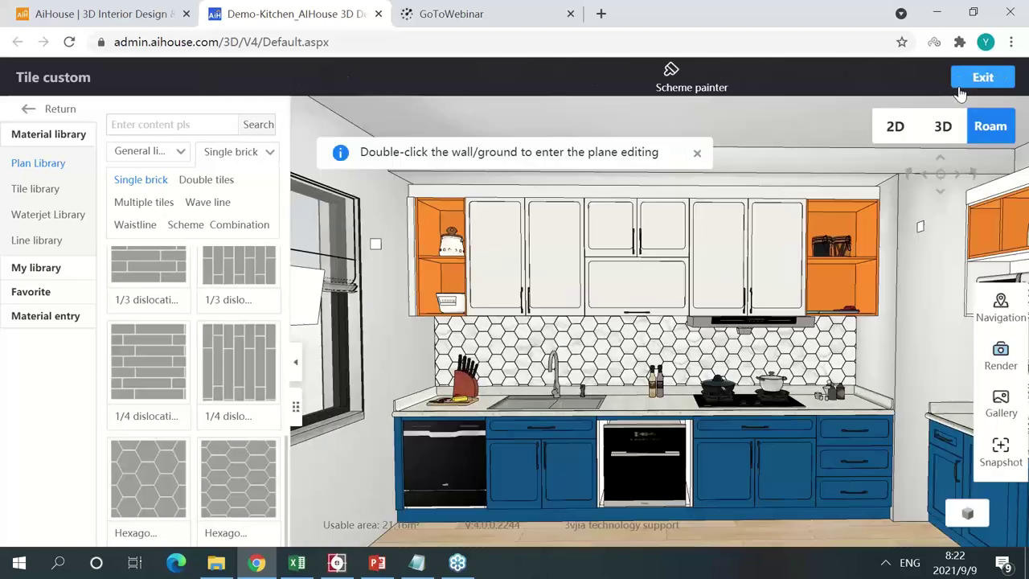
- Open the bottle-cabinet wall with furniture shown and draw a rectangle over the backsplash
double_click(616, 310)
click(953, 161)
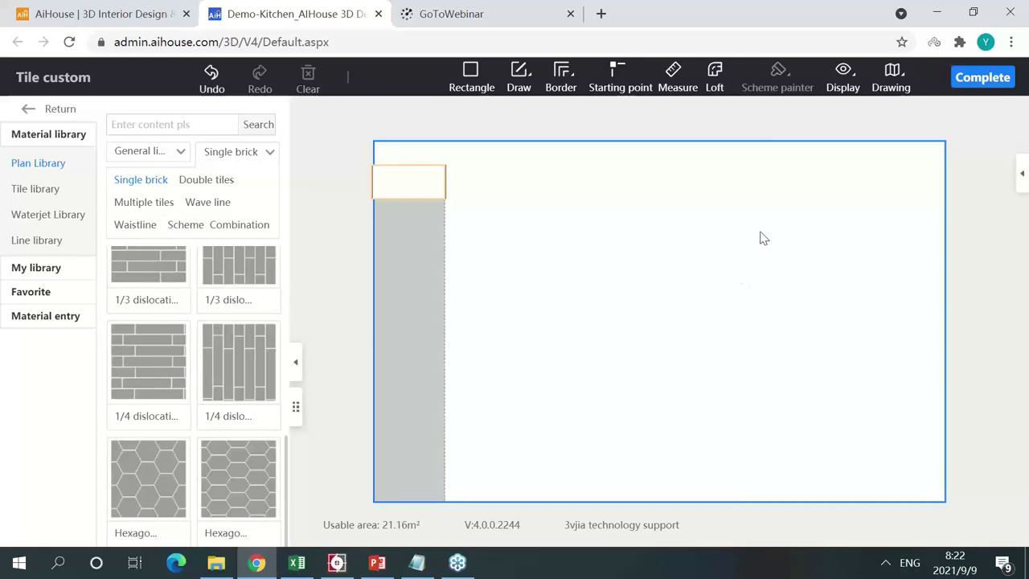
click(842, 77)
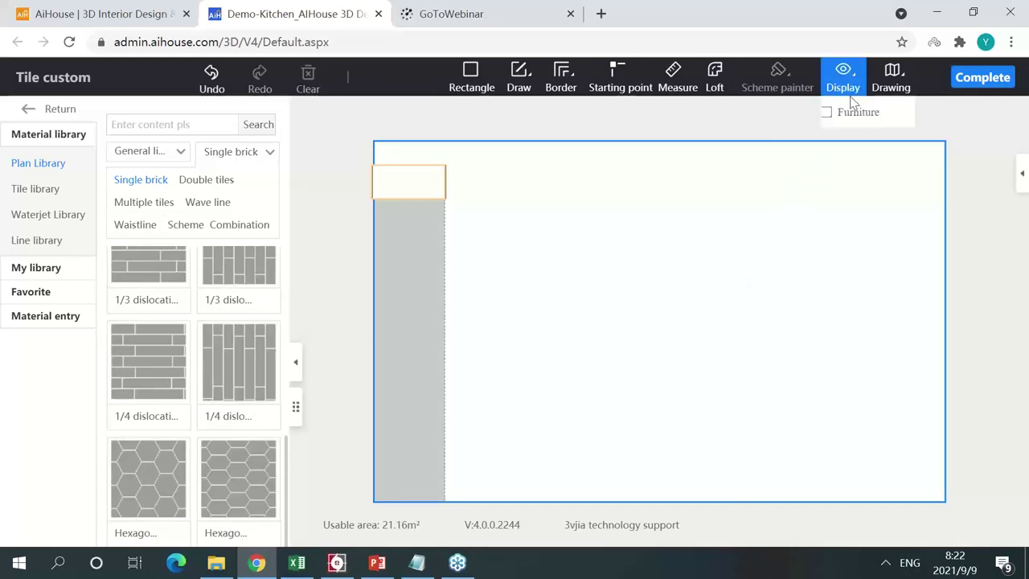
click(849, 119)
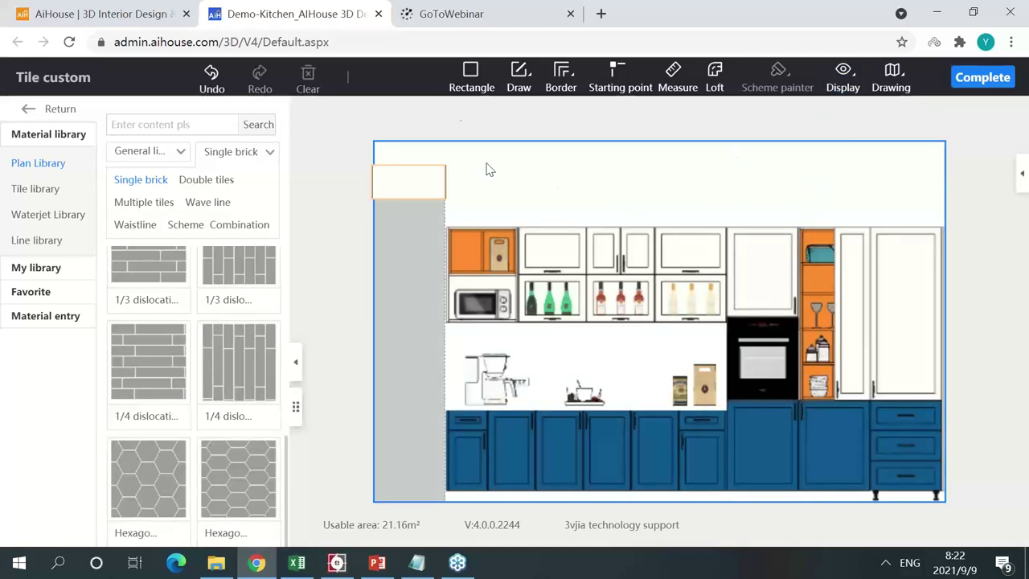
click(473, 78)
click(443, 322)
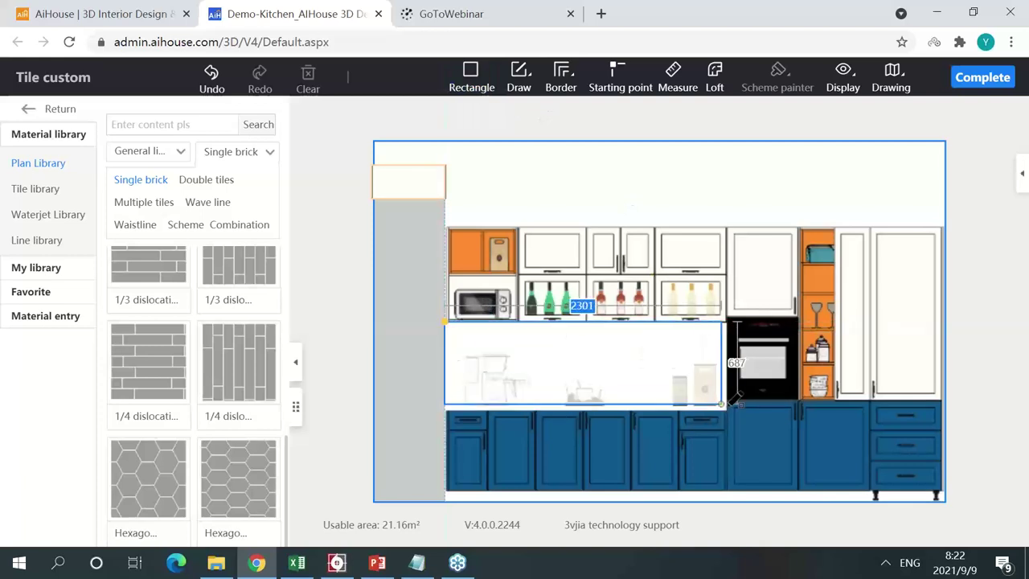
click(727, 410)
- Pave the backsplash rectangle with hexagon tiles at 150 width
click(210, 398)
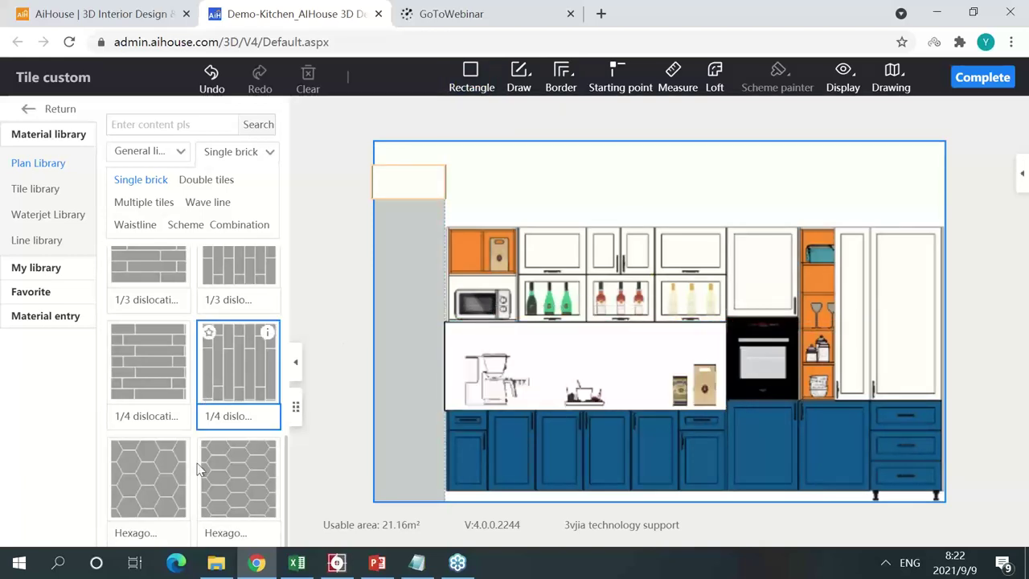
drag(199, 470, 535, 371)
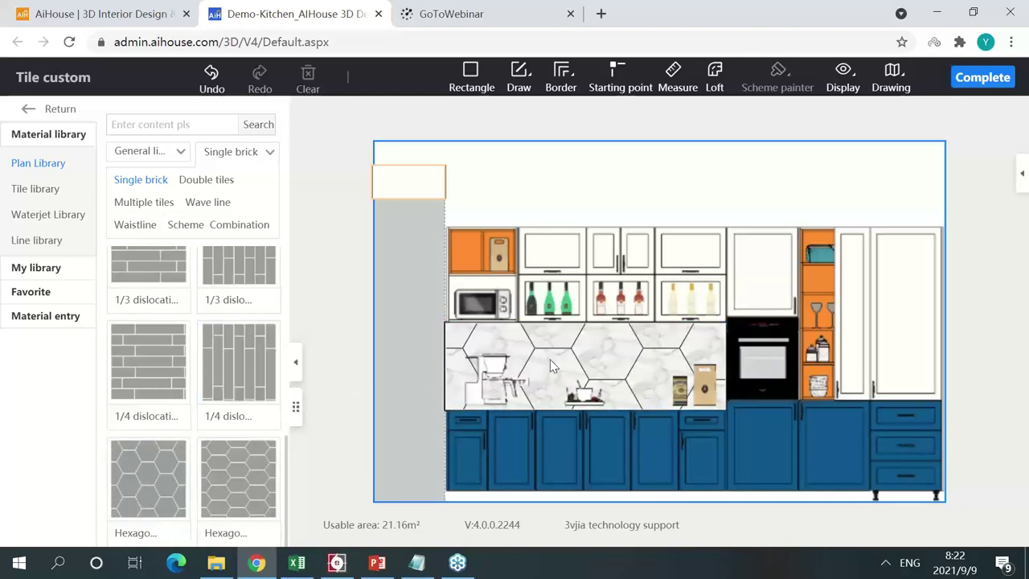
click(549, 359)
drag(880, 306, 780, 307)
text(150)
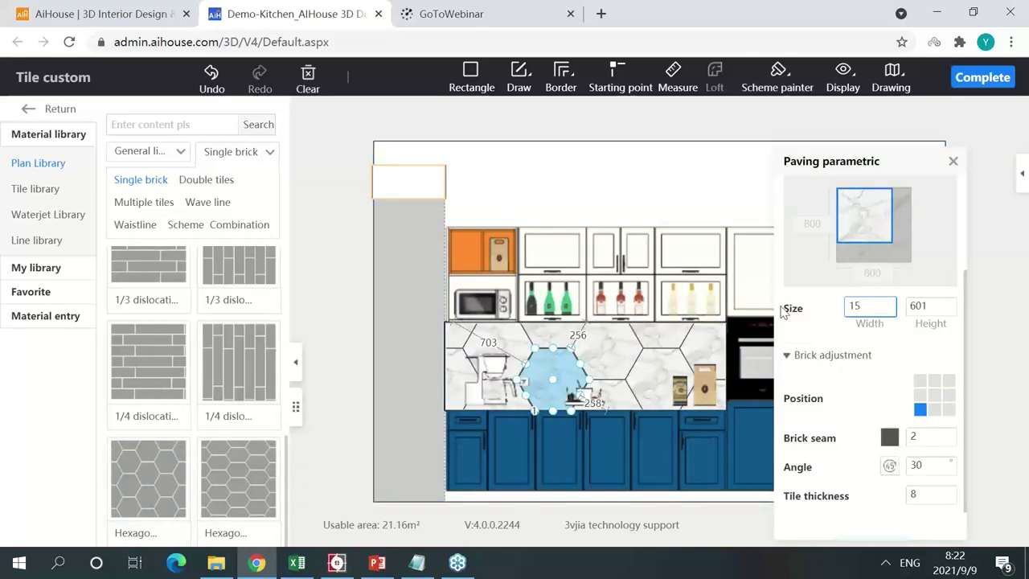
key(Return)
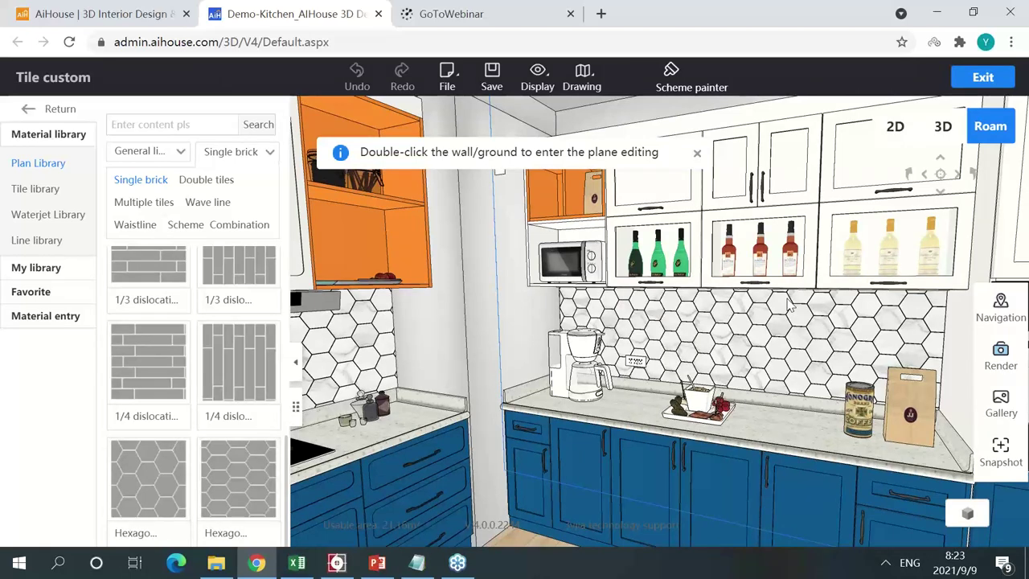
- Save the kitchen design, exit Tile custom and tilt the view up to the ceiling
drag(792, 304, 568, 305)
key(ctrl+s)
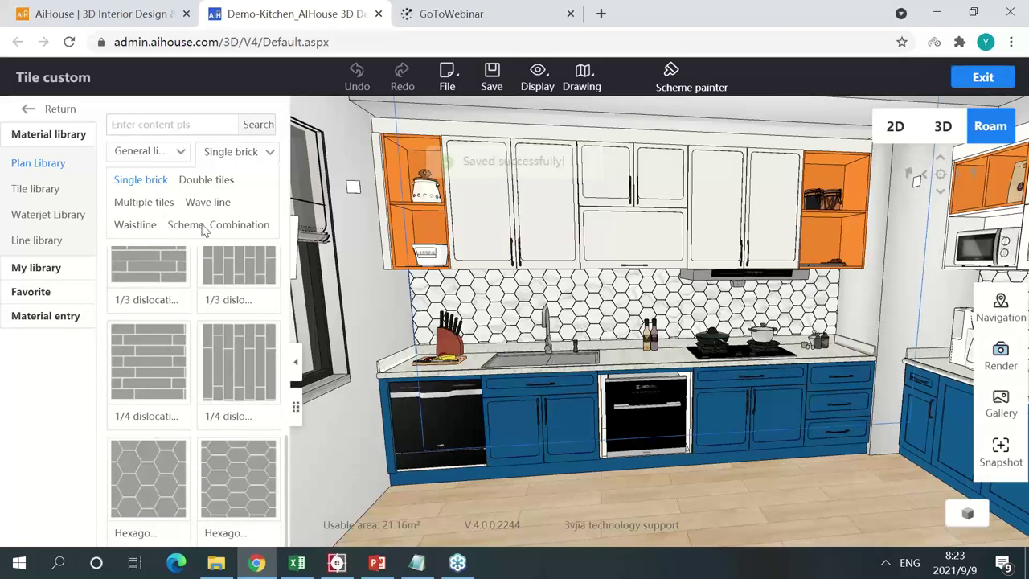
click(58, 109)
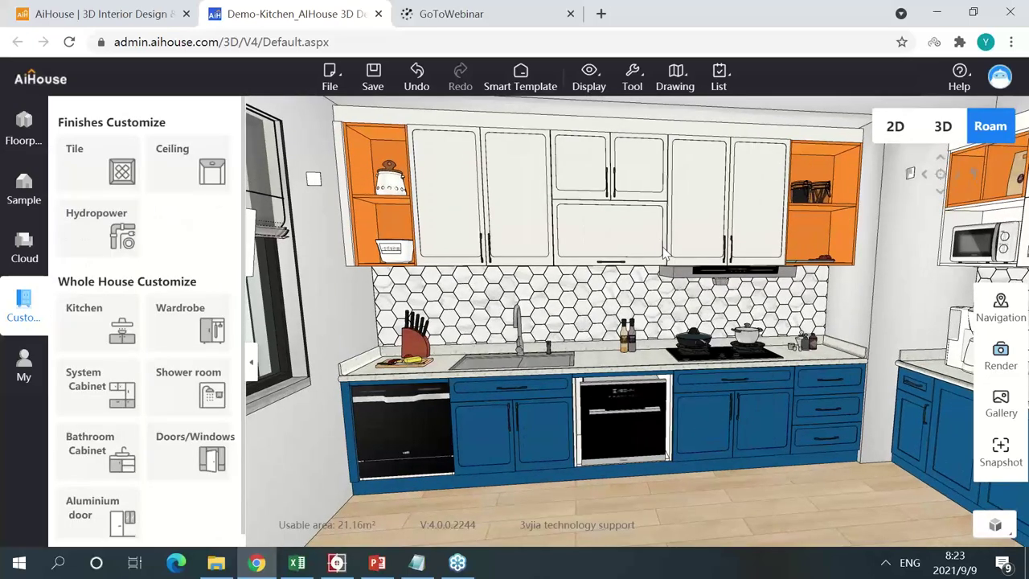
drag(562, 321, 289, 231)
- Open the ceiling for plane editing and offset its outline inward by 400 to form a layer
double_click(288, 224)
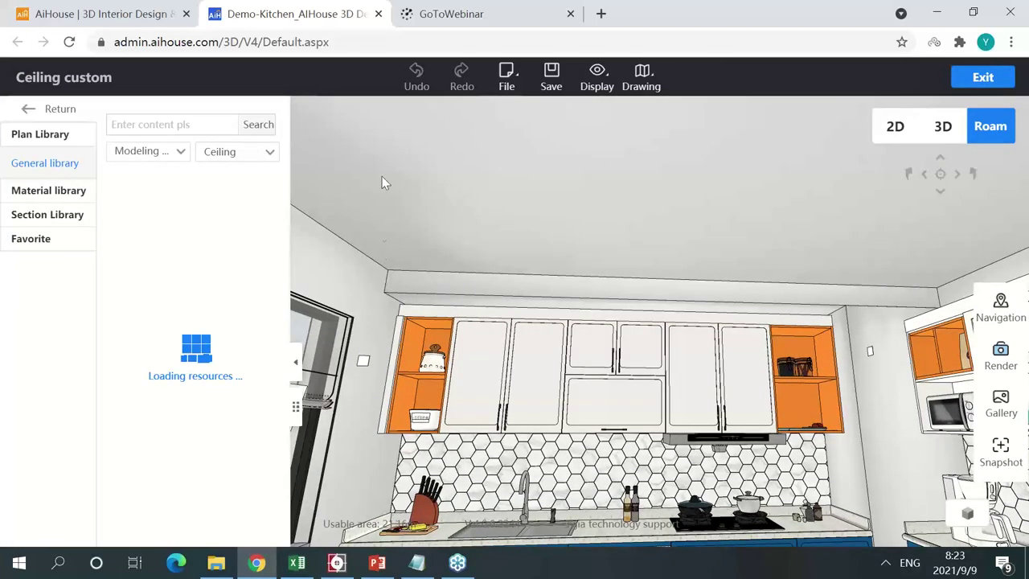
click(551, 176)
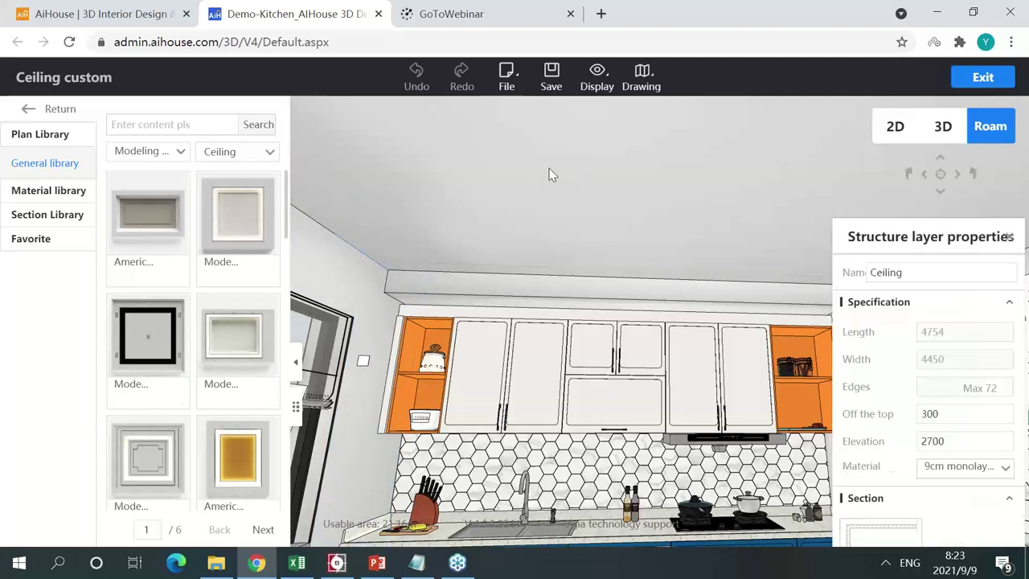
double_click(551, 175)
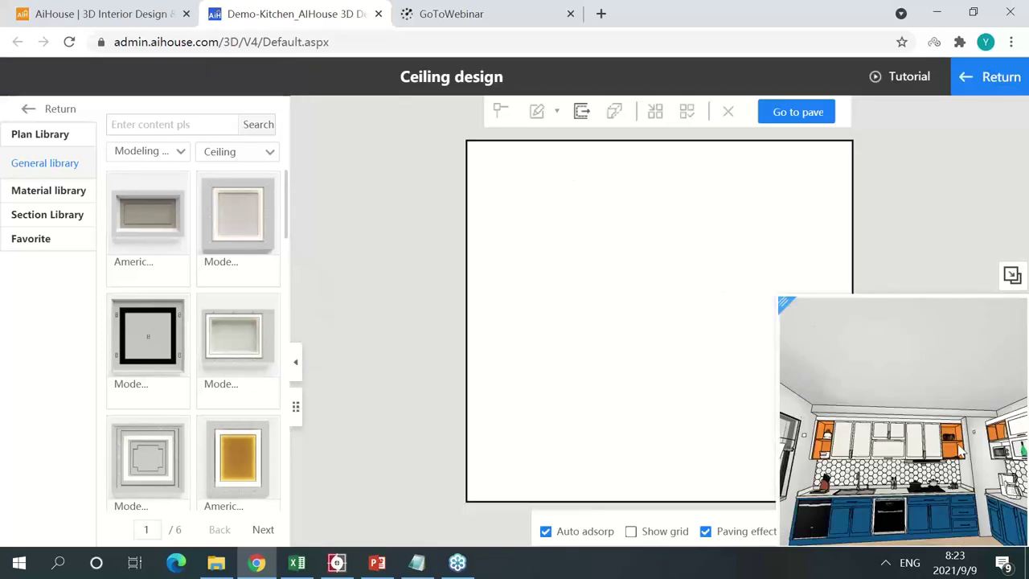
drag(881, 225, 764, 220)
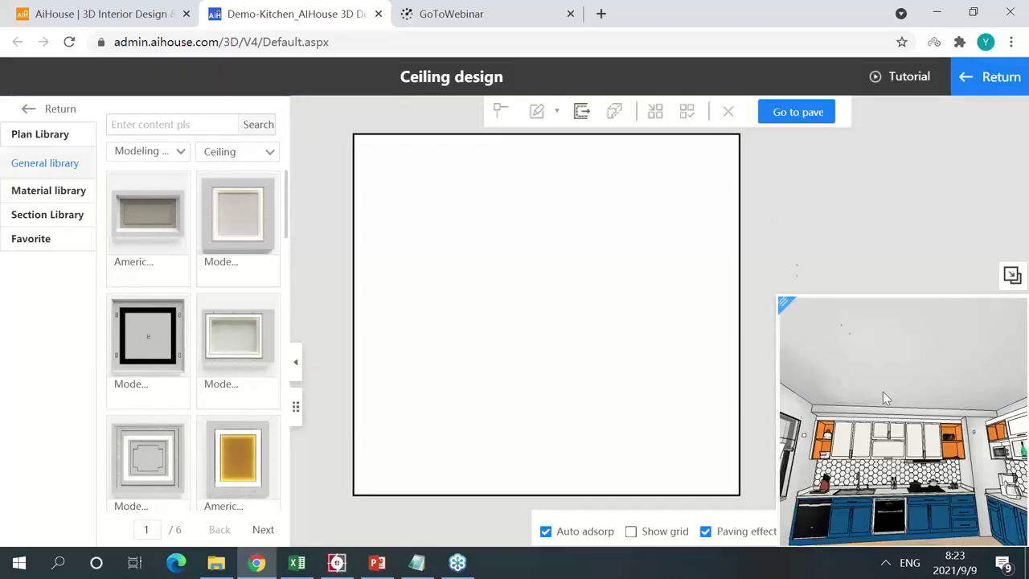
click(620, 270)
click(581, 112)
click(540, 303)
text(400)
key(Return)
- Set the new layer's right-side distance to 3954 and adjust its Off-the-top value
click(564, 280)
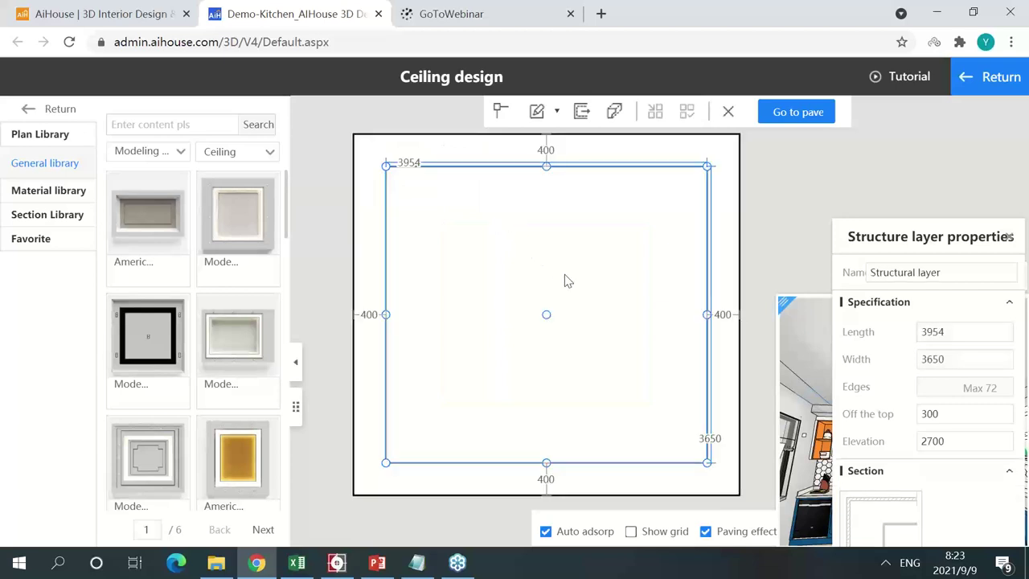
click(608, 322)
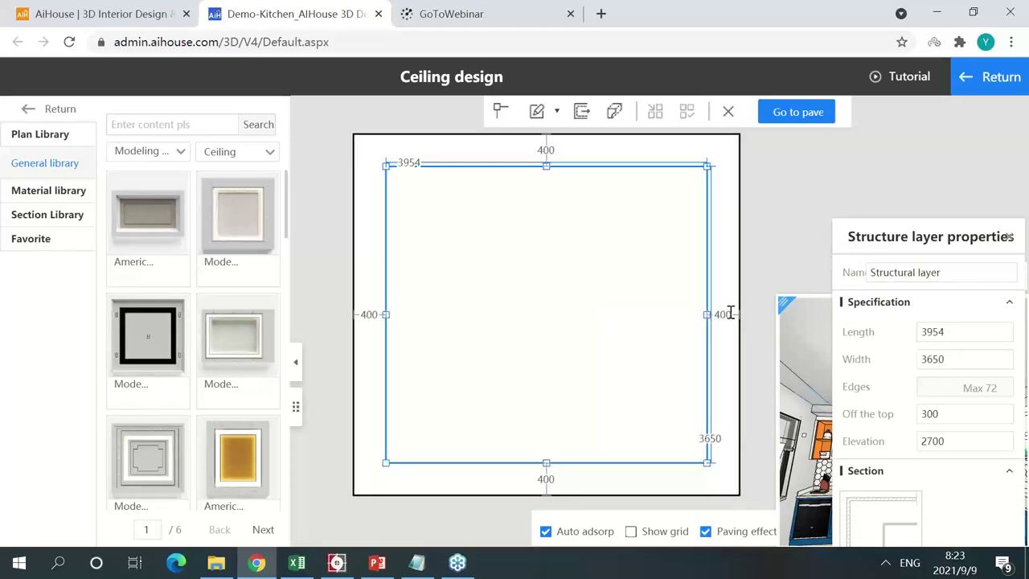
click(728, 314)
text(3954)
key(Return)
drag(944, 413, 879, 413)
text(1)
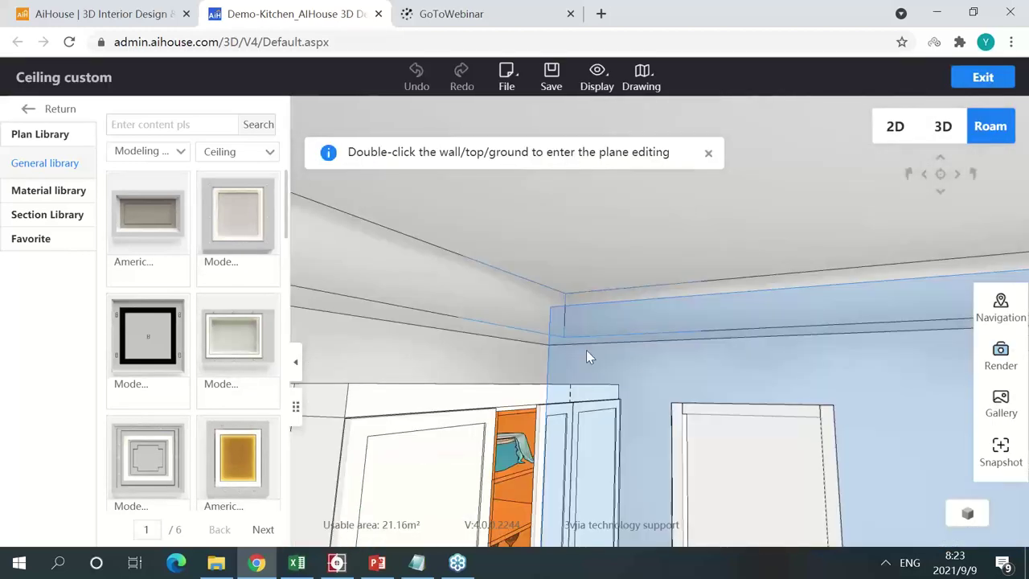
- Turn the view back down to the wall cabinets and save the design
drag(838, 378, 636, 379)
scroll(636, 379, down, 5)
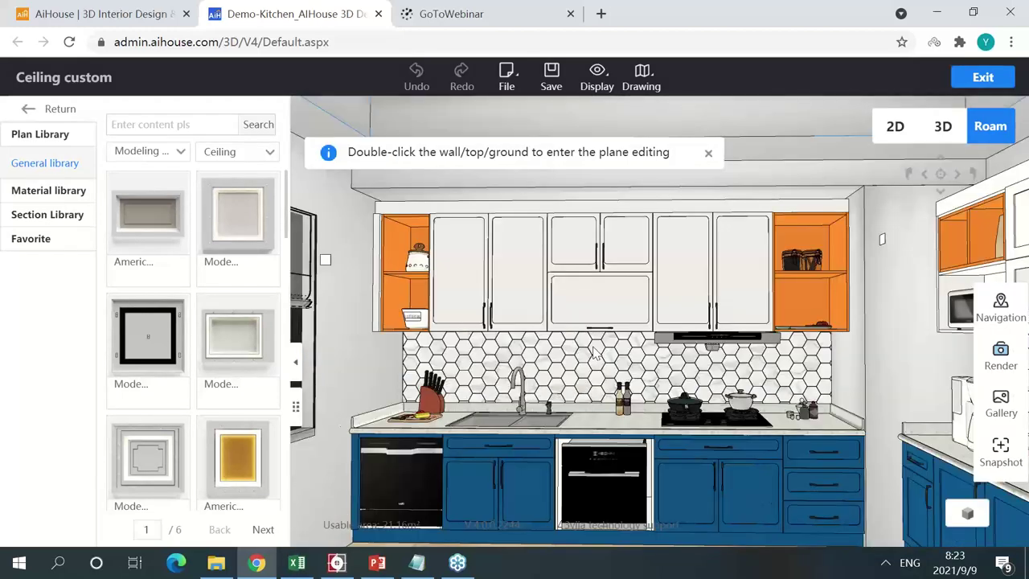
key(ctrl+s)
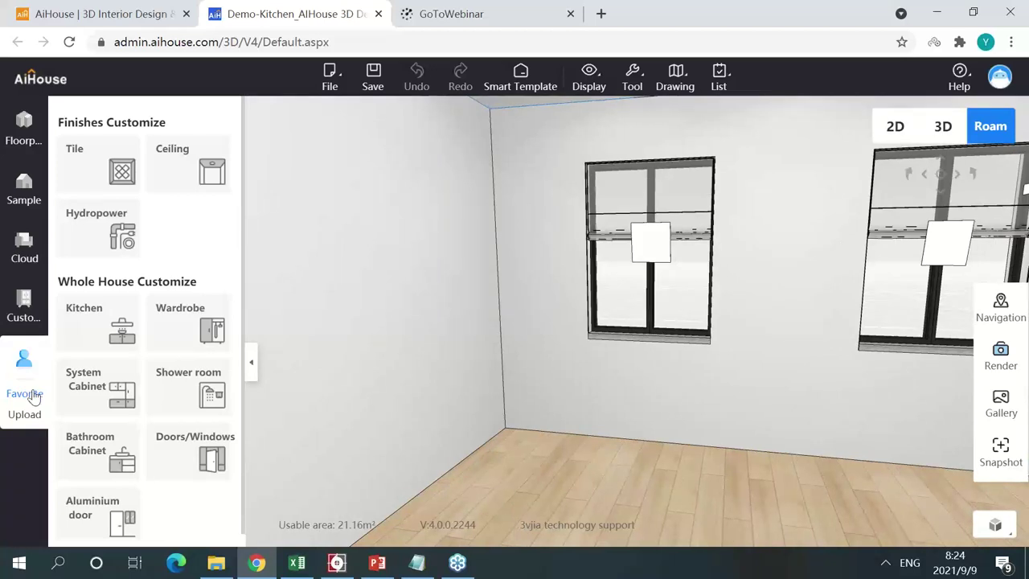
- Open the combination cabinet library in Custom system cabinet design
click(25, 393)
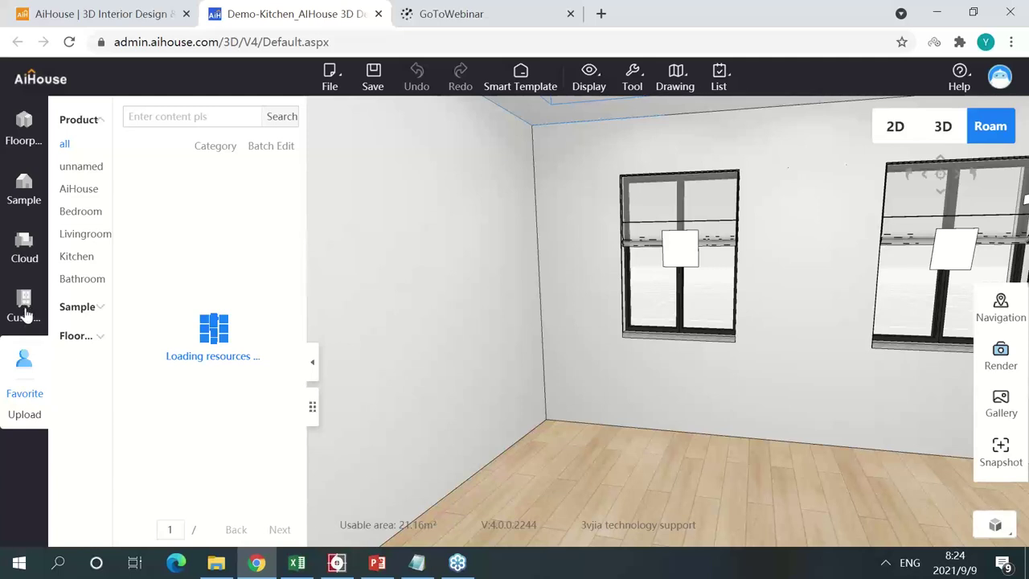
click(24, 312)
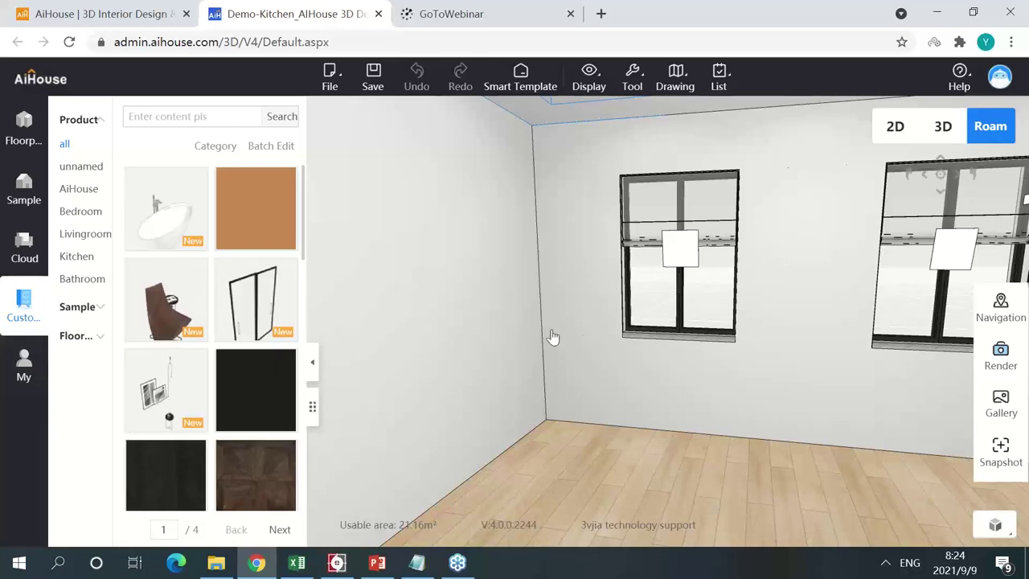
drag(472, 322, 524, 350)
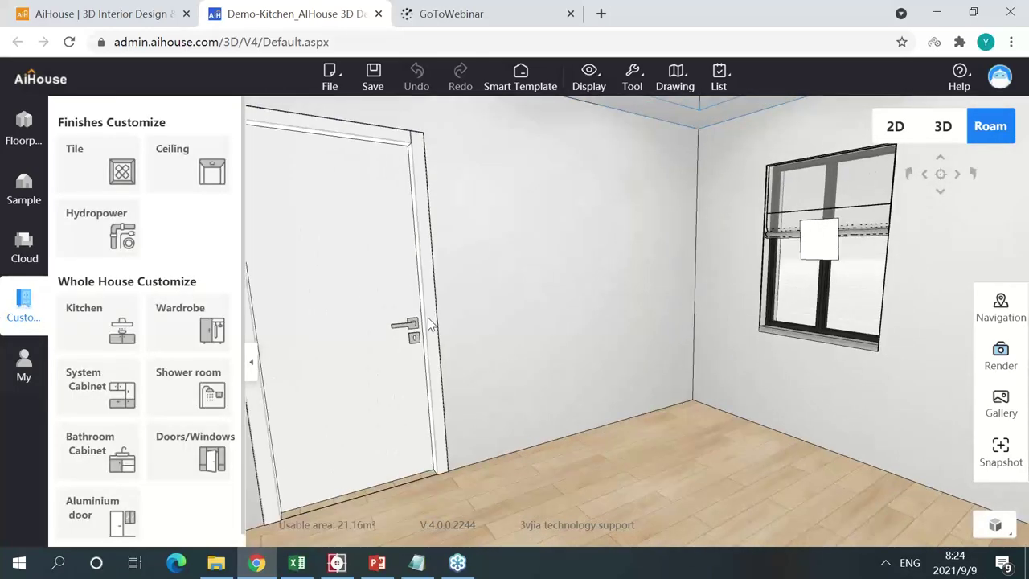
click(178, 372)
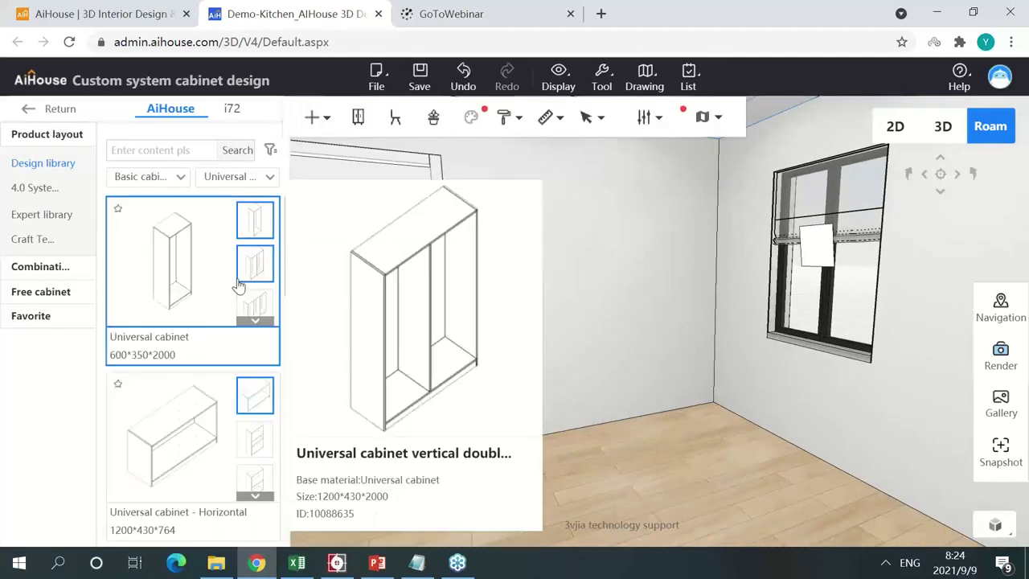
click(56, 273)
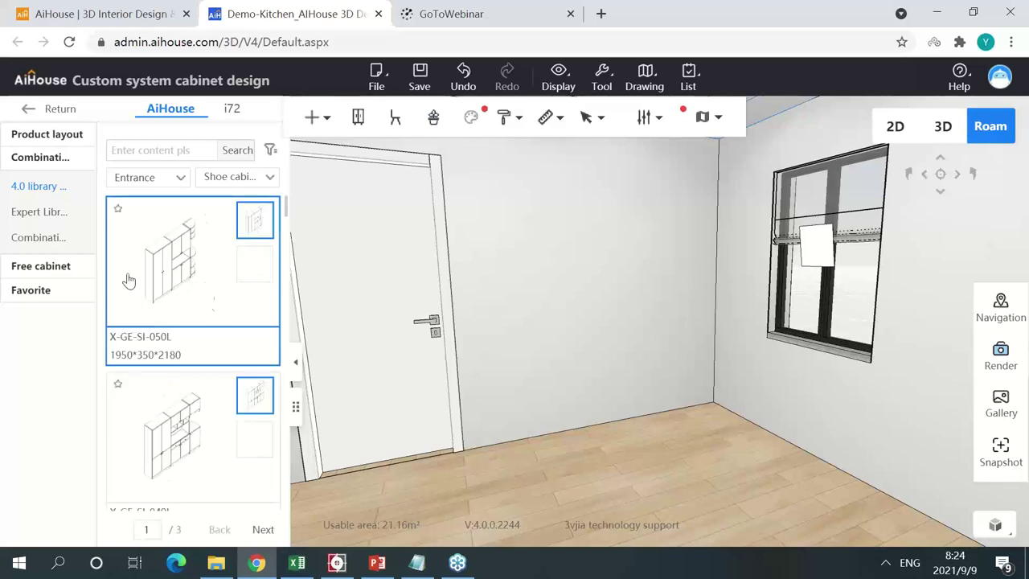
- Place the favourite blue-and-orange sideboard group against the wall beside the door
click(16, 292)
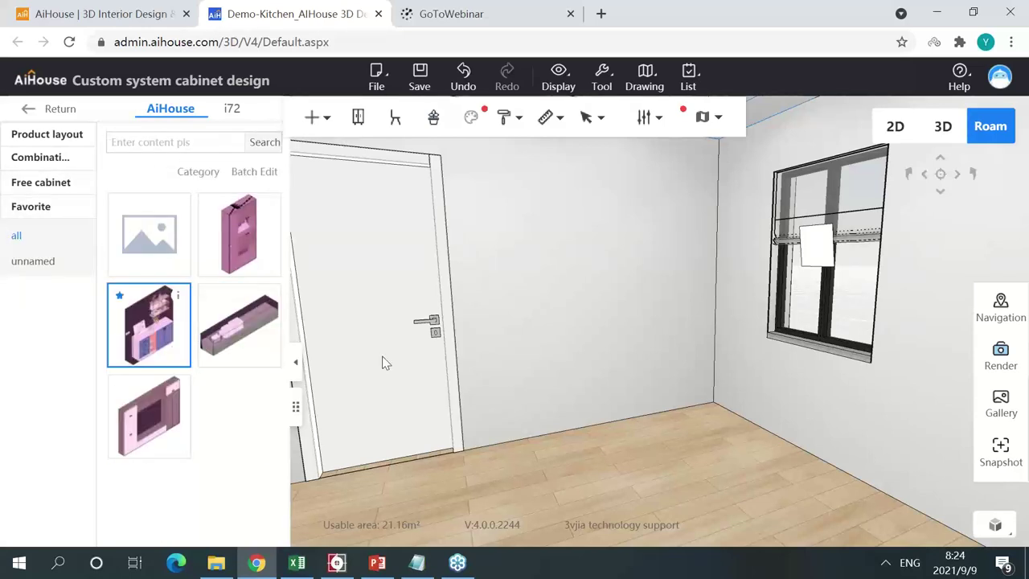
click(619, 439)
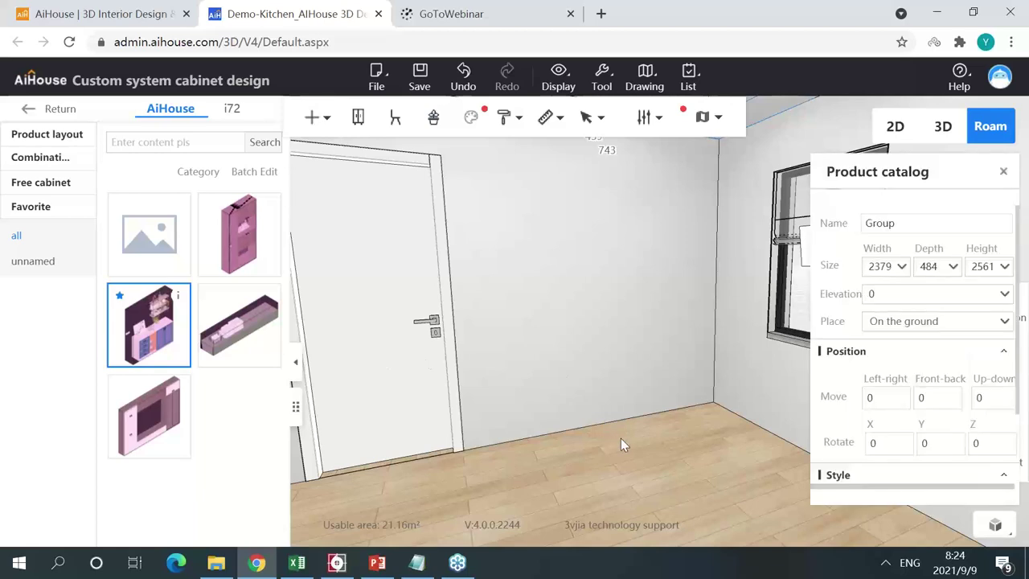
click(619, 386)
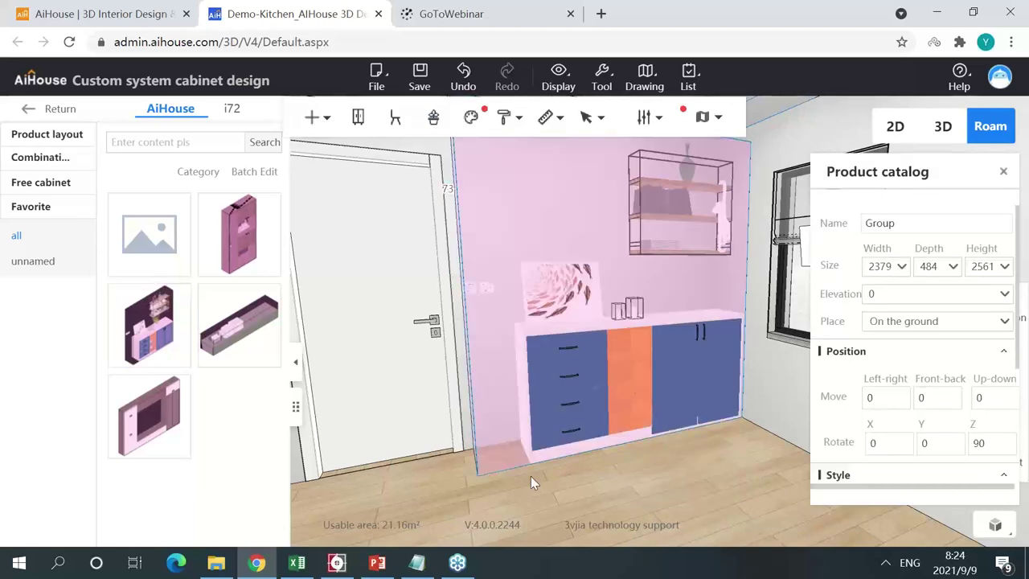
click(733, 458)
drag(733, 458, 78, 135)
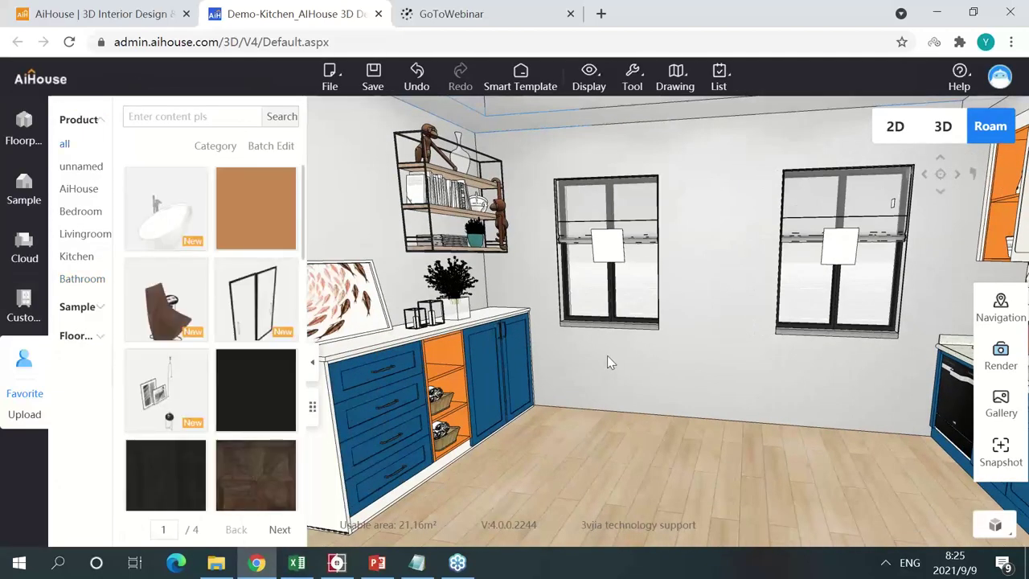
- Place the favourite Kitchen dining set between the windows, nudged slightly left
key(Right)
key(Right)
key(Right)
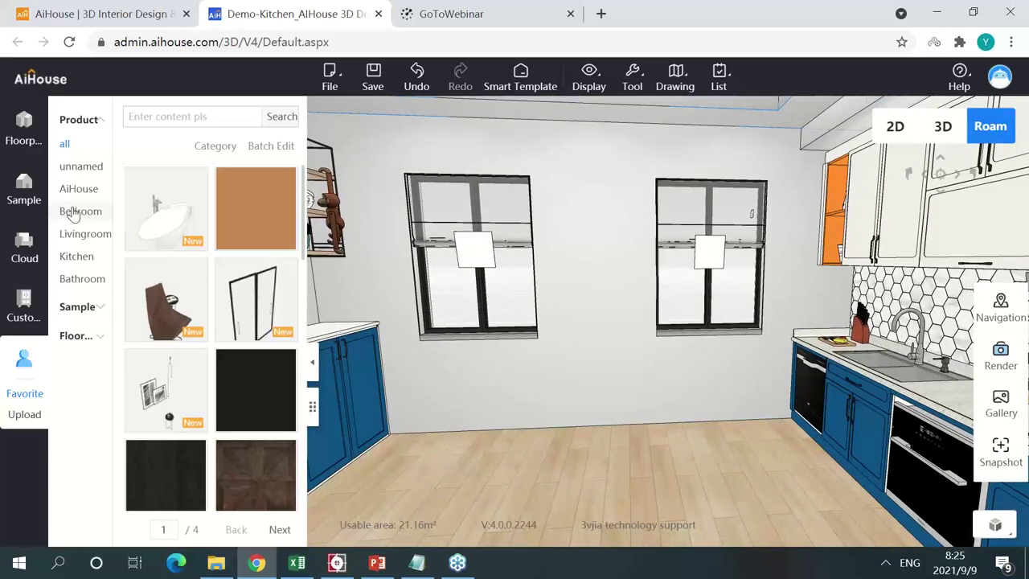
click(70, 260)
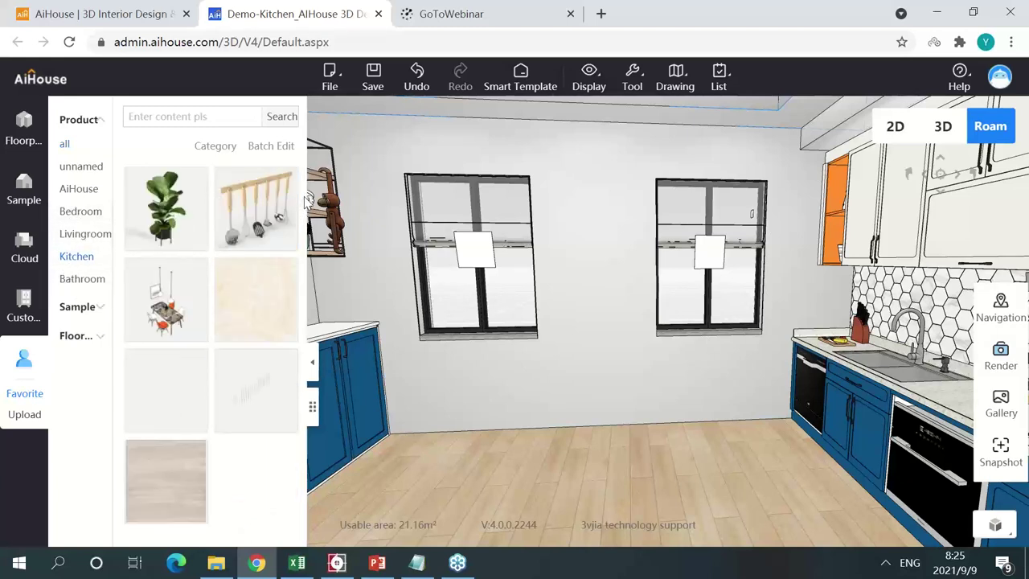
click(160, 294)
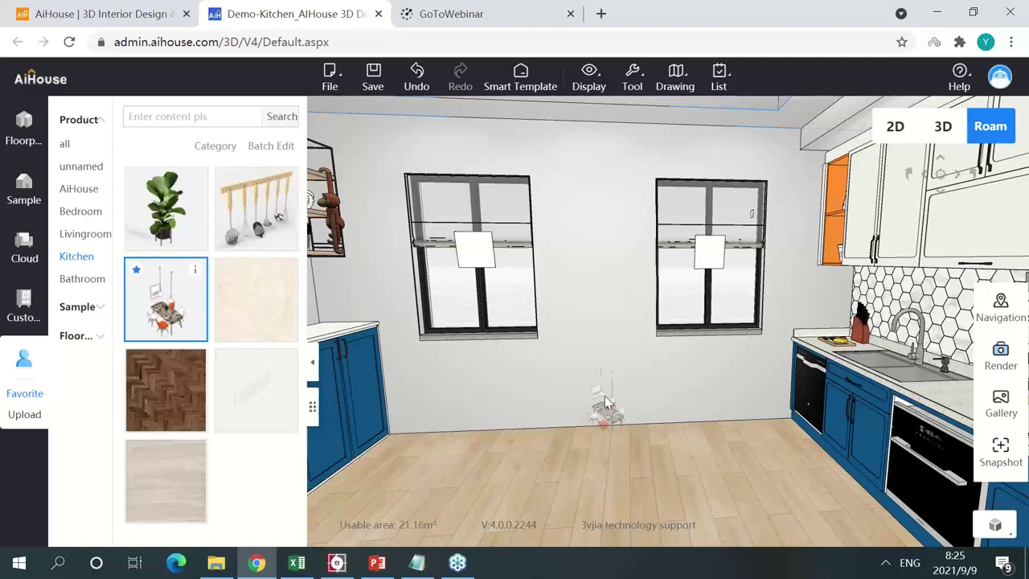
click(606, 404)
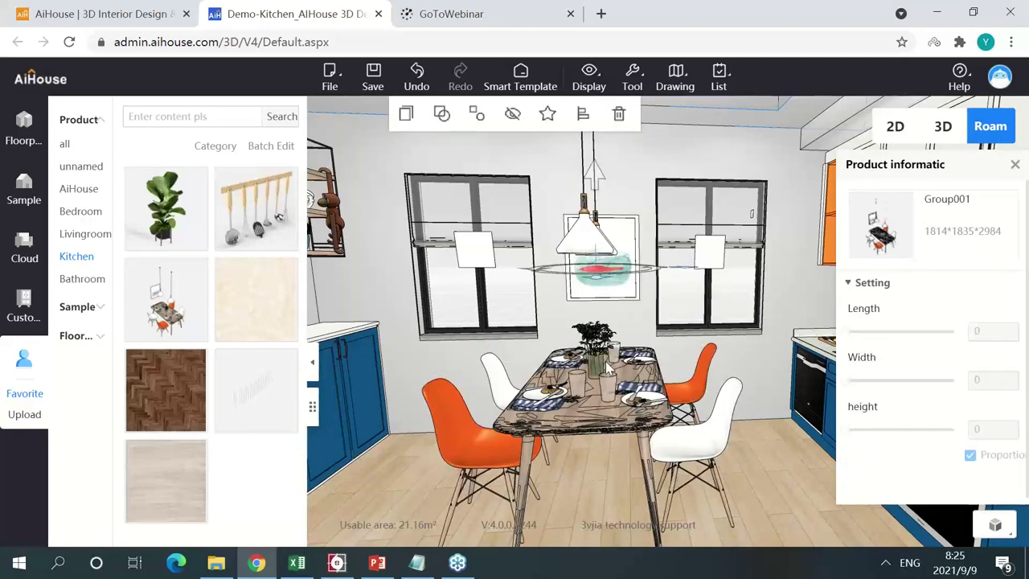
drag(605, 361, 687, 326)
key(Left)
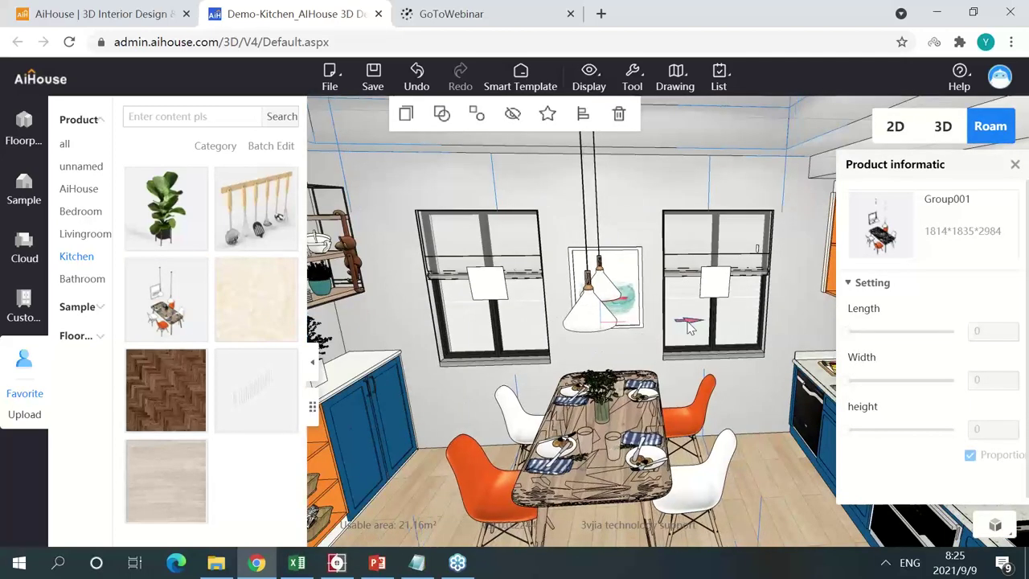
- Place the 1168*181*627 radiator heater beneath the left window
scroll(528, 420, up, 3)
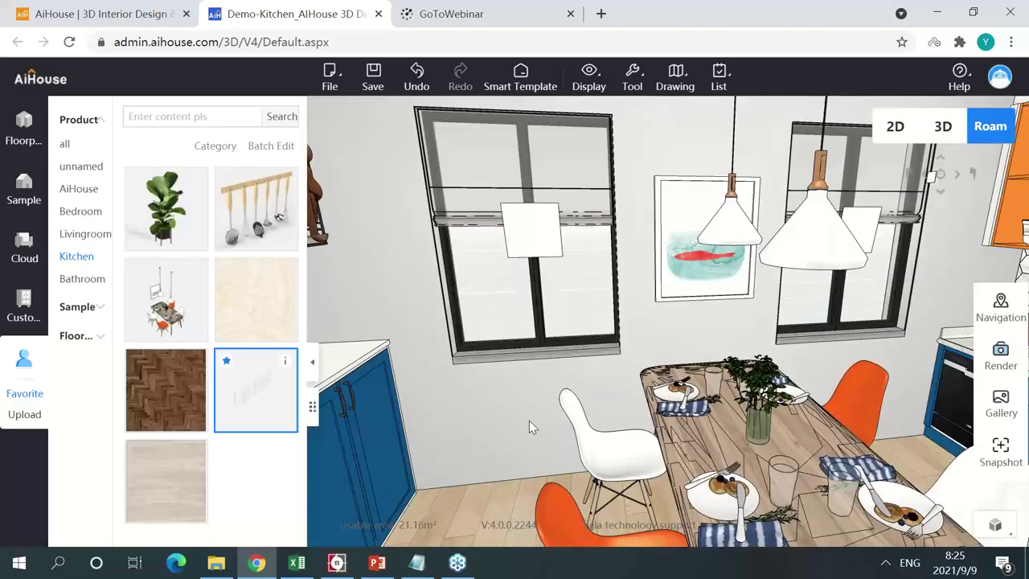
click(285, 408)
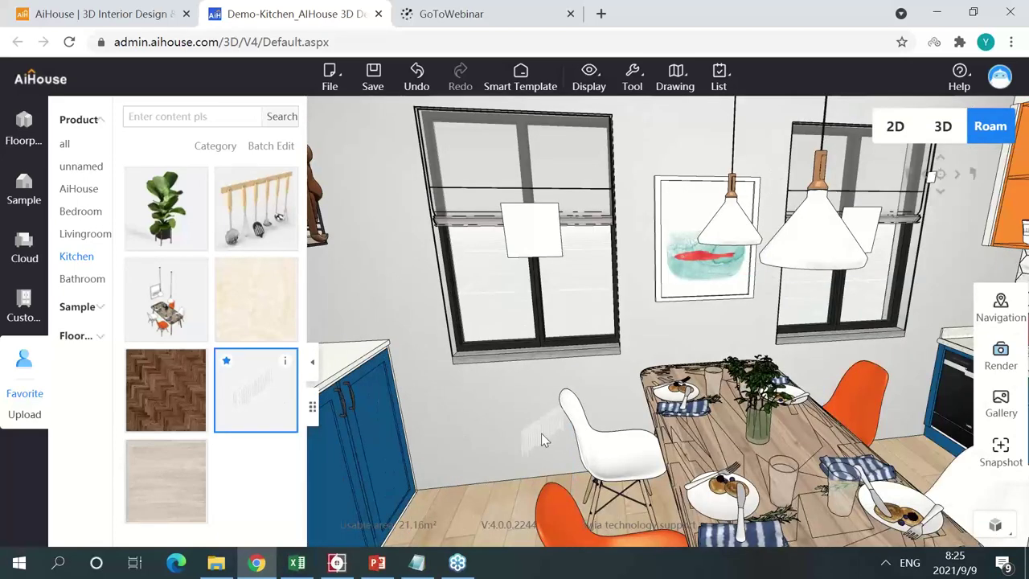
click(539, 434)
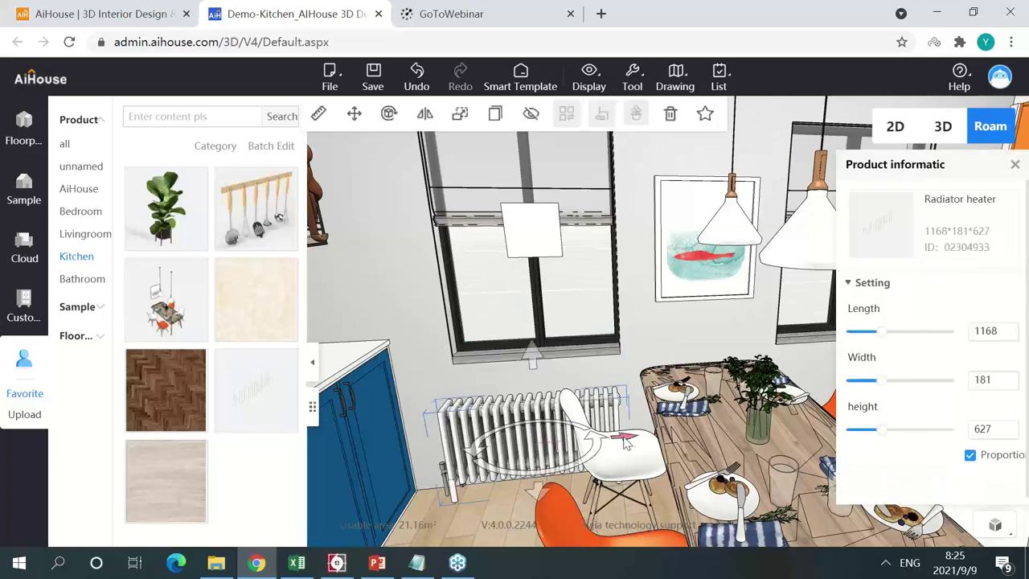
drag(560, 452, 257, 386)
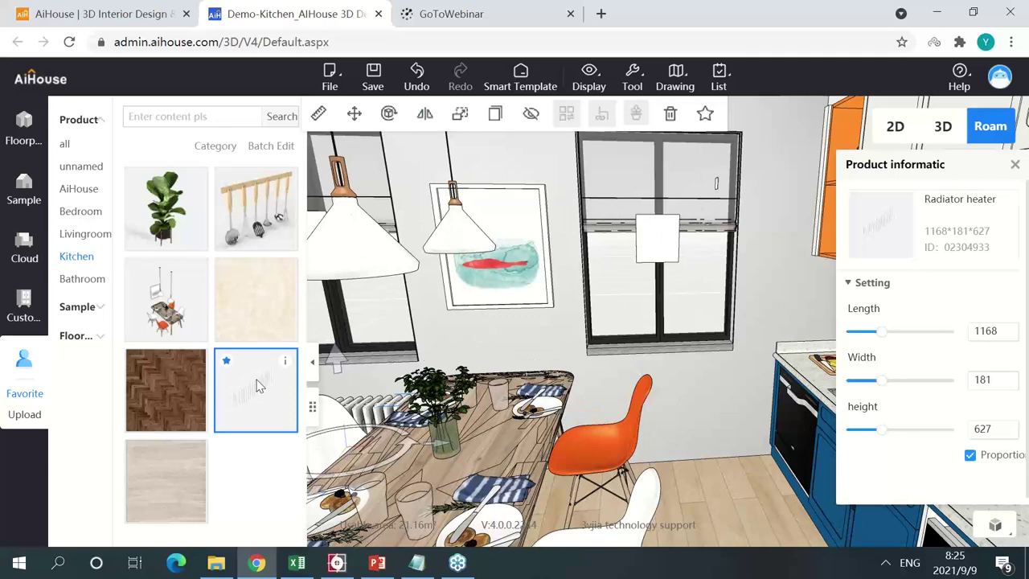
drag(673, 415, 660, 430)
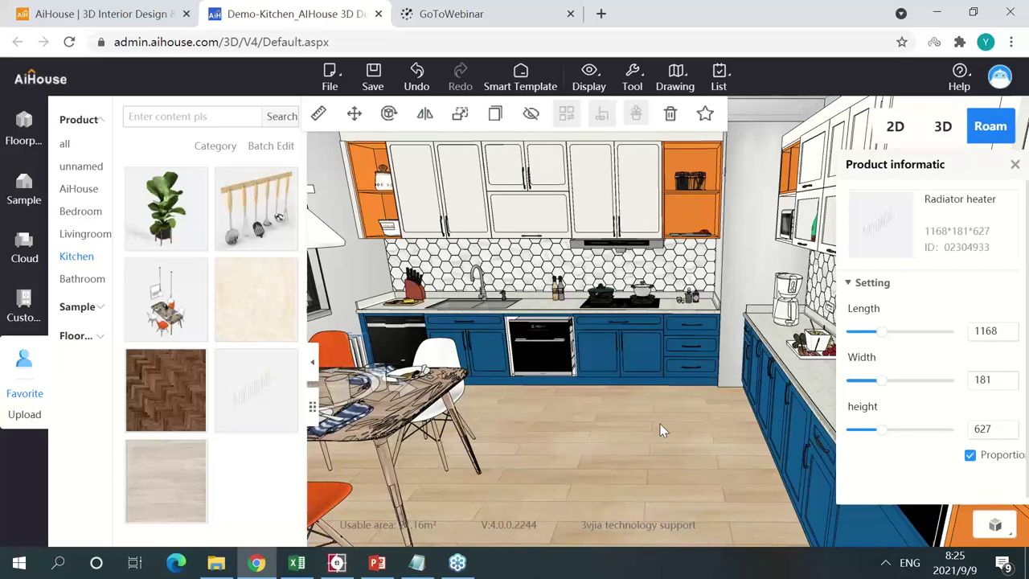
scroll(660, 423, up, 2)
- Apply the favourite 3000*3000 herringbone wood material to the floor and save
click(141, 390)
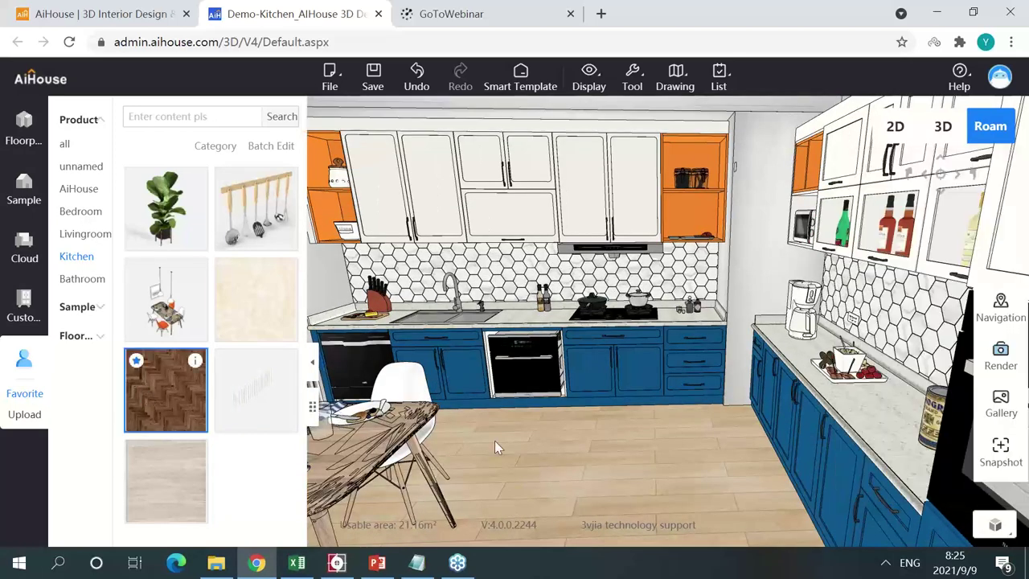
click(541, 463)
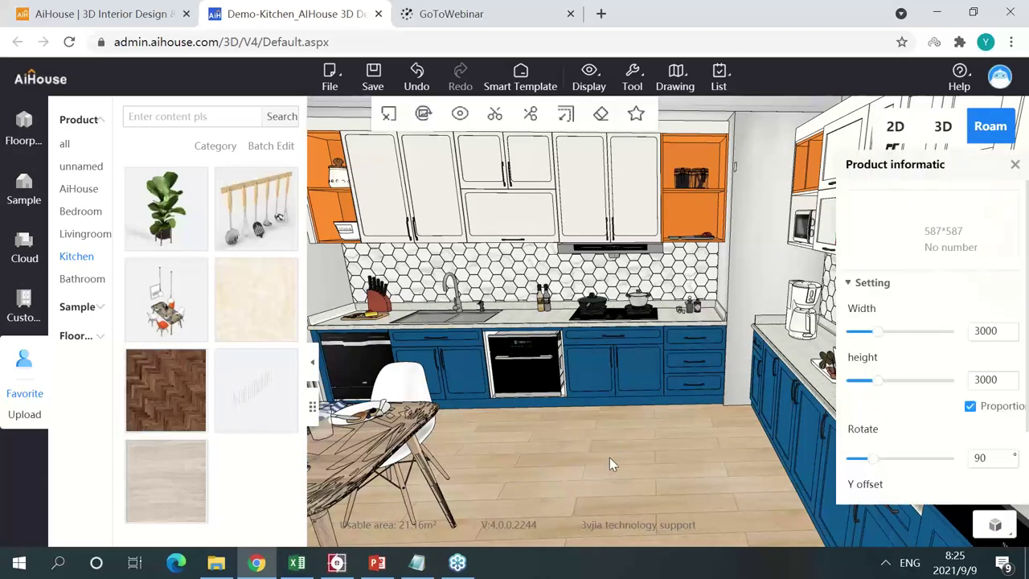
scroll(593, 428, down, 3)
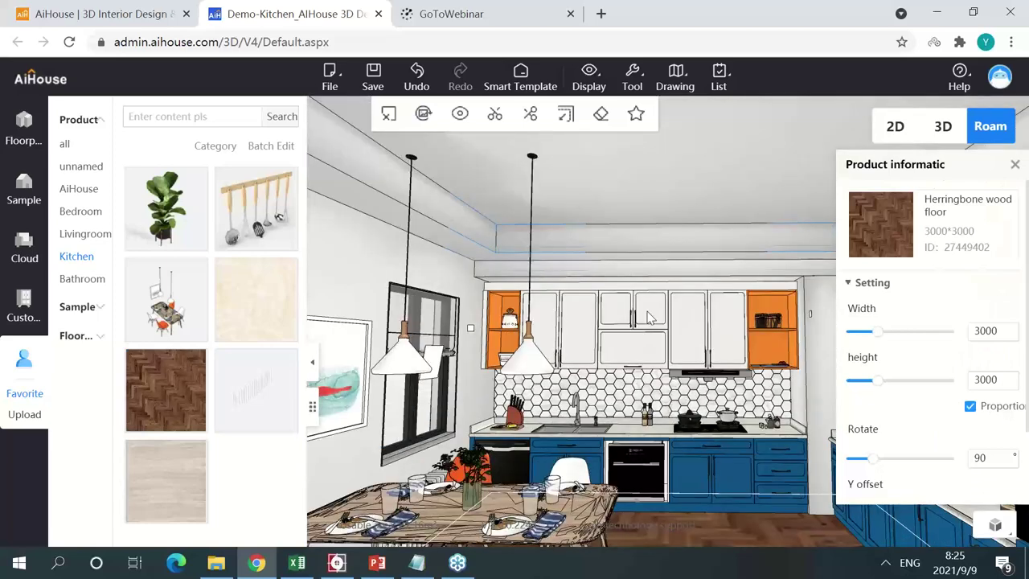
key(ctrl+s)
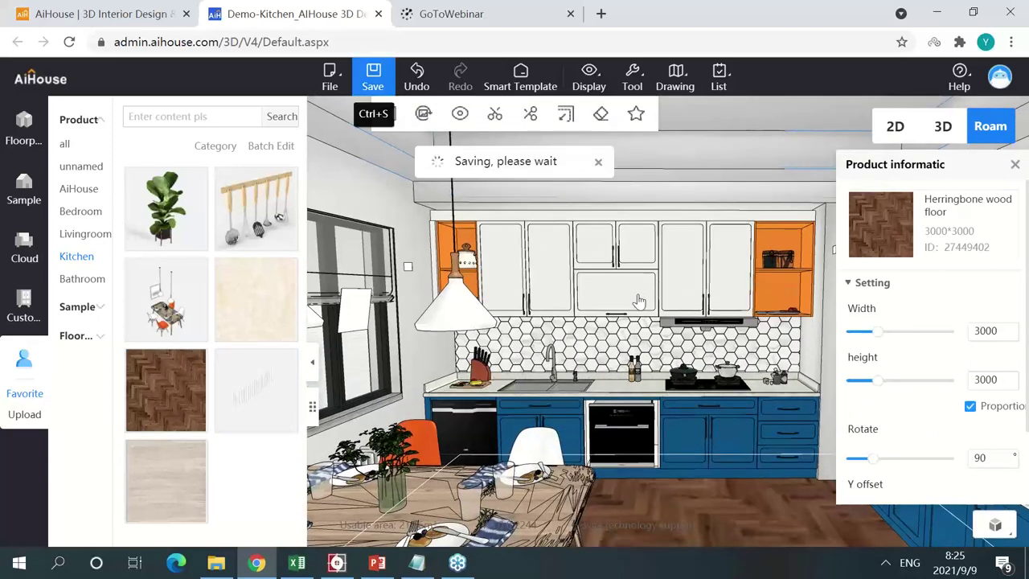
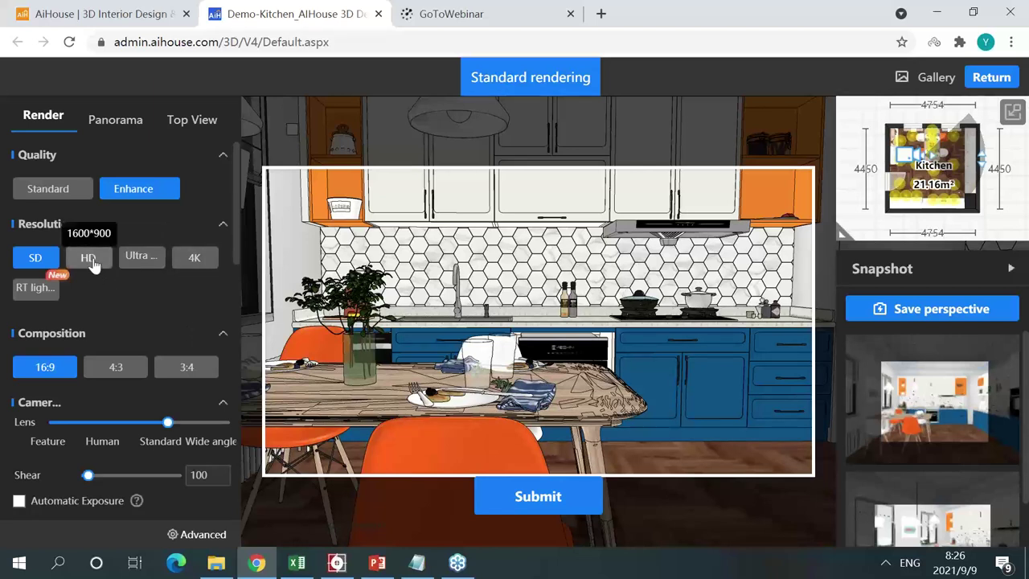
- Set the kitchen render to HD resolution and Standard quality
click(90, 259)
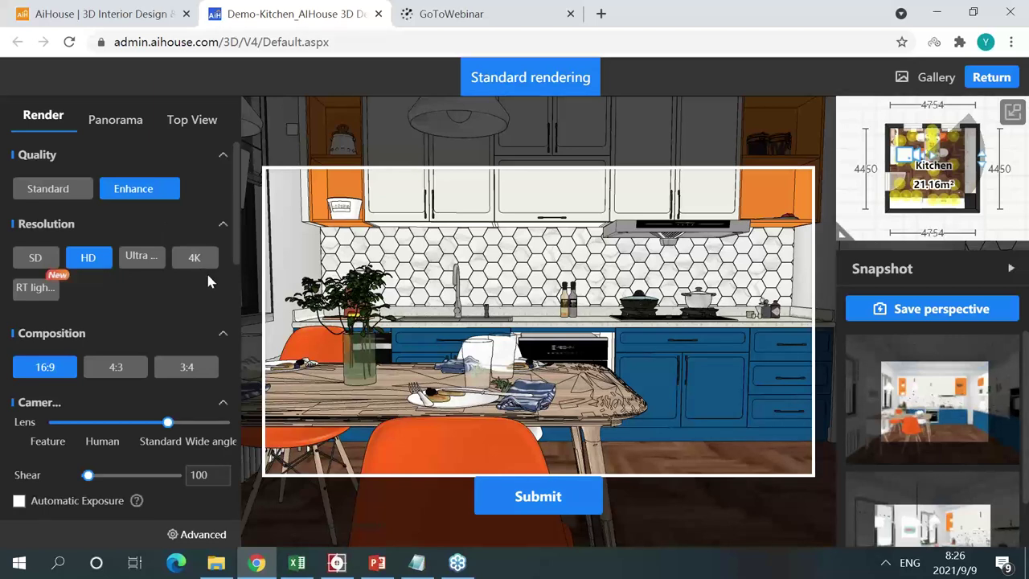
click(48, 193)
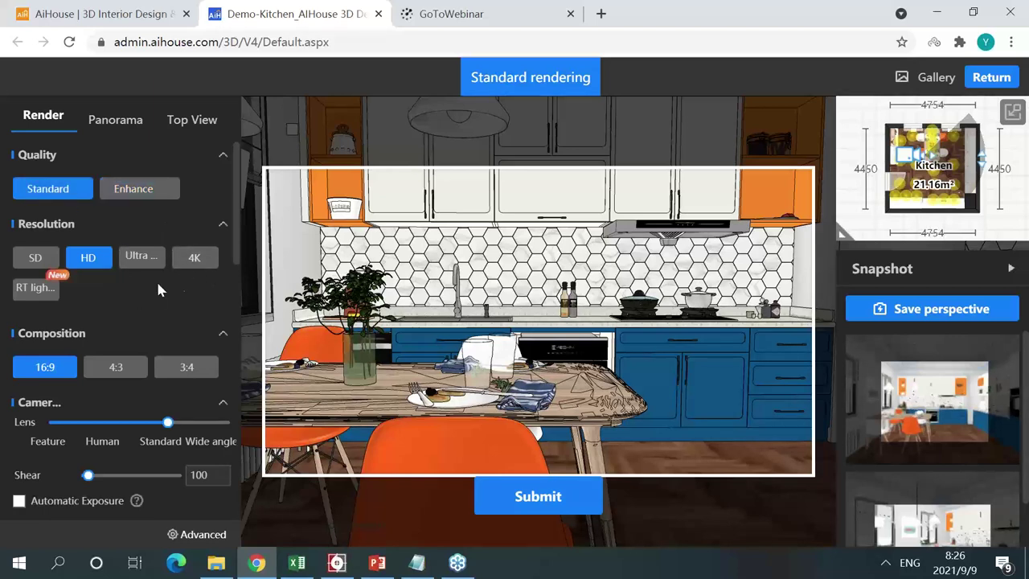
mouse_move(881, 395)
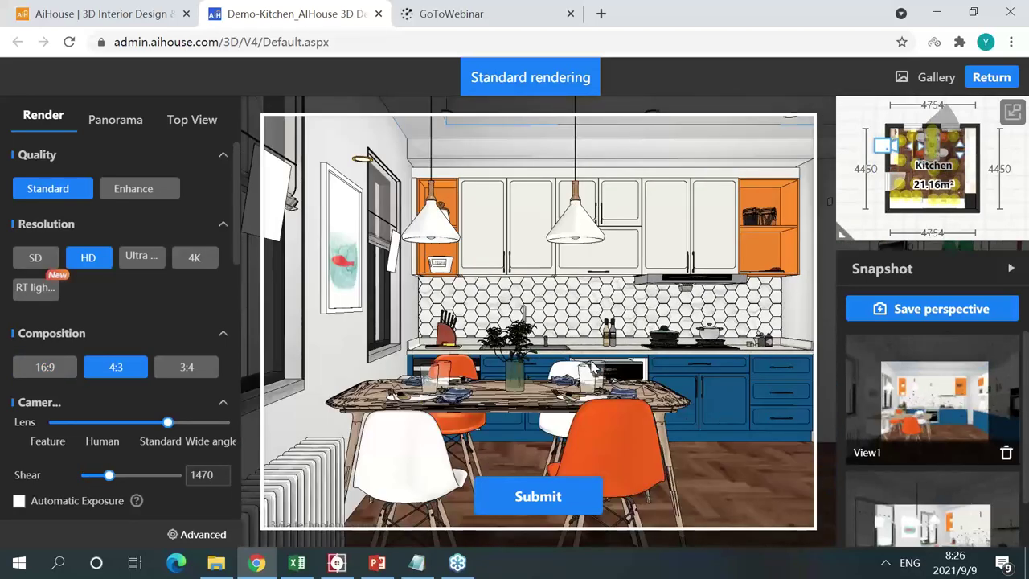
- Keep 4:3 composition, default lighting and the day view, then submit the rendering
scroll(236, 276, down, 4)
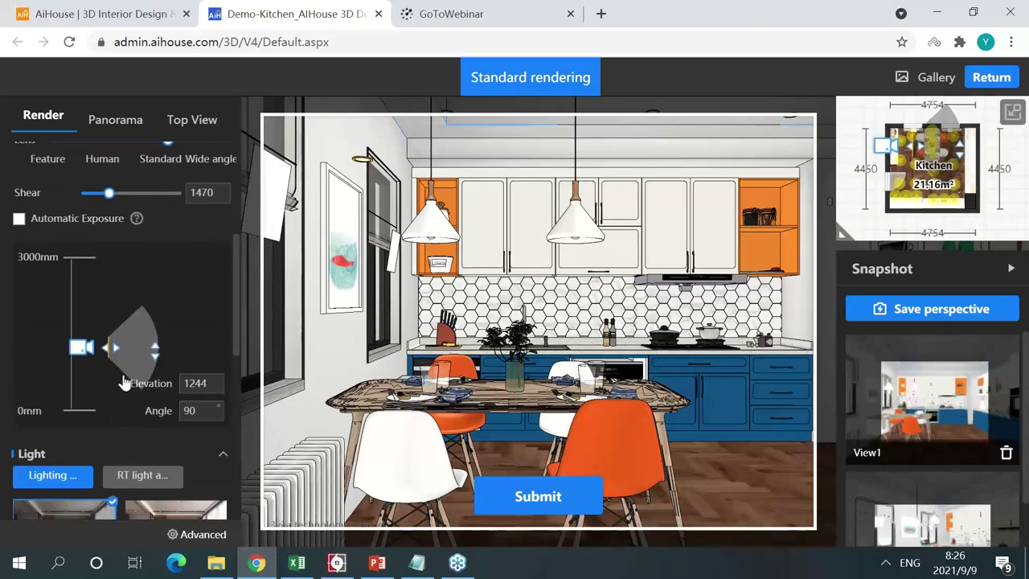
scroll(240, 316, down, 1)
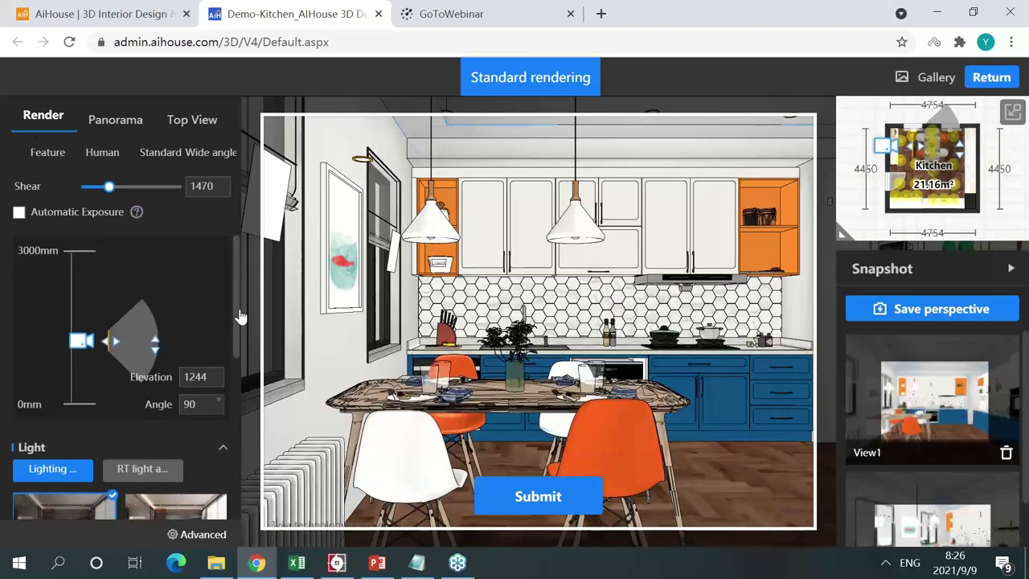
scroll(240, 316, down, 3)
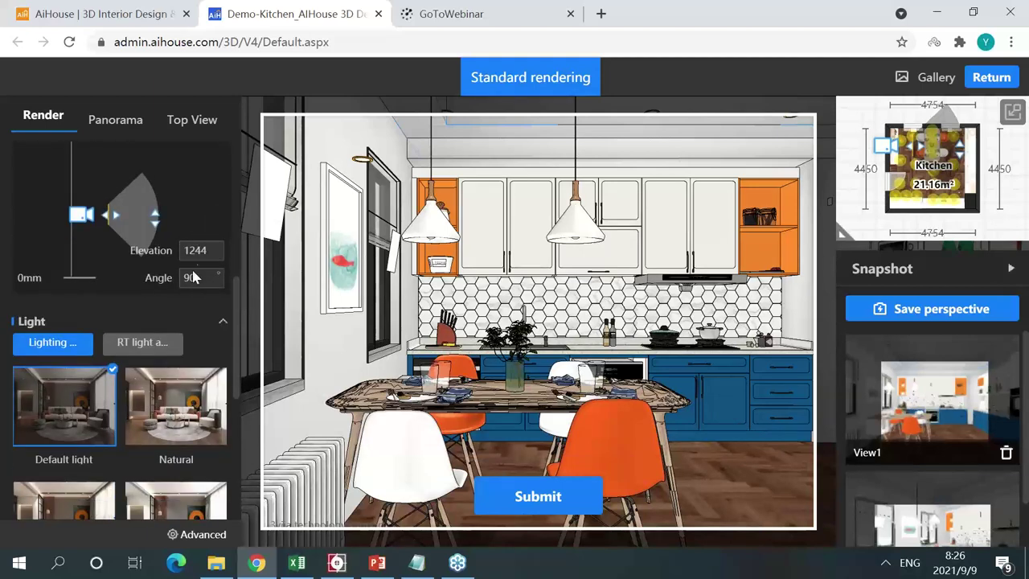
scroll(234, 321, down, 3)
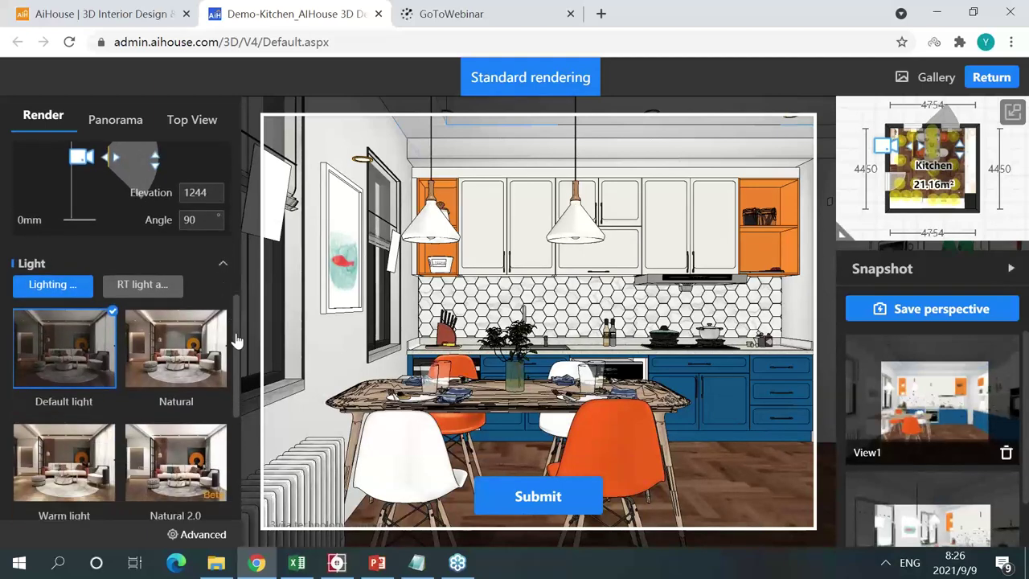
scroll(234, 371, down, 2)
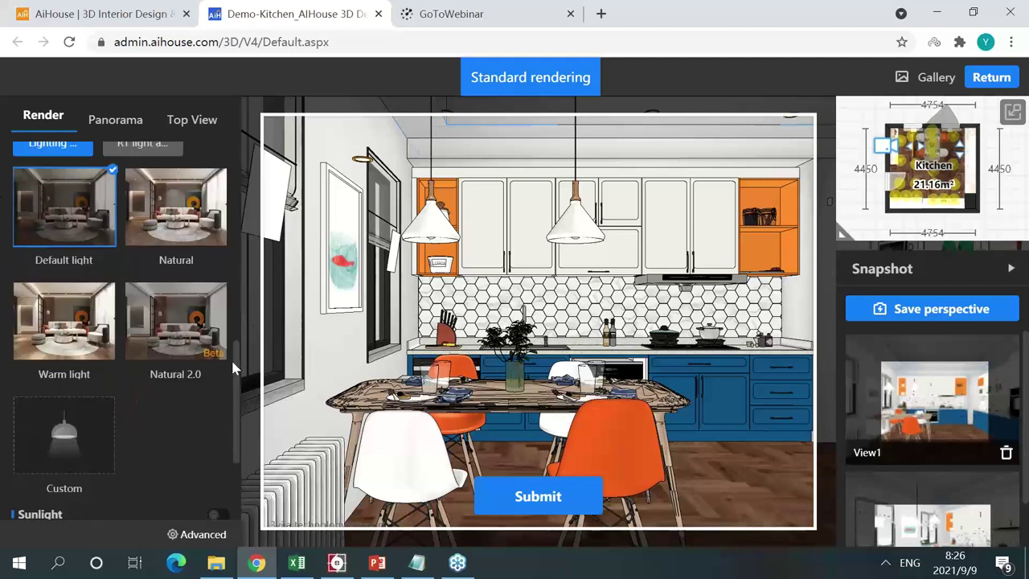
drag(238, 406, 232, 471)
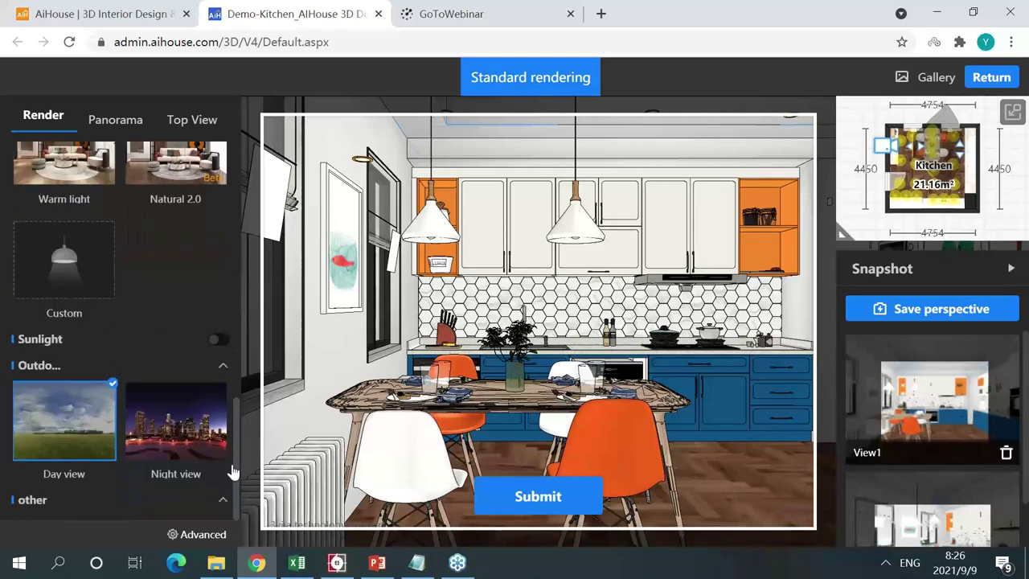
mouse_move(230, 398)
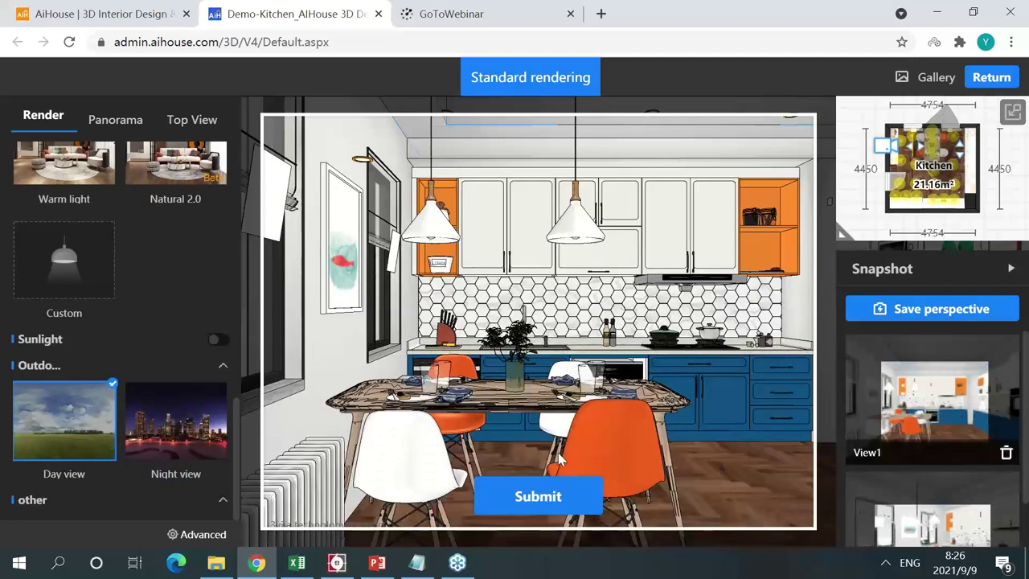
scroll(192, 304, up, 5)
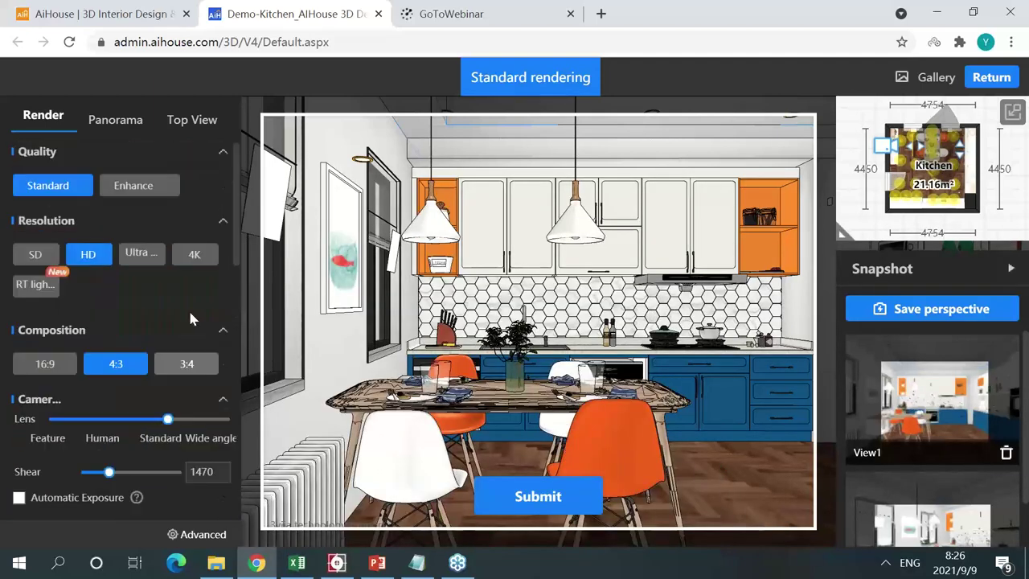
click(538, 497)
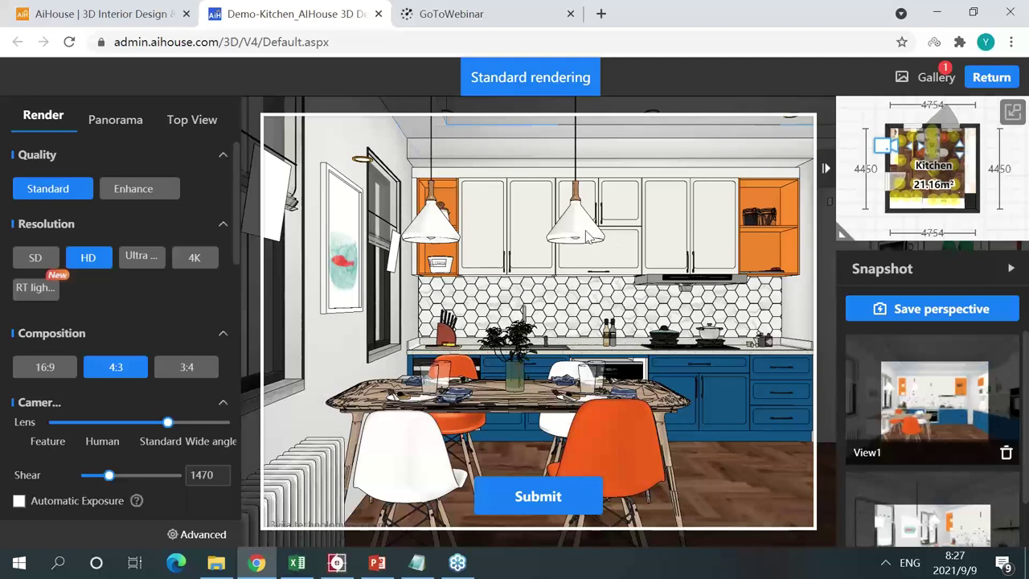
click(901, 78)
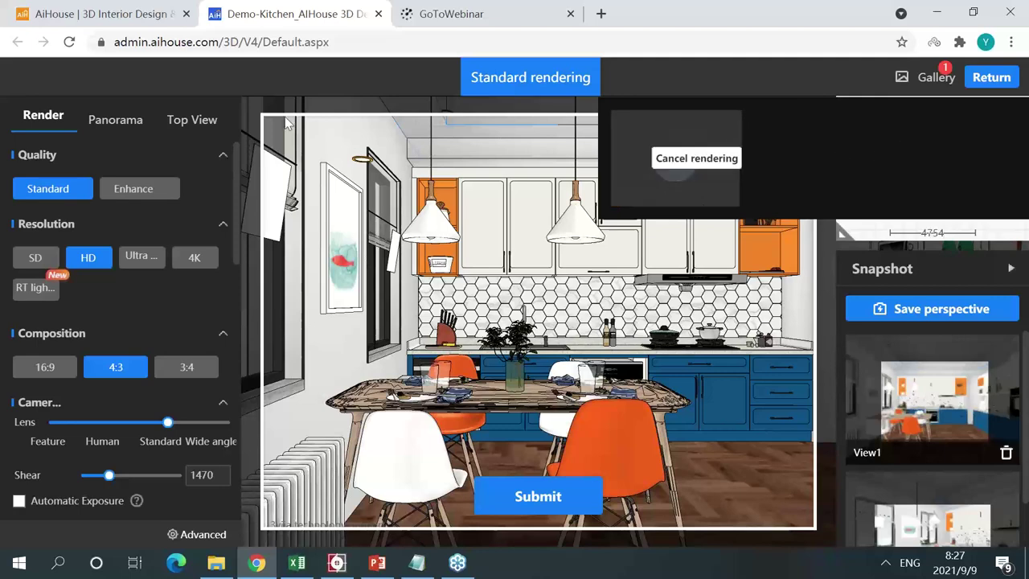
click(675, 156)
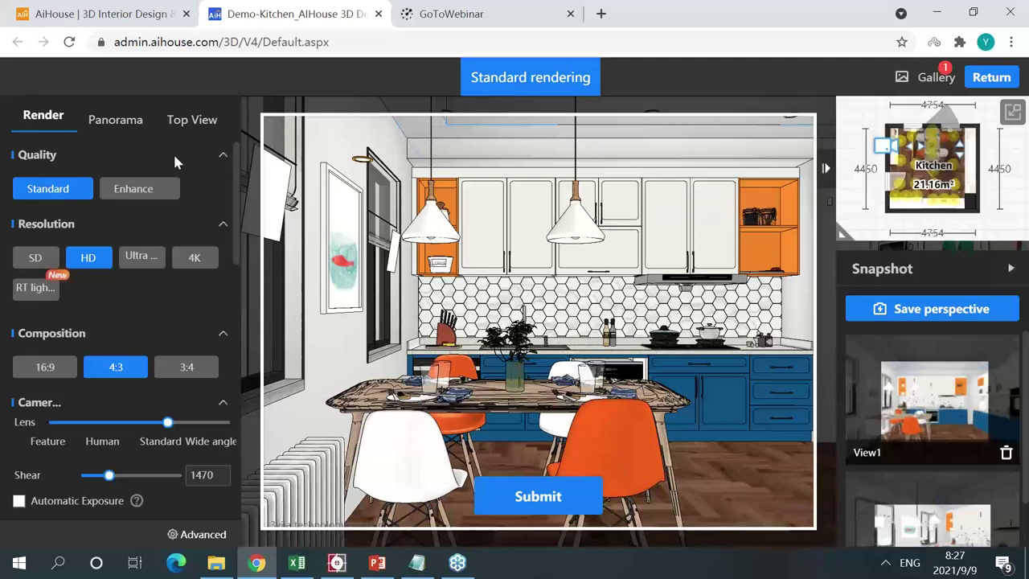
- Switch to panorama rendering and turn the roaming view toward the stove wall
click(101, 128)
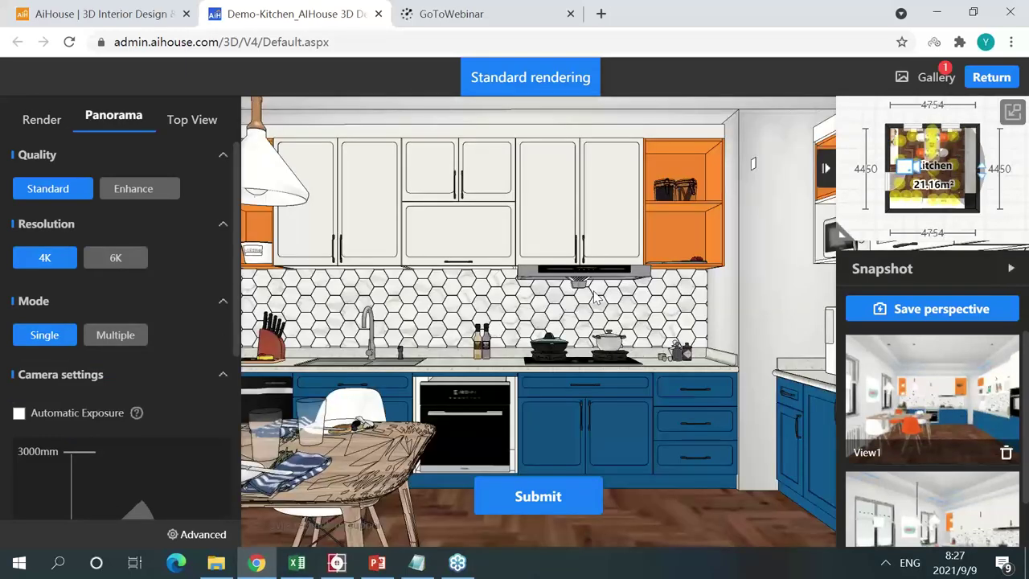
scroll(594, 301, up, 3)
drag(594, 309, 335, 304)
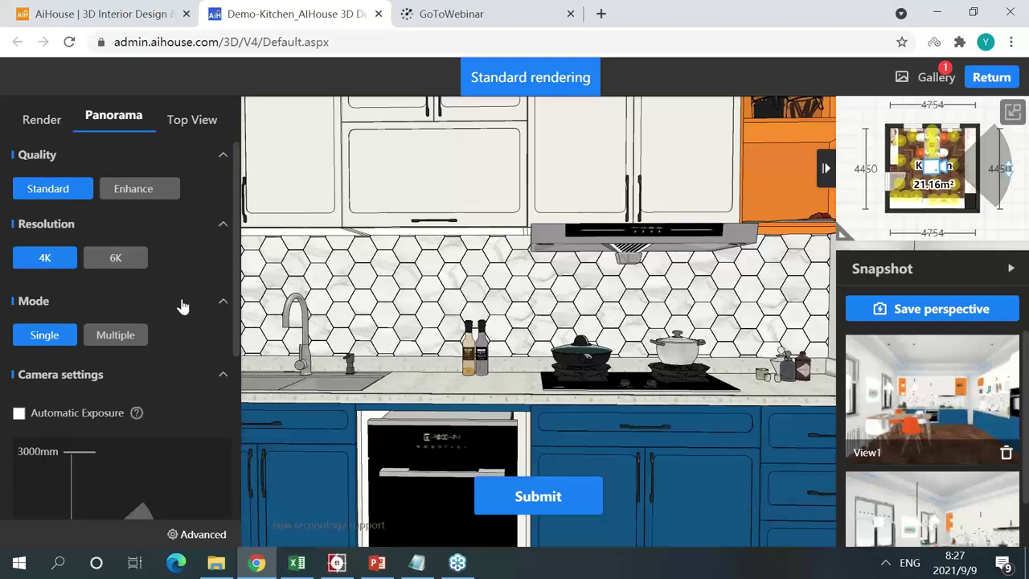
scroll(180, 305, down, 1)
scroll(182, 306, down, 2)
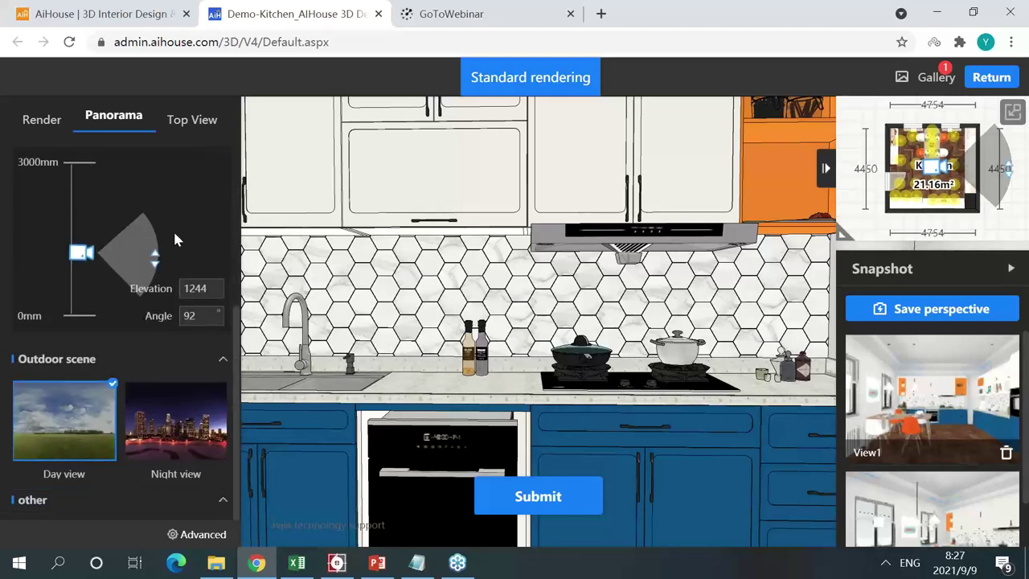
scroll(178, 239, up, 3)
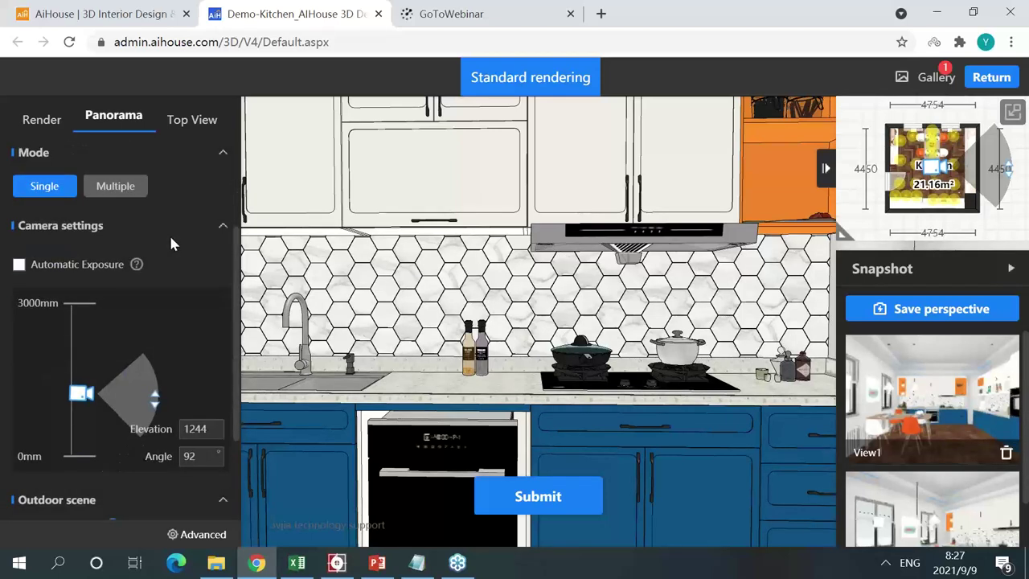
scroll(171, 243, up, 1)
- Submit the Standard 4K panorama and check both renderings' progress in the gallery
click(565, 486)
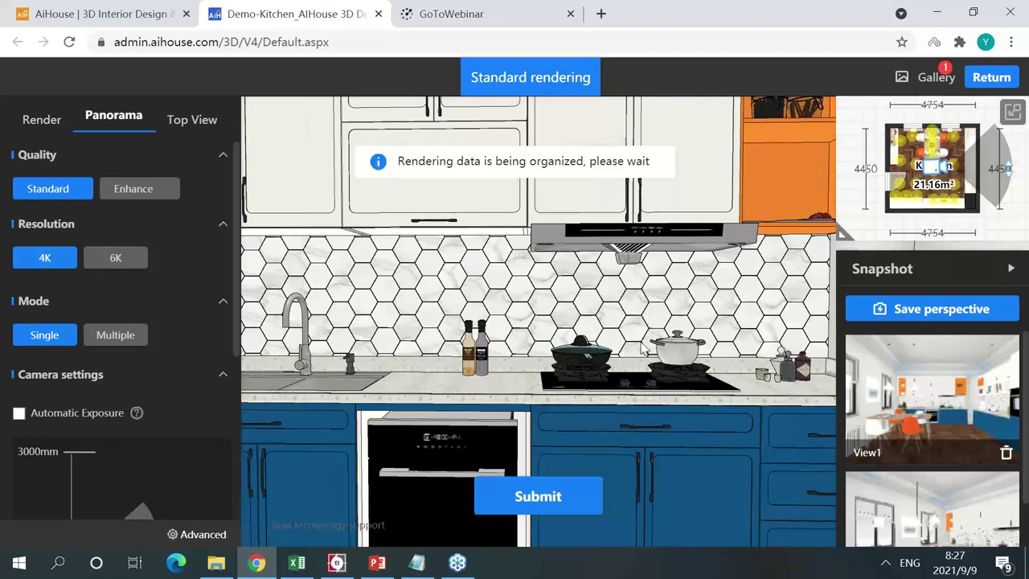
click(923, 78)
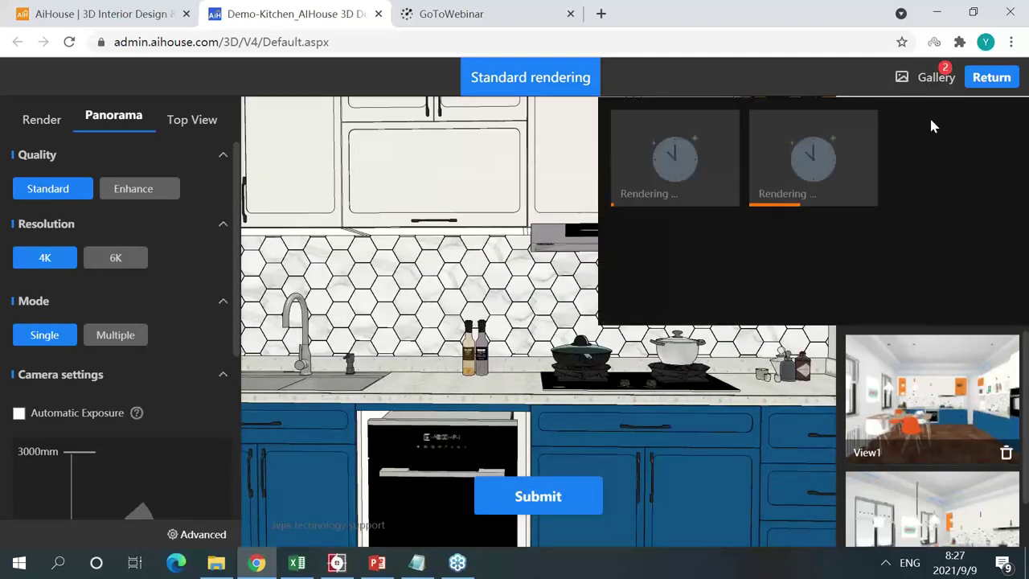
click(918, 121)
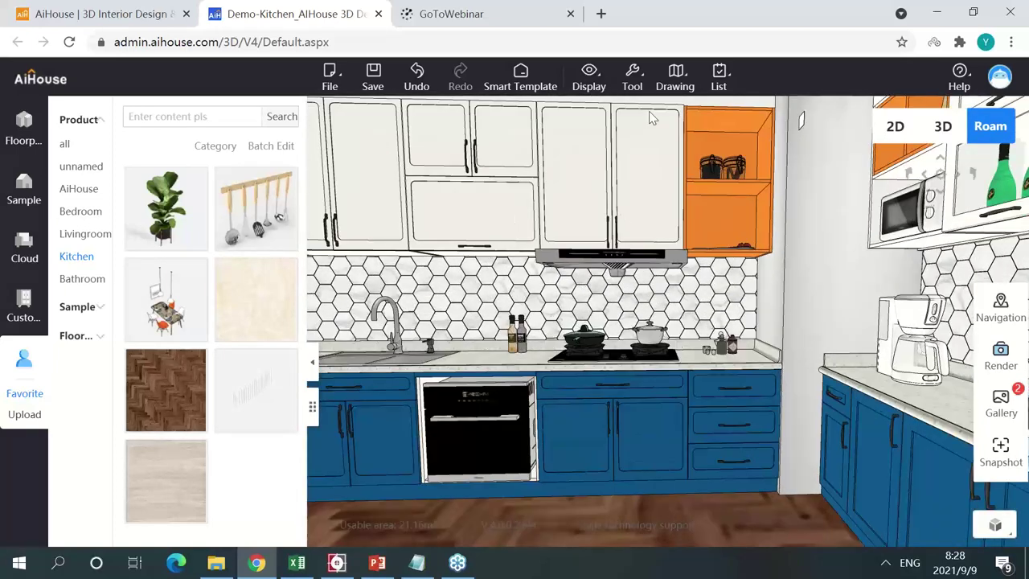
- Export CAD drawings for the Kitchen cabinets with one-click export
click(676, 81)
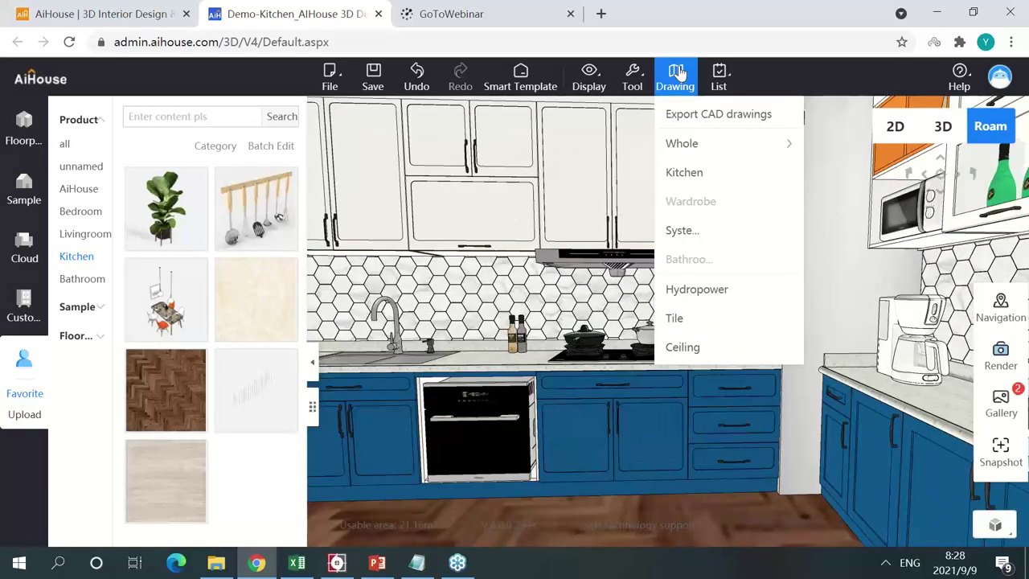
click(715, 116)
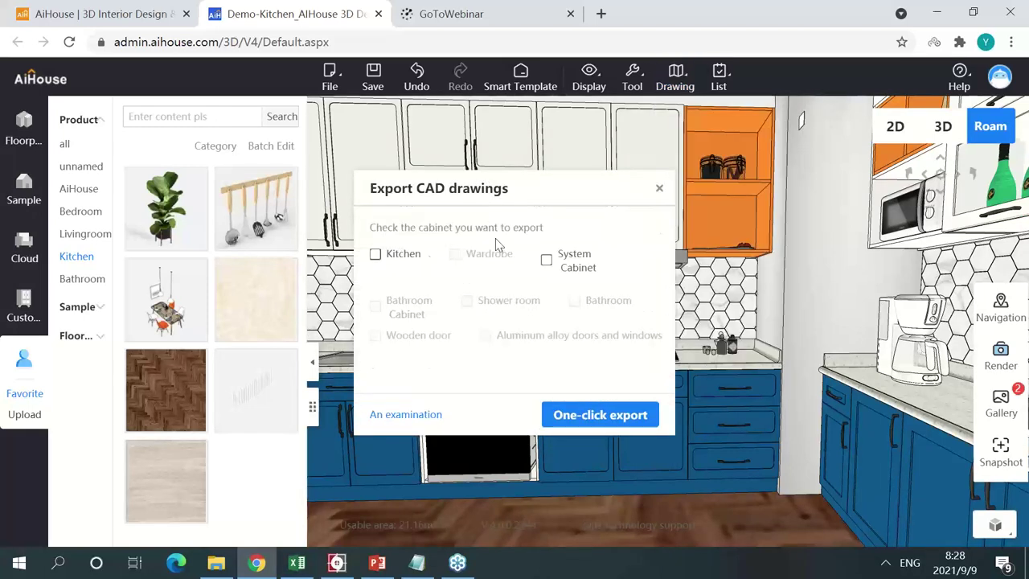
click(391, 259)
click(590, 412)
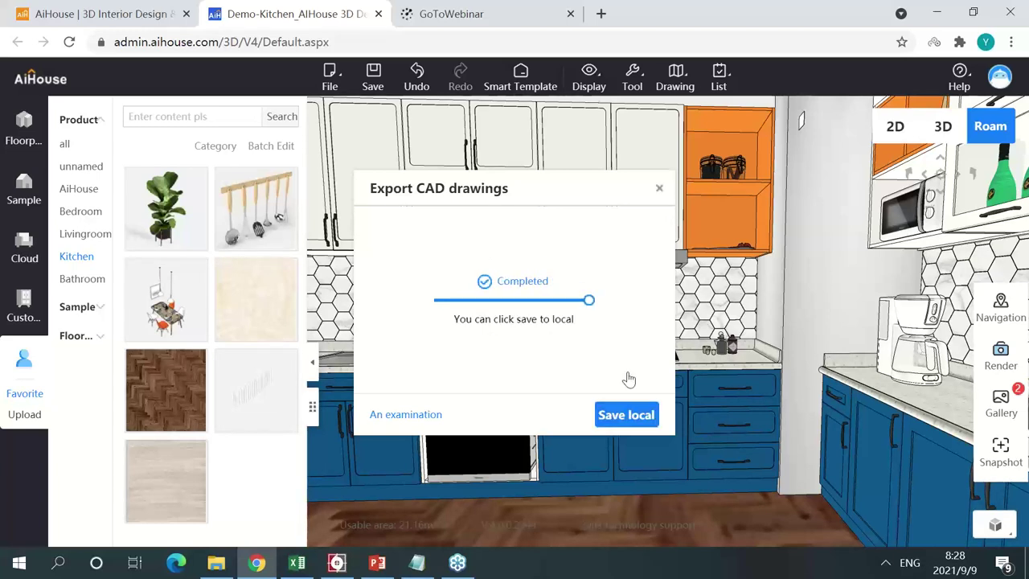
- Save the generated DWG file locally and switch to CADSee Plus
click(640, 415)
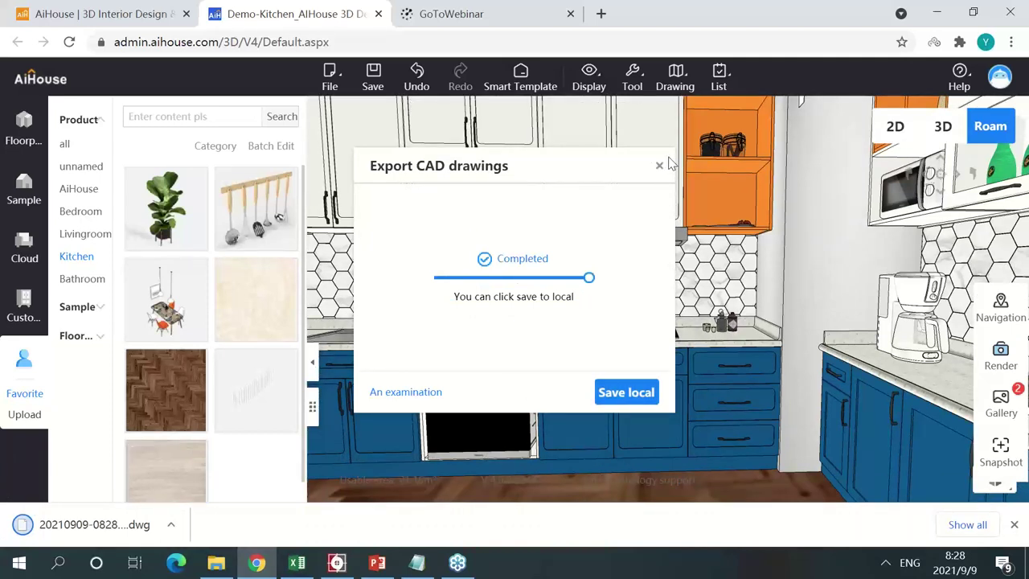
click(660, 168)
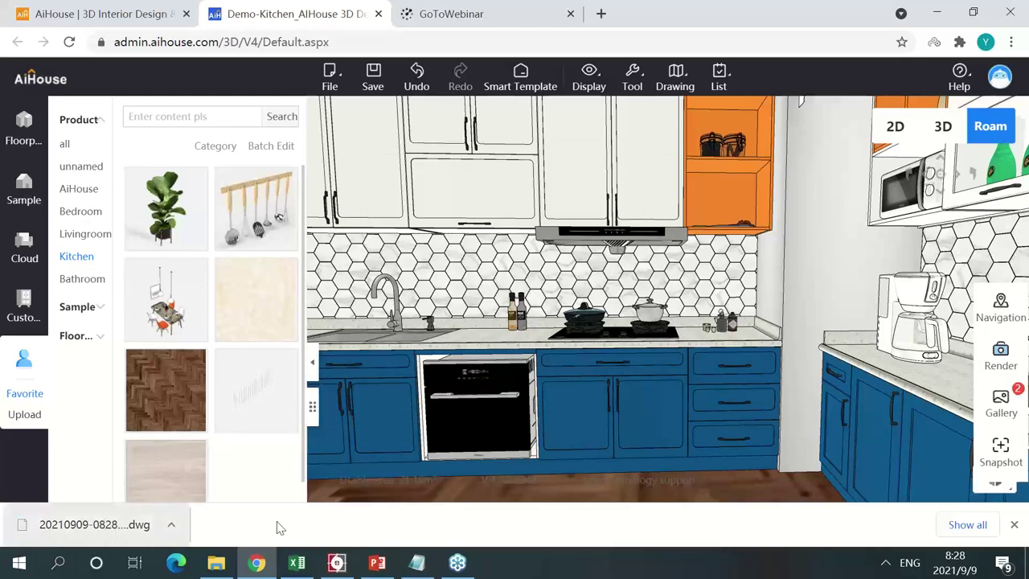
click(336, 563)
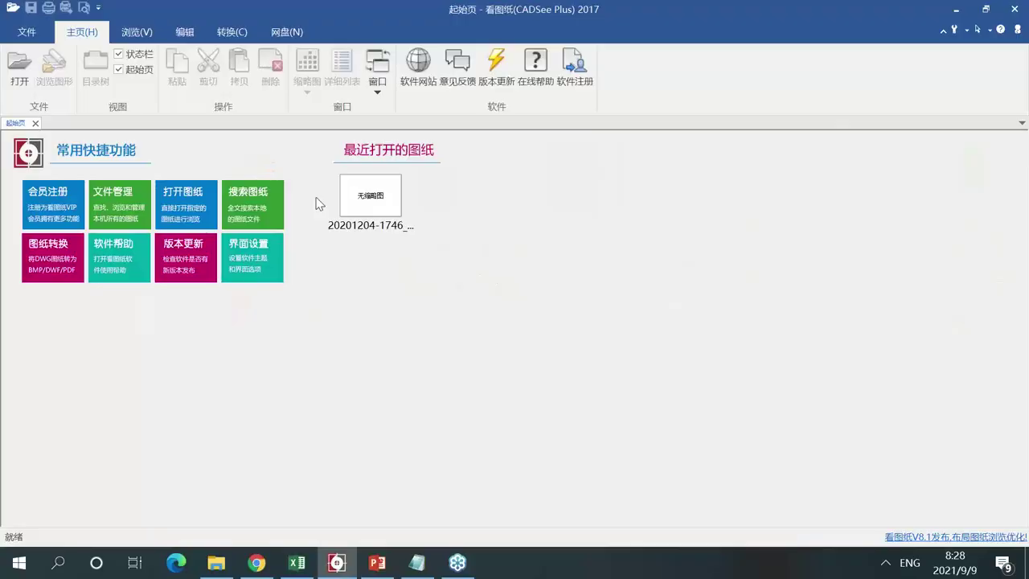
key(ctrl+o)
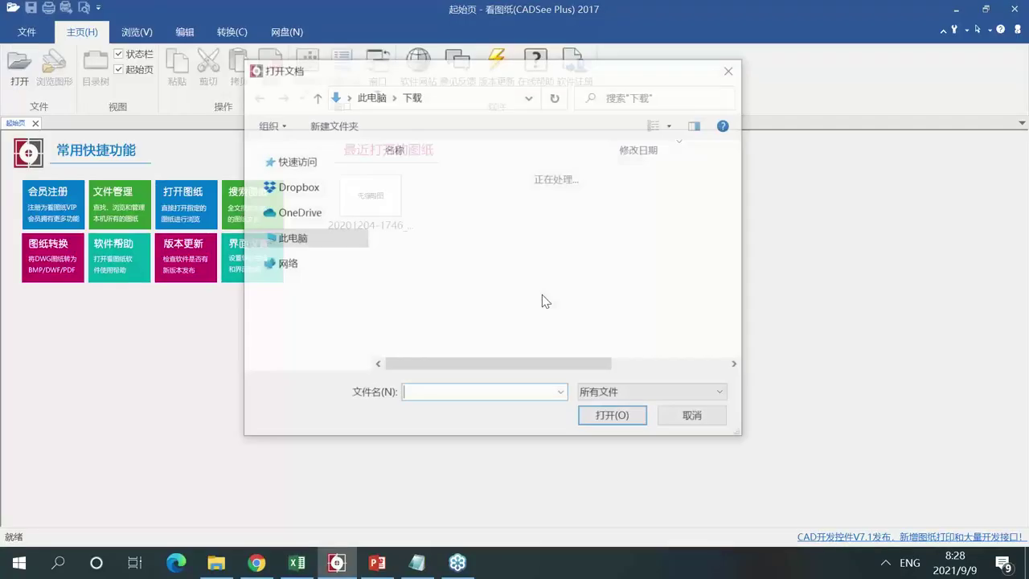
click(460, 194)
double_click(460, 193)
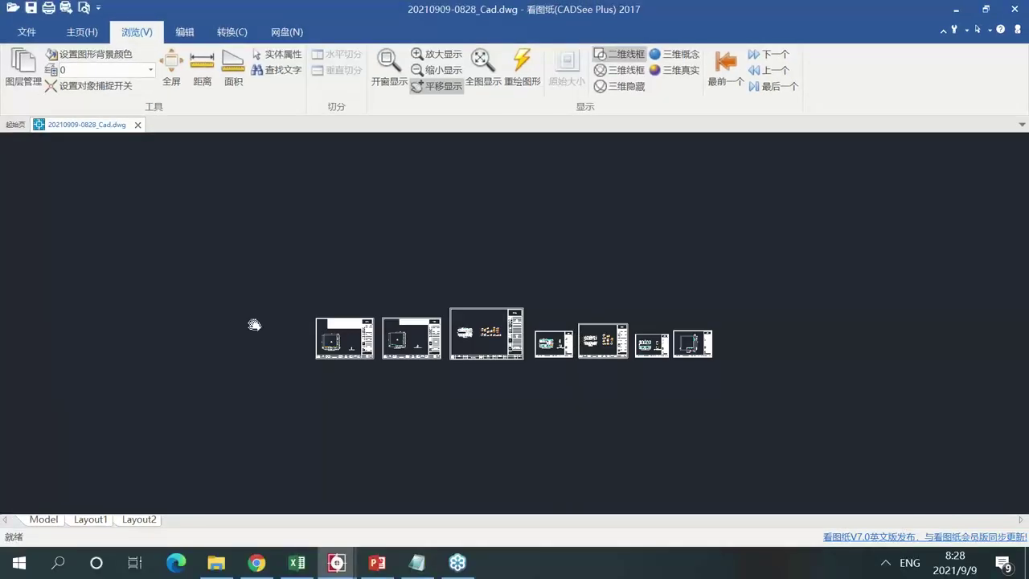
- Pan across the cabinet sheets to the table top plan, then close the viewer
scroll(330, 340, up, 5)
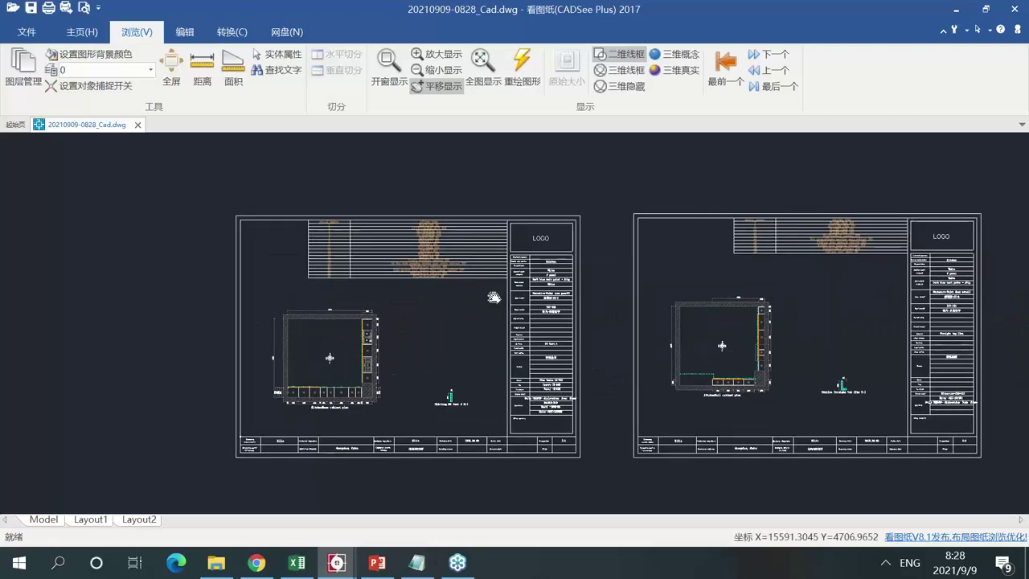
scroll(499, 285, up, 1)
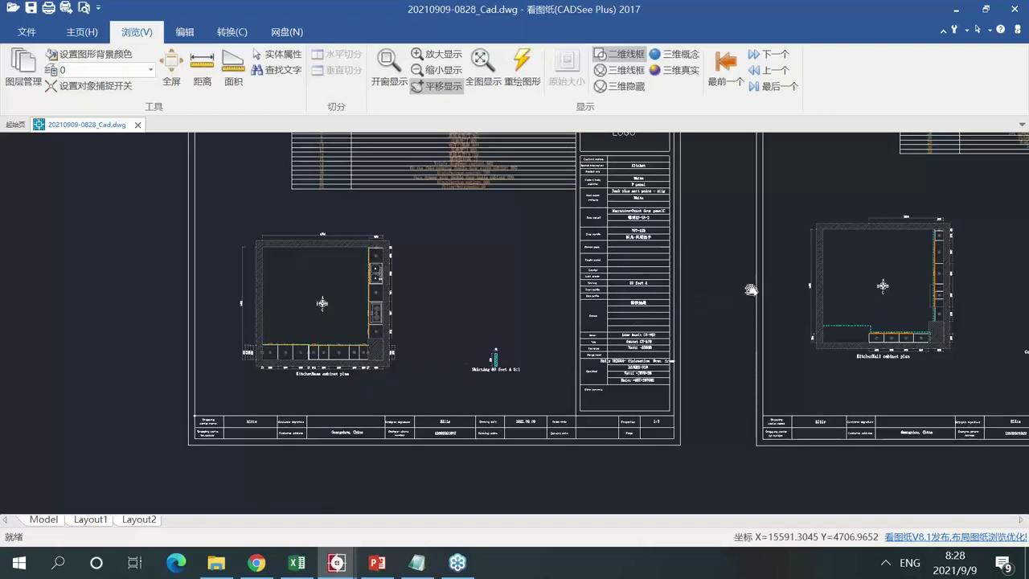
scroll(461, 274, up, 1)
scroll(461, 274, down, 1)
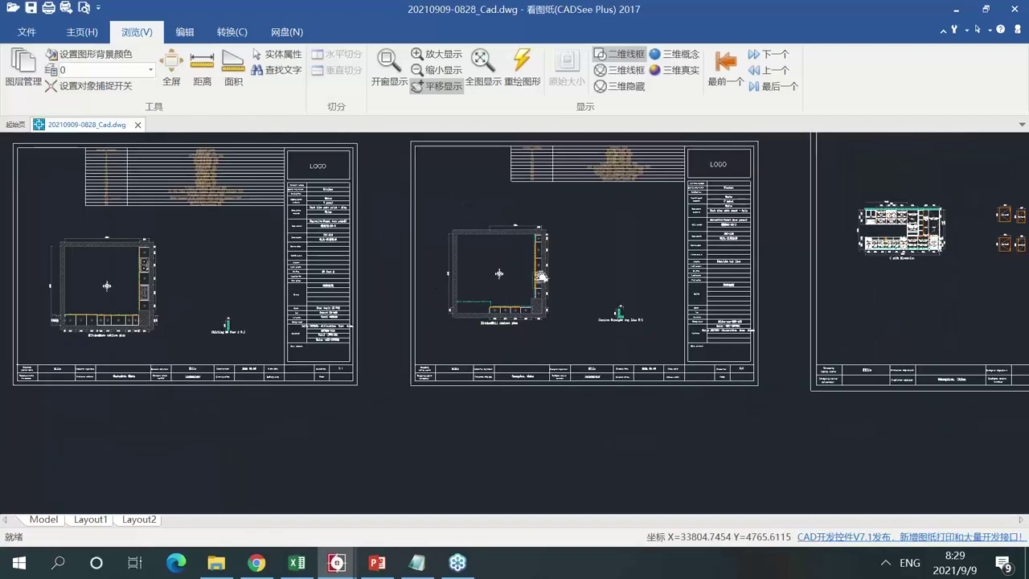
scroll(539, 270, up, 2)
mouse_move(770, 303)
mouse_down()
mouse_move(345, 271)
mouse_move(450, 313)
mouse_move(323, 316)
mouse_move(602, 314)
mouse_move(583, 301)
mouse_move(654, 214)
mouse_move(429, 254)
mouse_up()
drag(683, 265, 410, 265)
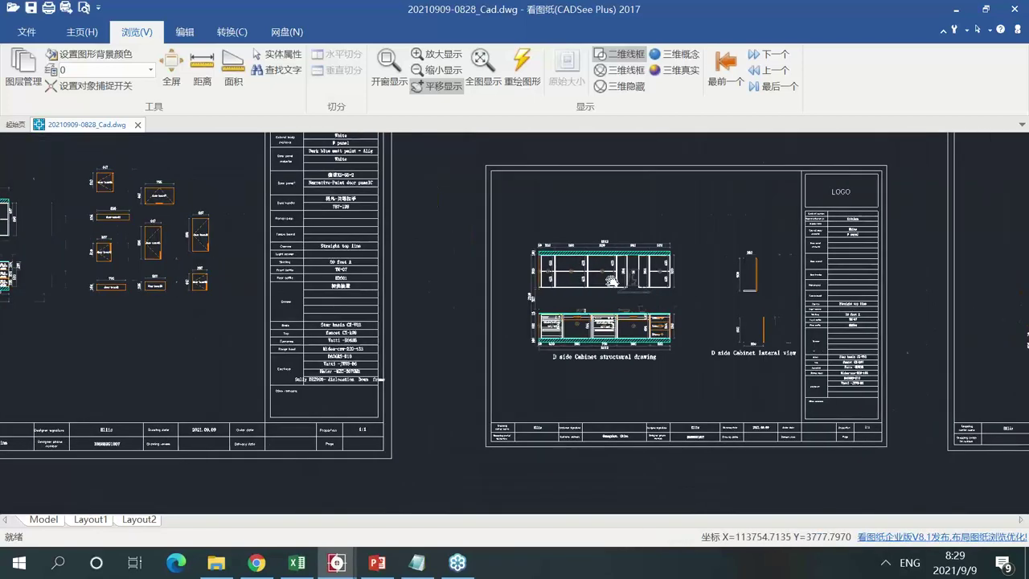
drag(546, 265, 409, 266)
drag(777, 269, 410, 269)
drag(611, 272, 411, 271)
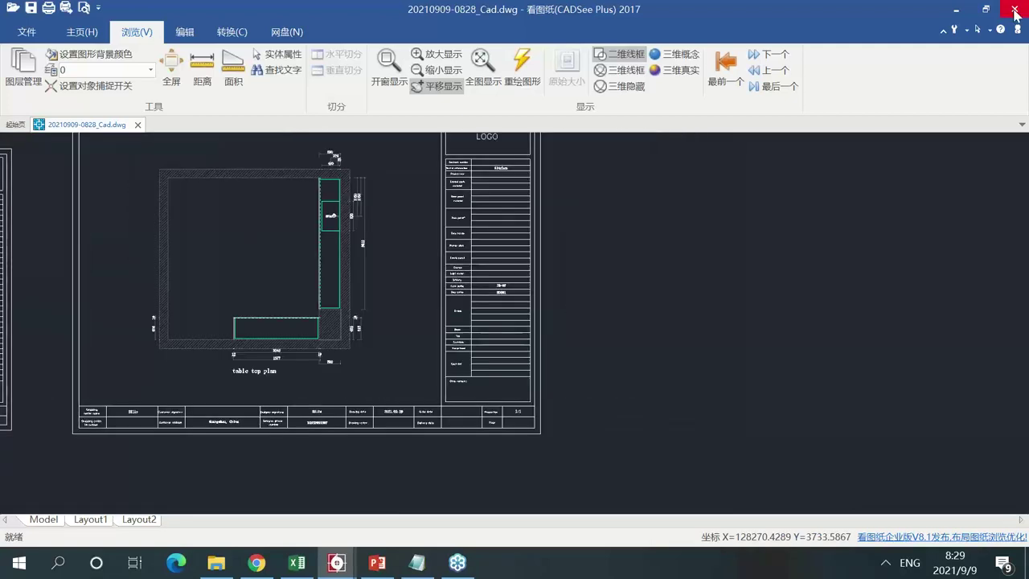
key(alt+F4)
- View the Kitchen module quotations, close the dialog and bring up the Excel cabinet quotation
mouse_move(718, 87)
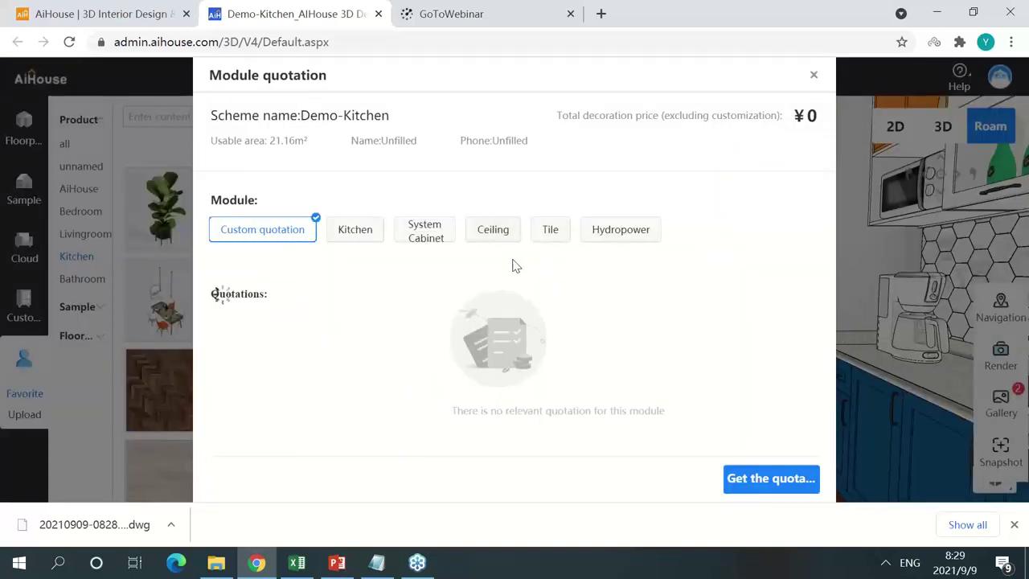
click(357, 232)
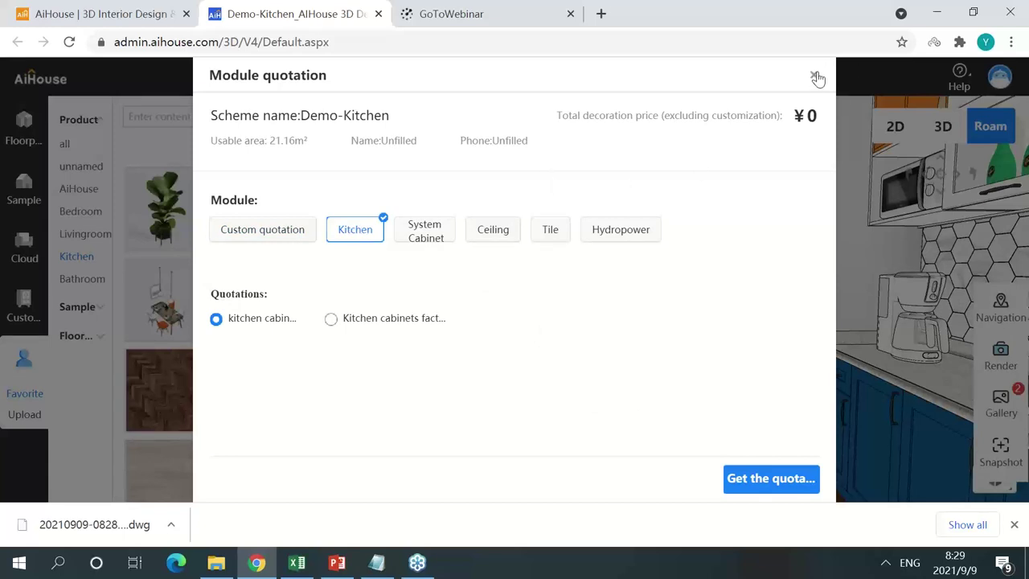
click(816, 76)
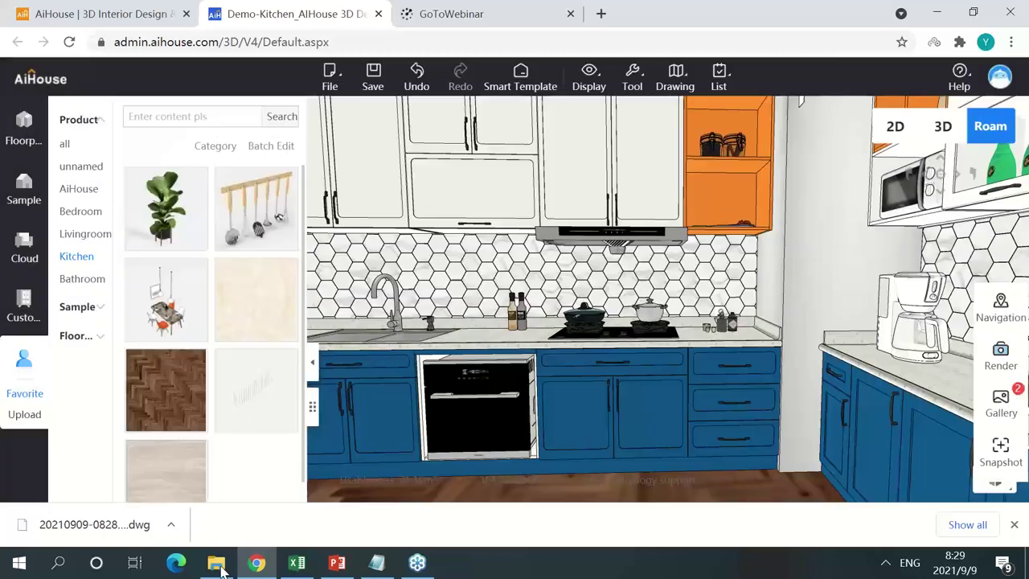
click(296, 562)
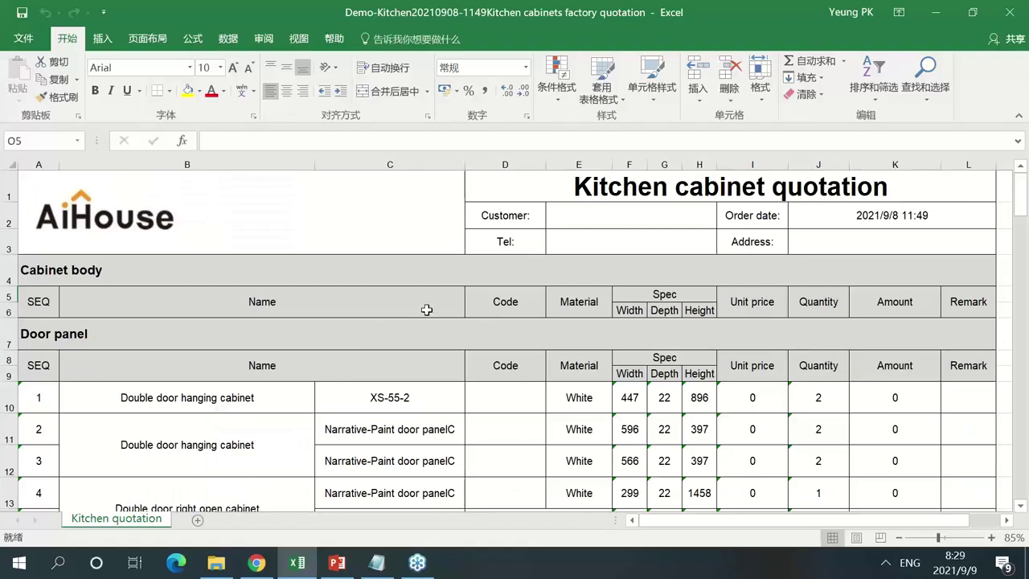
- Scroll through the kitchen door-panel quotation and close the workbook with 不保存(N)
scroll(410, 311, down, 4)
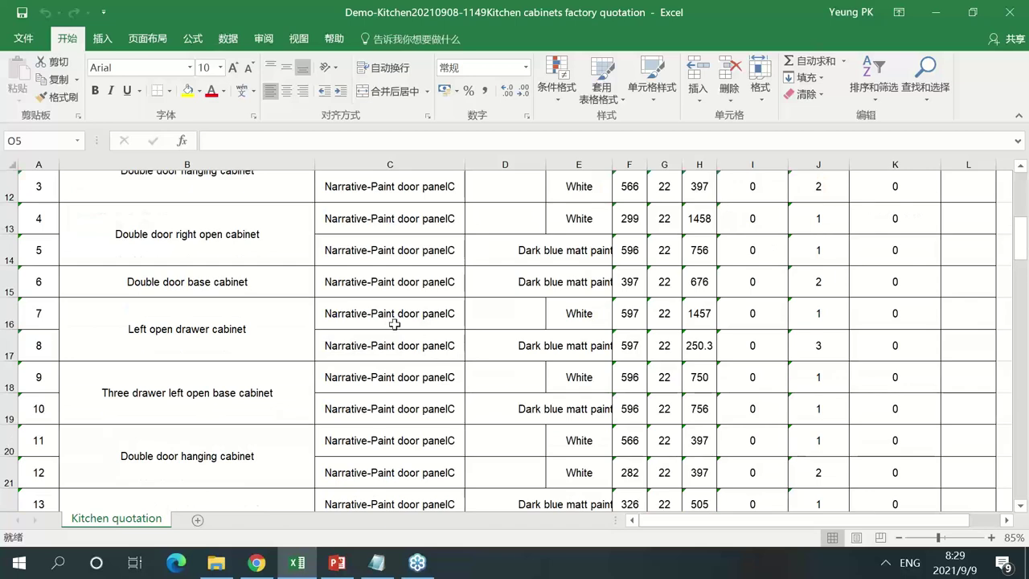
scroll(406, 314, up, 4)
scroll(462, 332, down, 8)
scroll(427, 332, down, 6)
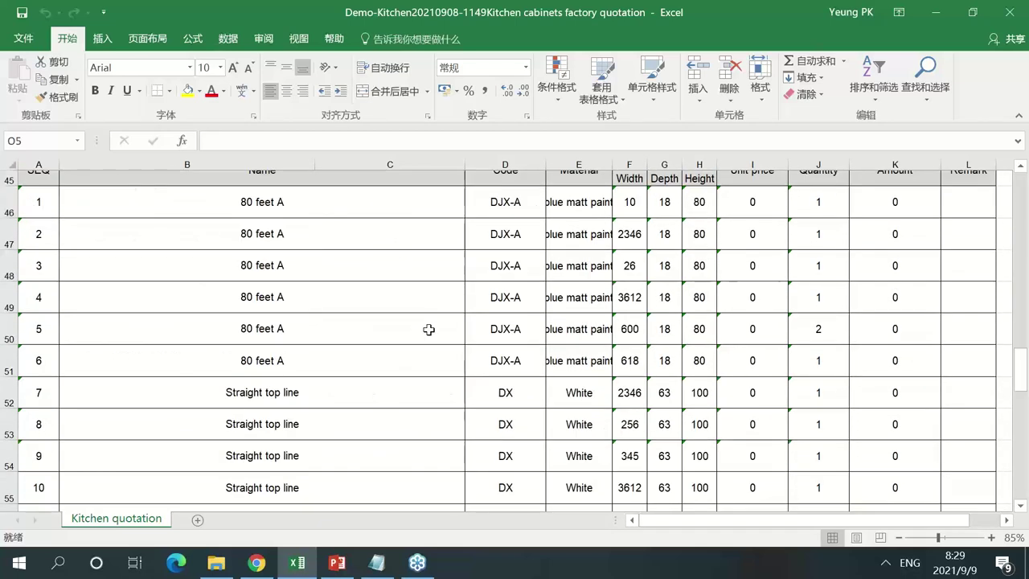
scroll(427, 329, up, 15)
scroll(445, 330, down, 20)
scroll(445, 330, down, 4)
scroll(446, 325, up, 18)
scroll(446, 323, up, 8)
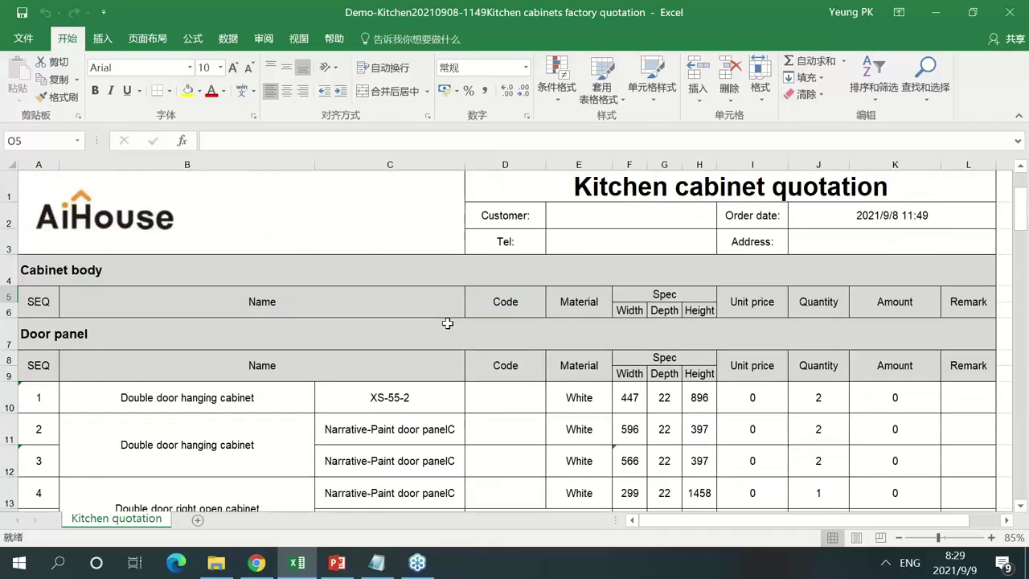
click(1010, 12)
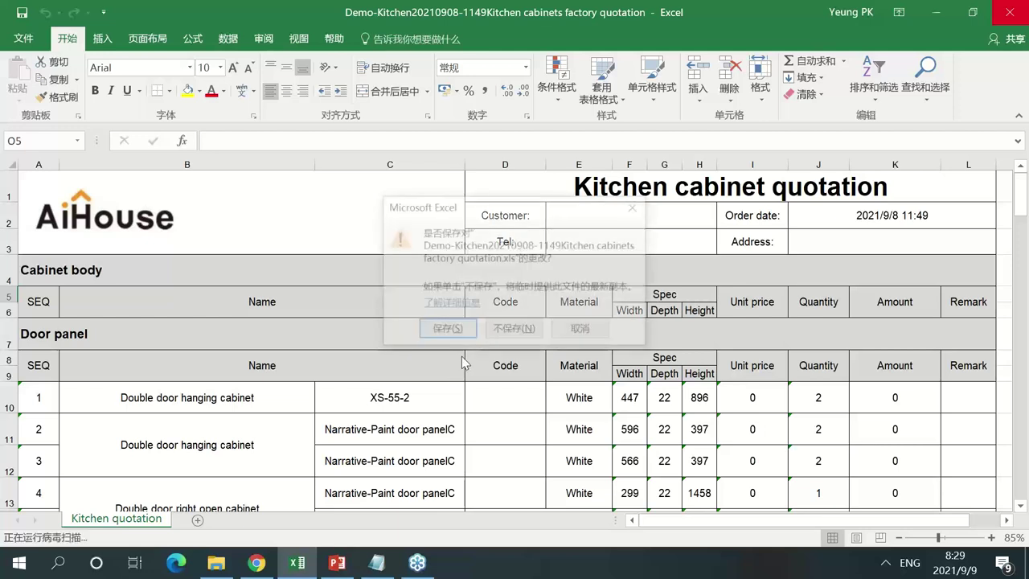
click(505, 328)
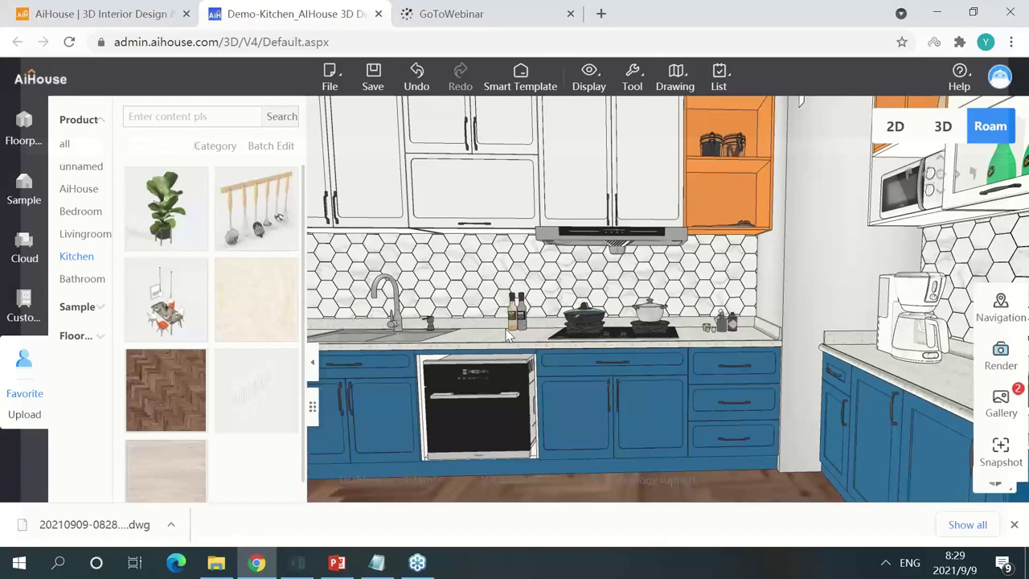
- Find Mix and match 41m² in the Public Home decoration library and choose Open scheme
click(20, 193)
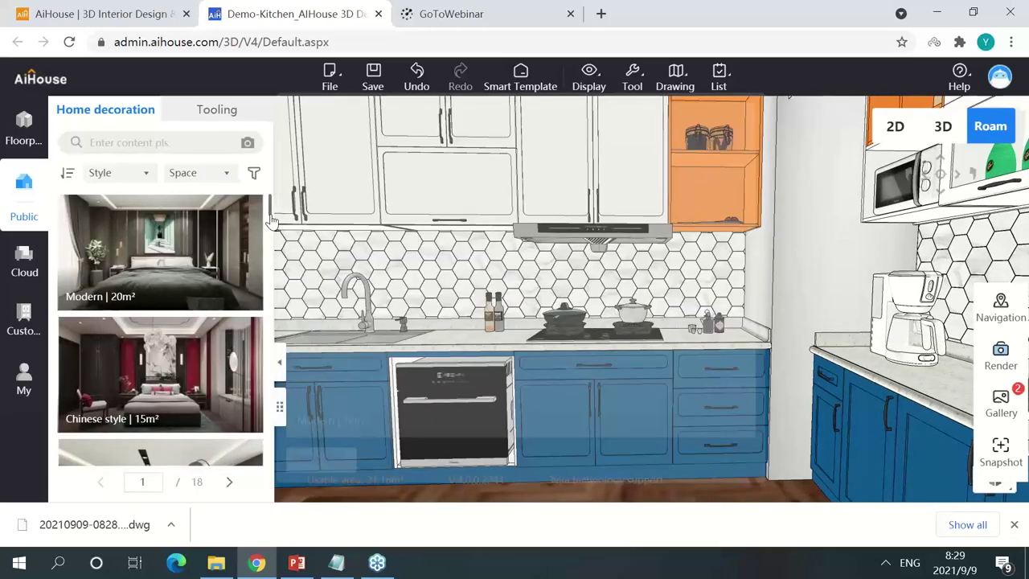
drag(272, 215, 271, 270)
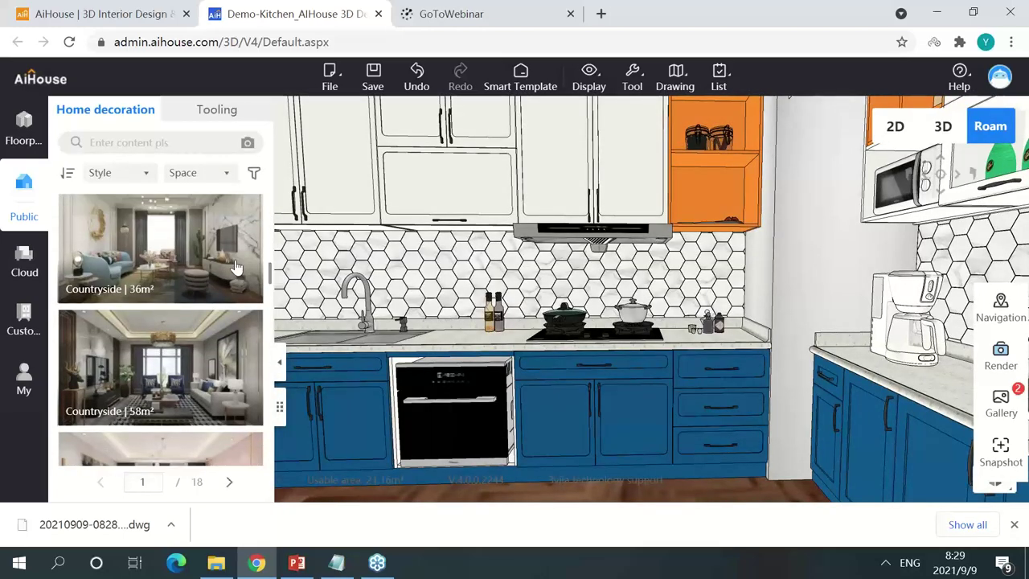
scroll(270, 268, down, 2)
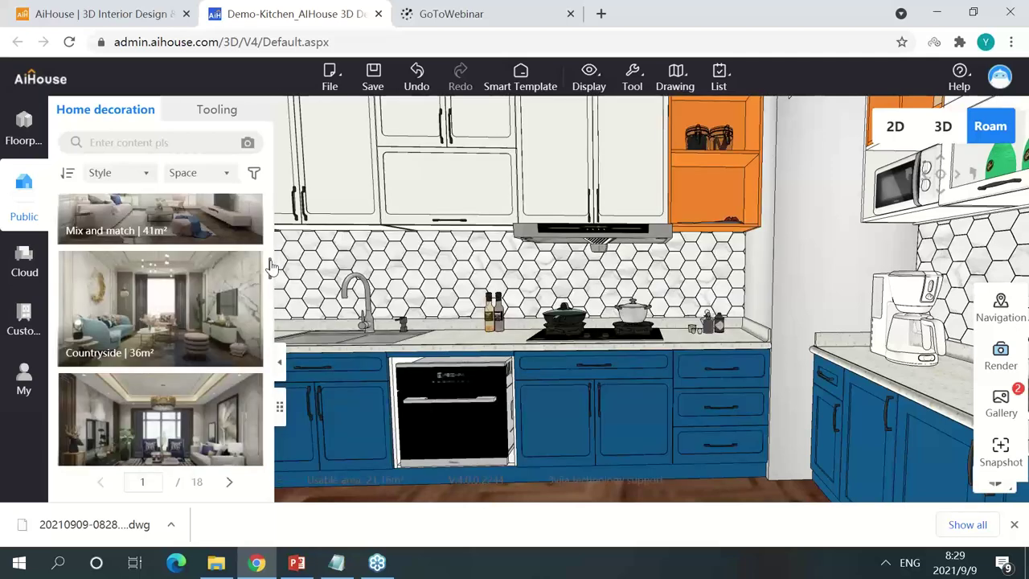
mouse_move(158, 348)
click(322, 459)
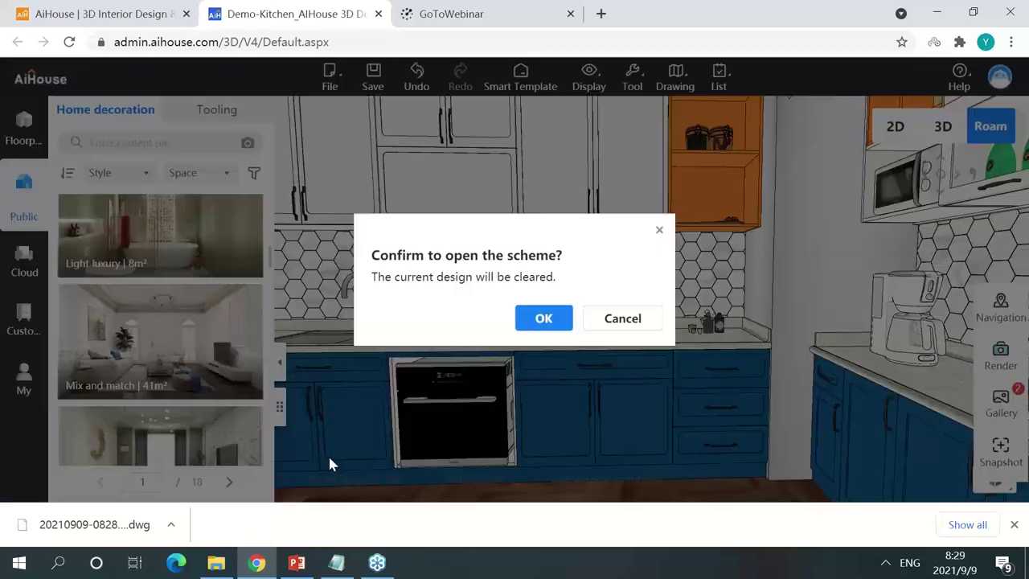
- Confirm loading the AUTUMN THOUGHTS scheme, dismiss the download bar and move the roam camera forward
click(554, 316)
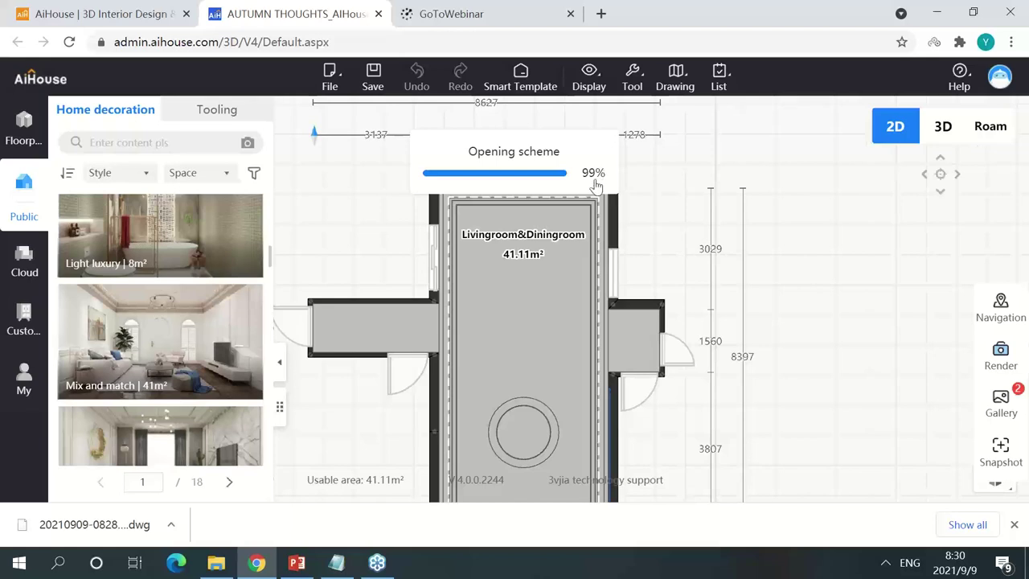
click(1013, 524)
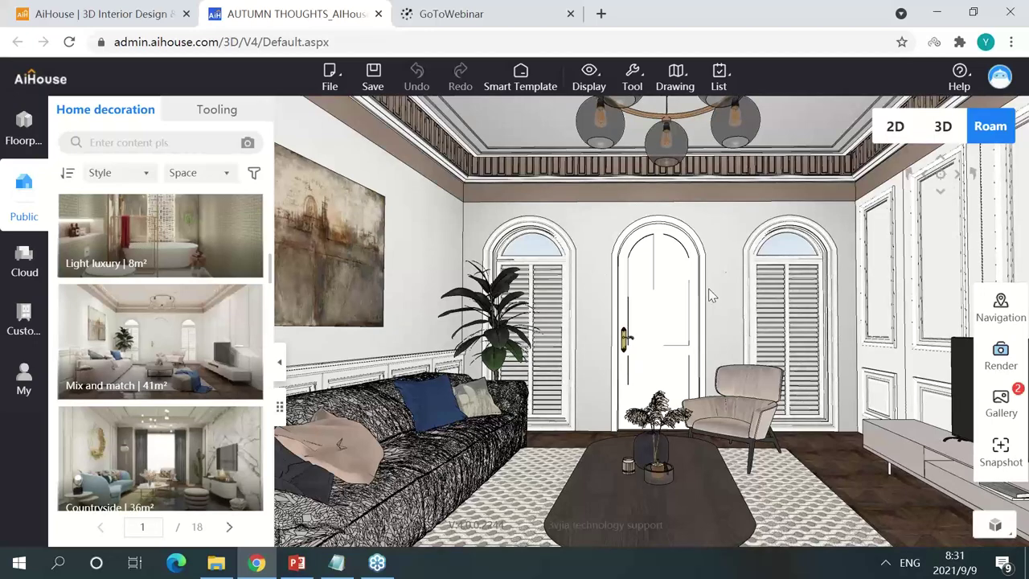
scroll(712, 304, down, 2)
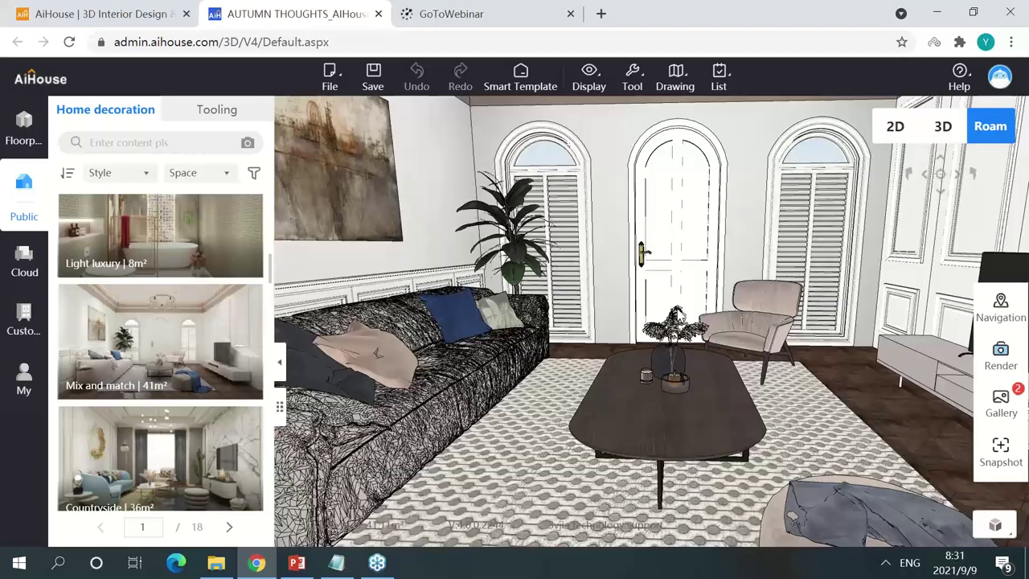
- Open the whole-house quotation and scroll through the Livingroom&Diningroom furniture items
mouse_move(718, 81)
click(758, 142)
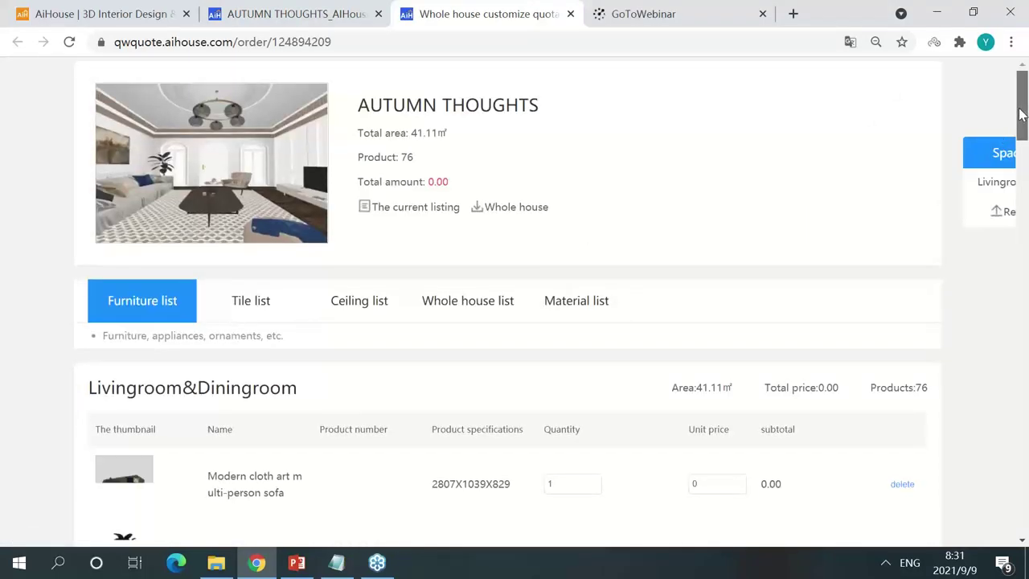
drag(1020, 115, 1024, 413)
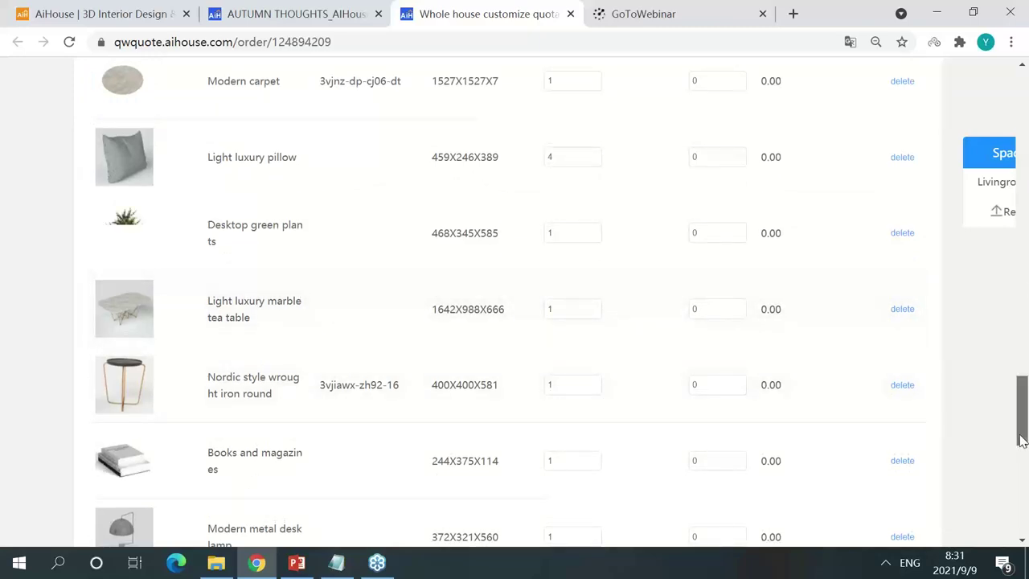
drag(1023, 450, 950, 122)
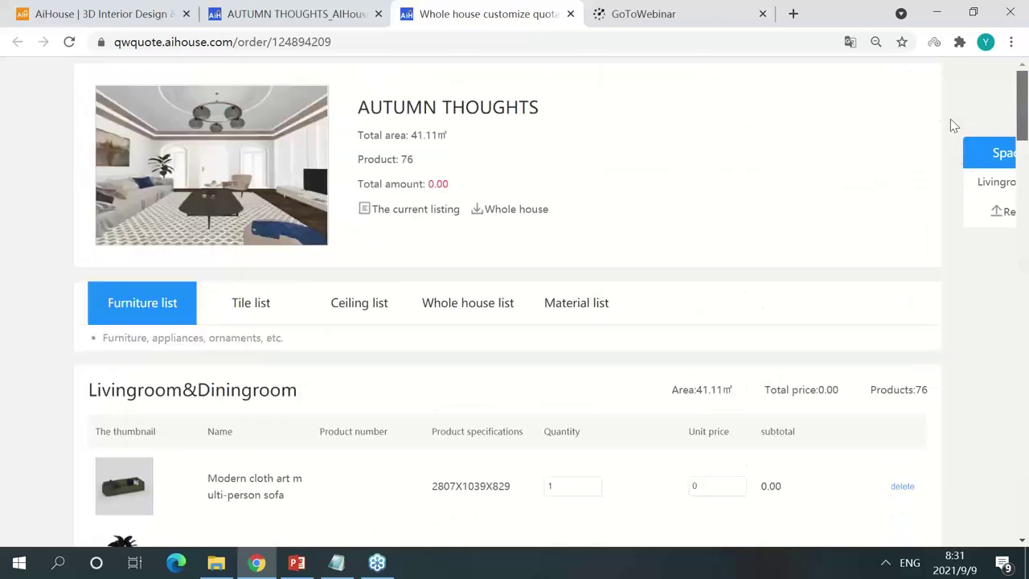
- Close the quotation page, zoom into the HD 1600×1200 kitchen render, then view the panorama
click(570, 14)
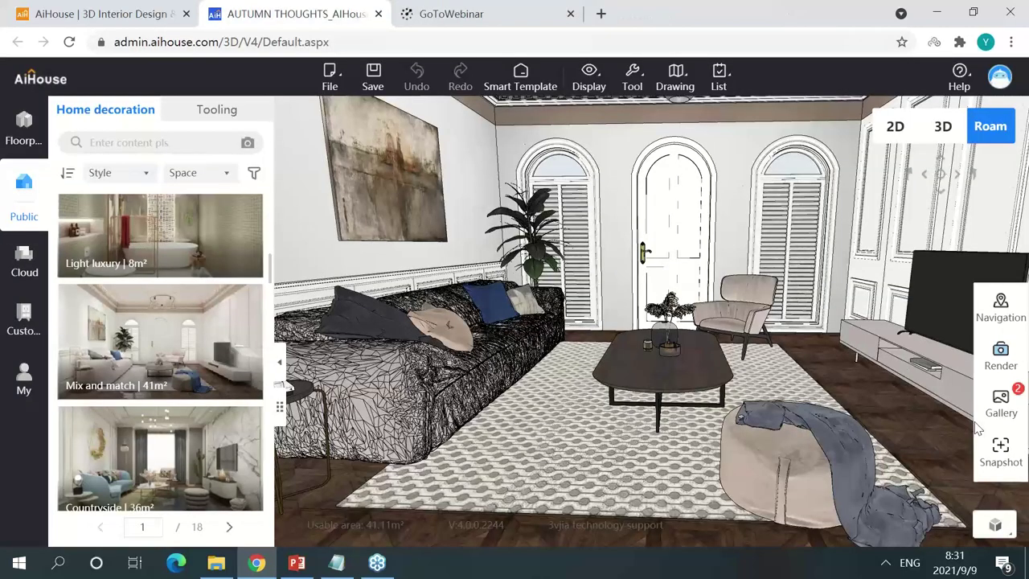
mouse_move(993, 410)
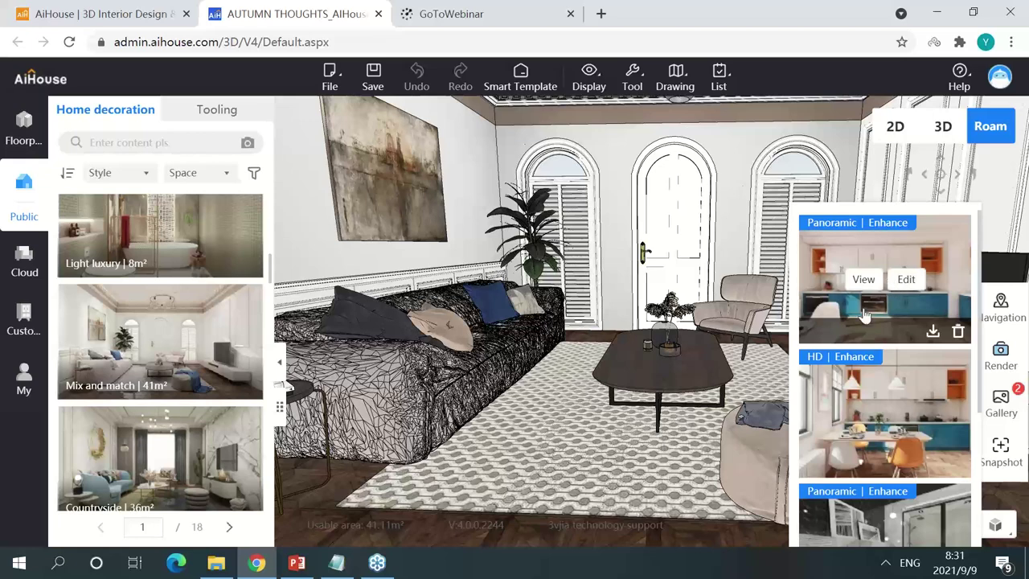
mouse_move(884, 410)
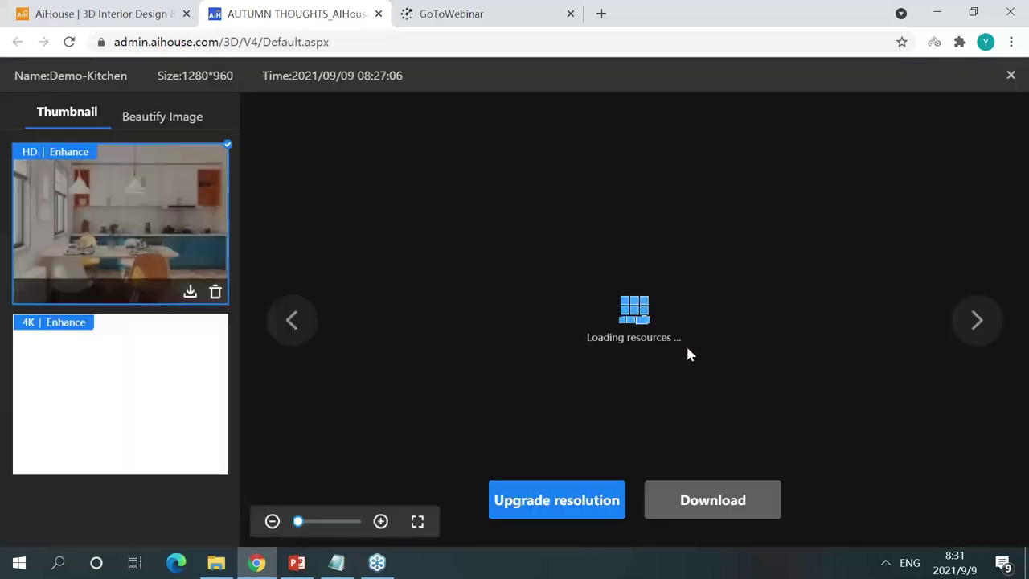
scroll(639, 359, up, 3)
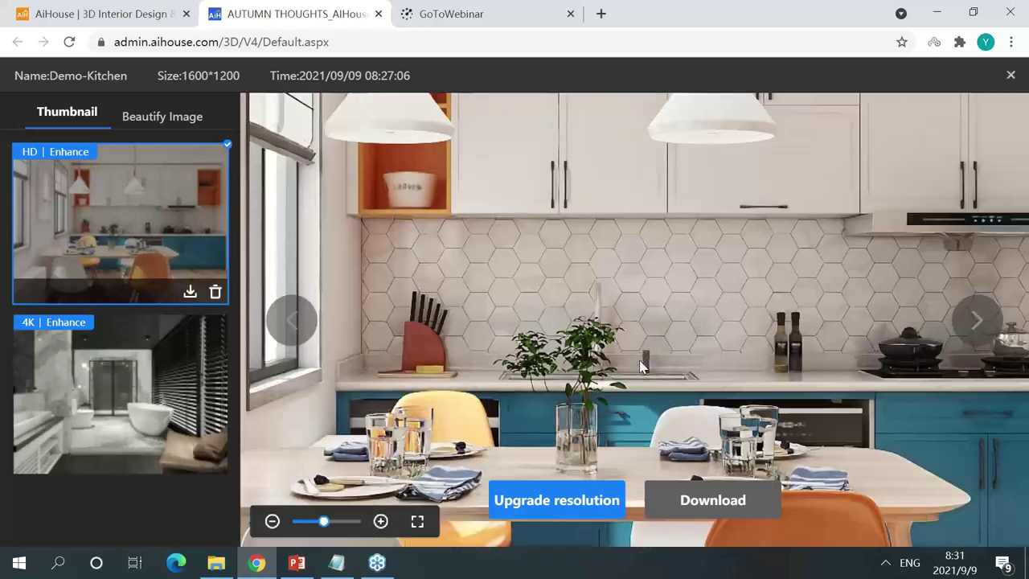
scroll(639, 355, down, 3)
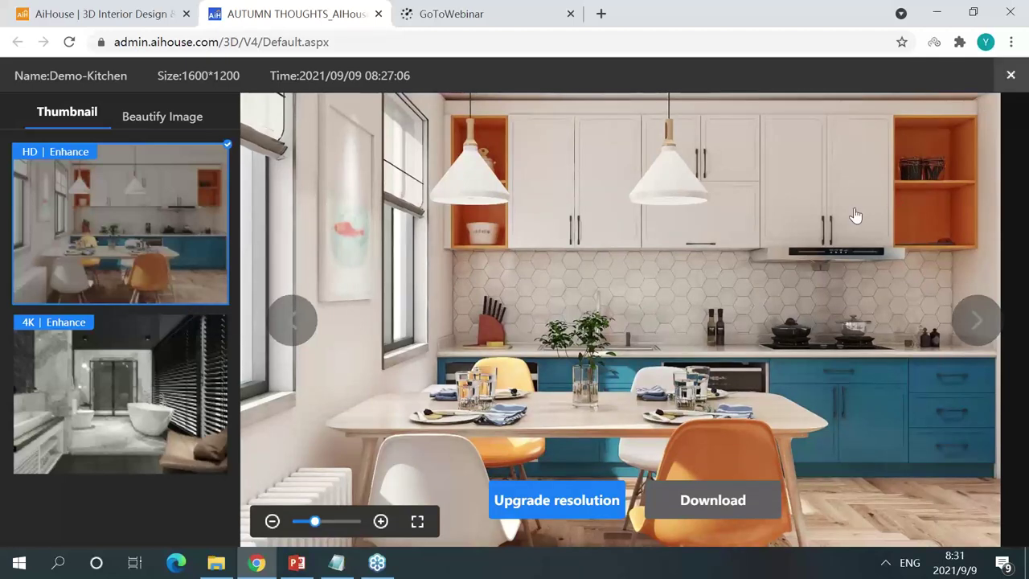
key(Escape)
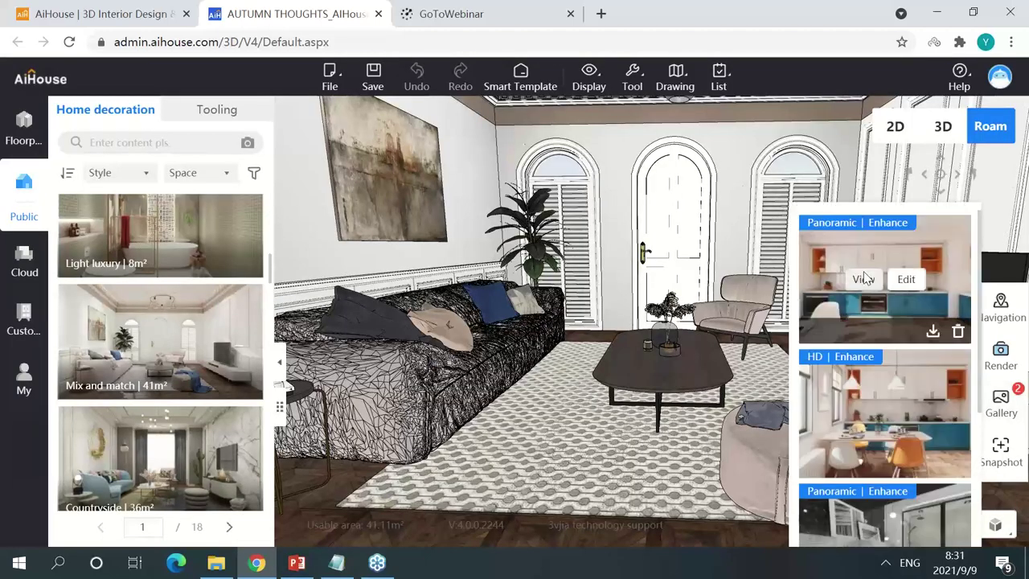
click(858, 281)
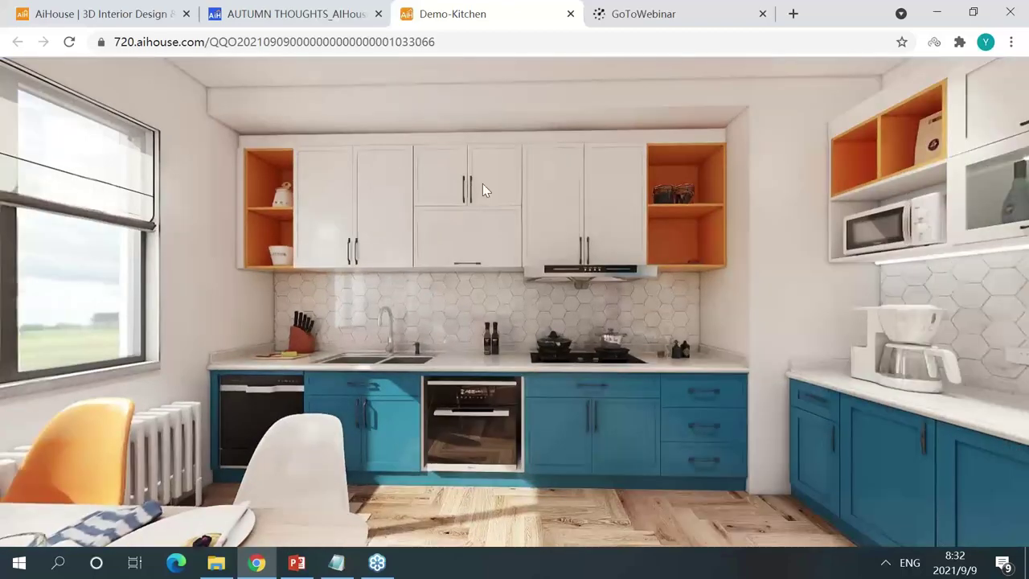
- Tilt the Demo-Kitchen panorama toward the ceiling, then bring up the Online Demo folder
drag(482, 191, 646, 307)
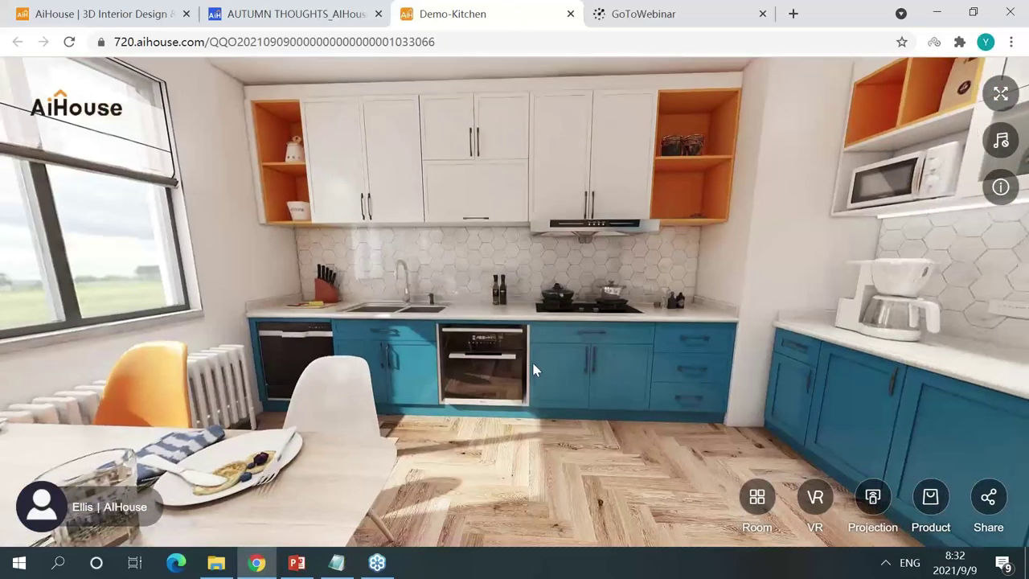
click(216, 563)
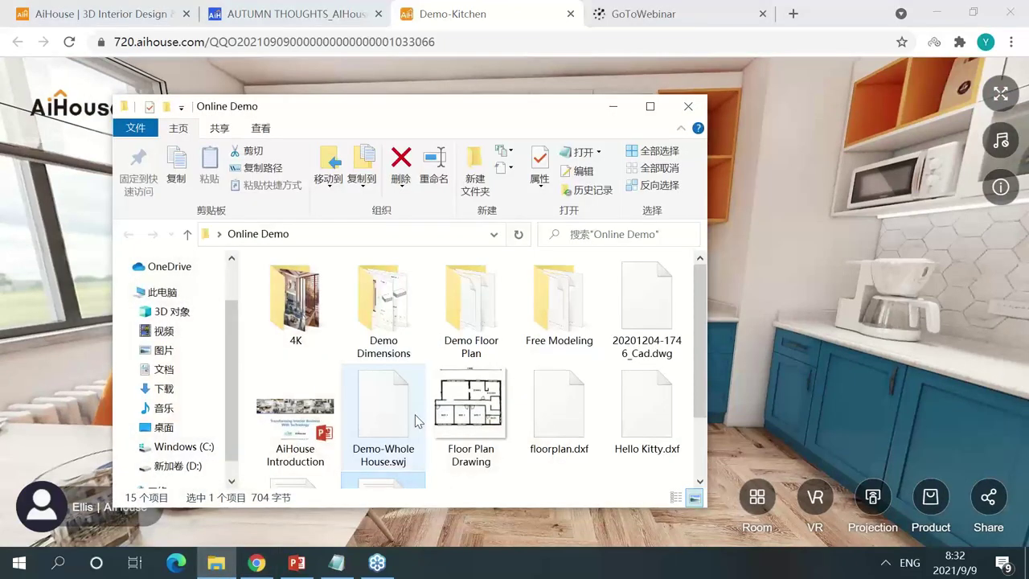
- Close the Demo-Kitchen tab, open the 4K folder and bring up render 20.jpg
click(569, 14)
key(alt+Tab)
double_click(295, 301)
scroll(697, 405, down, 5)
click(643, 325)
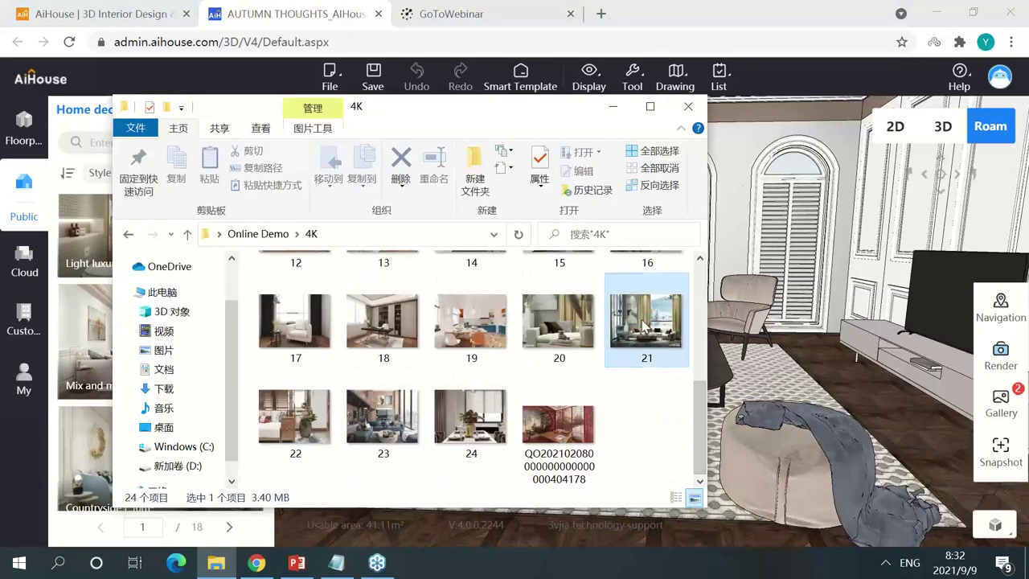
key(Left)
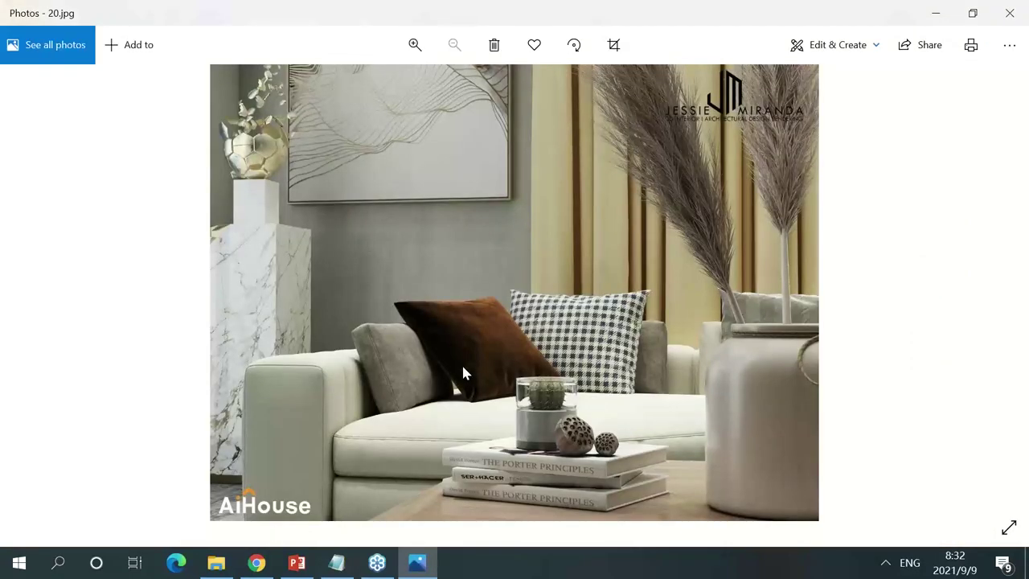
- Zoom into render 20.jpg, pan to the books and cactus, then close it
ctrl+scroll(528, 325, up, 2)
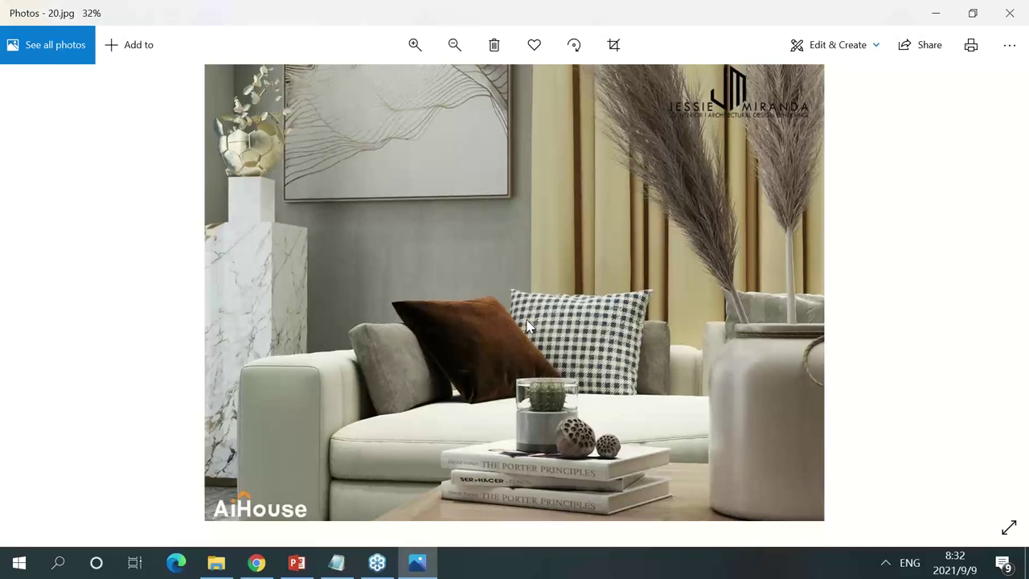
ctrl+scroll(528, 326, up, 3)
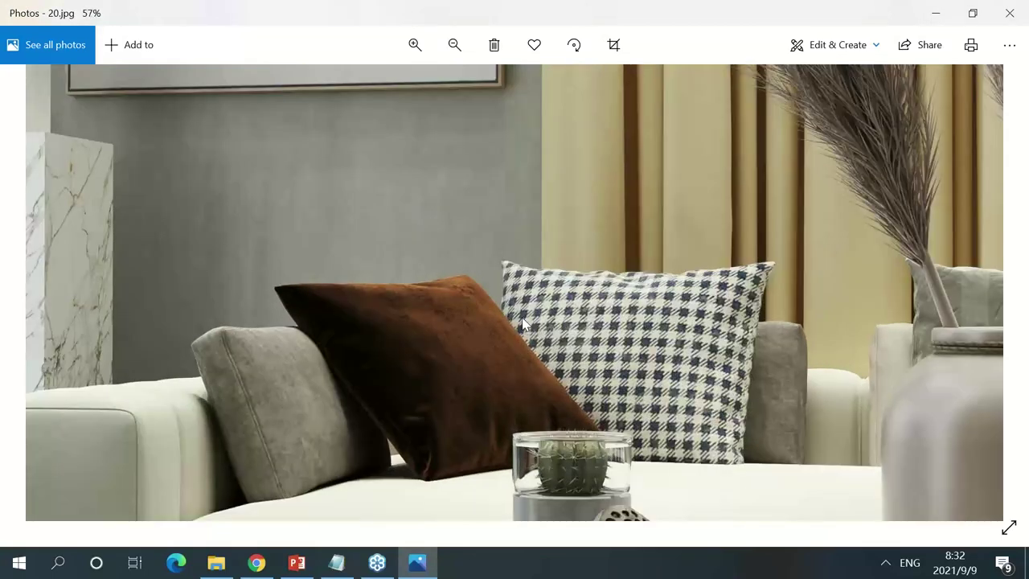
scroll(386, 170, up, 1)
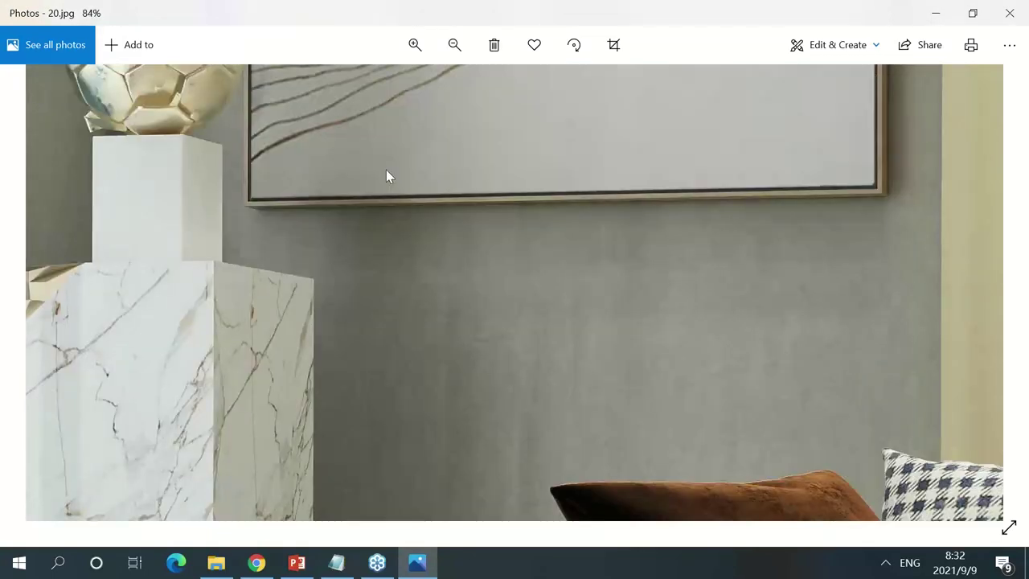
scroll(385, 169, up, 2)
scroll(382, 274, down, 4)
scroll(719, 330, down, 3)
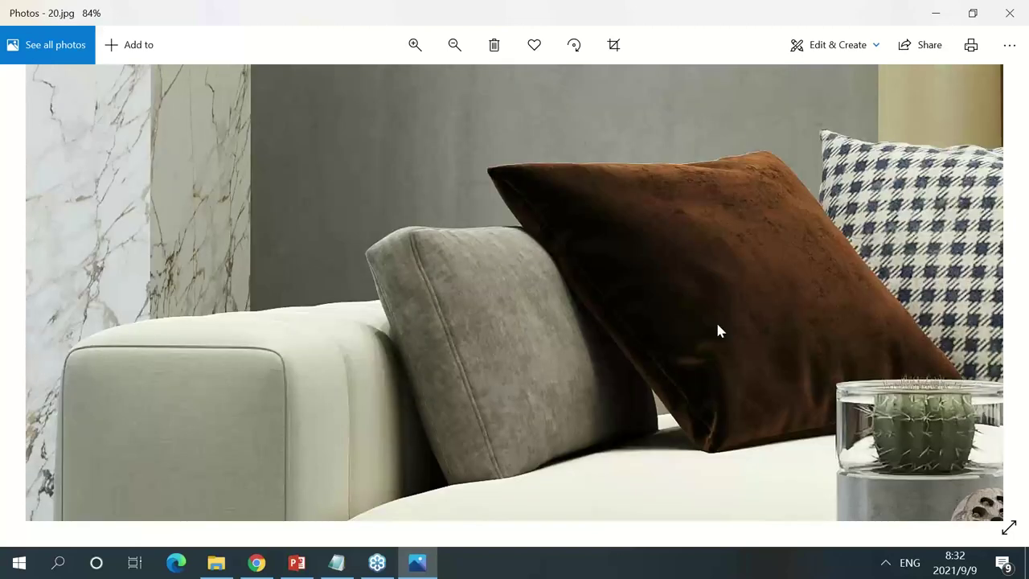
scroll(719, 353, right, 5)
scroll(721, 386, down, 1)
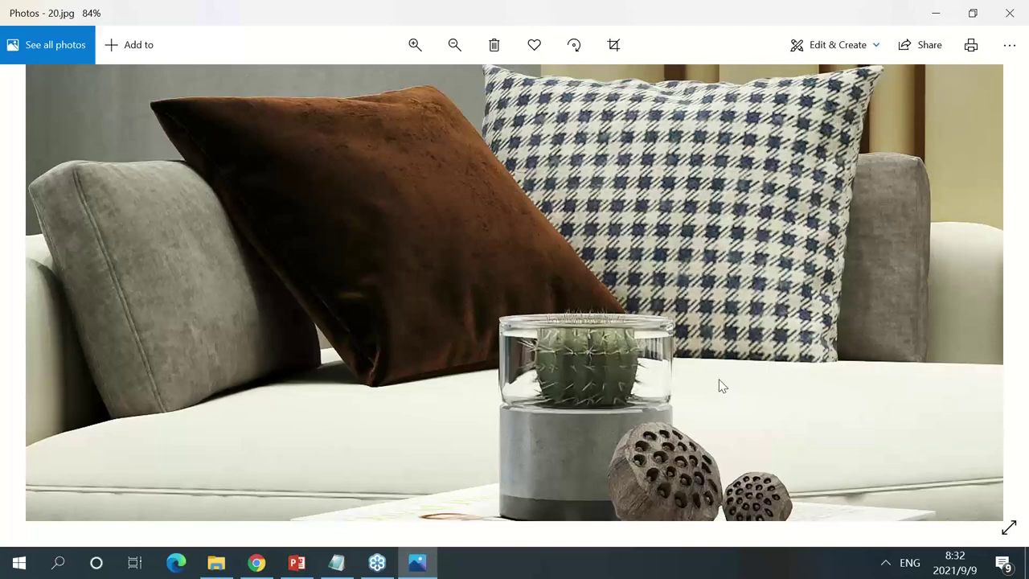
drag(721, 385, 534, 187)
scroll(534, 187, down, 2)
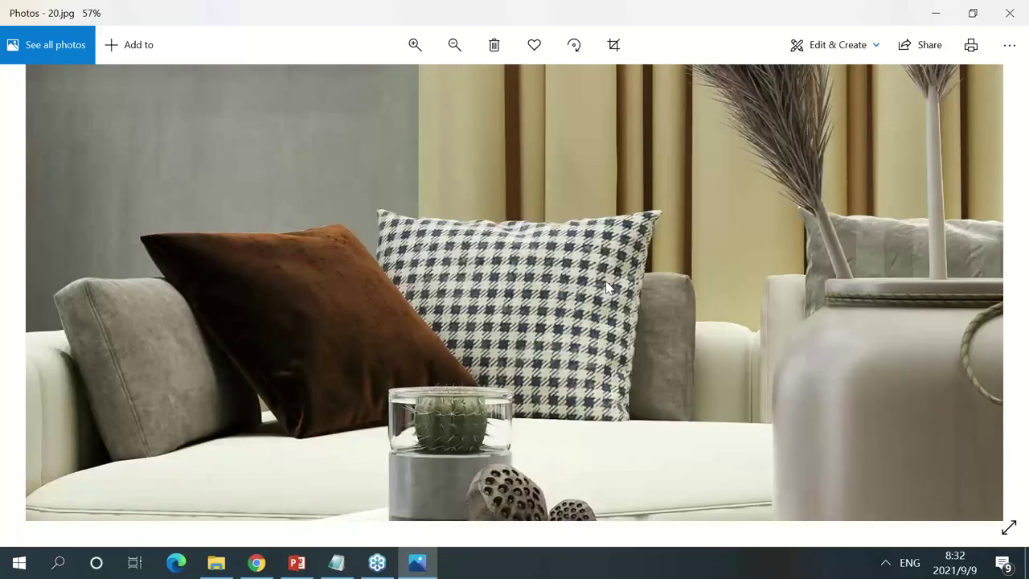
click(1024, 8)
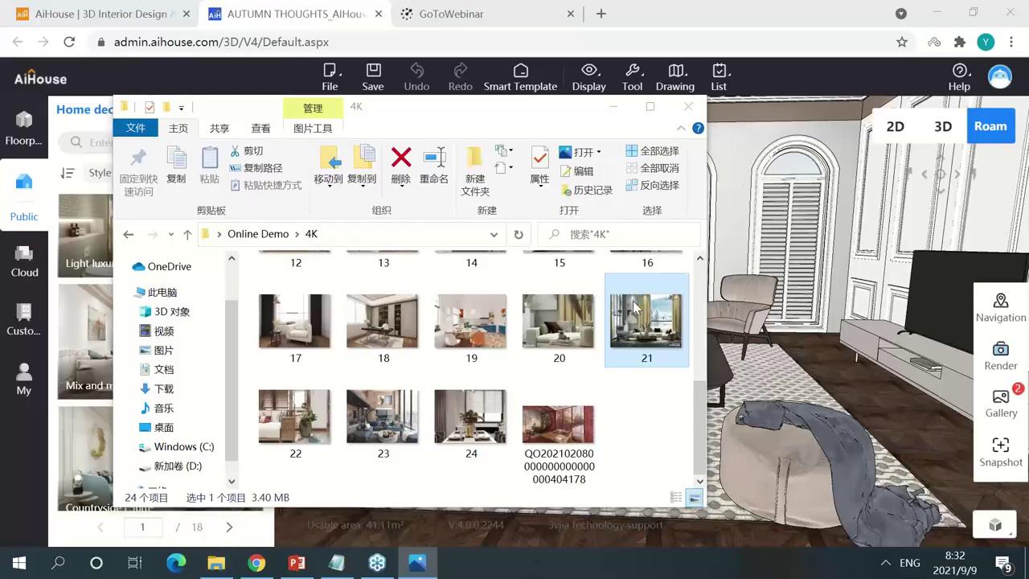
- Open render 21.jpg, zoom and pan toward the snowy window, then close Photos
double_click(604, 307)
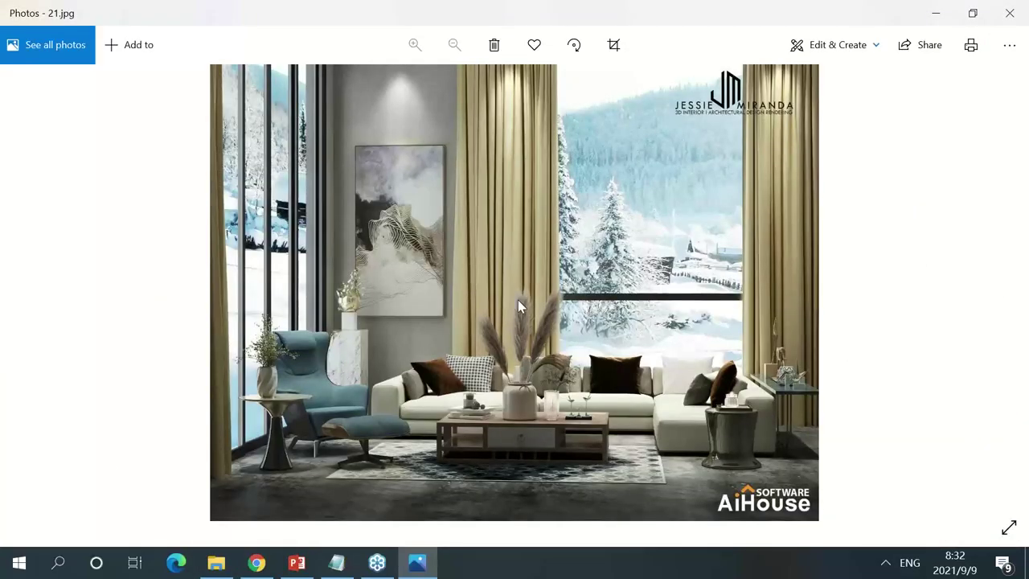
scroll(518, 300, up, 1)
scroll(518, 300, up, 2)
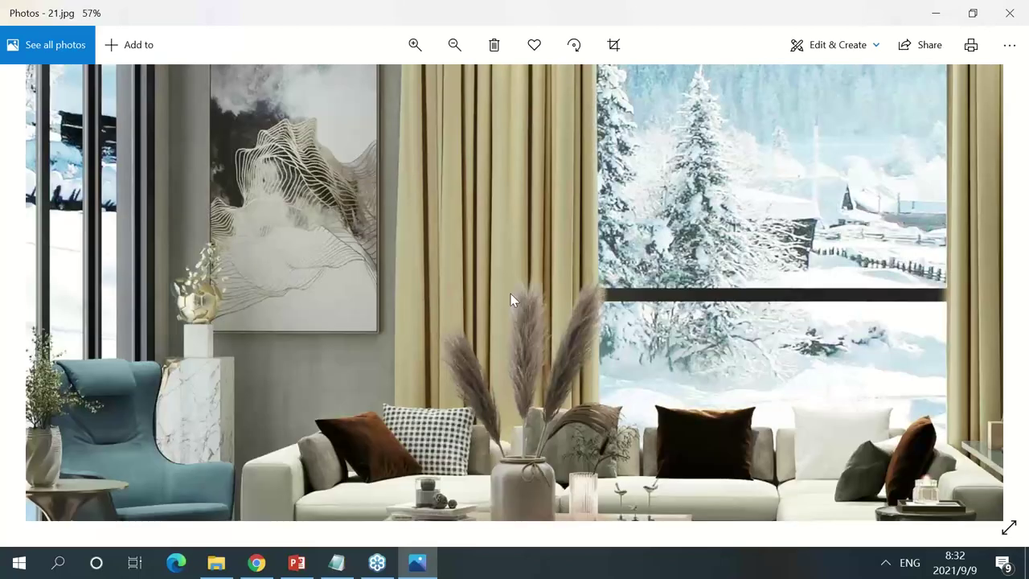
scroll(546, 336, up, 5)
scroll(540, 299, right, 5)
scroll(645, 326, down, 5)
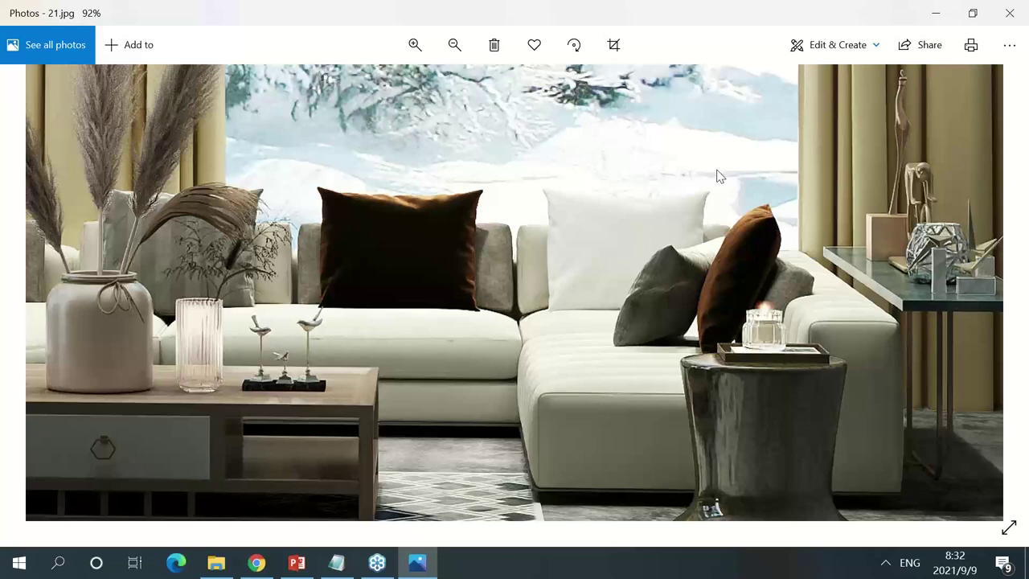
scroll(707, 225, down, 4)
scroll(695, 272, right, 3)
drag(352, 252, 650, 355)
key(alt+F4)
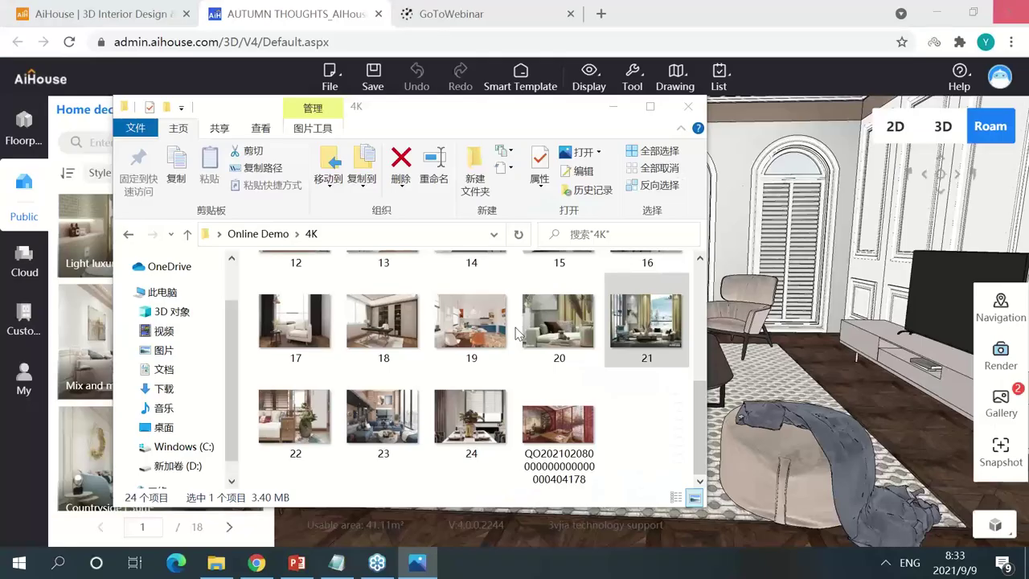
- Load the Bathroom panorama link in a new tab and look around the vanity, shower and bathtub
click(613, 112)
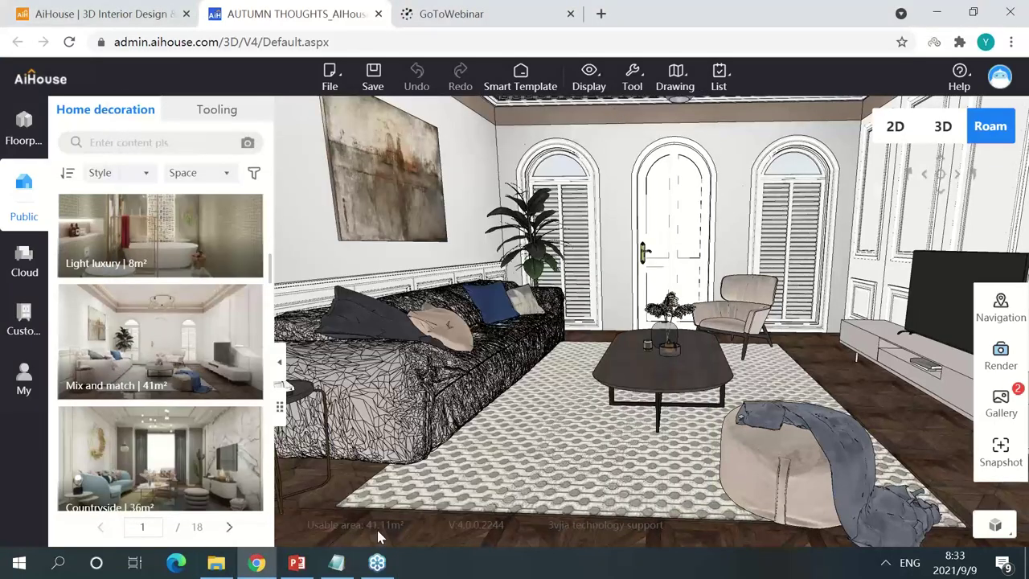
click(337, 562)
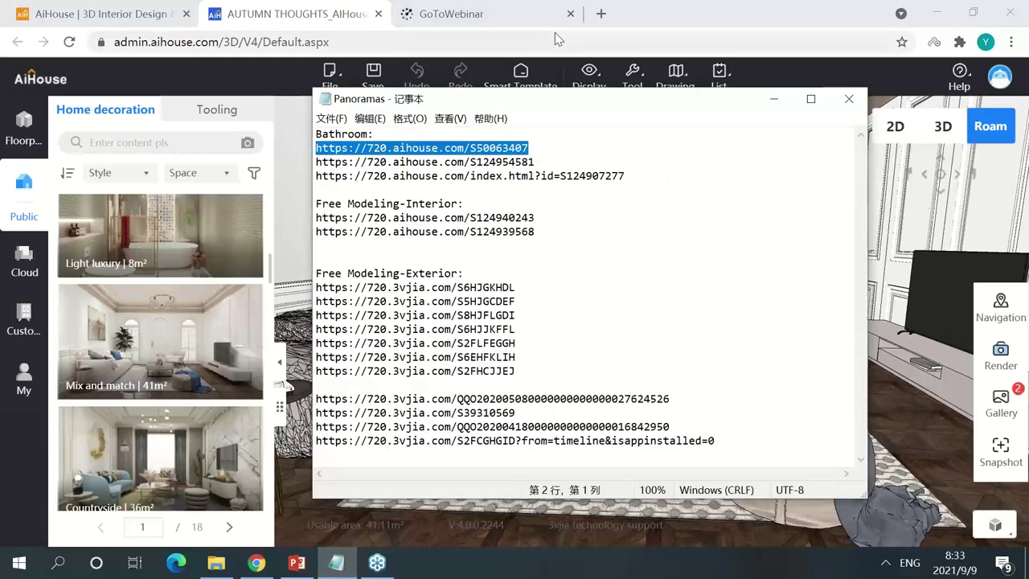
click(602, 14)
text(https://720.aihouse.com/S50063407)
key(Return)
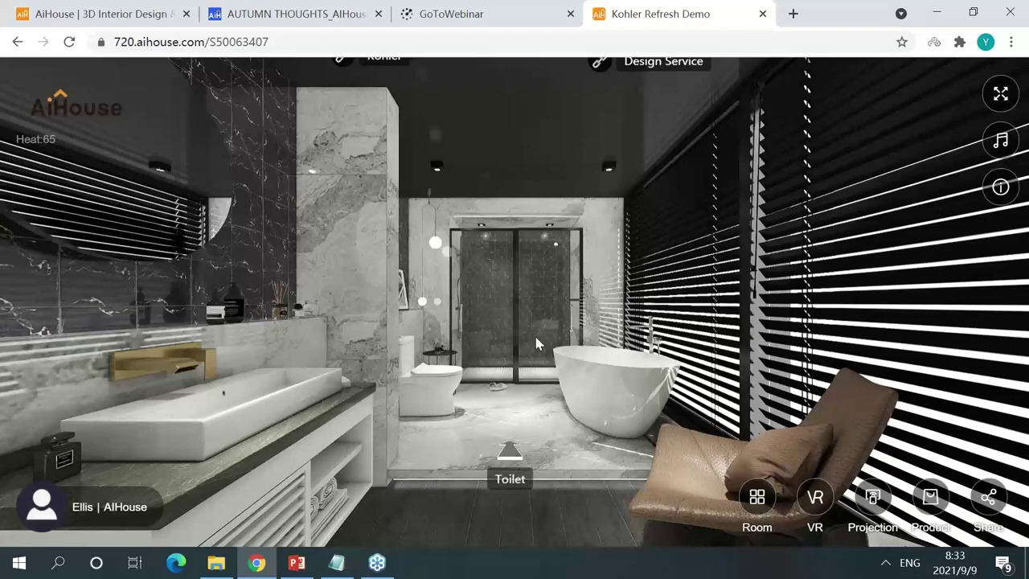
drag(608, 302, 647, 298)
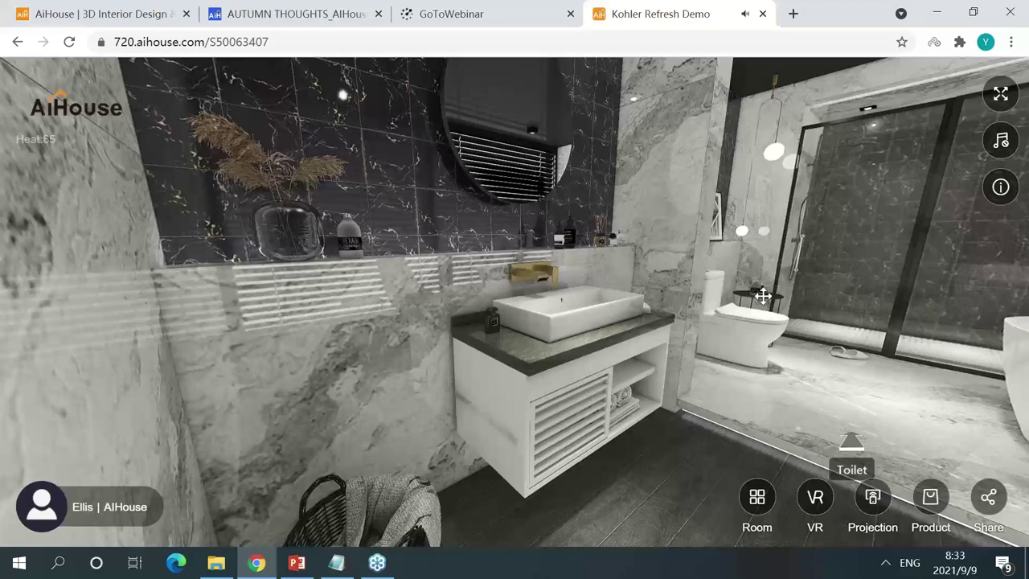
drag(763, 296, 687, 294)
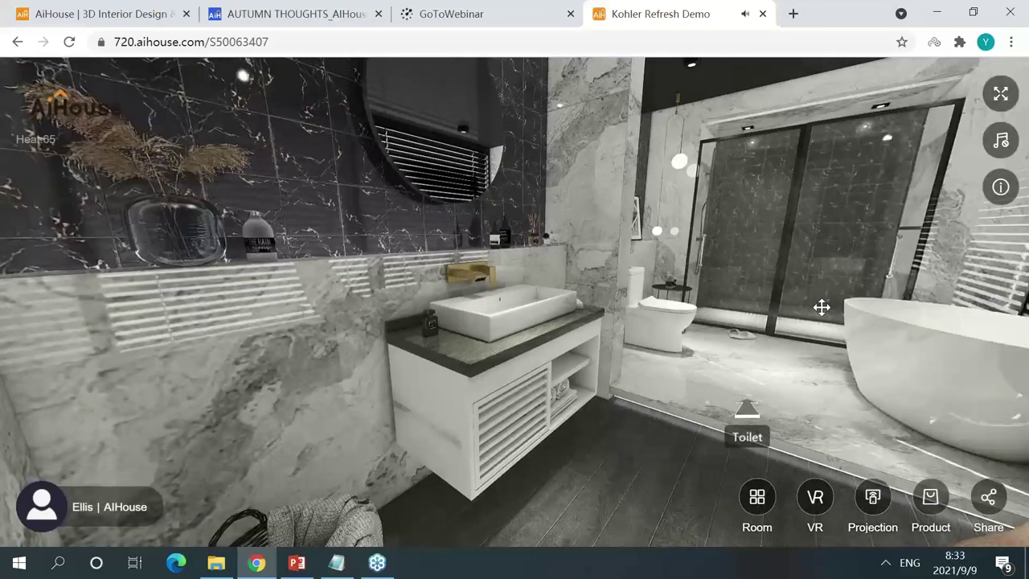
drag(820, 306, 657, 312)
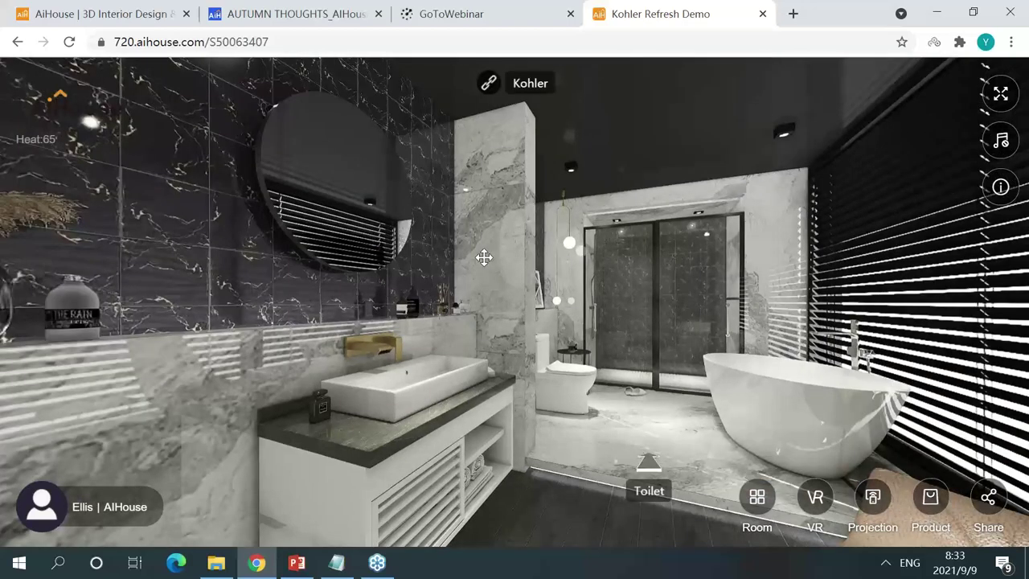
drag(484, 257, 513, 308)
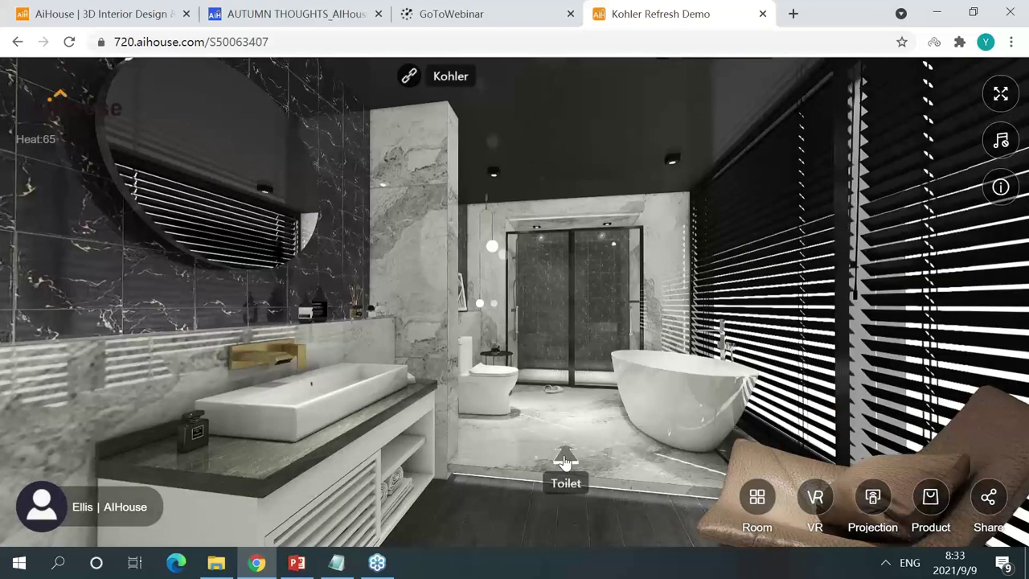
- Move to the Toilet viewpoint, then the ShowerArea viewpoint, viewing the shower wall and mirror
click(565, 461)
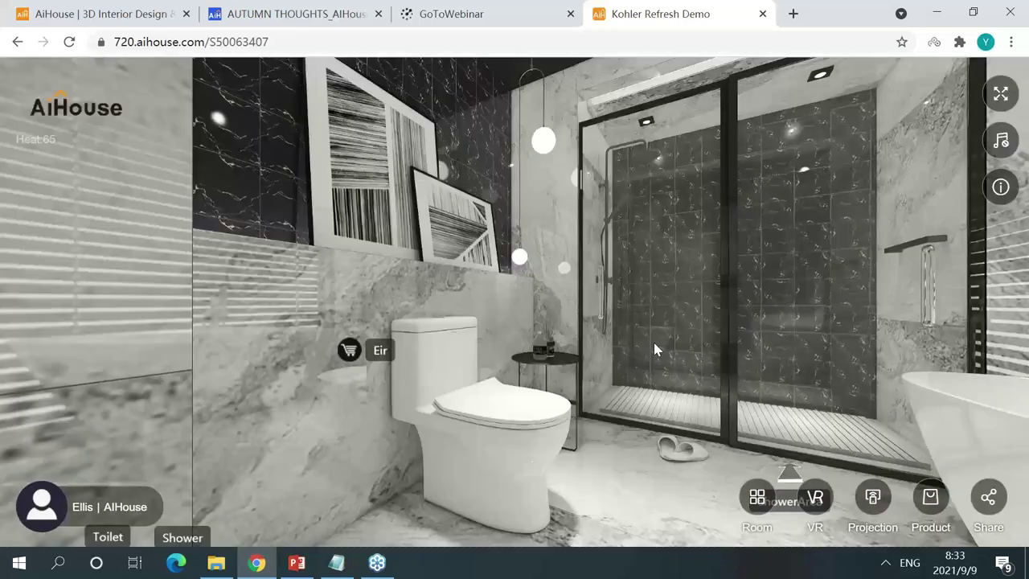
drag(653, 349, 418, 329)
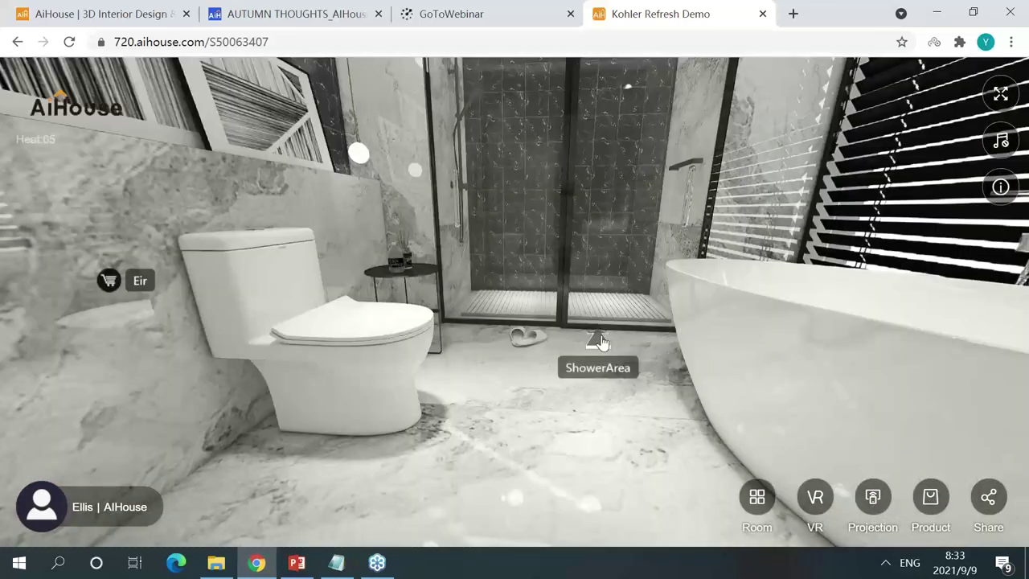
click(601, 340)
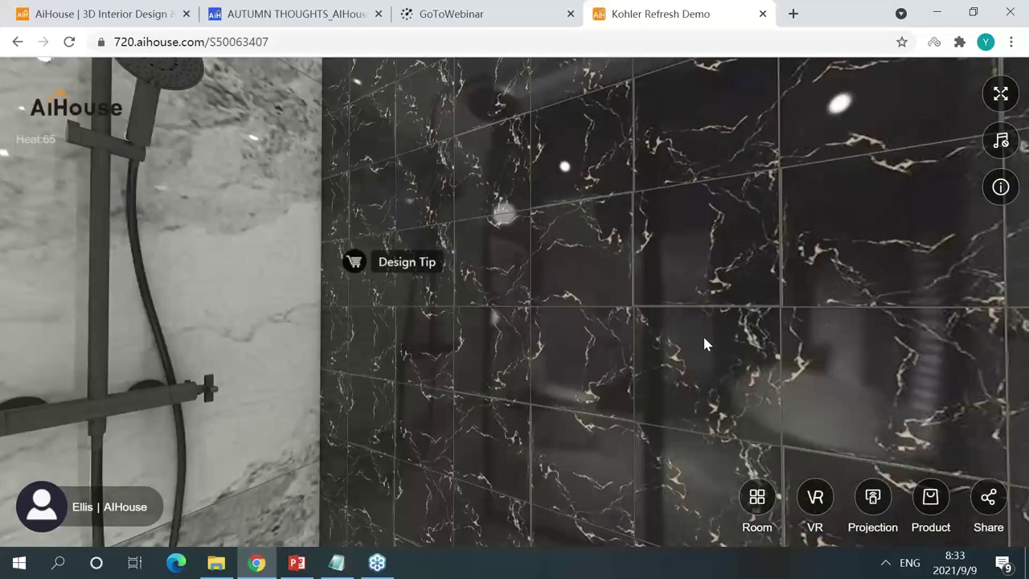
drag(704, 344, 489, 271)
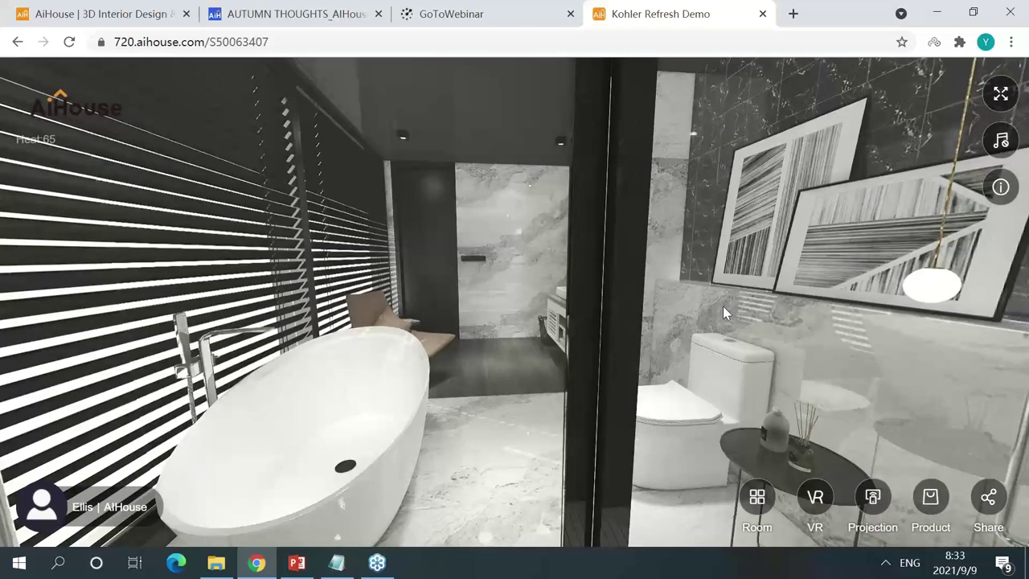
drag(723, 305, 518, 269)
drag(573, 197, 611, 238)
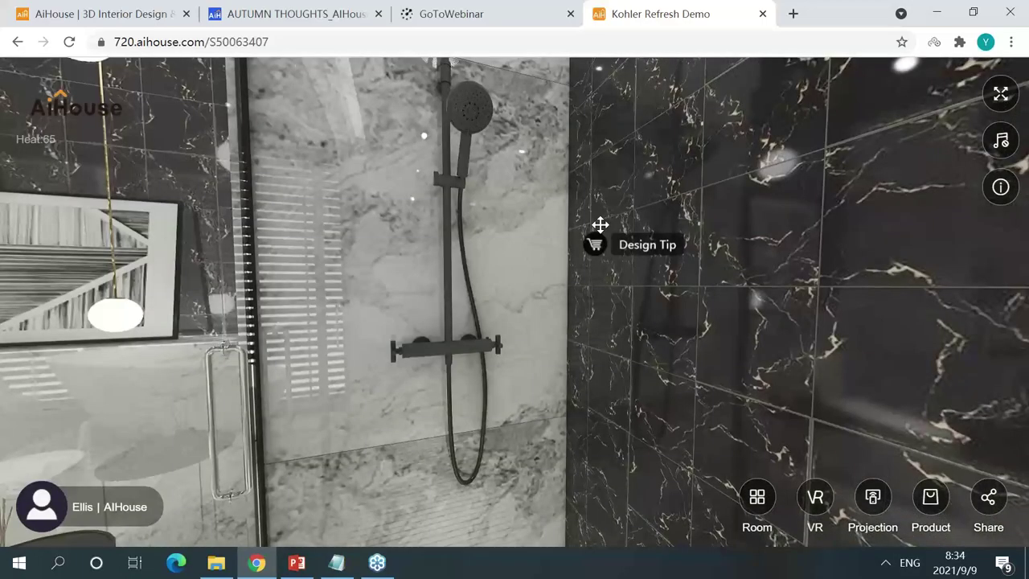
mouse_move(600, 225)
mouse_down()
mouse_move(499, 228)
mouse_move(614, 233)
mouse_up()
- Read the shower Design Tip, close it, and turn toward the bathtub
click(610, 210)
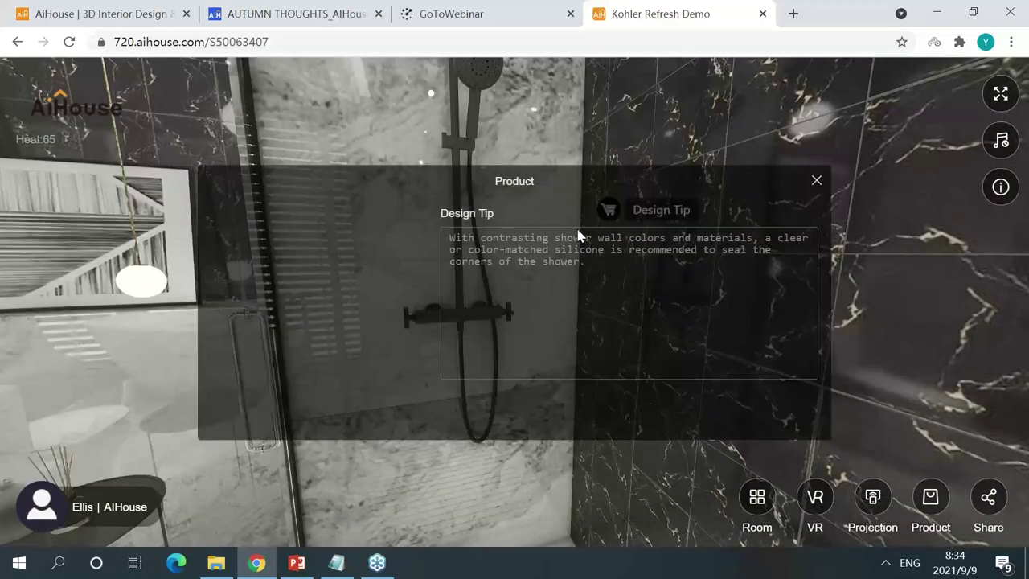
click(816, 183)
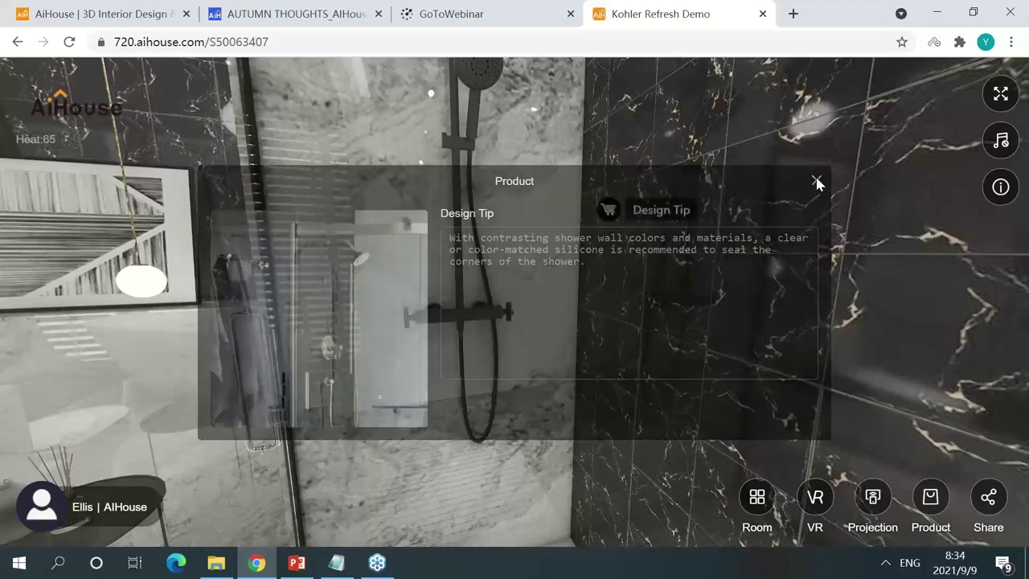
drag(441, 168, 729, 159)
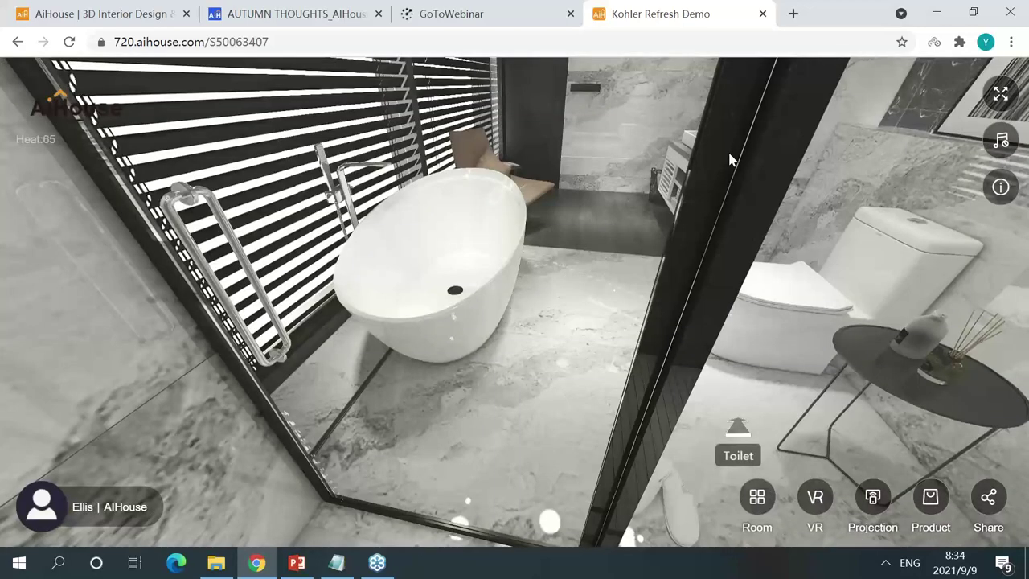
- Move through the Toilet and Vanity viewpoints and open the Kohler website link
click(738, 438)
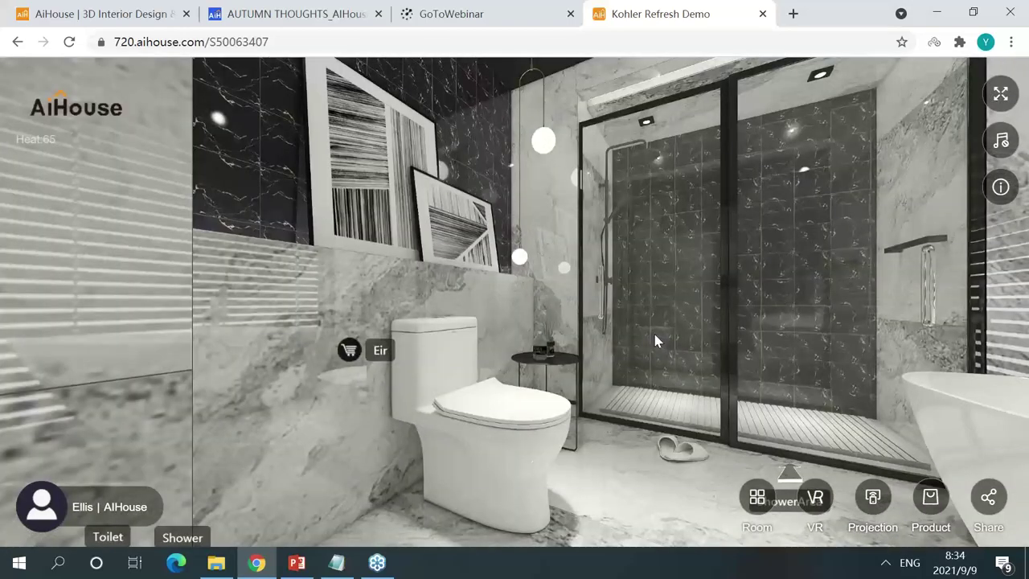
drag(655, 342, 397, 319)
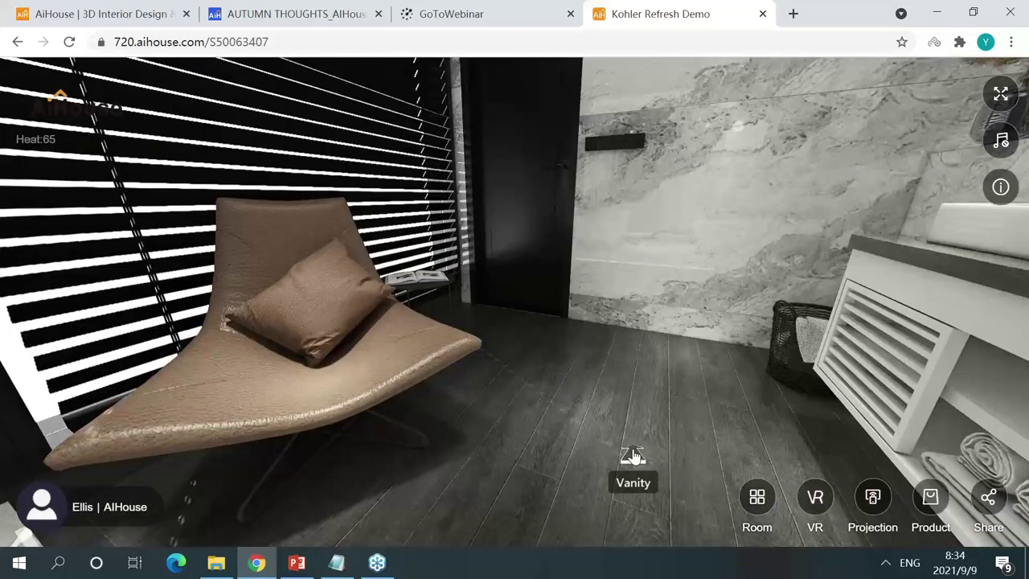
click(633, 457)
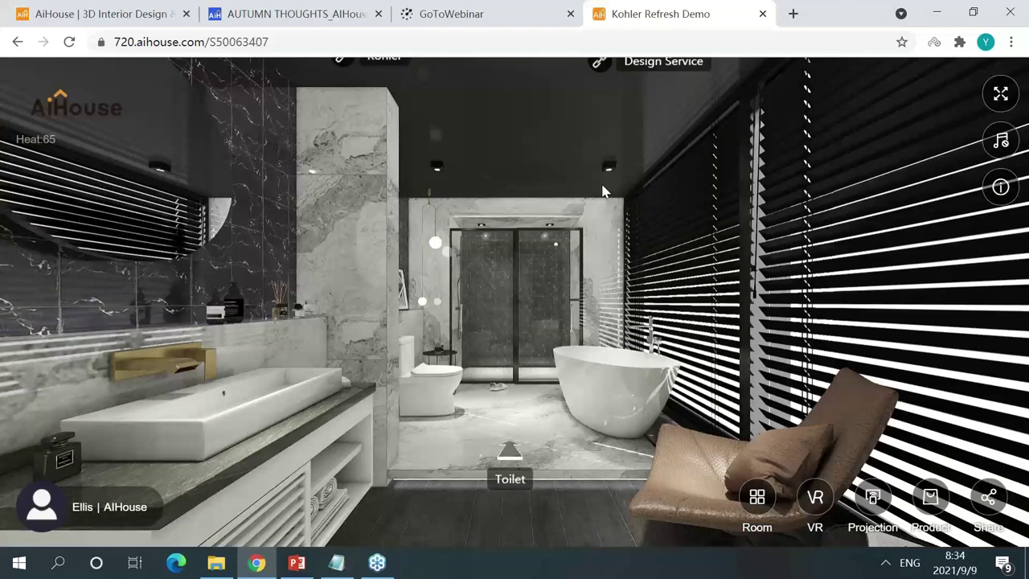
click(434, 170)
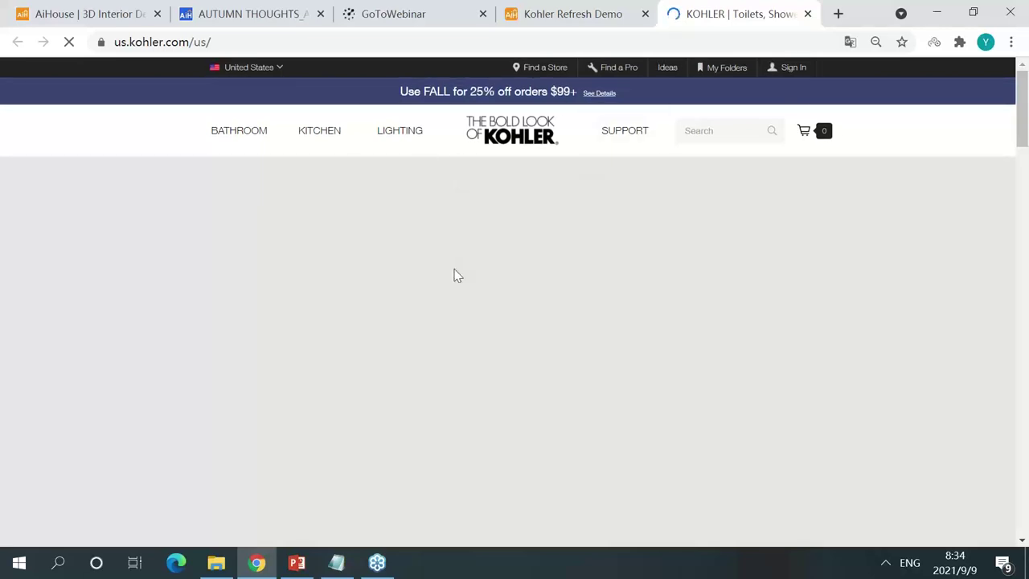
- Close the Kohler tab, play the Design Service video muted, then close its tab
click(807, 13)
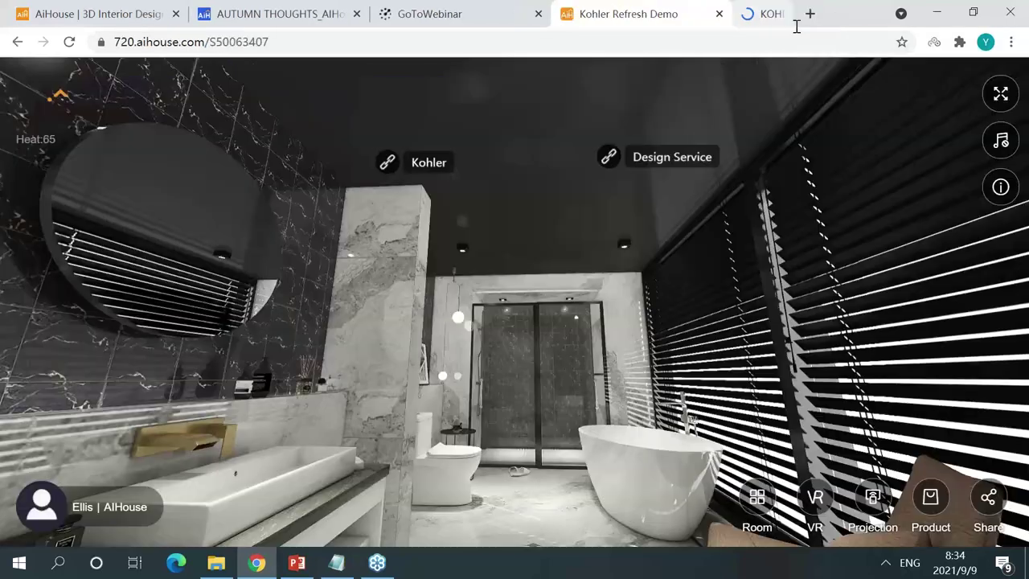
click(607, 160)
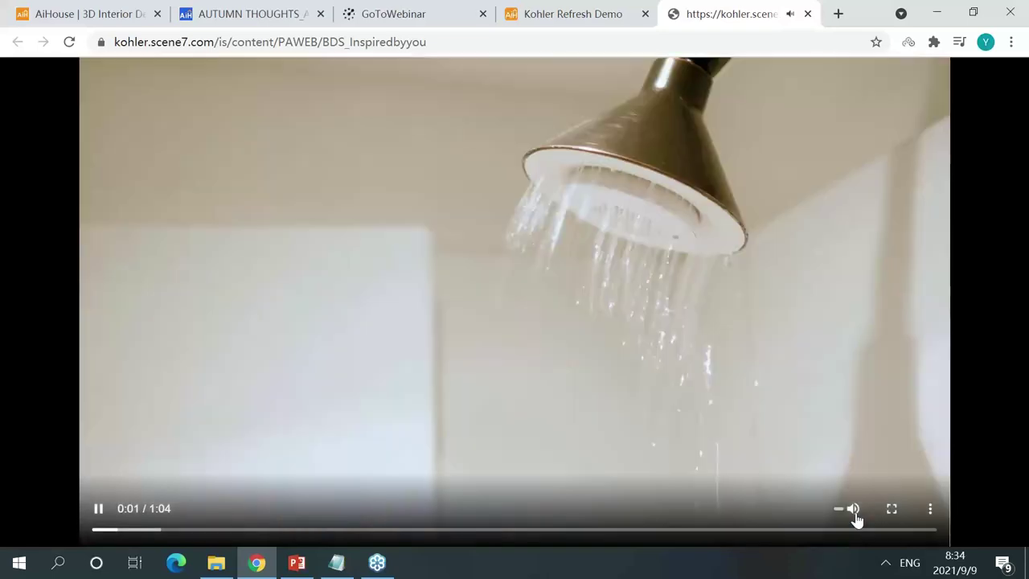
click(852, 508)
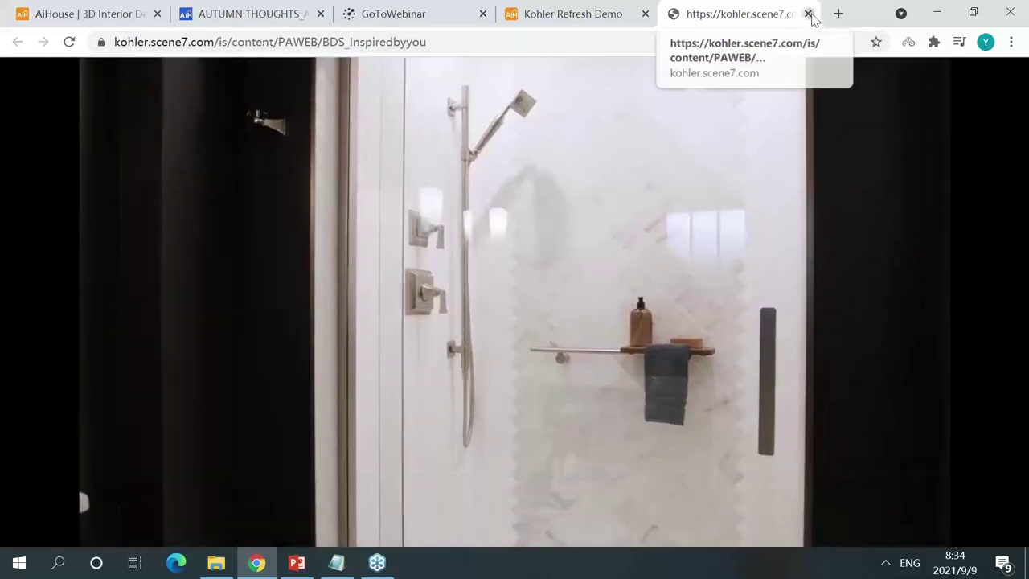
click(808, 15)
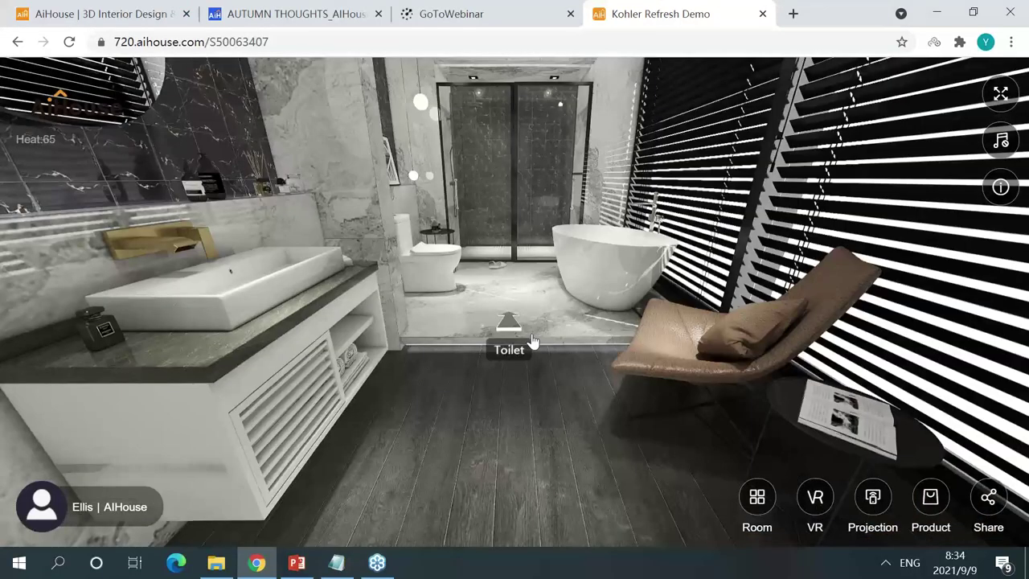
- At the Toilet viewpoint, view the Eir toilet's details and Buy page, then close both
click(508, 327)
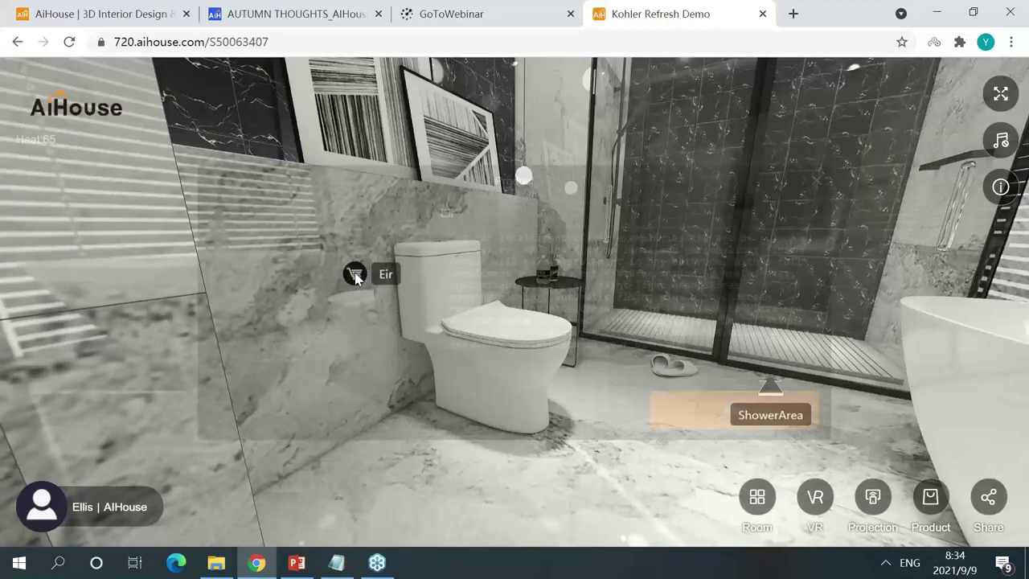
click(354, 274)
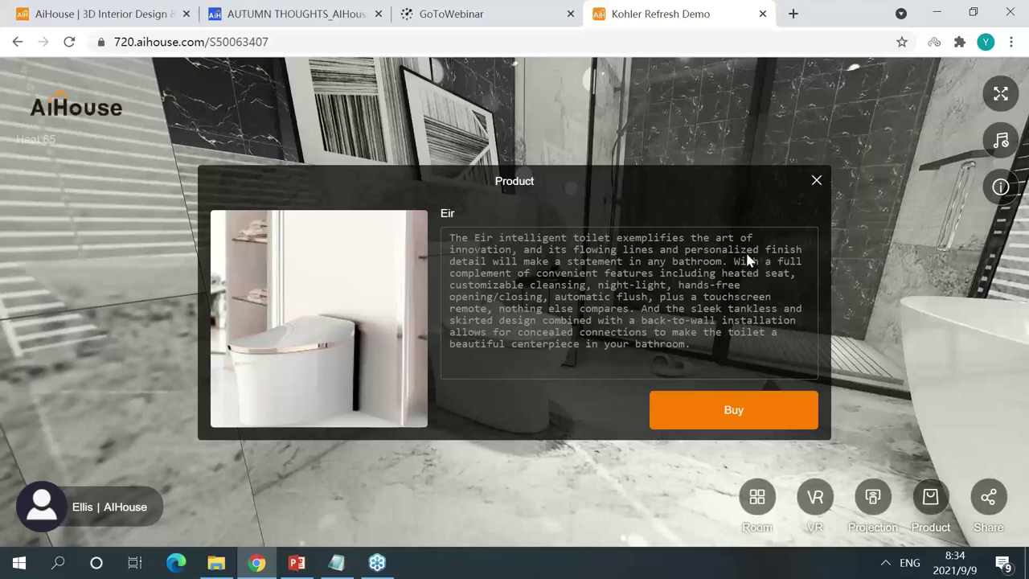
click(742, 413)
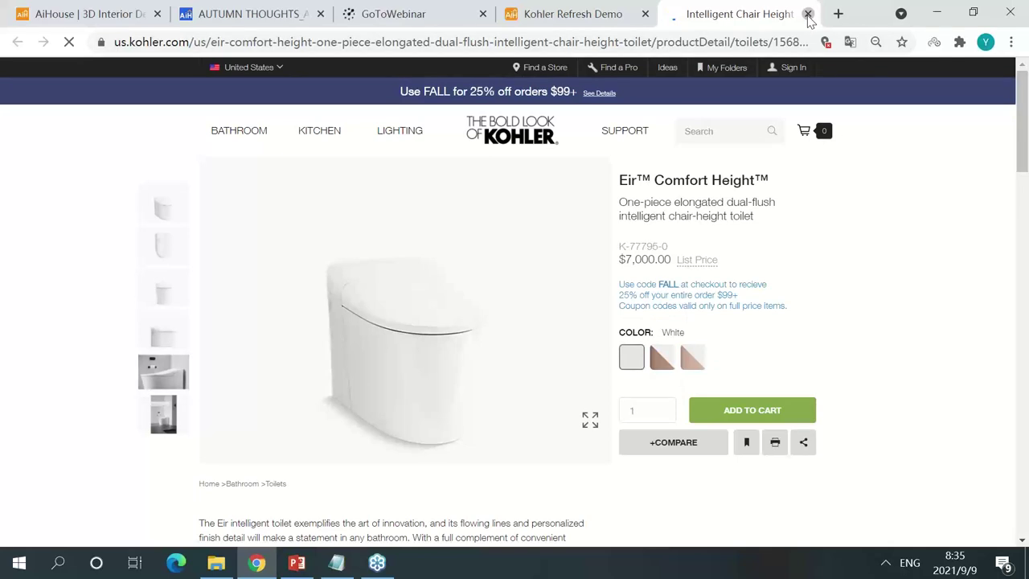
click(808, 14)
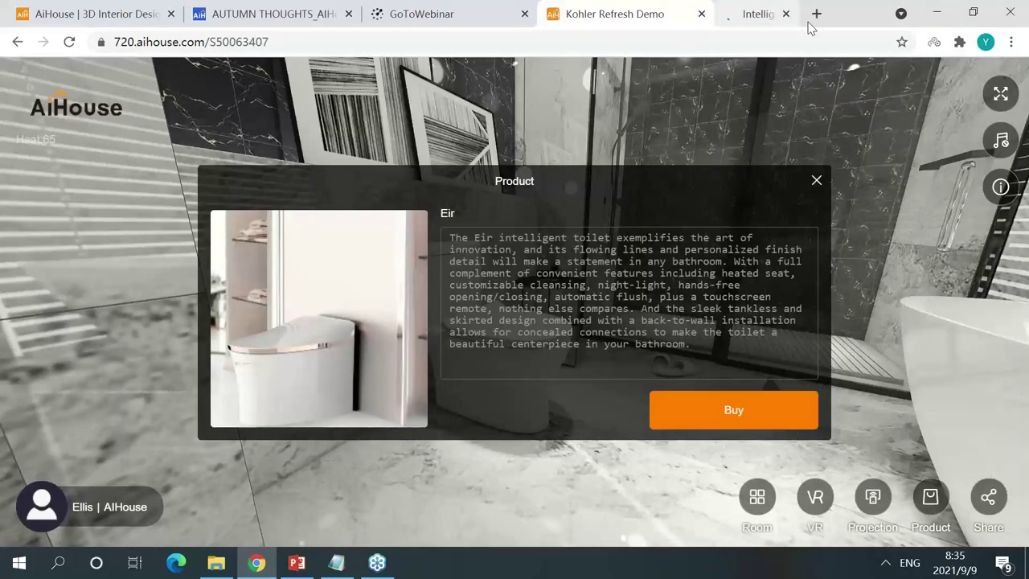
click(816, 180)
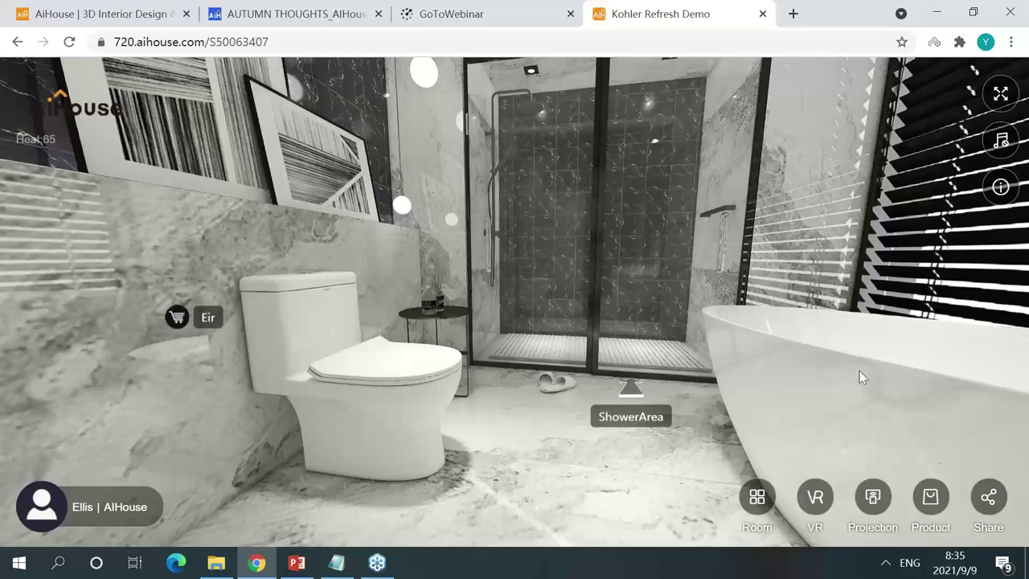
- Swap the toilet to Option-2 smart toilet, then back to the Option-1 tank toilet
click(925, 498)
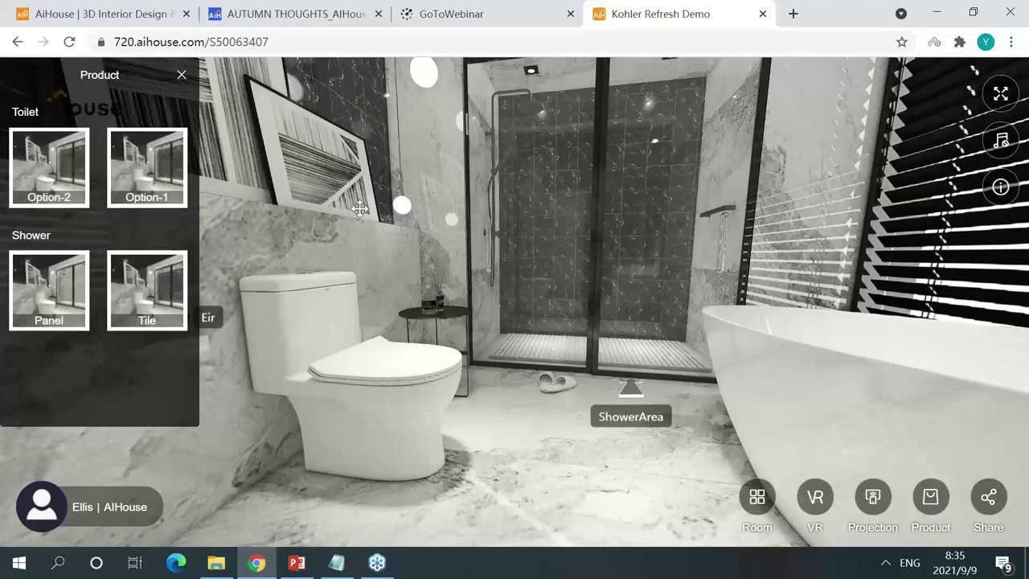
drag(359, 208, 629, 255)
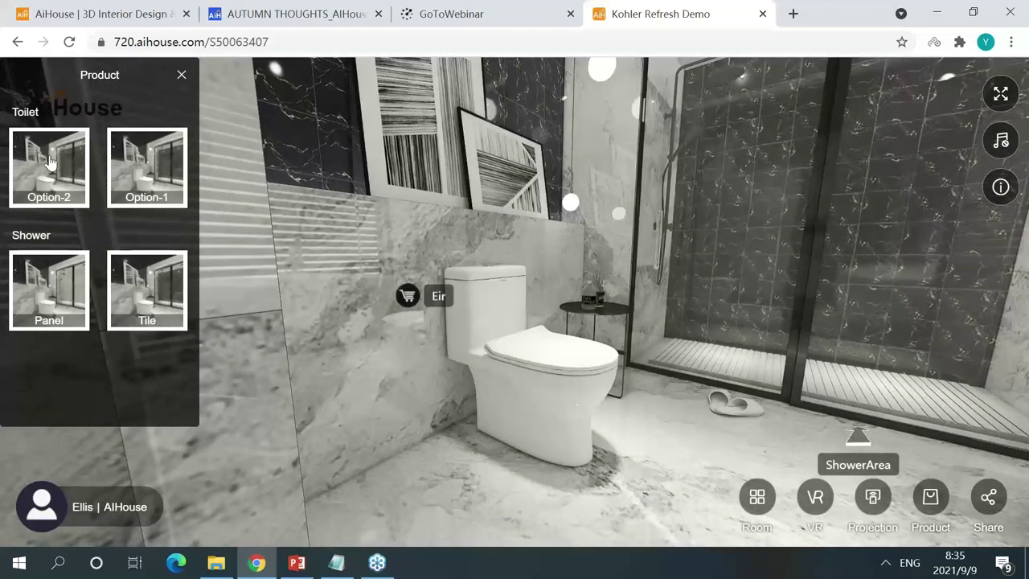
click(49, 160)
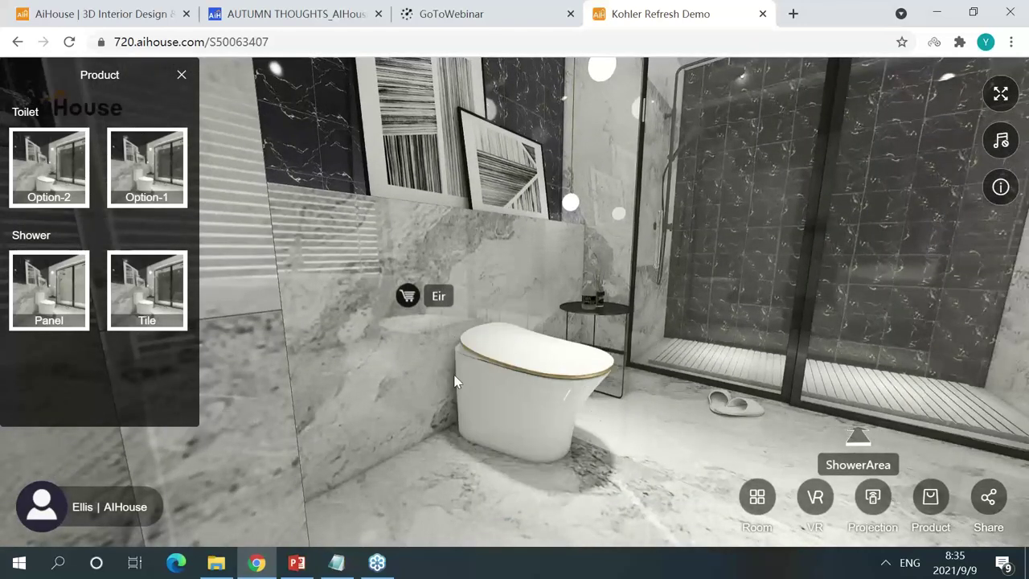
click(136, 159)
- Facing the shower, switch its walls to the Panel finish, then the Tile finish
drag(780, 322, 515, 259)
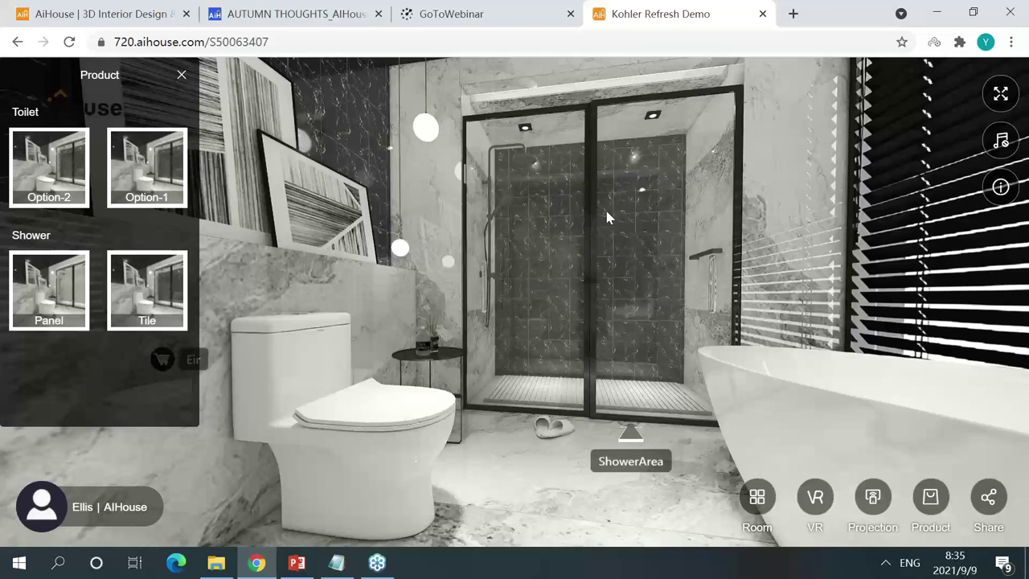
click(56, 294)
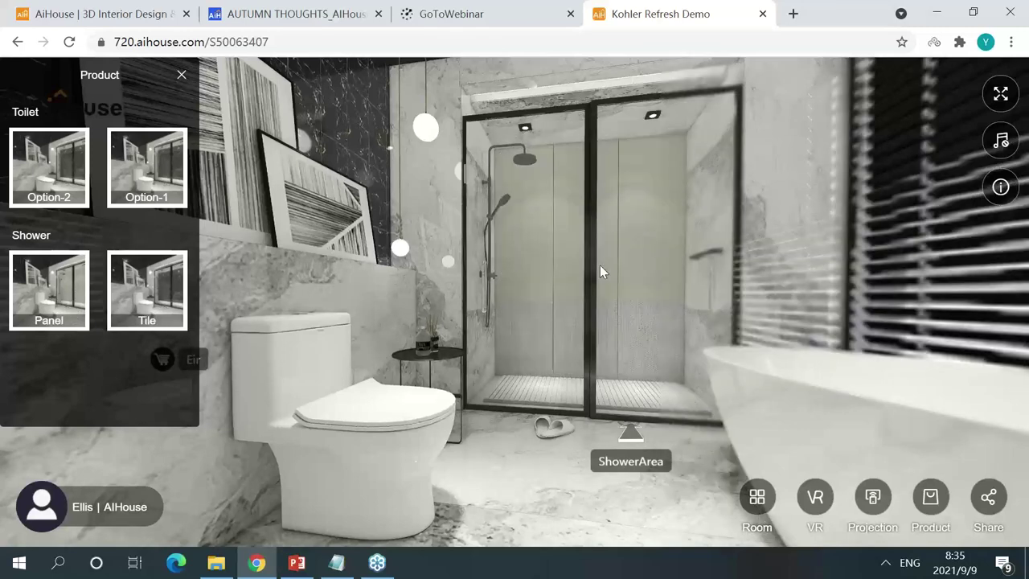
click(152, 293)
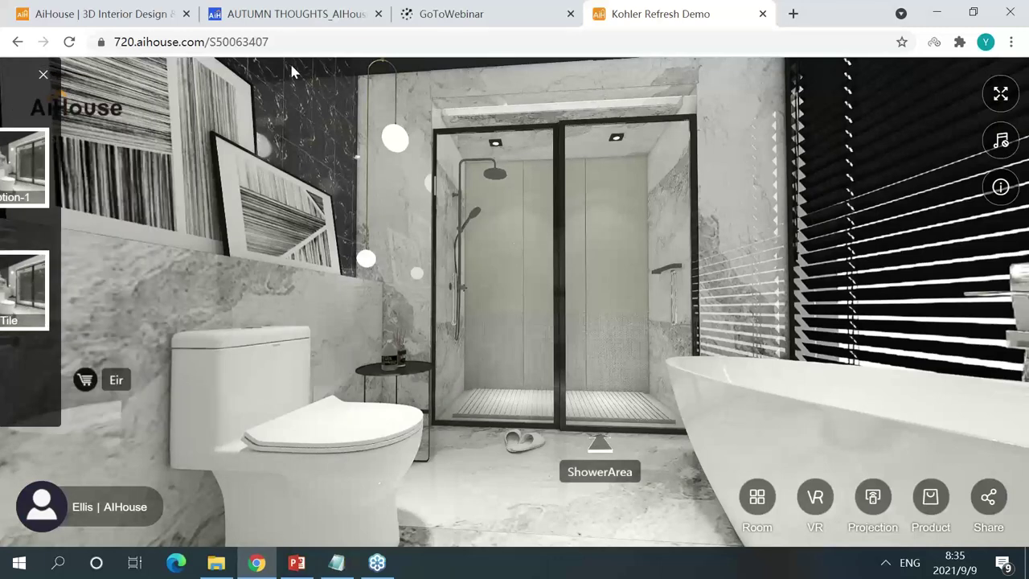
click(293, 42)
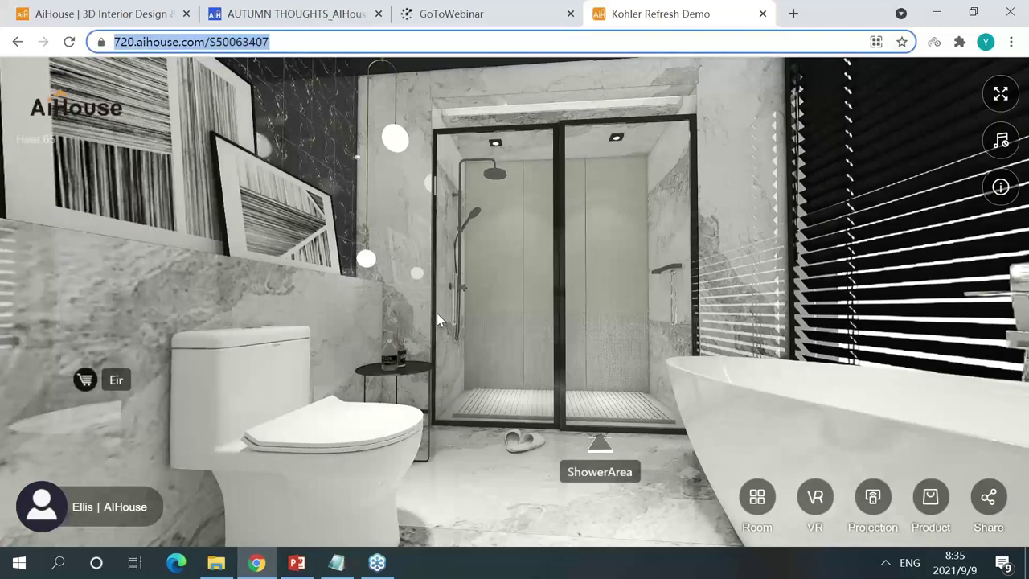
click(378, 562)
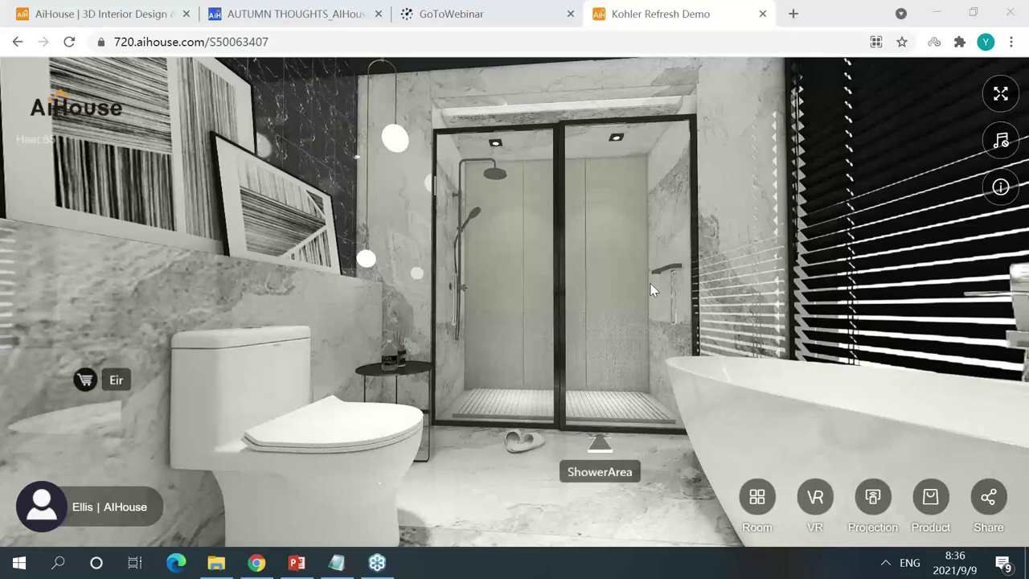
click(990, 499)
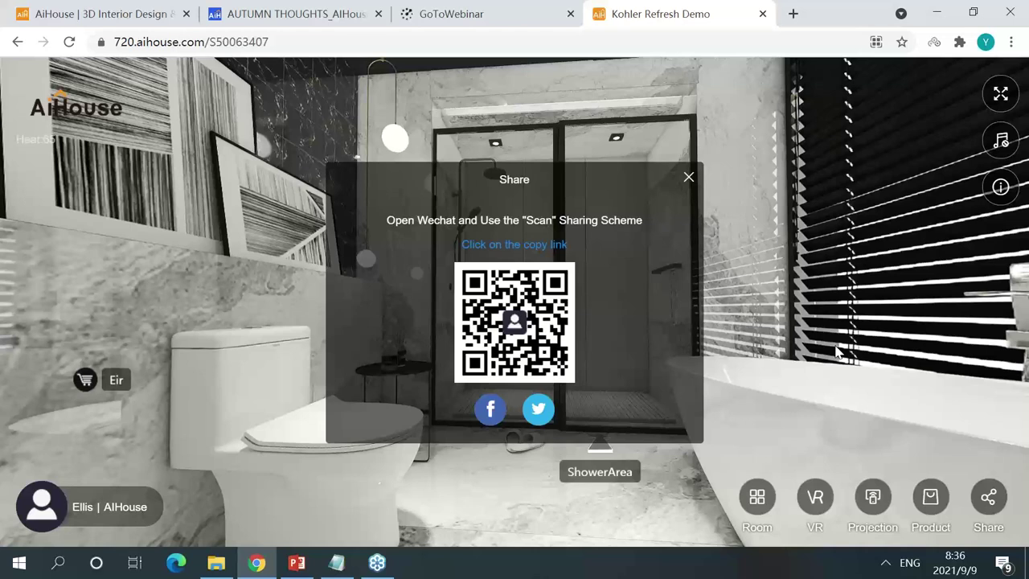
click(688, 178)
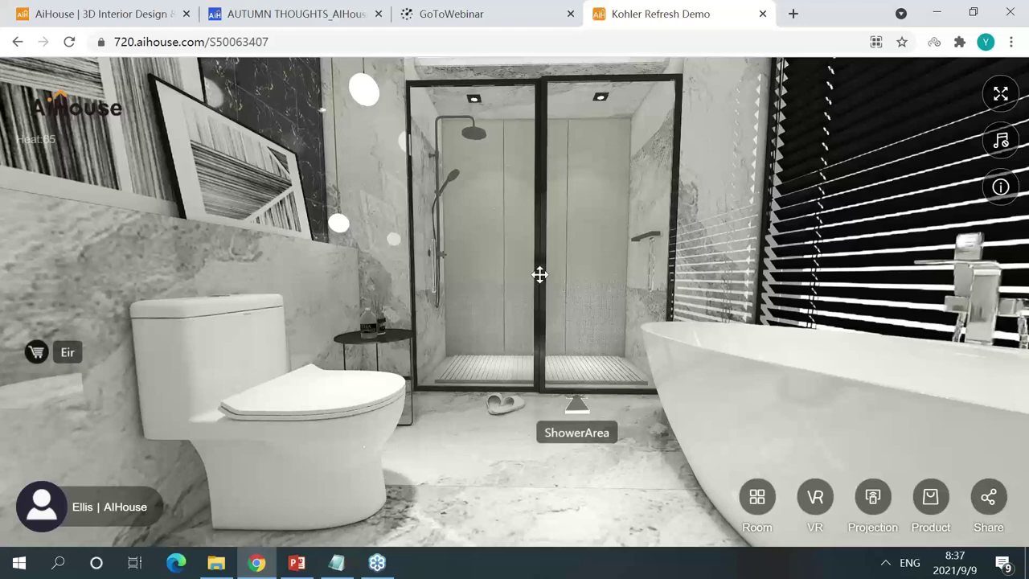
drag(539, 274, 538, 362)
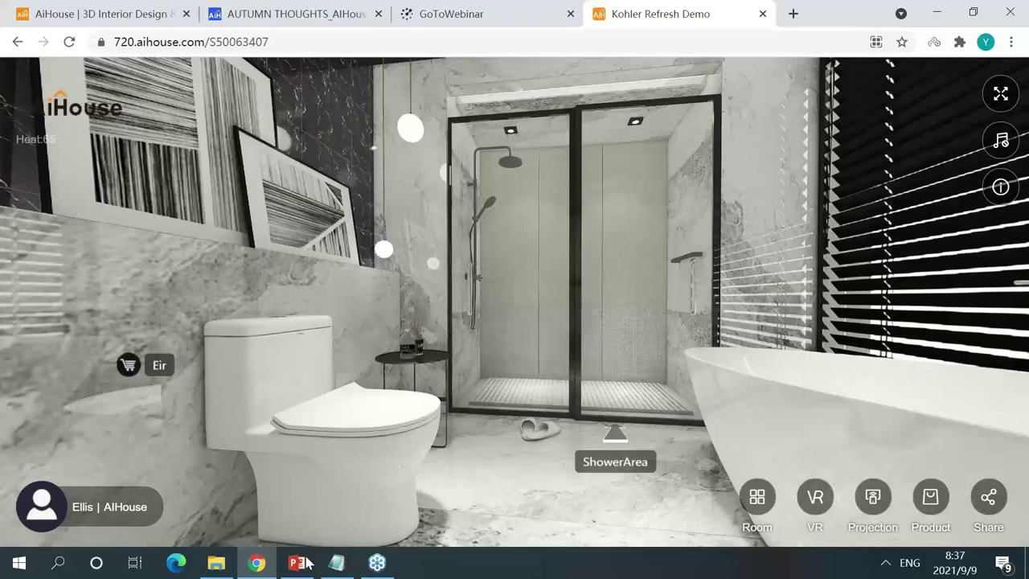
click(298, 564)
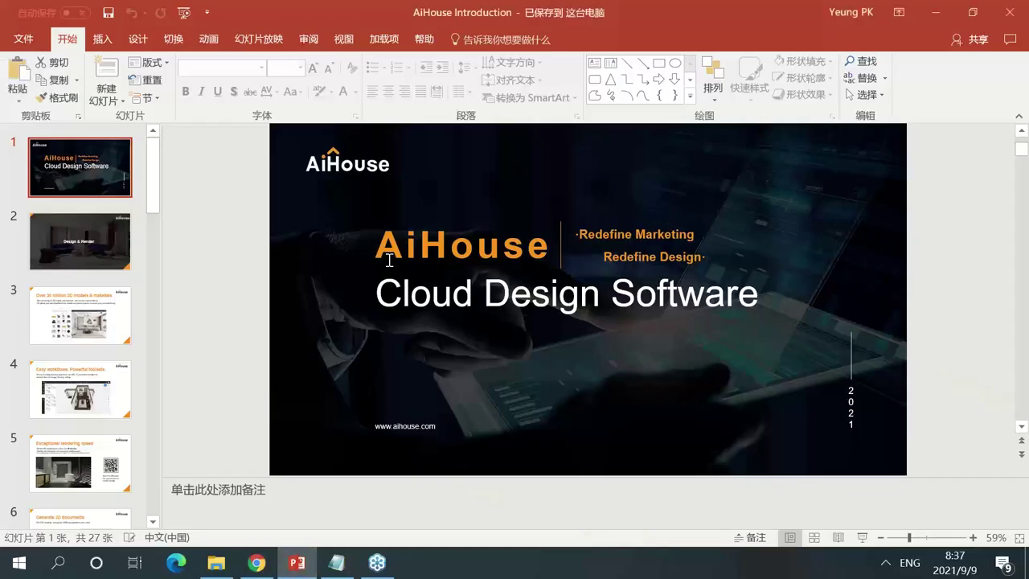
- Start the AiHouse Introduction slideshow and advance to the 'Over 30 million 3D models & materials' slide
click(863, 537)
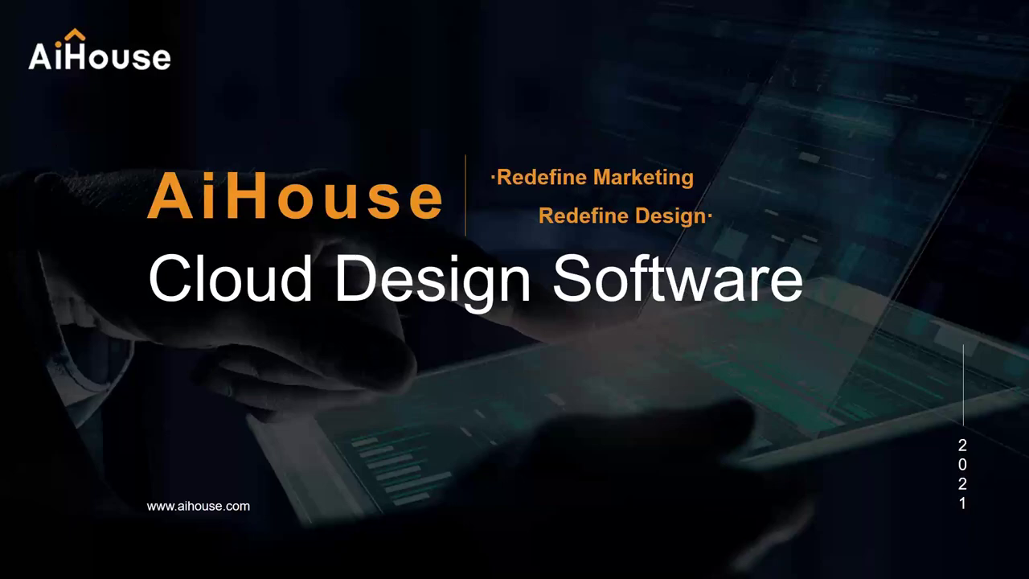
key(Right)
key(Right)
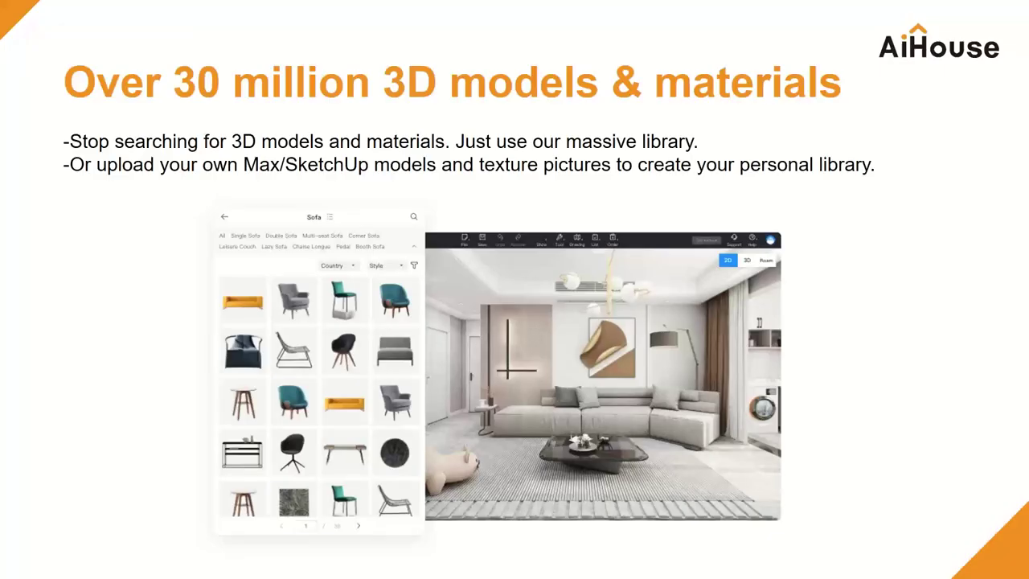
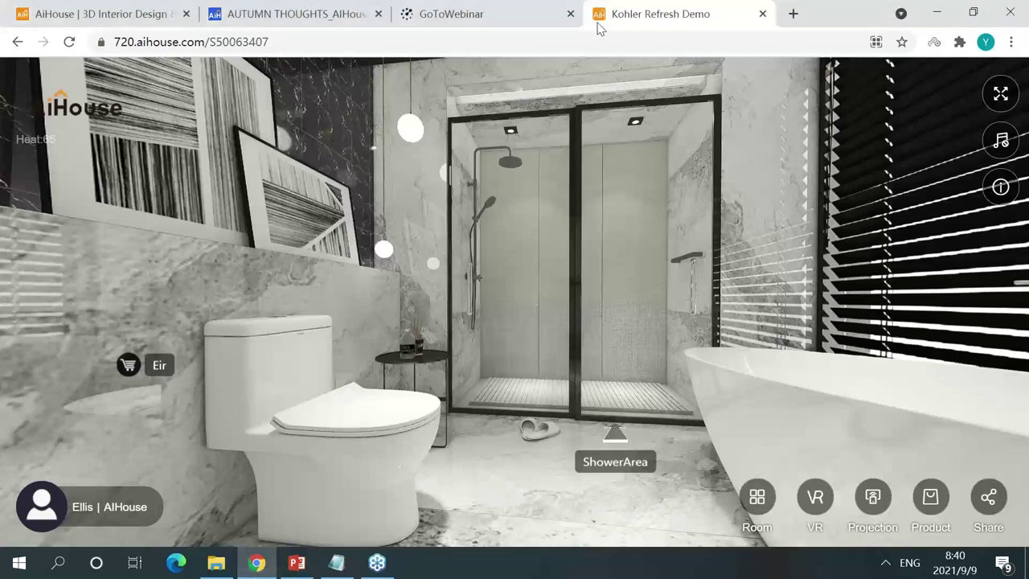
- Close the panorama tour and start a new blank scheme from the editor's File menu
key(ctrl+w)
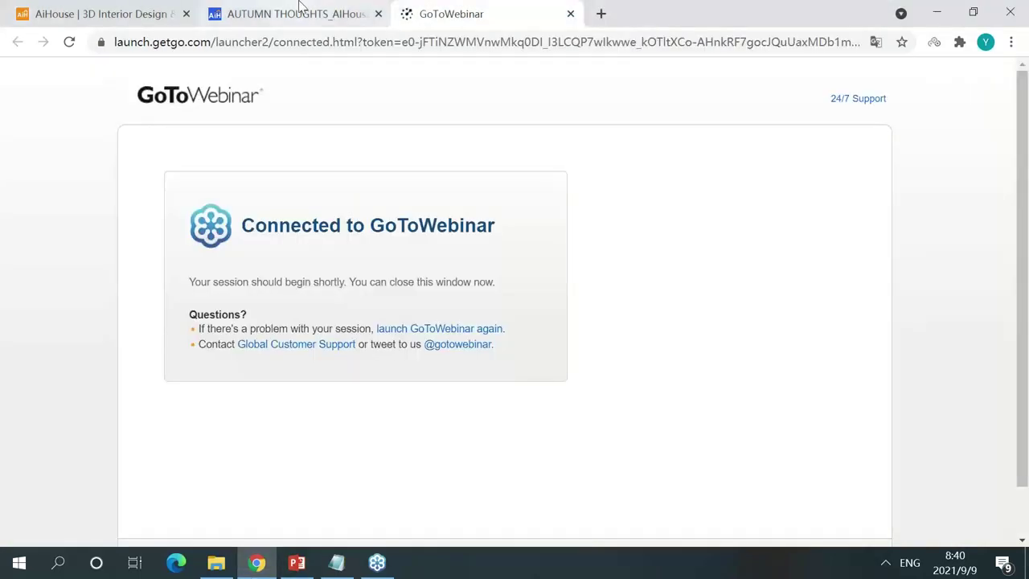
click(299, 10)
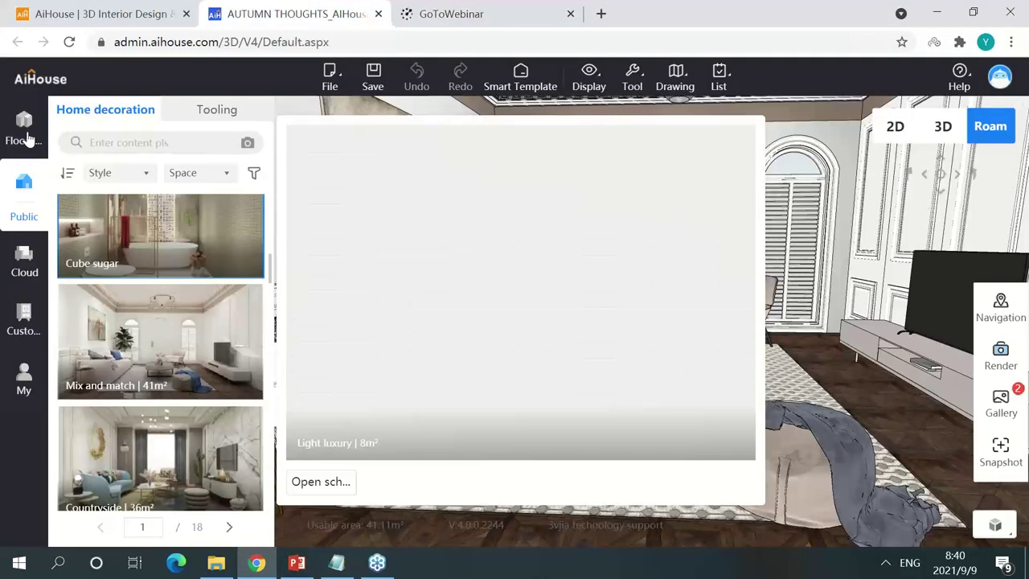
click(329, 77)
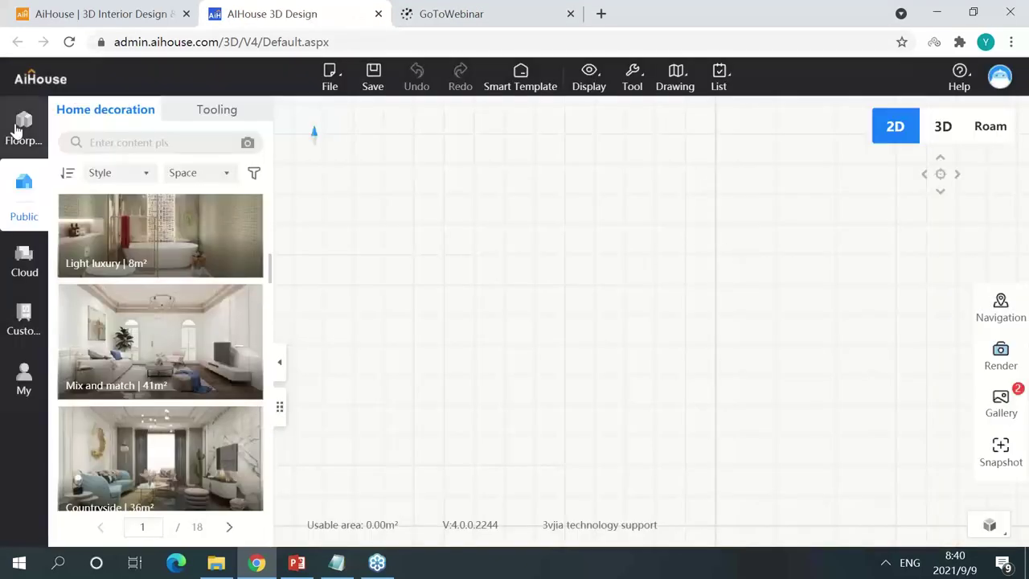
click(23, 128)
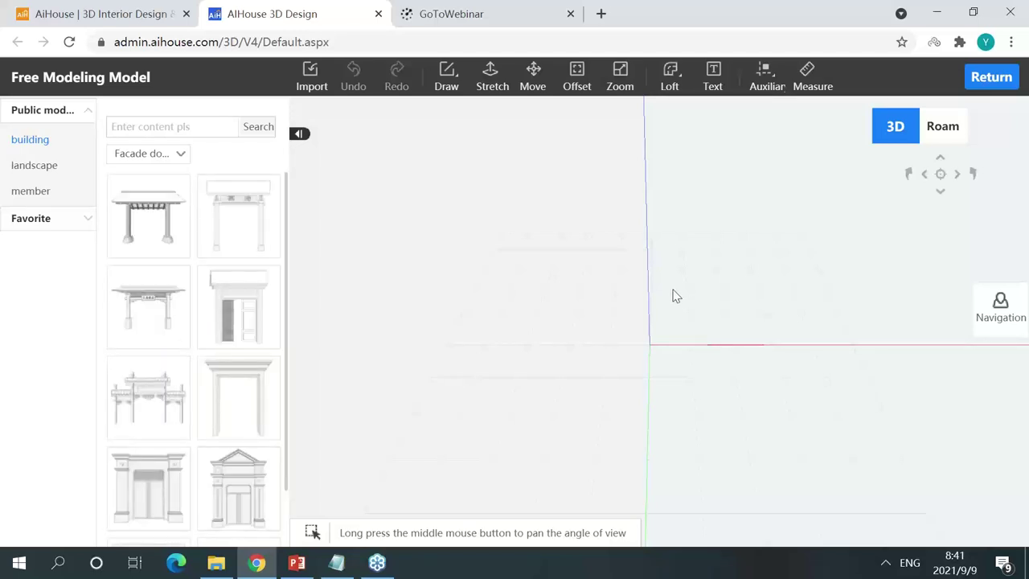
click(446, 73)
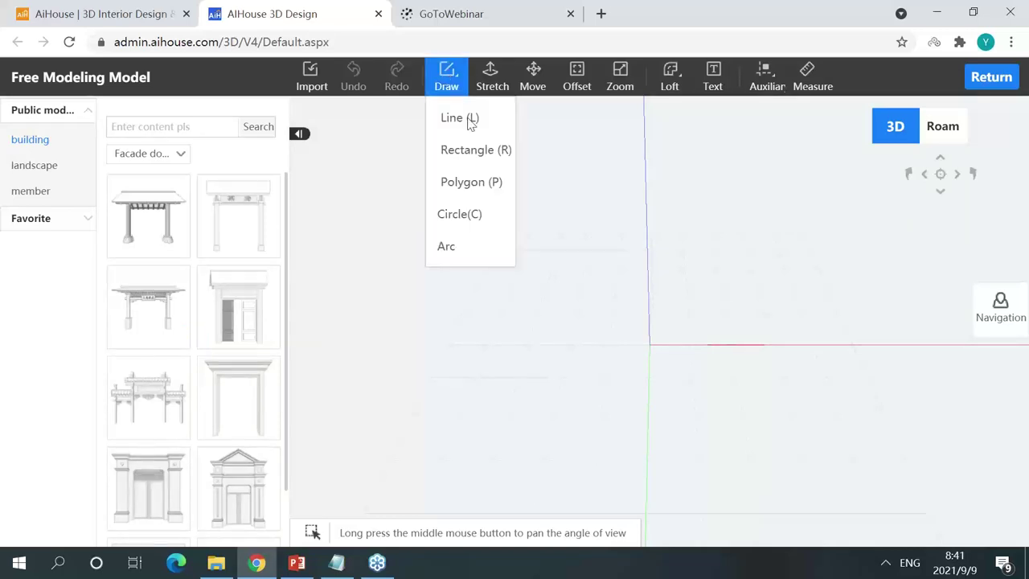
click(485, 150)
click(536, 254)
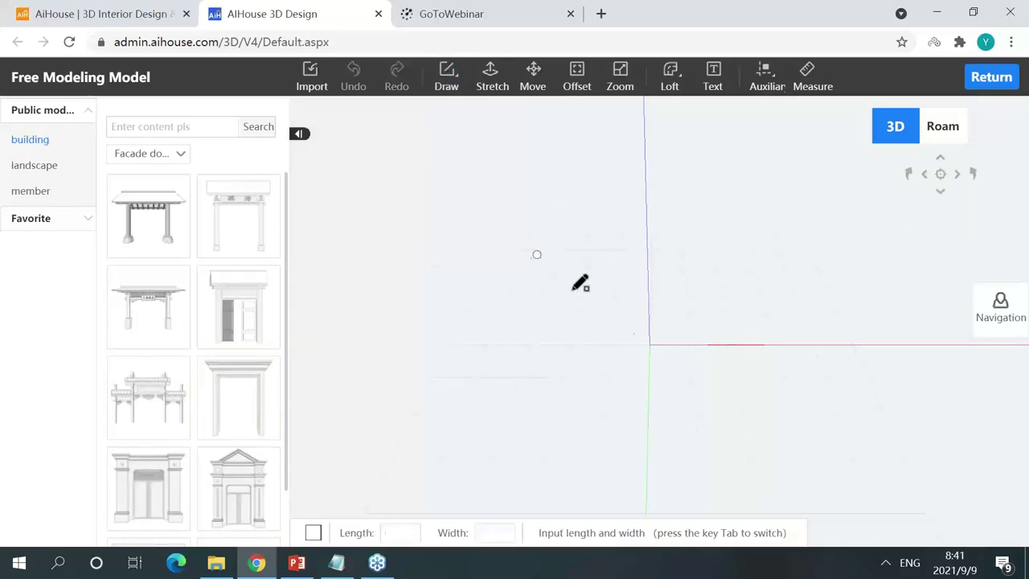
click(738, 415)
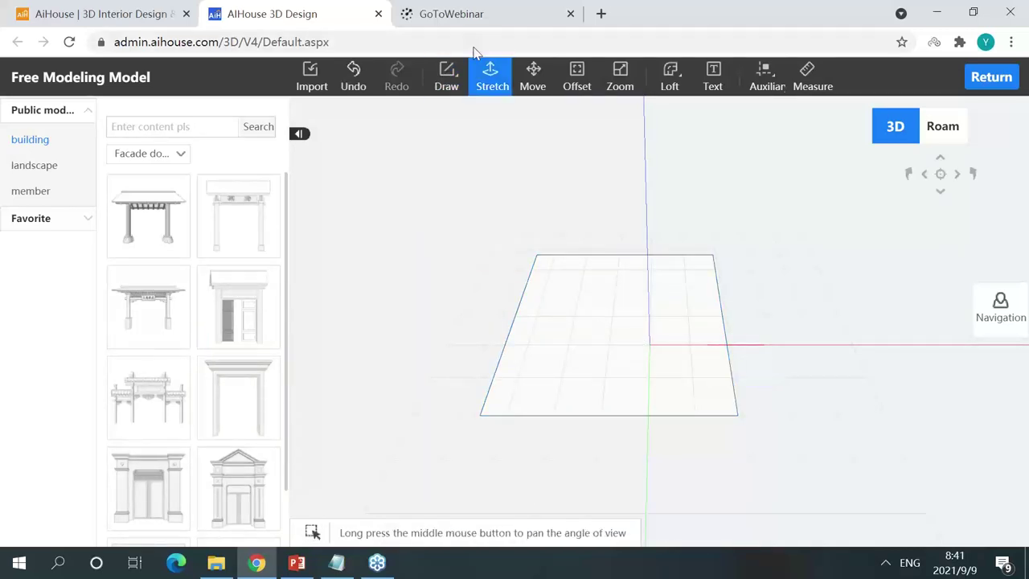
click(491, 73)
click(584, 301)
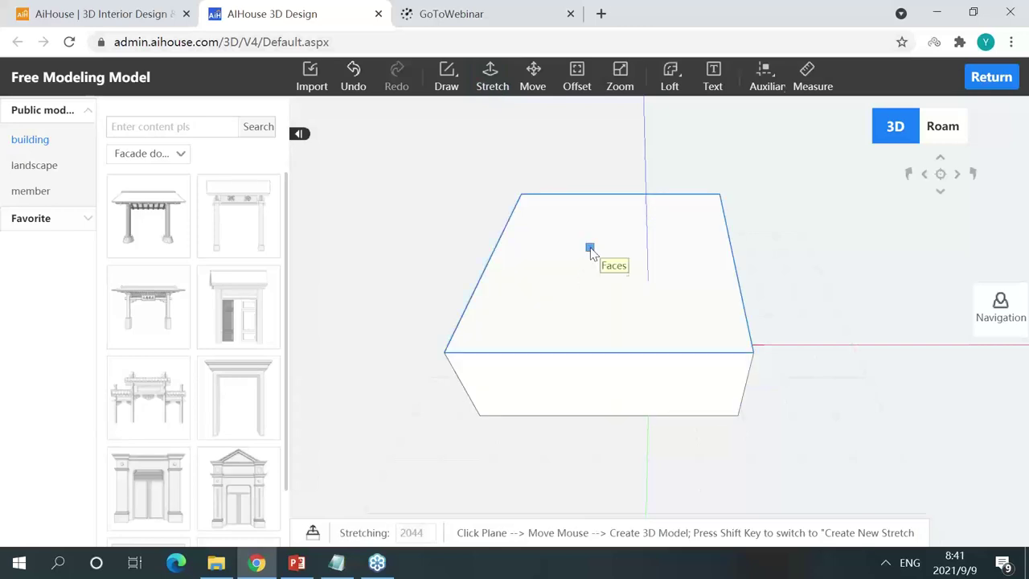
click(590, 248)
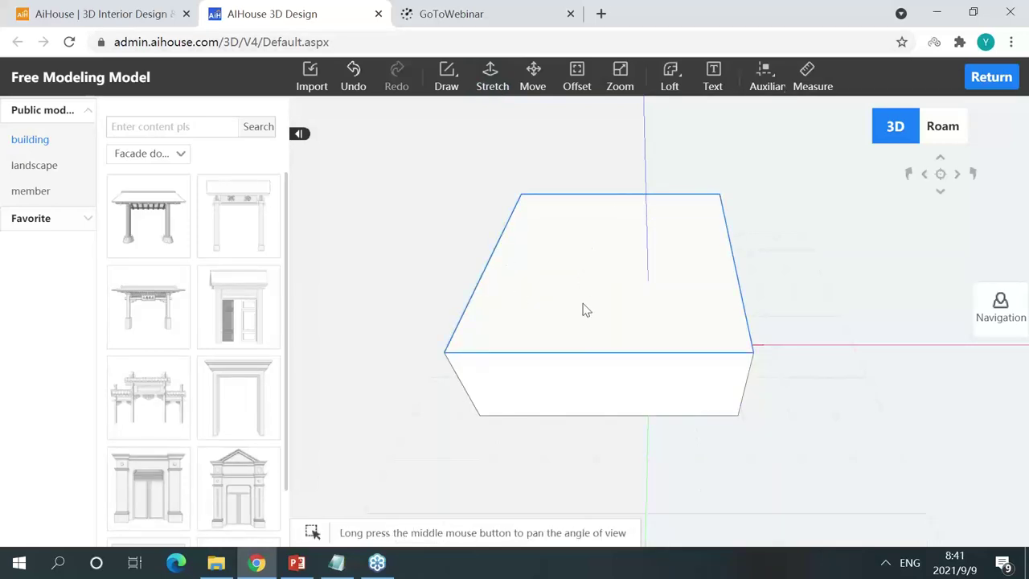
key(ctrl+z)
key(ctrl+z)
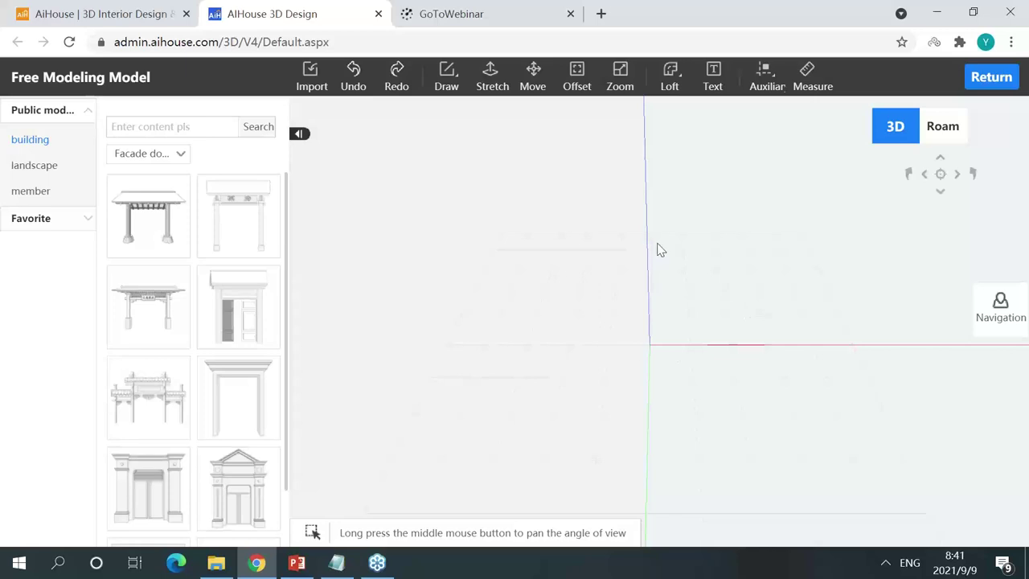
- Import Floor Plan.dwg from the Free Modeling folder and place its outline on the ground
click(311, 73)
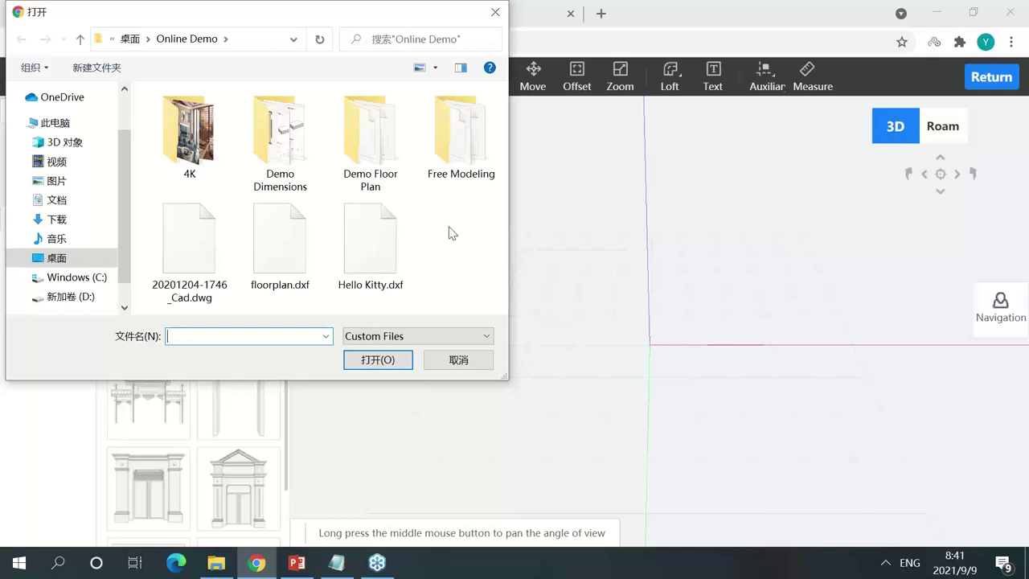
double_click(455, 143)
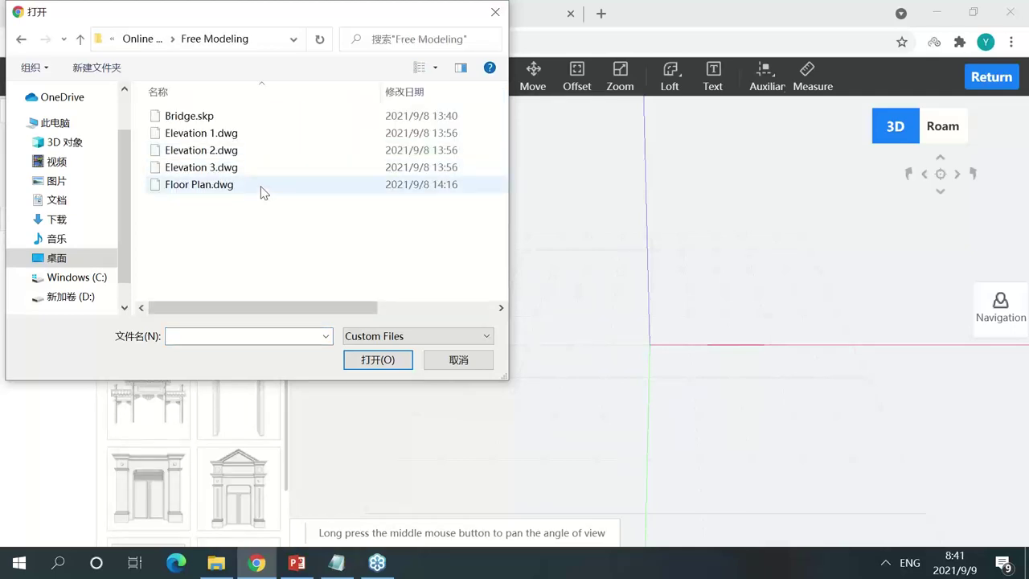
click(261, 192)
double_click(261, 191)
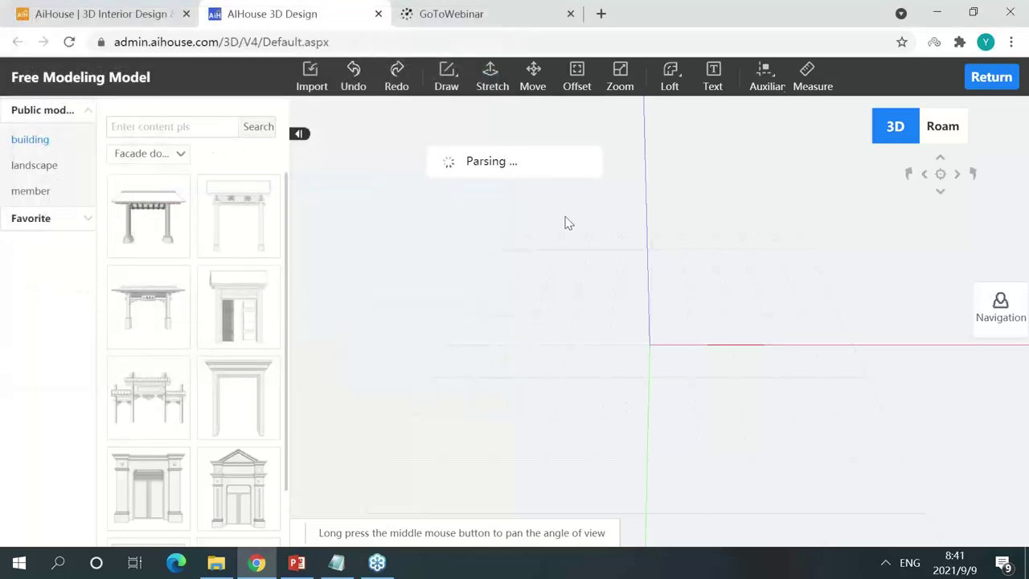
click(297, 367)
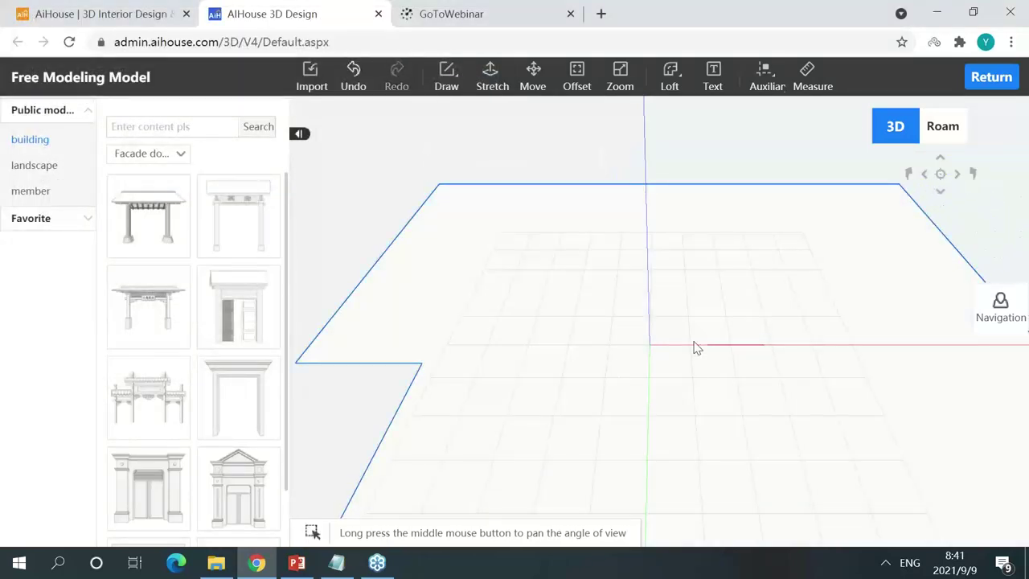
middle_drag(663, 351, 697, 345)
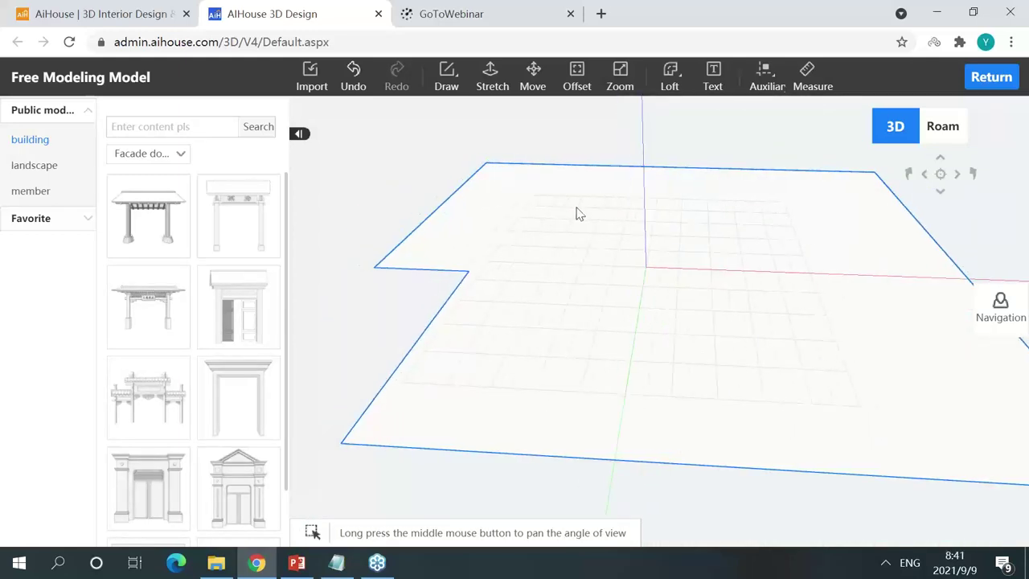
- Stretch the floor face upward 6000 into a solid building block
click(491, 85)
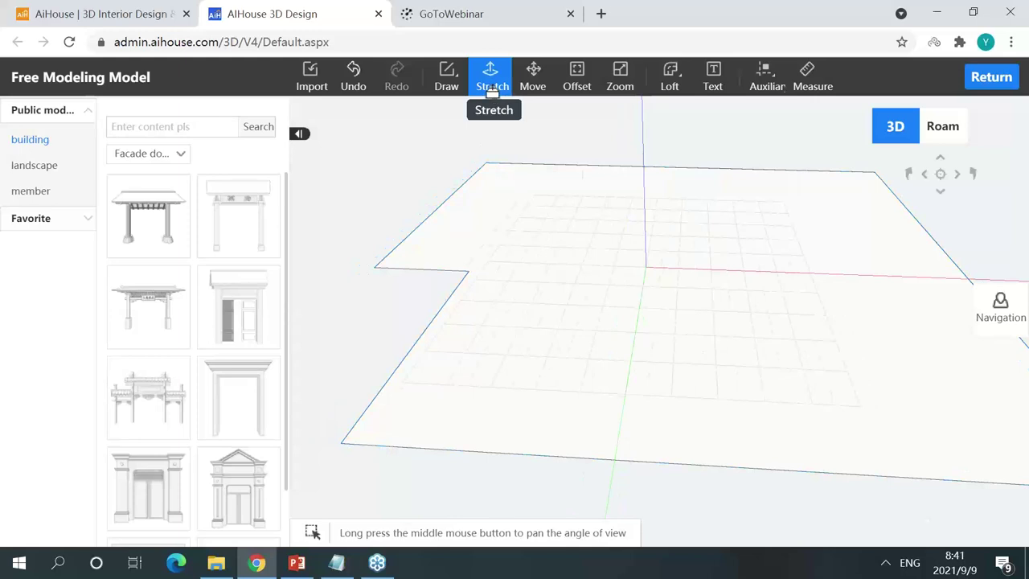
click(586, 294)
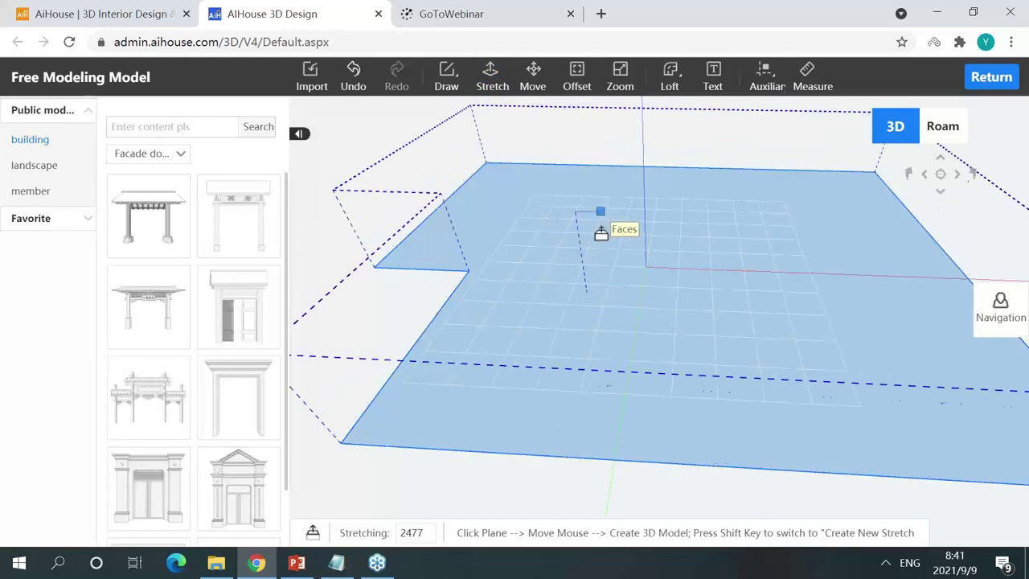
text(2130)
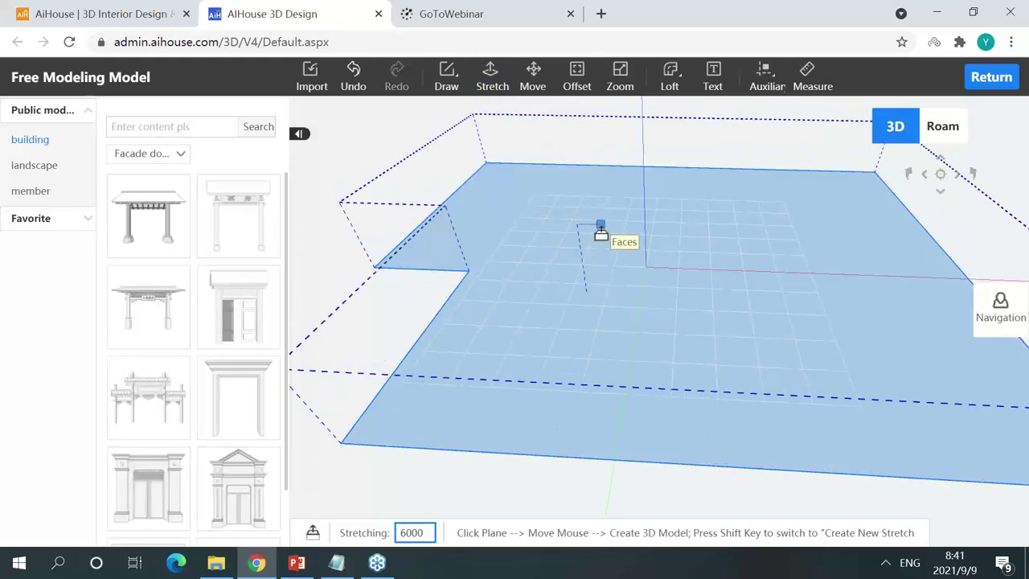
key(Return)
key(Escape)
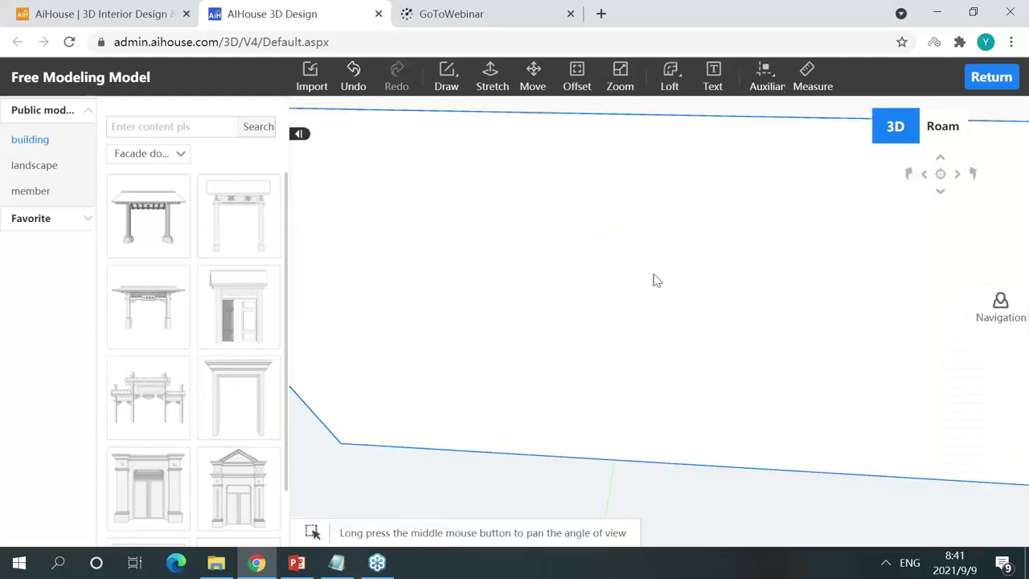
scroll(673, 202, down, 6)
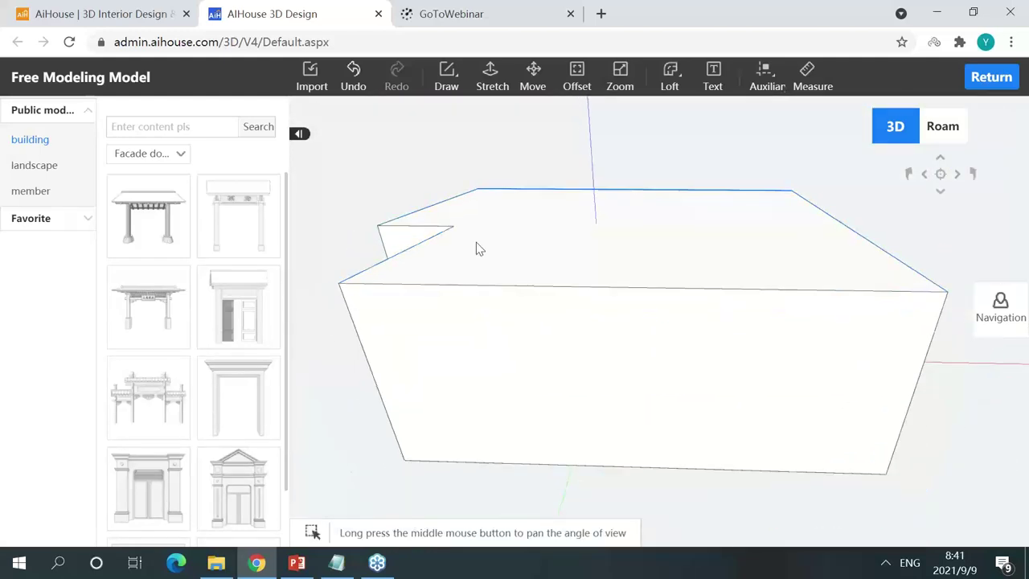
- Import Elevation 1.dwg and snap it onto the building block's front face
click(311, 76)
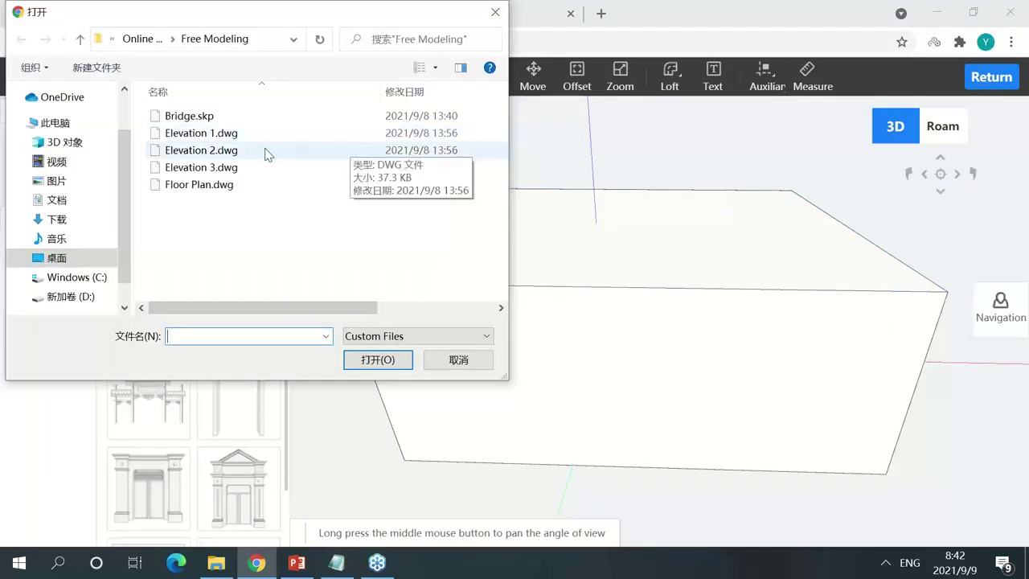
double_click(245, 135)
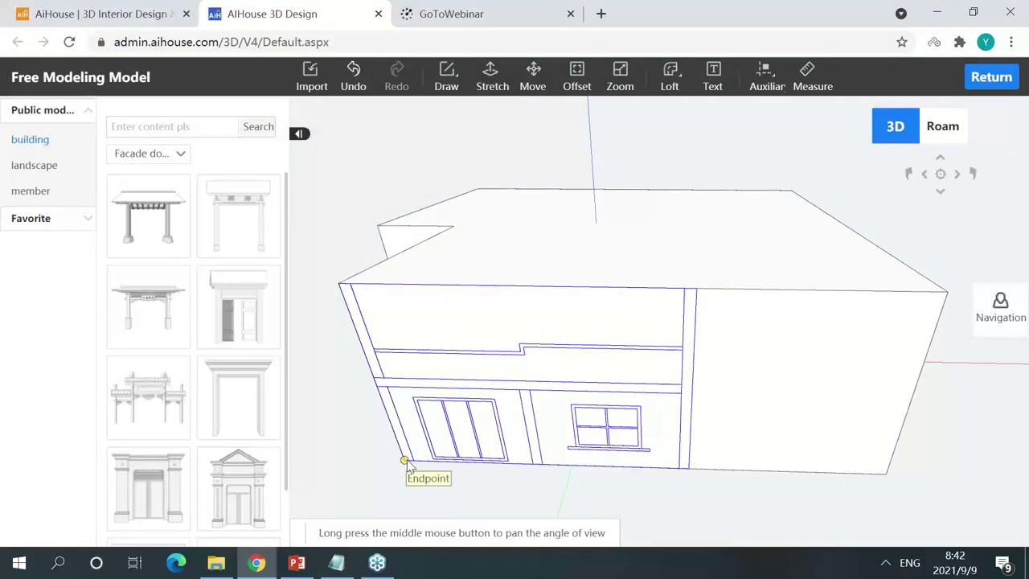
click(408, 463)
middle_drag(441, 384, 439, 359)
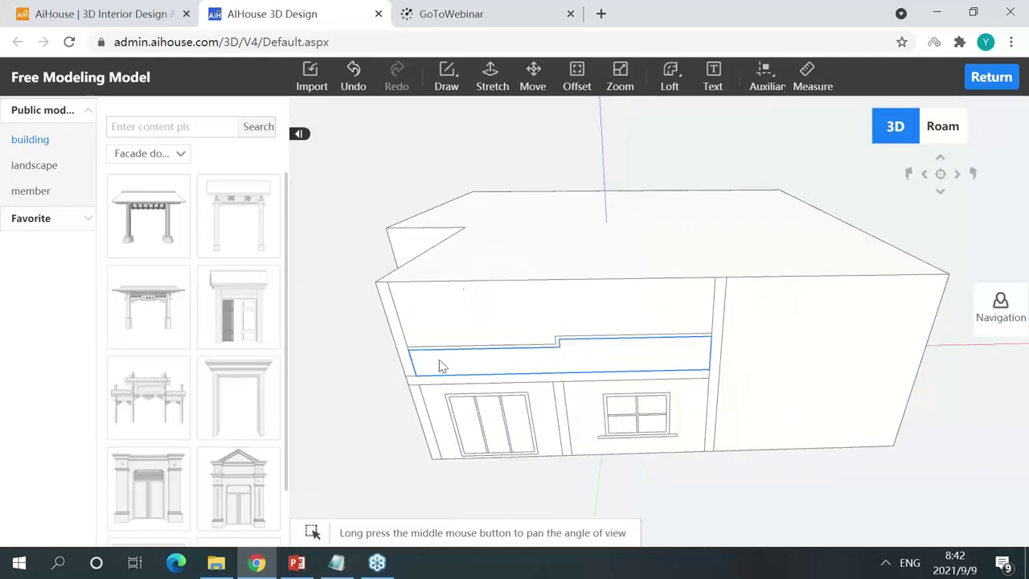
click(311, 76)
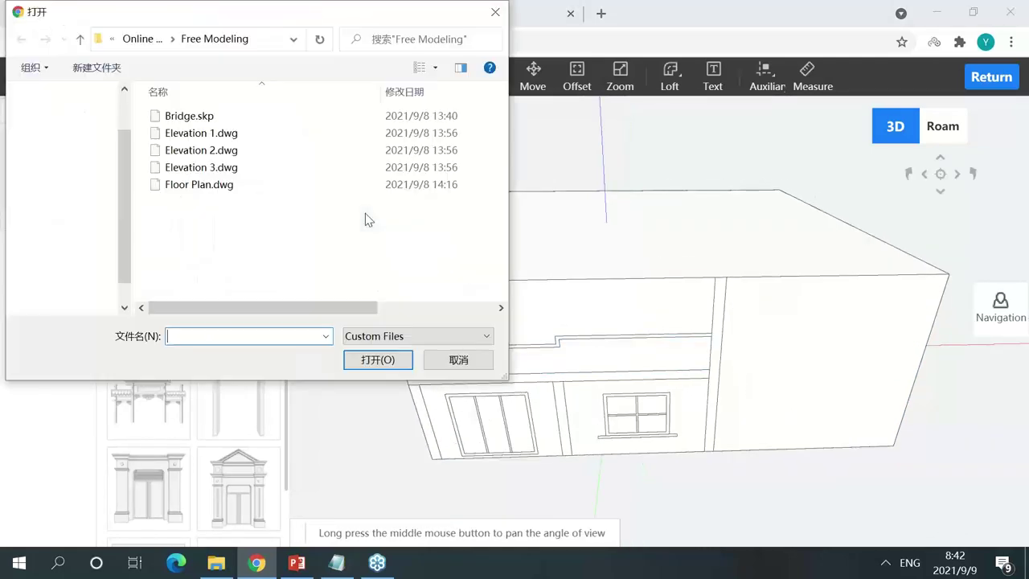
click(473, 361)
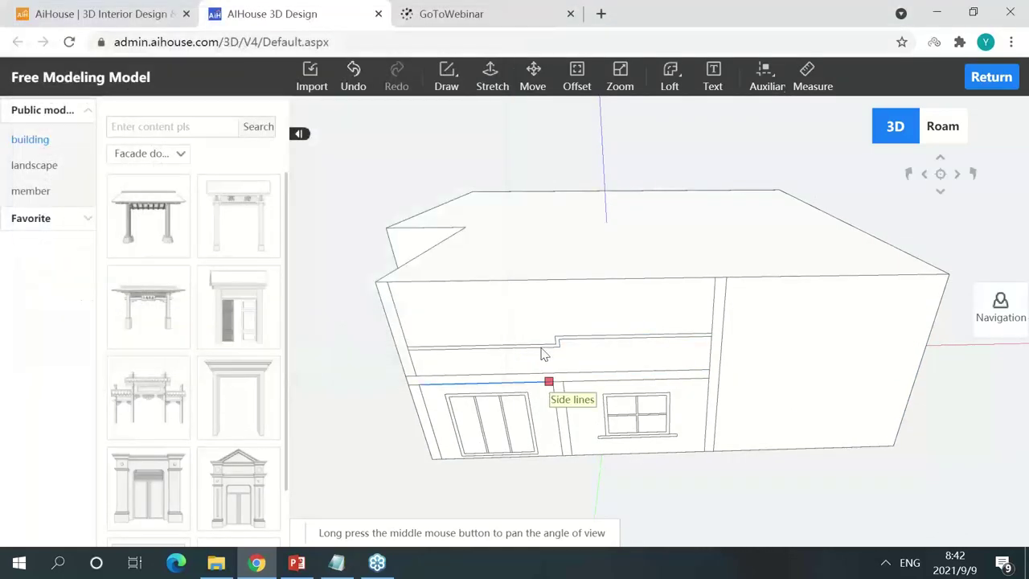
- Stretch the upper-right window pane by 20
middle_drag(542, 353, 544, 341)
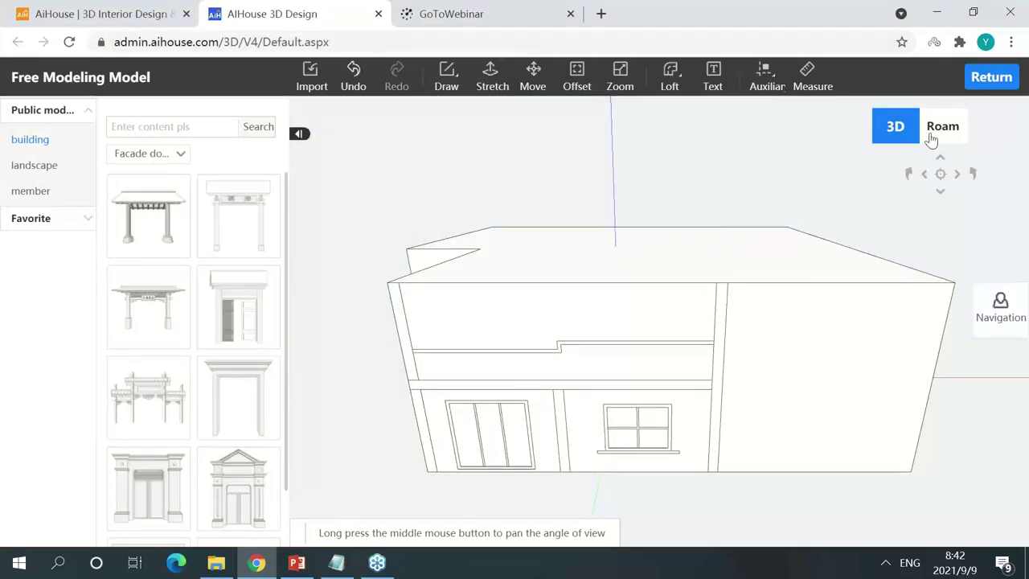
click(490, 76)
click(652, 416)
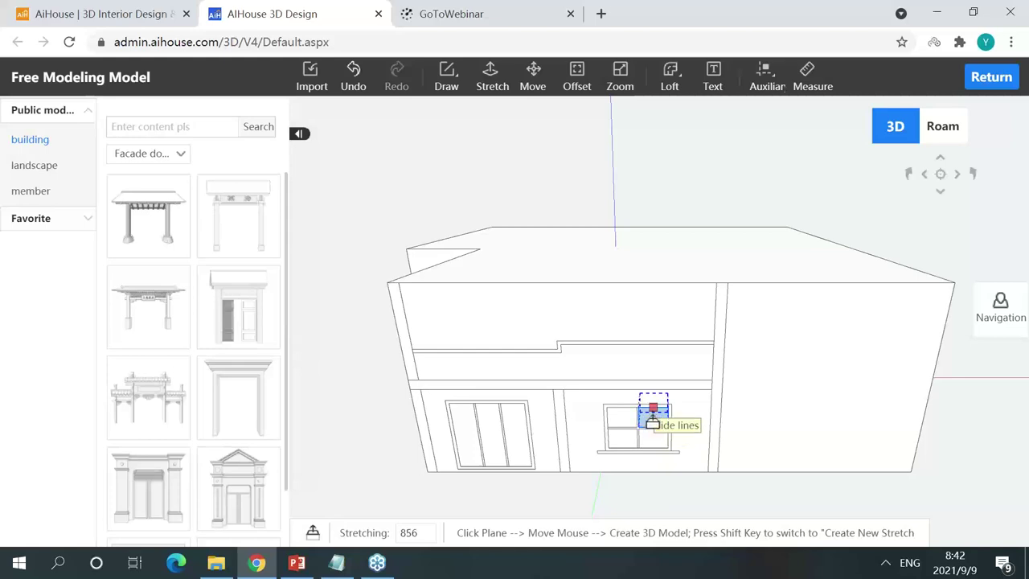
text(20)
key(Return)
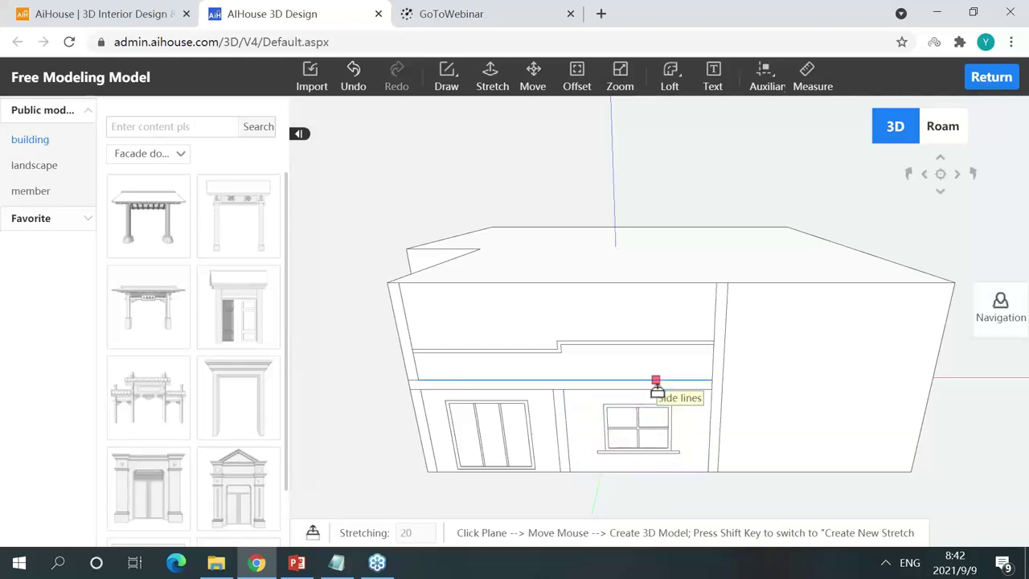
key(Escape)
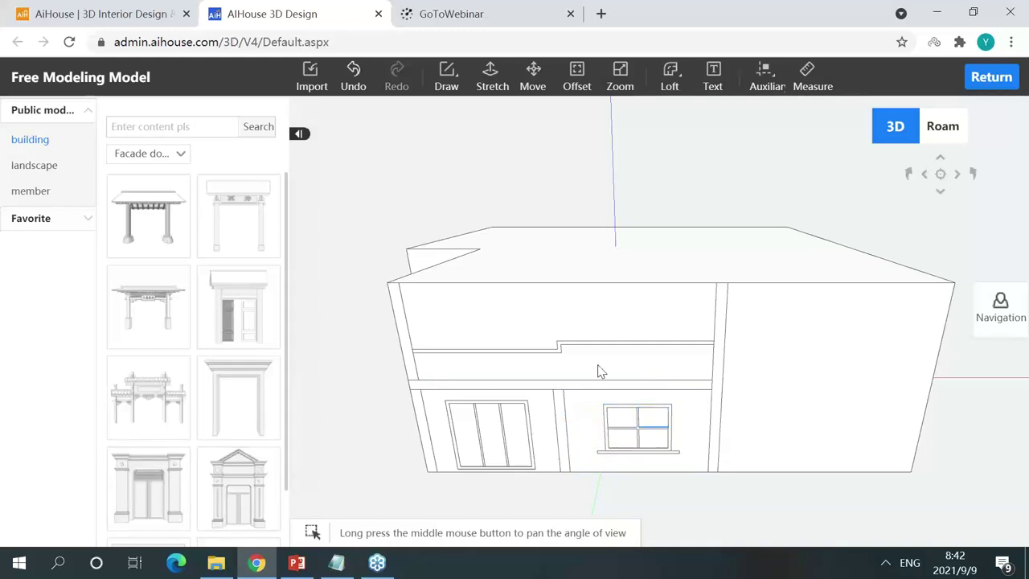
- Zoom to the windowed wall, try another pane extrusion, then undo it
scroll(639, 394, up, 5)
scroll(645, 389, up, 6)
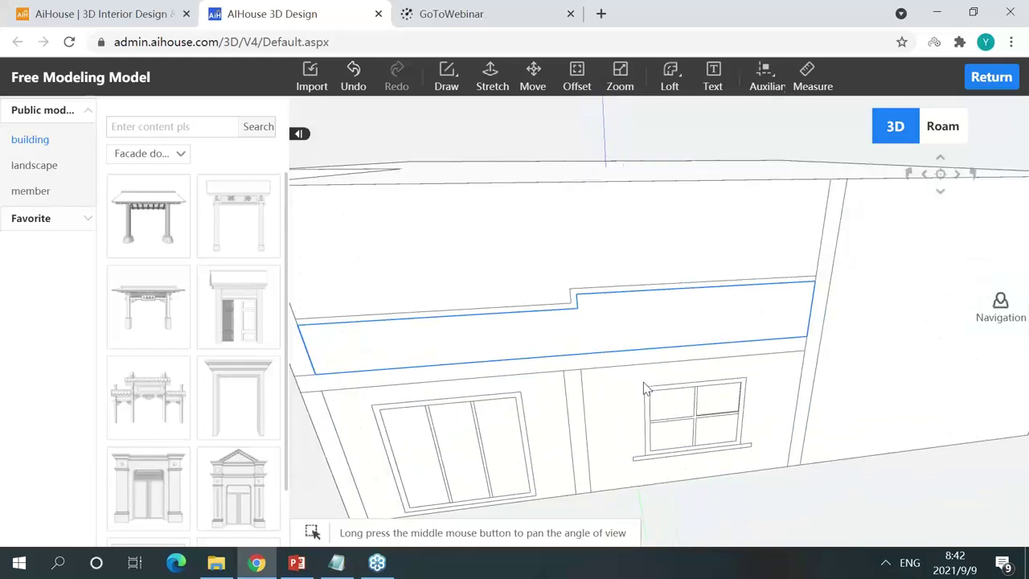
scroll(746, 358, up, 6)
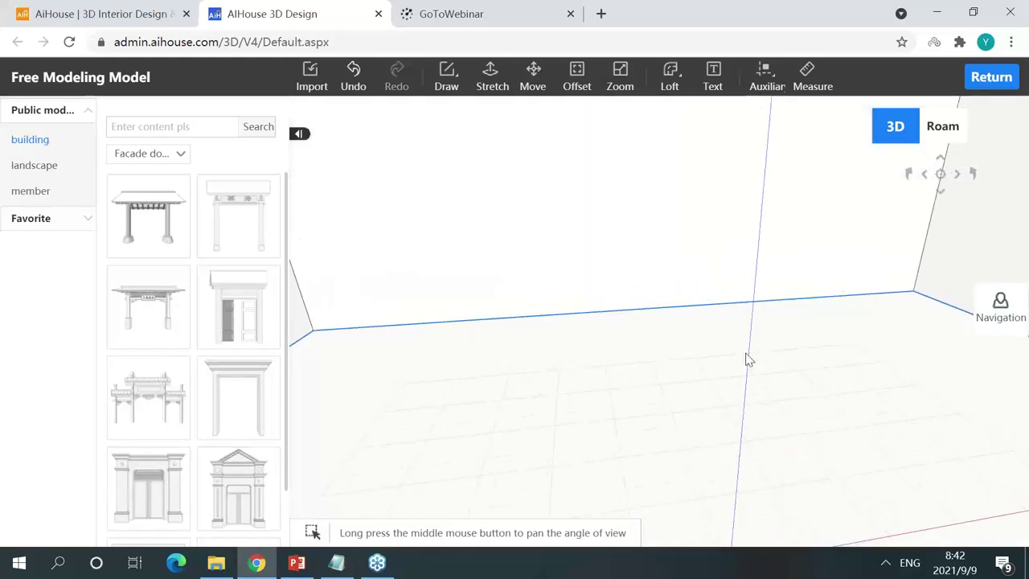
scroll(799, 346, up, 2)
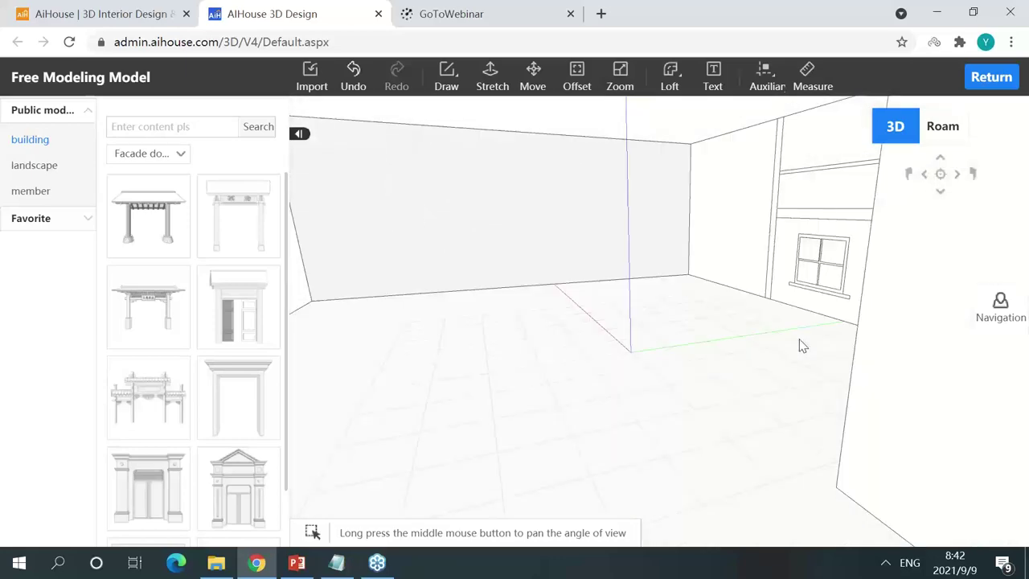
middle_drag(799, 345, 483, 177)
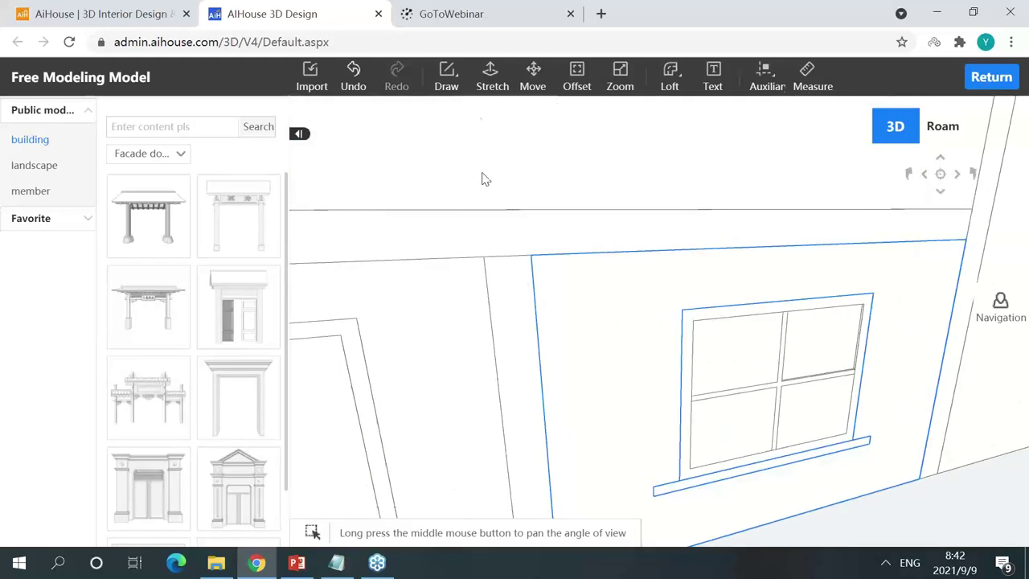
click(489, 74)
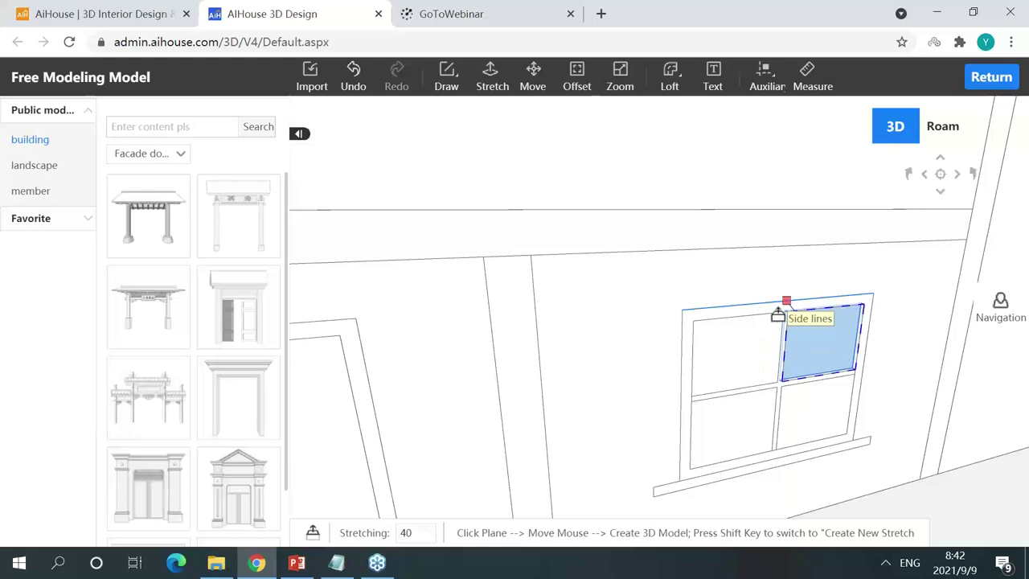
text(2)
key(Return)
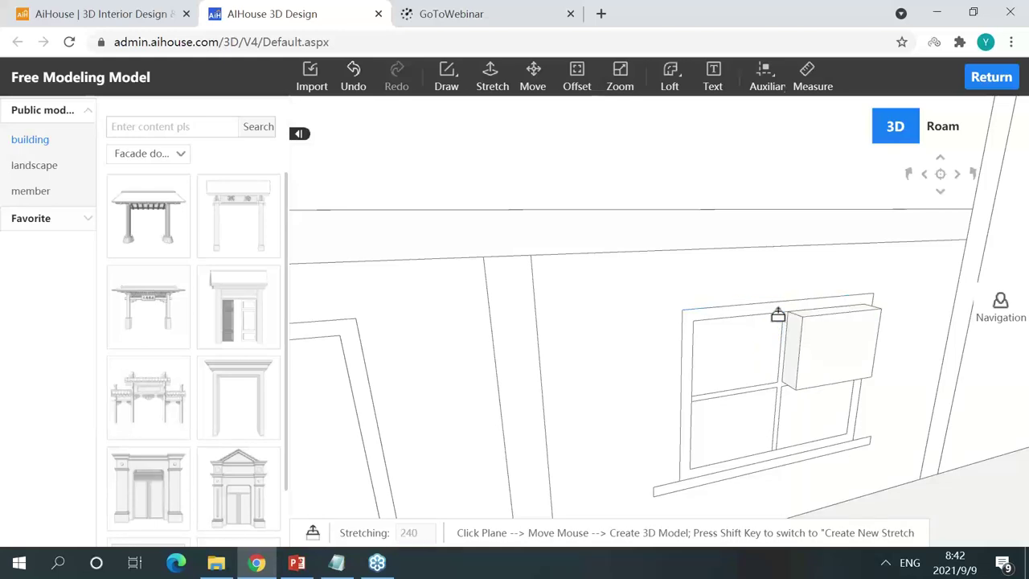
key(ctrl+z)
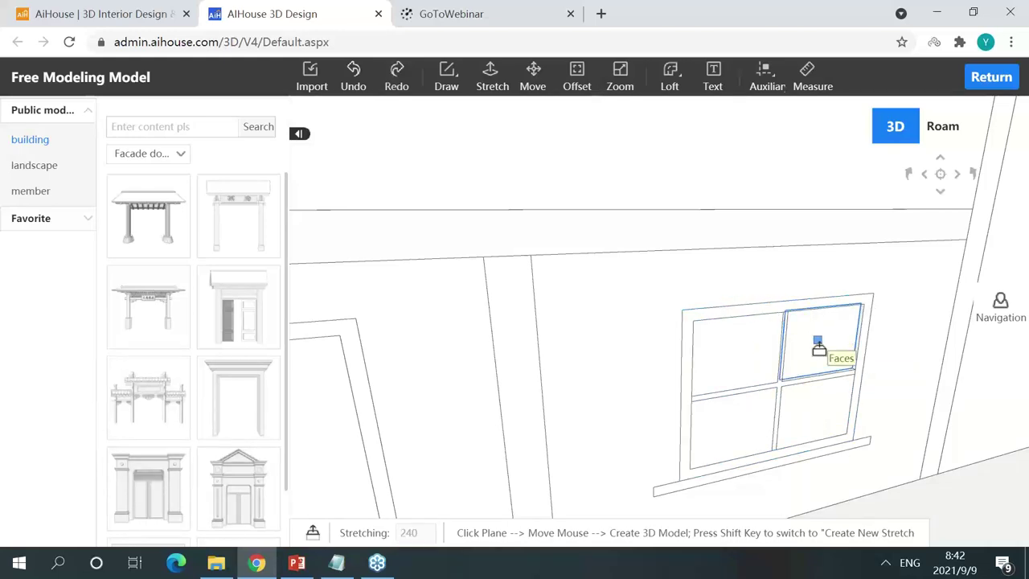
- Push the upper-right window pane back into the wall to form a recess
click(793, 322)
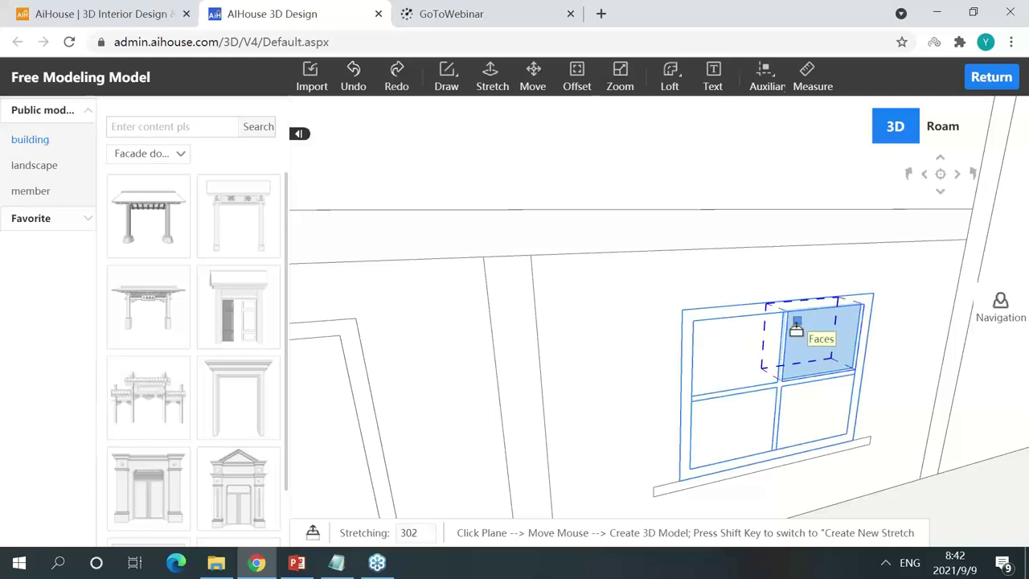
text(32)
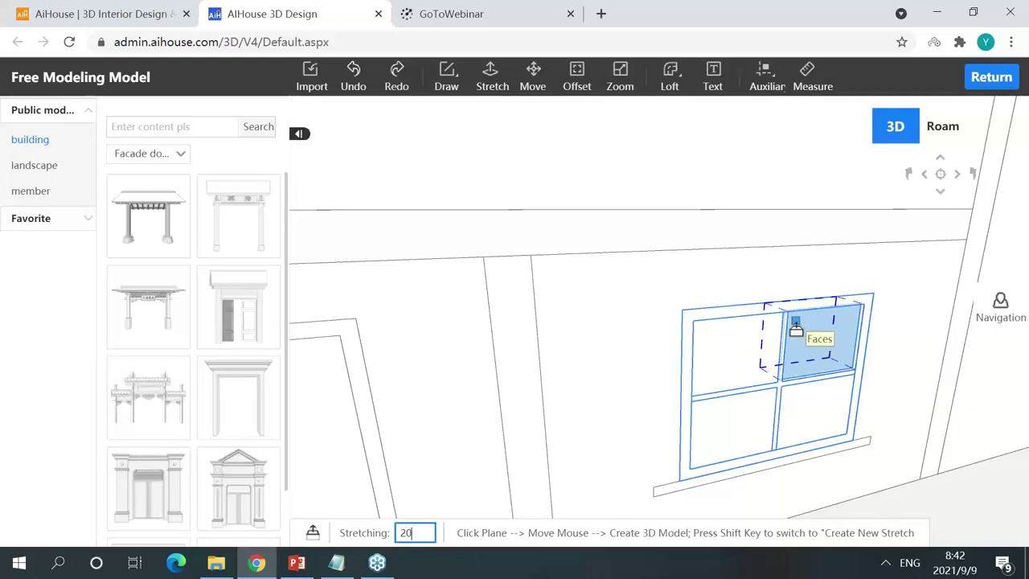
key(Return)
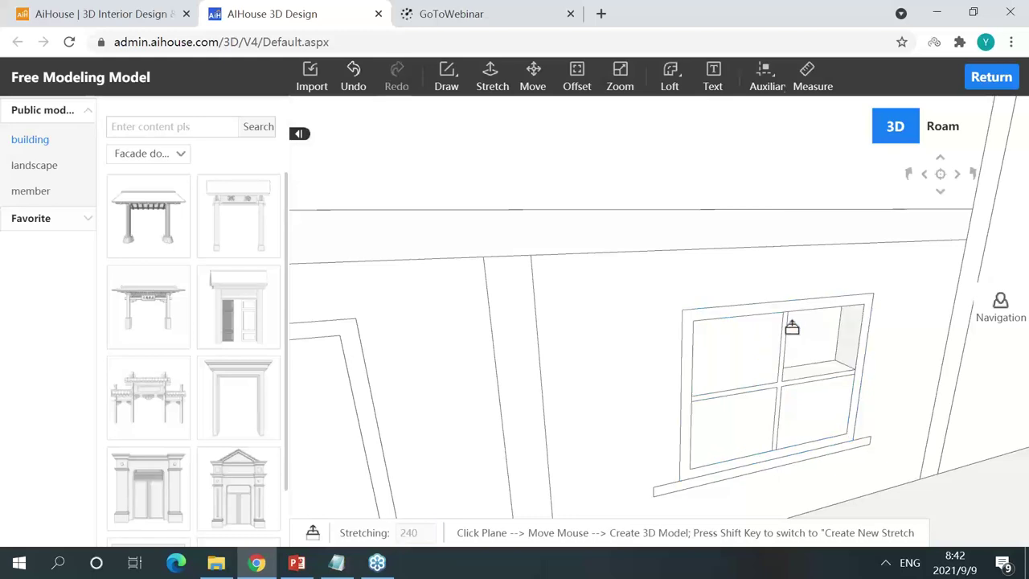
click(811, 338)
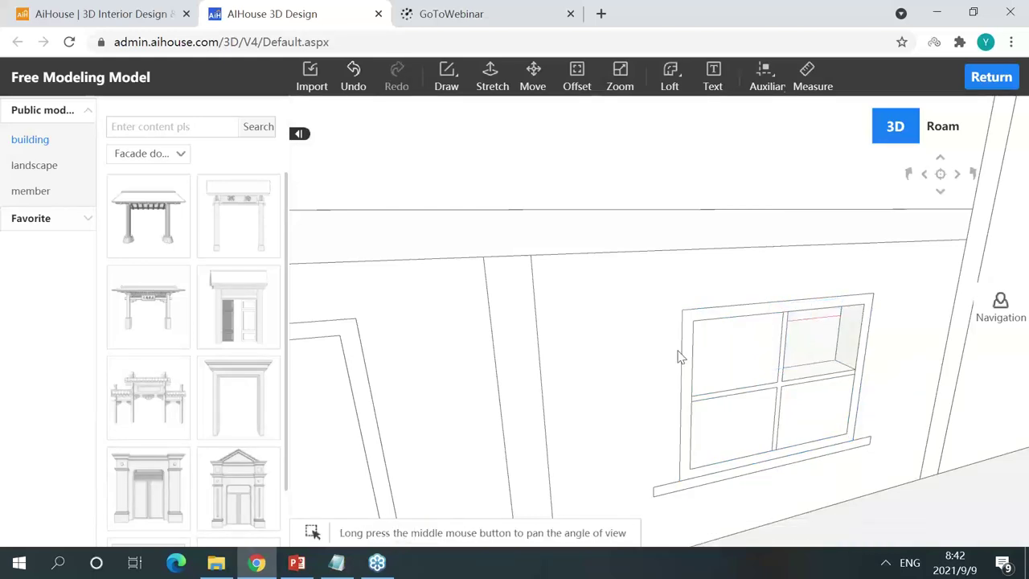
- Orbit around the extruded building and select its top face
middle_drag(680, 356, 655, 340)
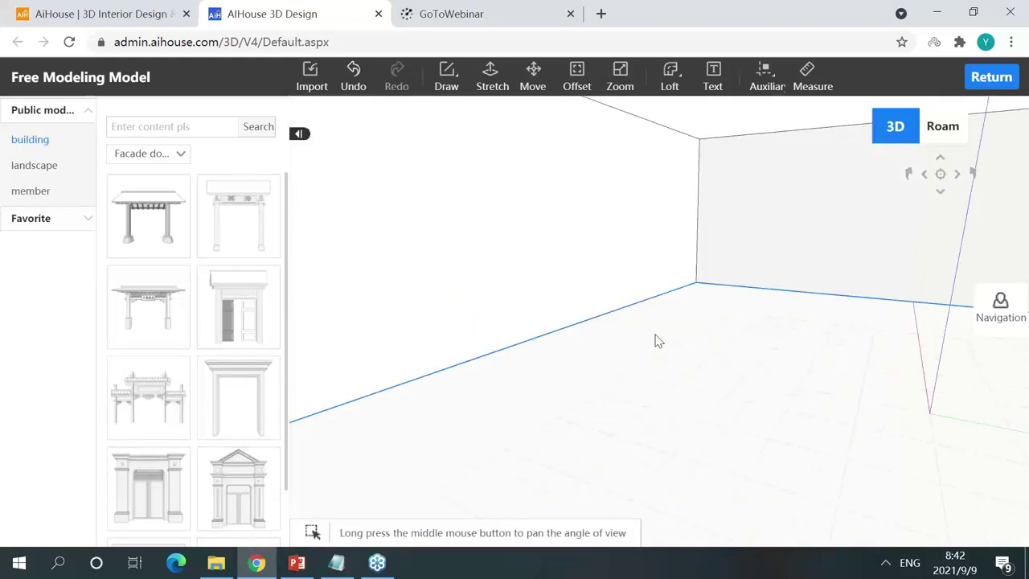
middle_drag(720, 338, 602, 323)
scroll(598, 323, up, 2)
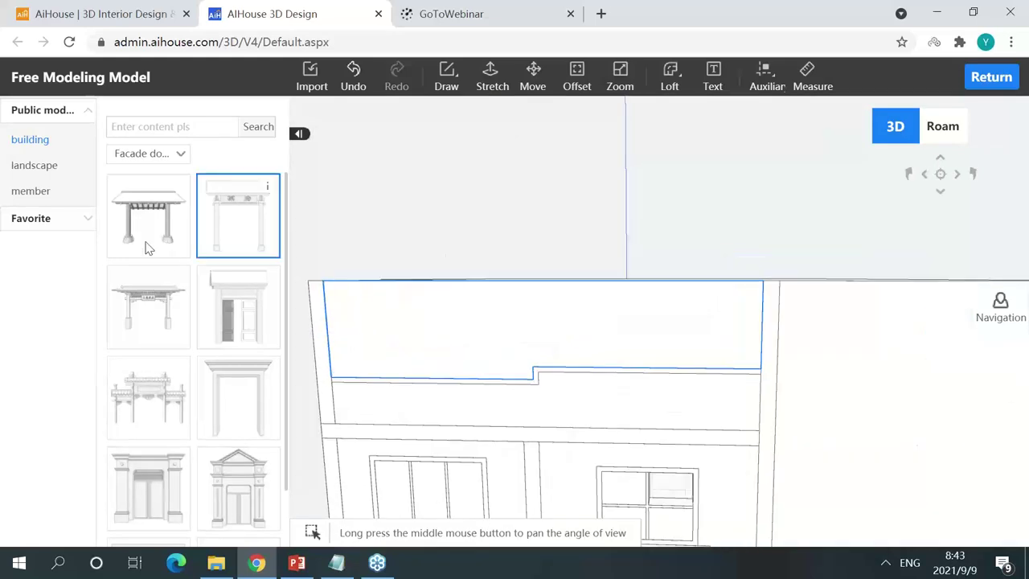
scroll(609, 243, down, 2)
middle_drag(608, 244, 649, 328)
scroll(643, 326, up, 1)
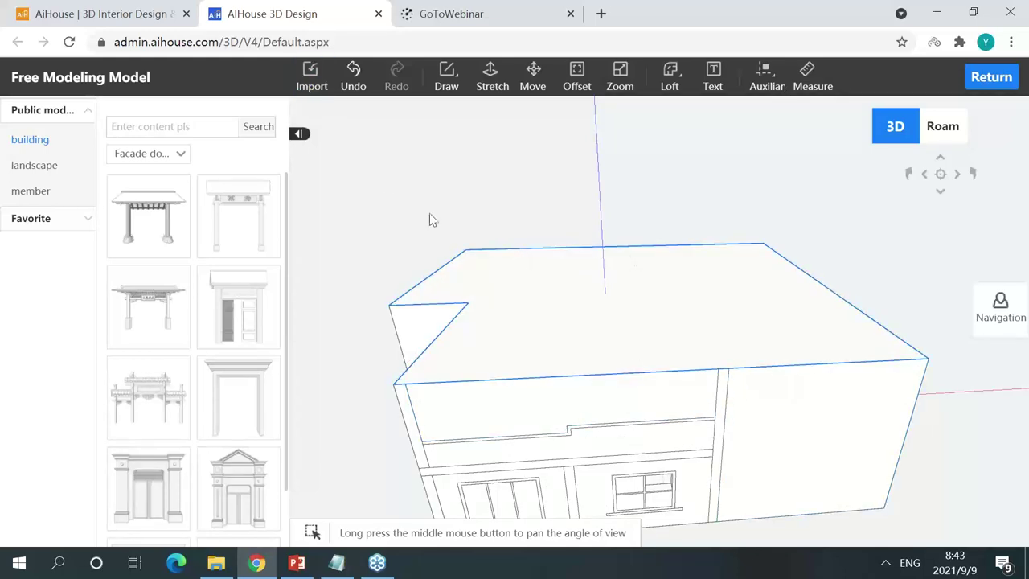
click(643, 332)
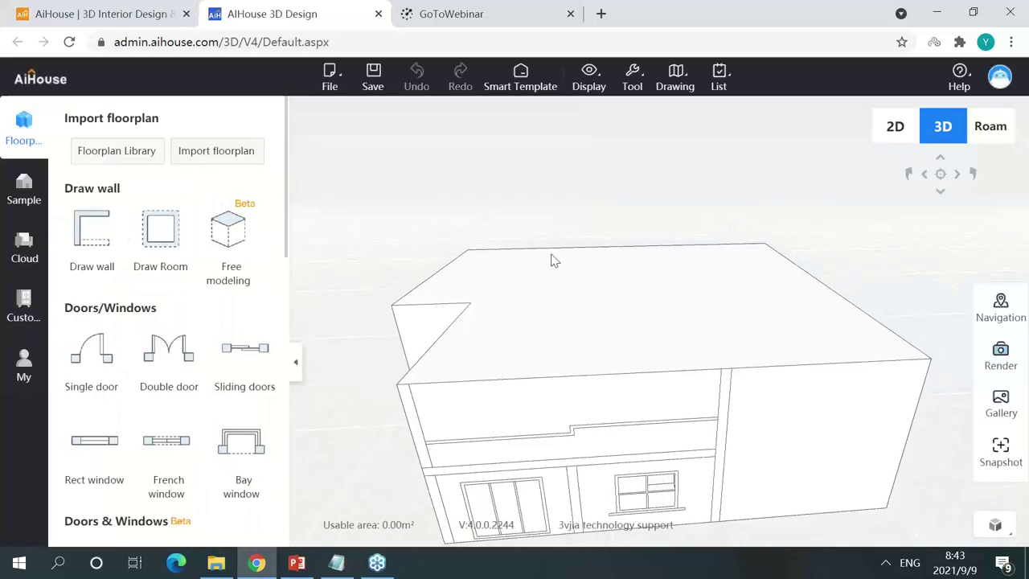
- Draw a 5520 × 5520 square room beside the plan and view it in 3D
click(160, 230)
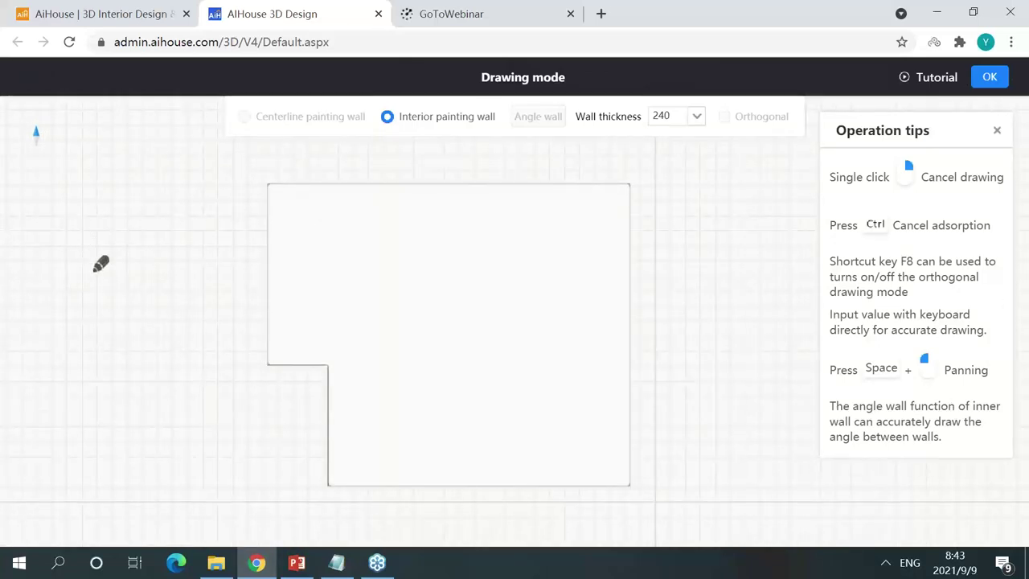
mouse_move(58, 235)
mouse_down()
mouse_move(178, 322)
mouse_move(175, 351)
mouse_up()
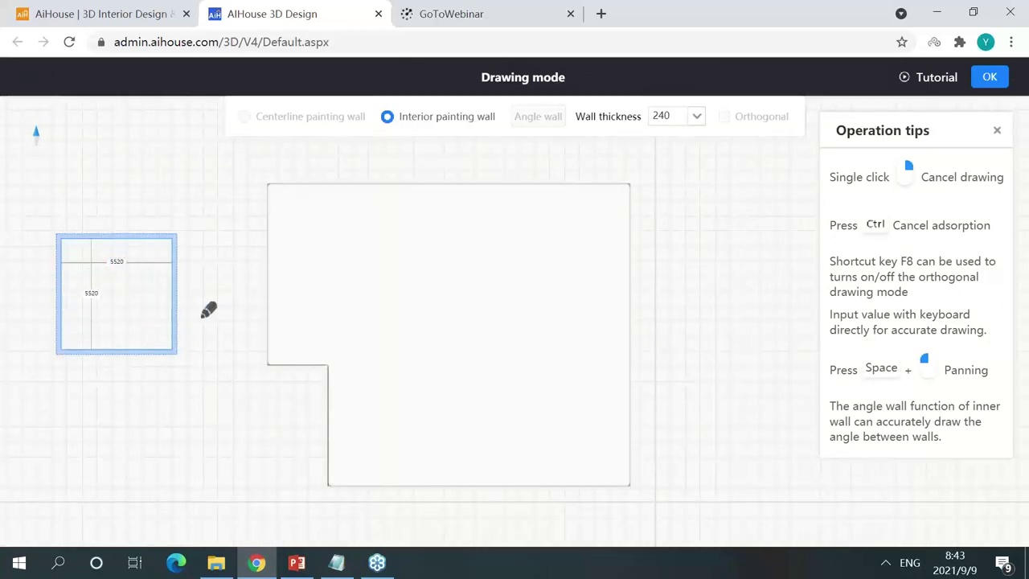
right_click(294, 315)
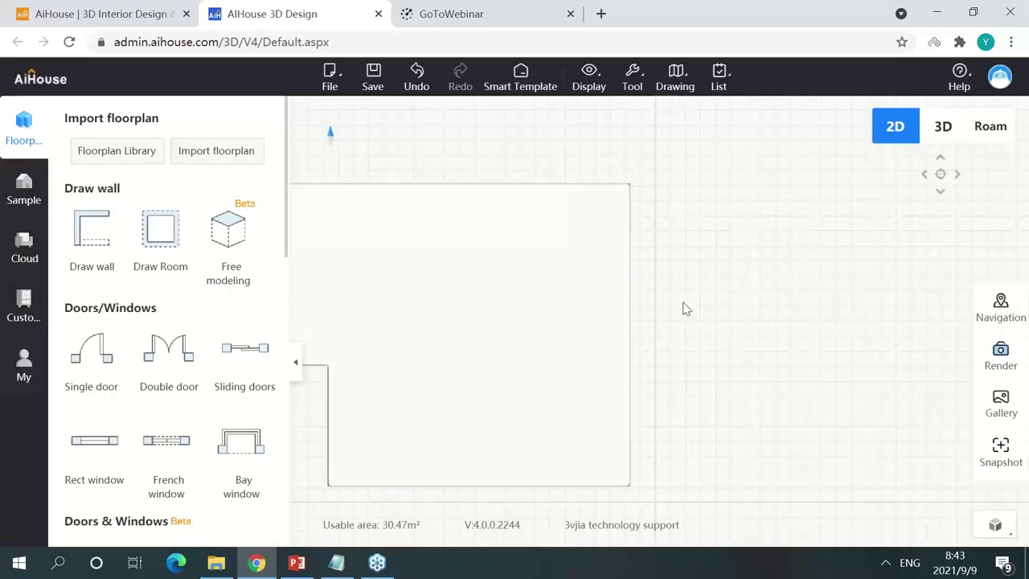
click(560, 321)
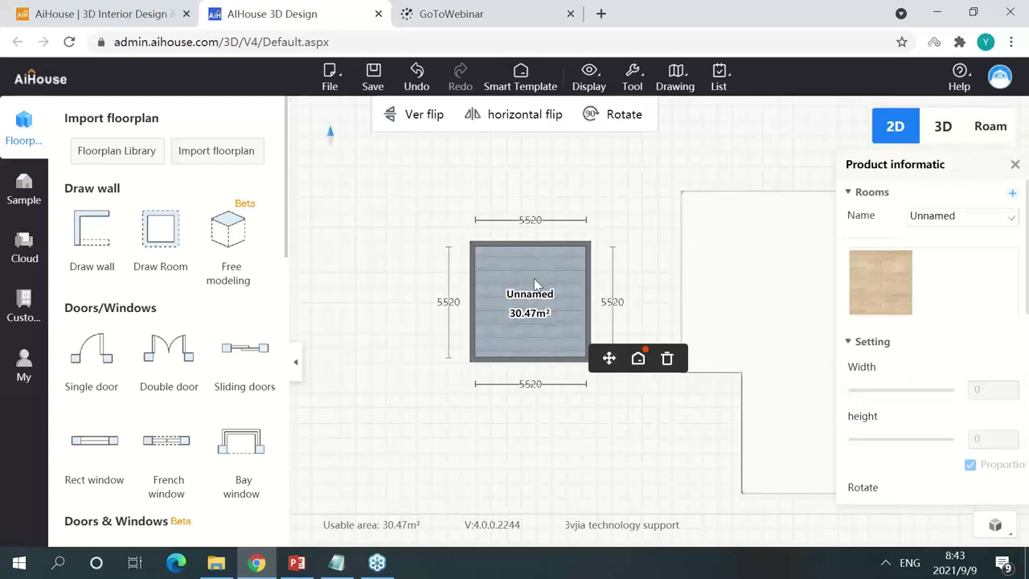
scroll(536, 285, up, 2)
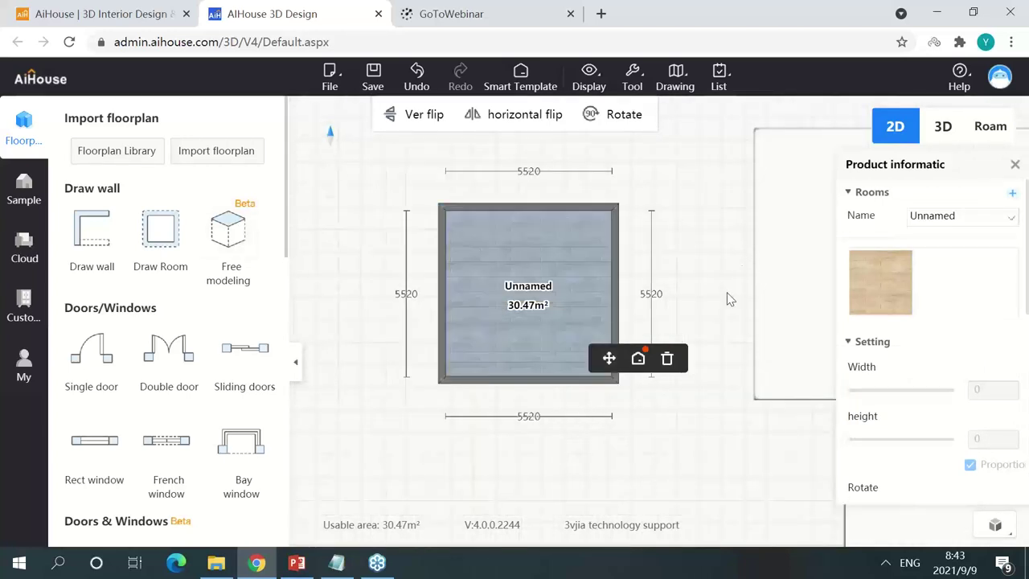
click(693, 281)
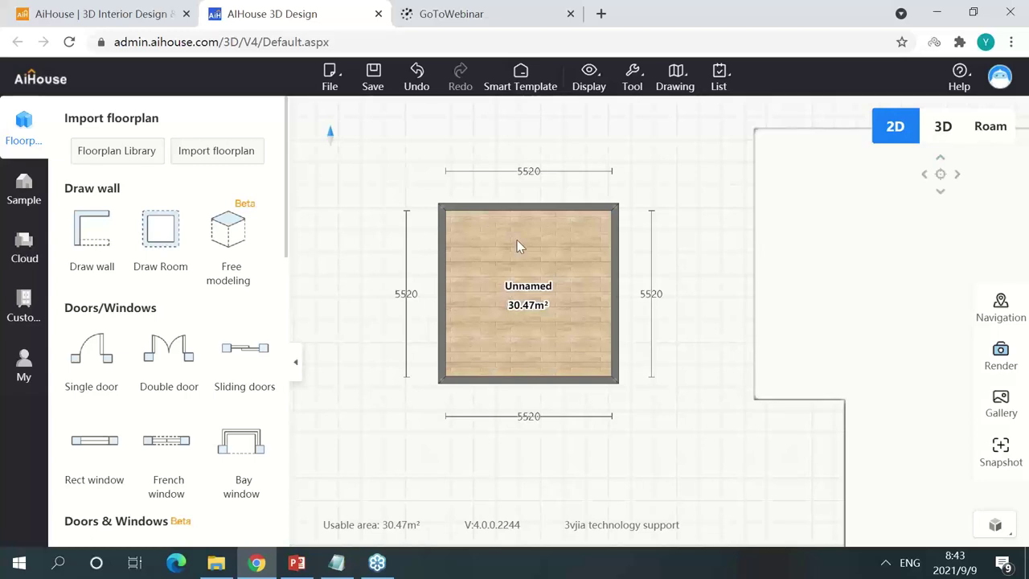
click(217, 218)
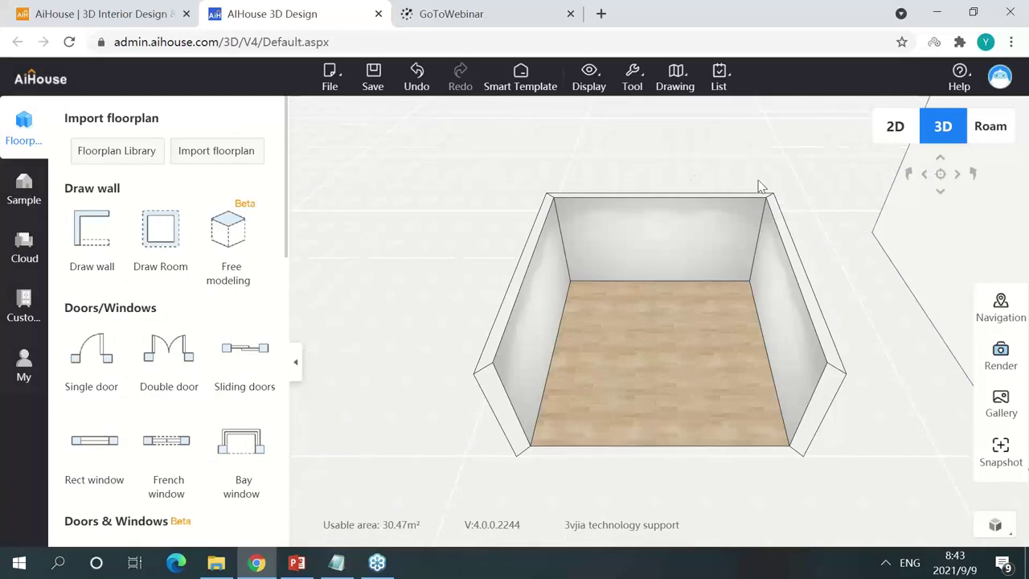
click(631, 77)
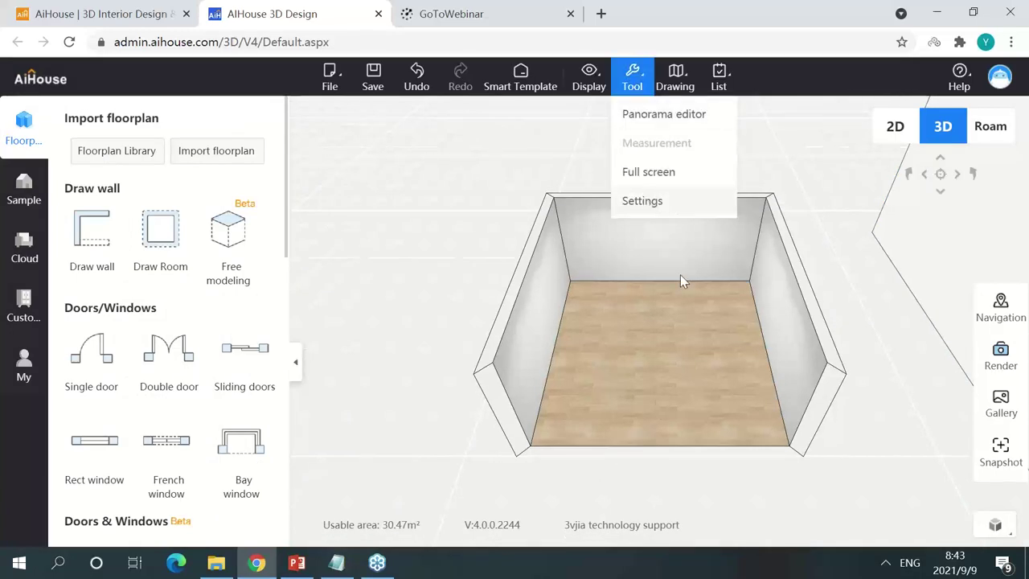
- Set the current storey height to 6000 mm in the design Settings
click(642, 200)
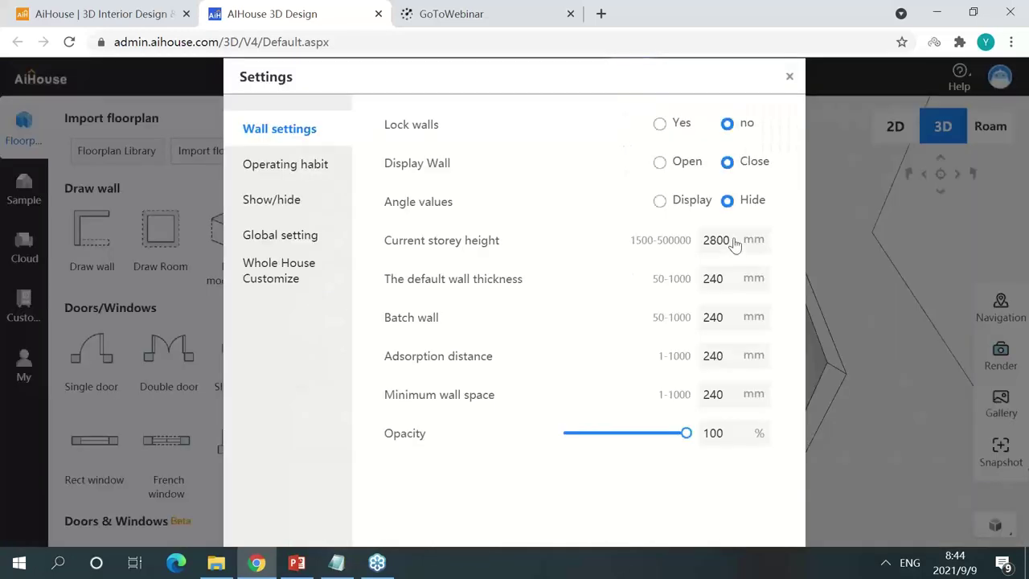
double_click(724, 241)
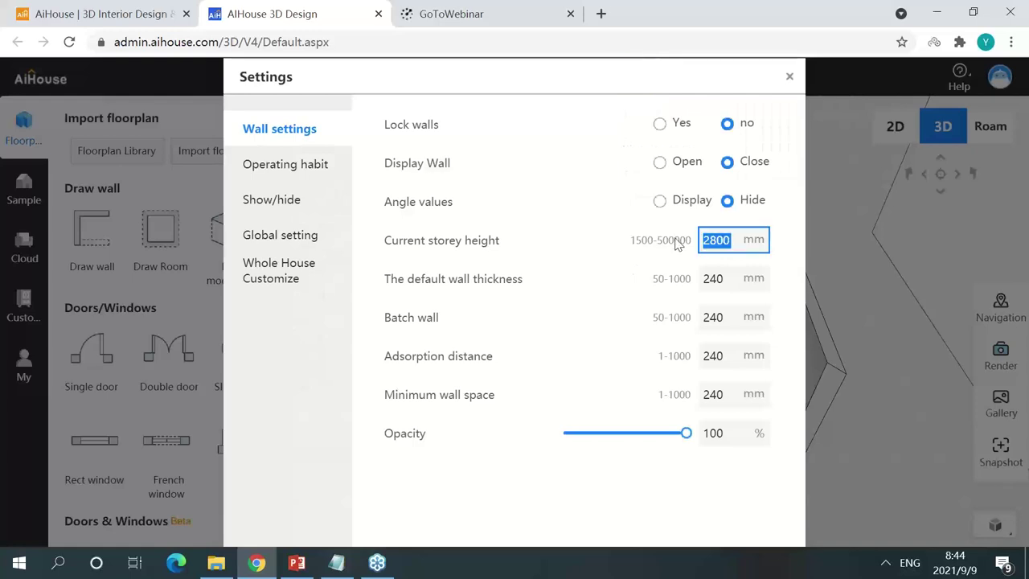
text(6000)
click(788, 77)
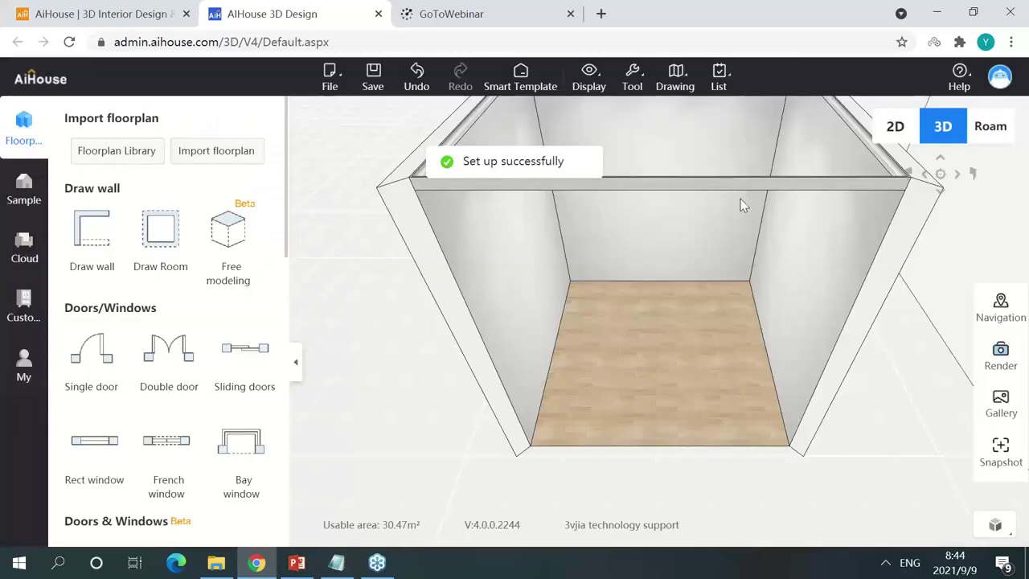
drag(740, 198, 709, 187)
- Open the room in free modeling and trace lines around the square floor's four corners
double_click(708, 187)
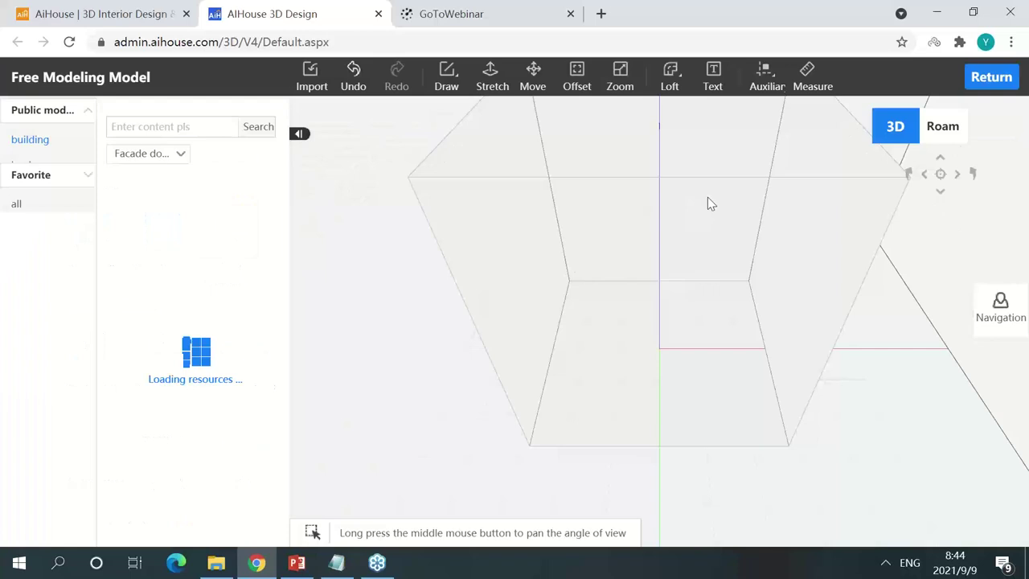
drag(707, 221, 702, 300)
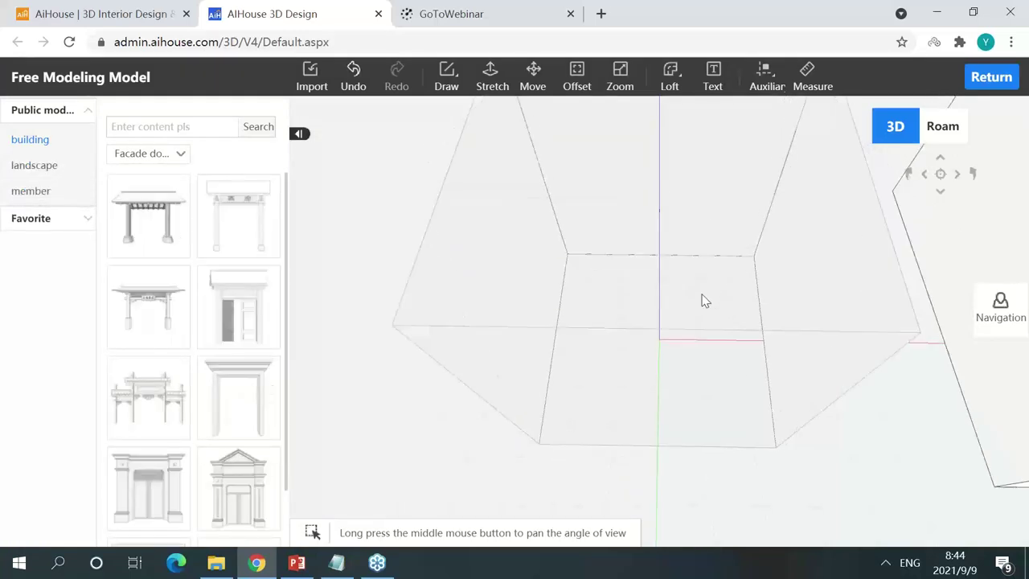
middle_drag(702, 300, 659, 314)
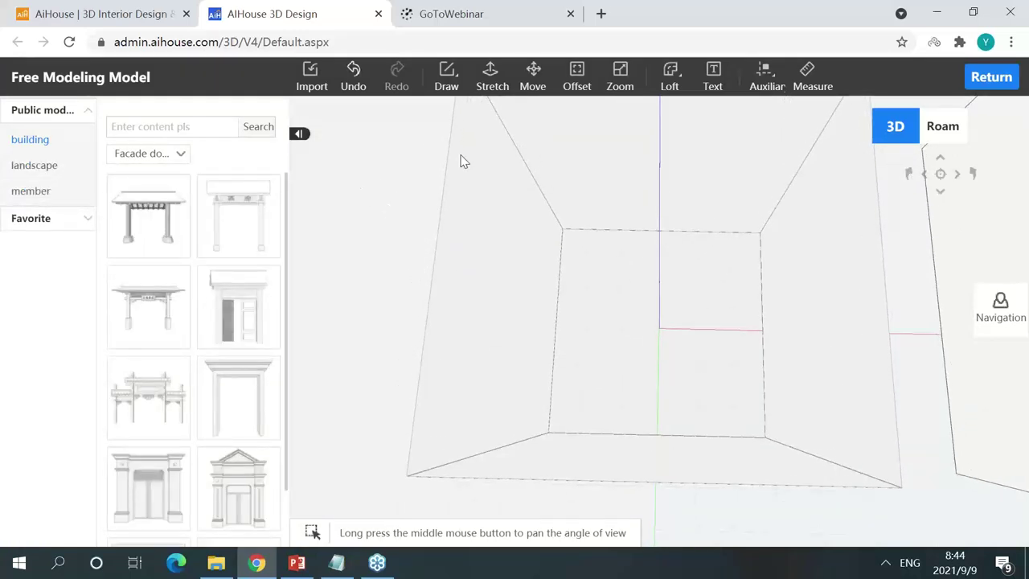
mouse_move(446, 84)
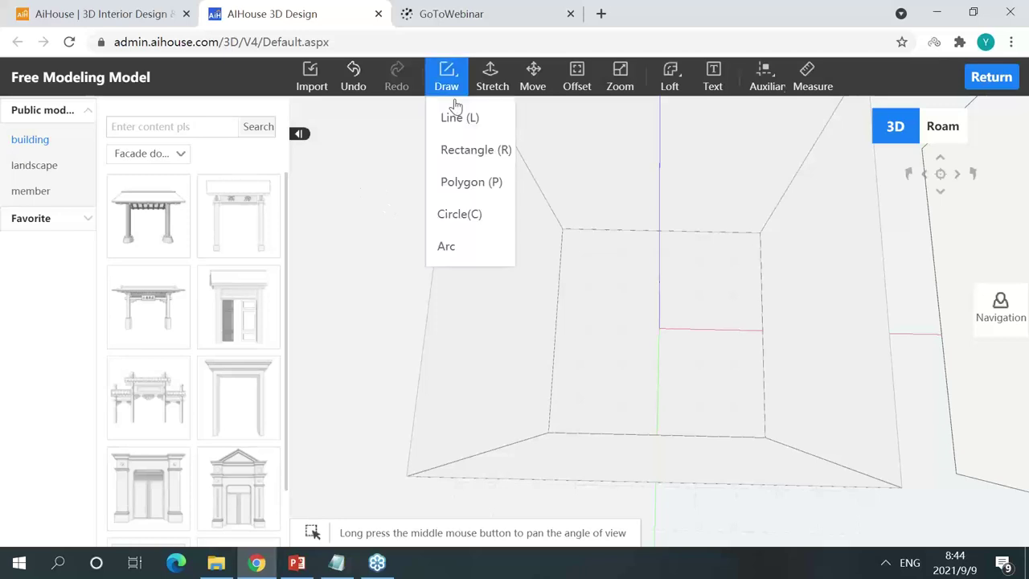
click(443, 118)
click(562, 228)
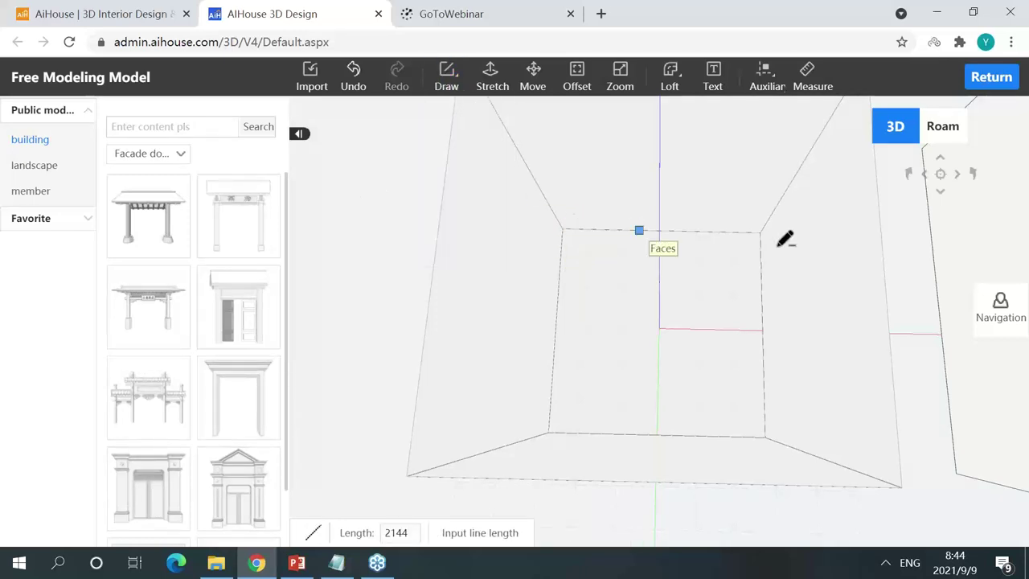
click(761, 232)
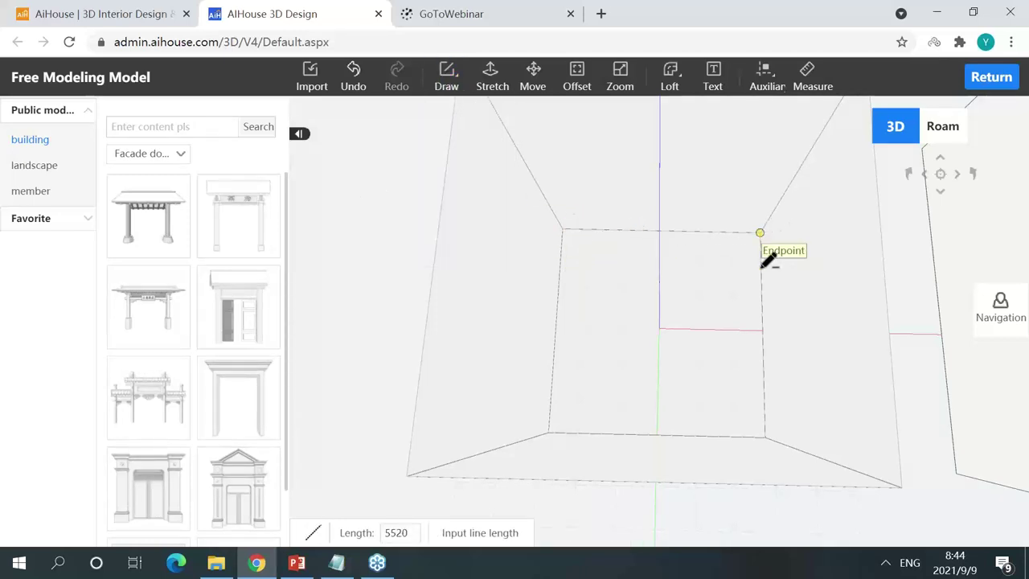
click(765, 435)
click(549, 431)
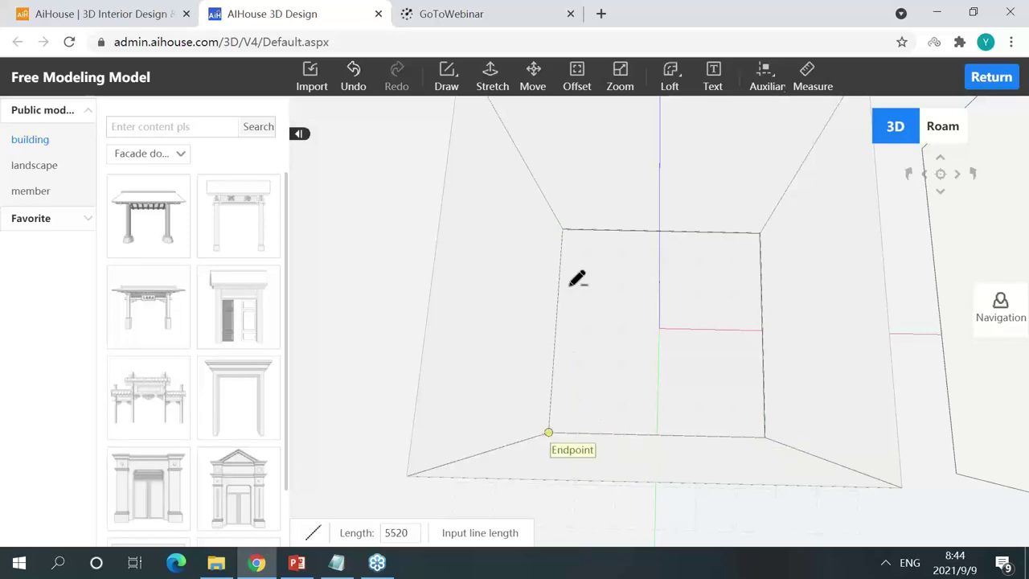
click(563, 228)
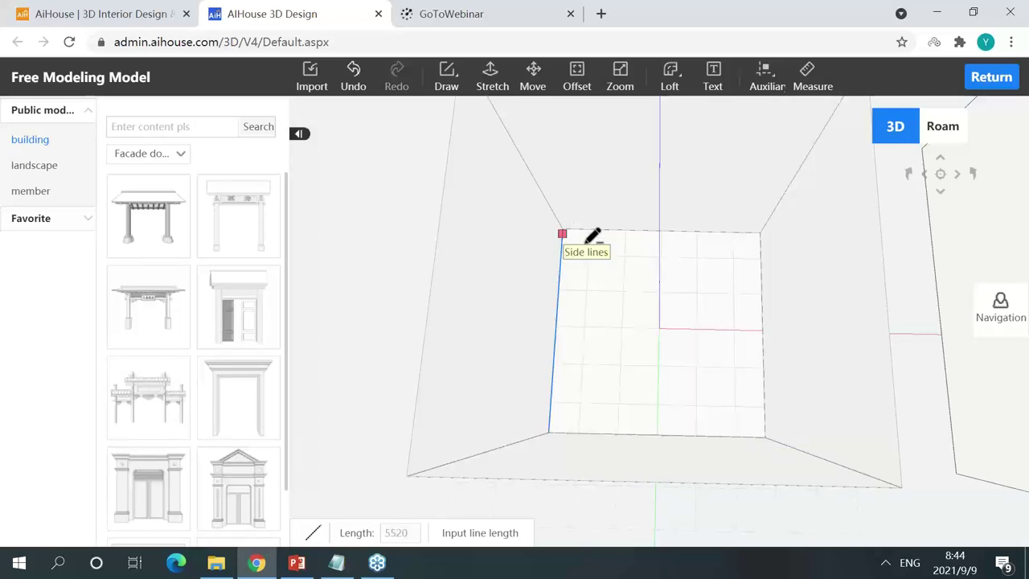
key(Escape)
- Draw a rectangle splitting off the square's top-left corner, leaving an L-shaped face
click(676, 263)
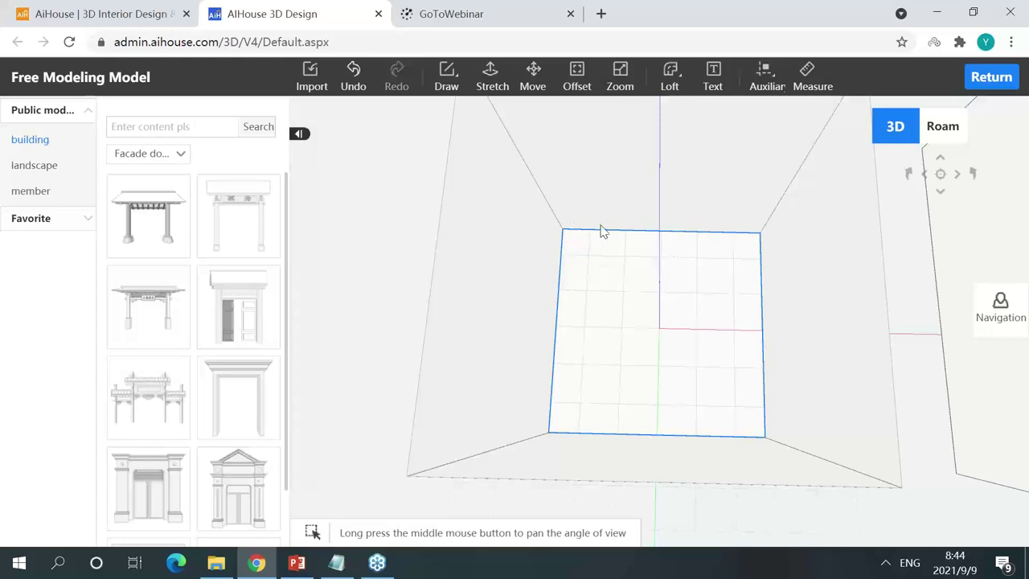
click(549, 175)
click(447, 76)
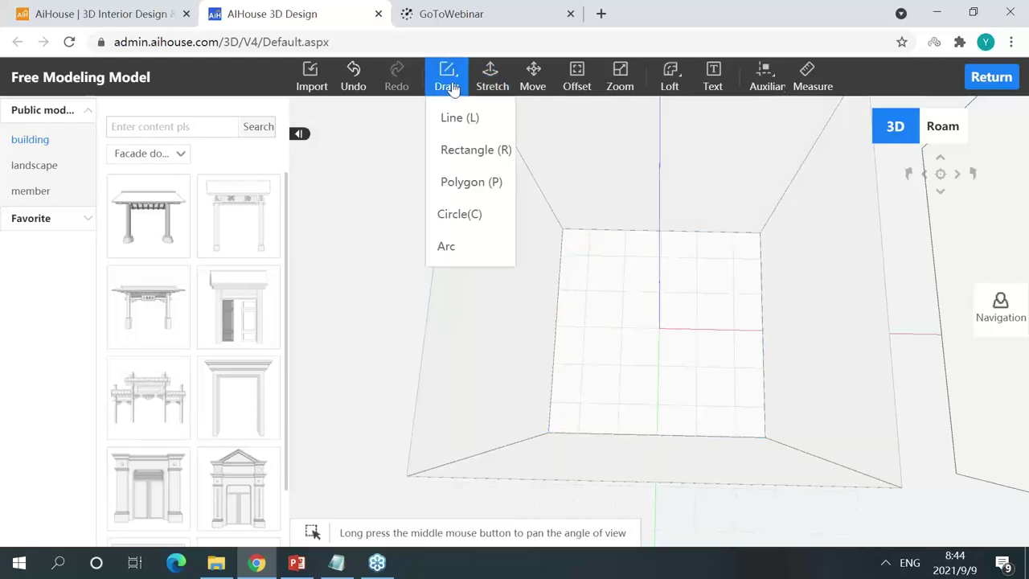
click(476, 149)
click(566, 233)
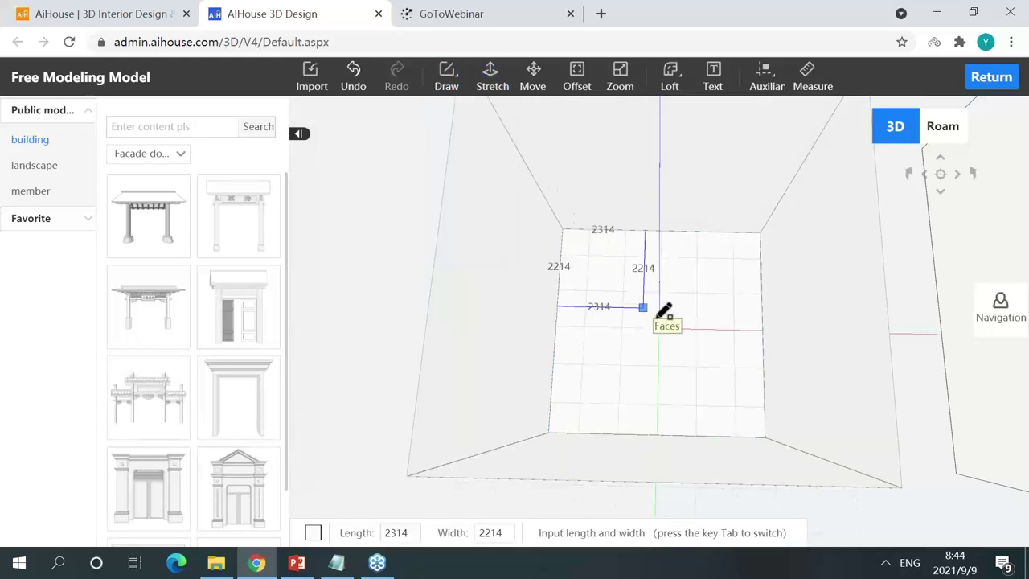
click(661, 327)
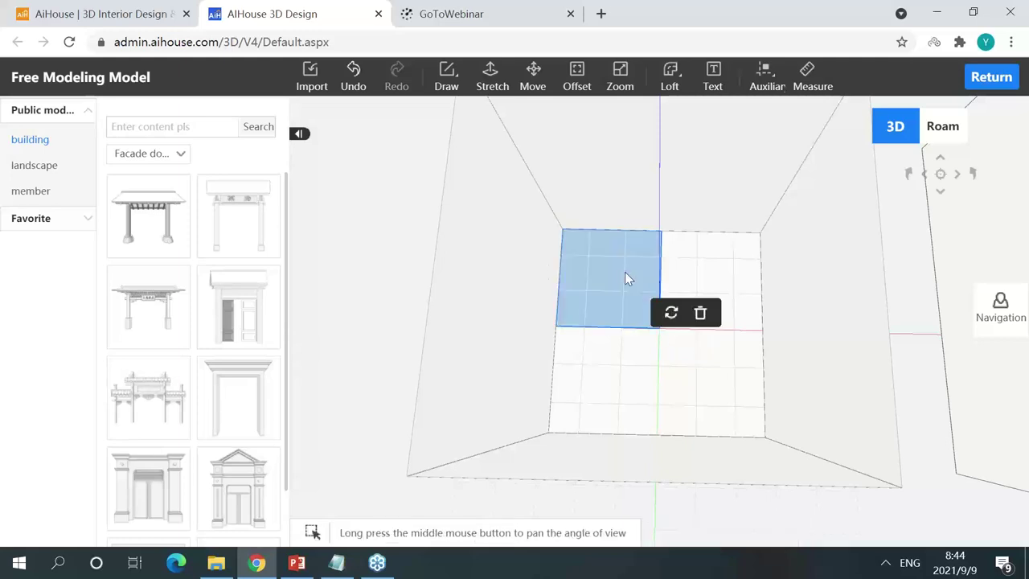
key(Escape)
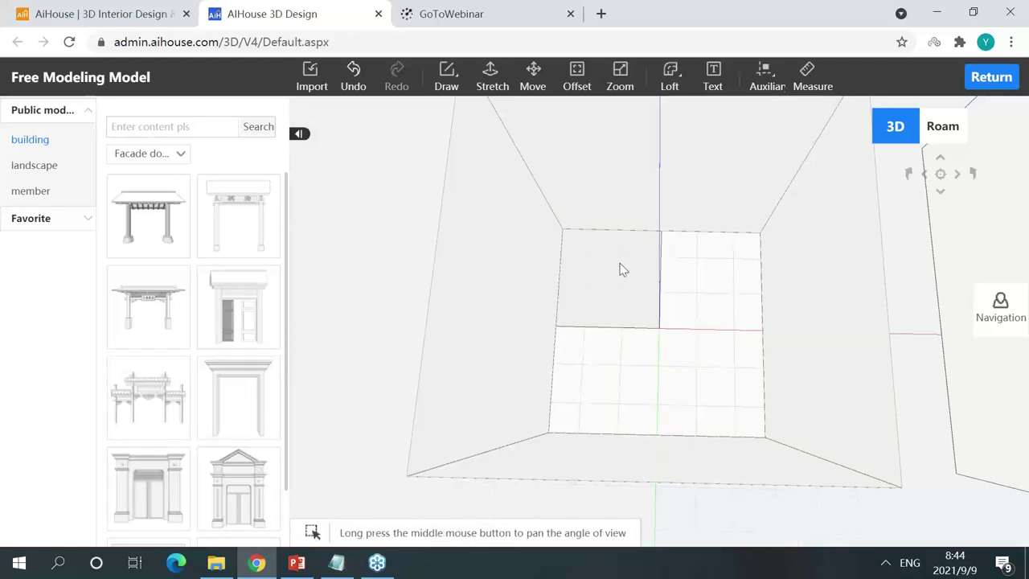
click(693, 274)
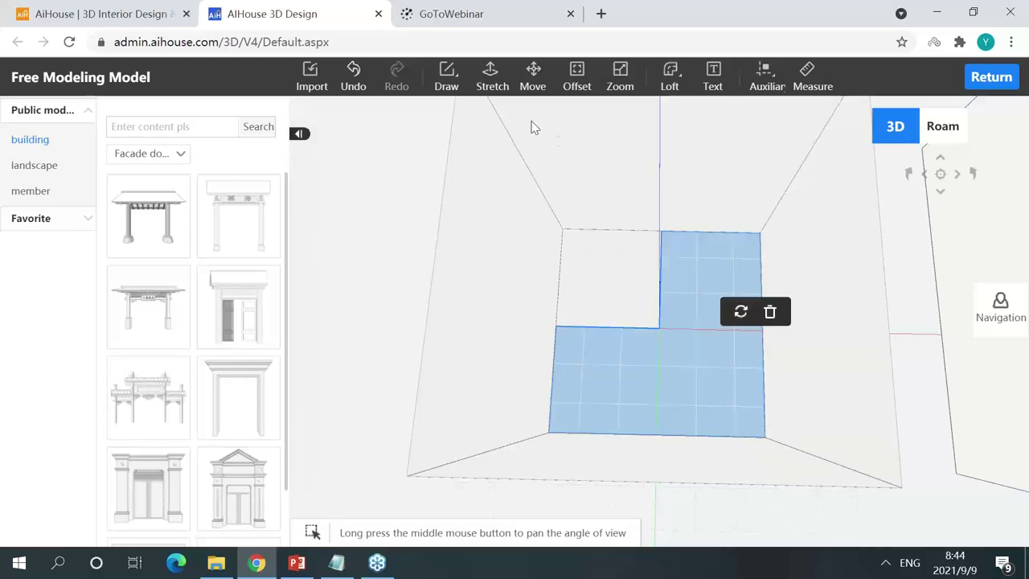
- Stretch the L-shaped face 24 and combine the slab into one piece
click(492, 77)
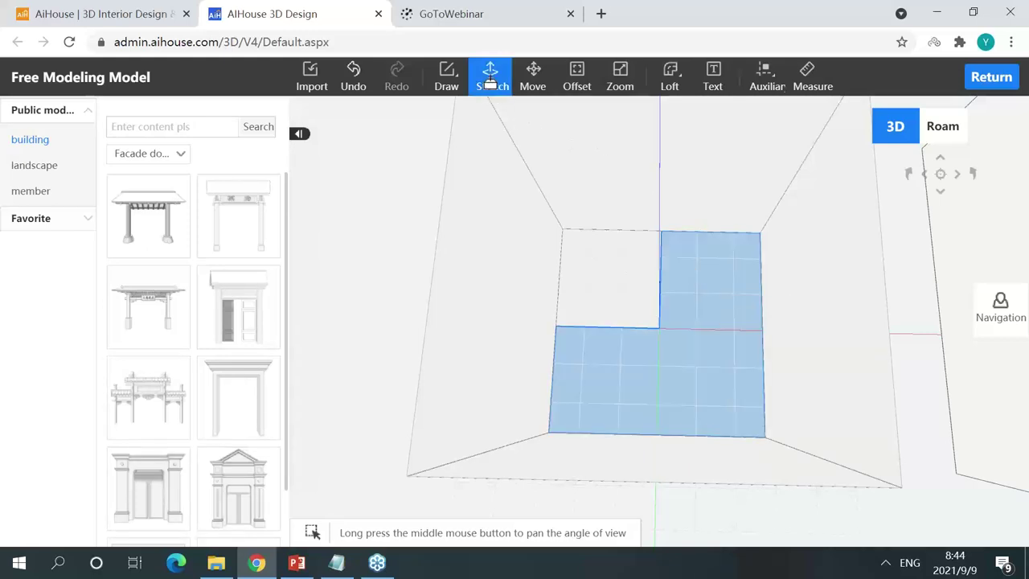
click(693, 275)
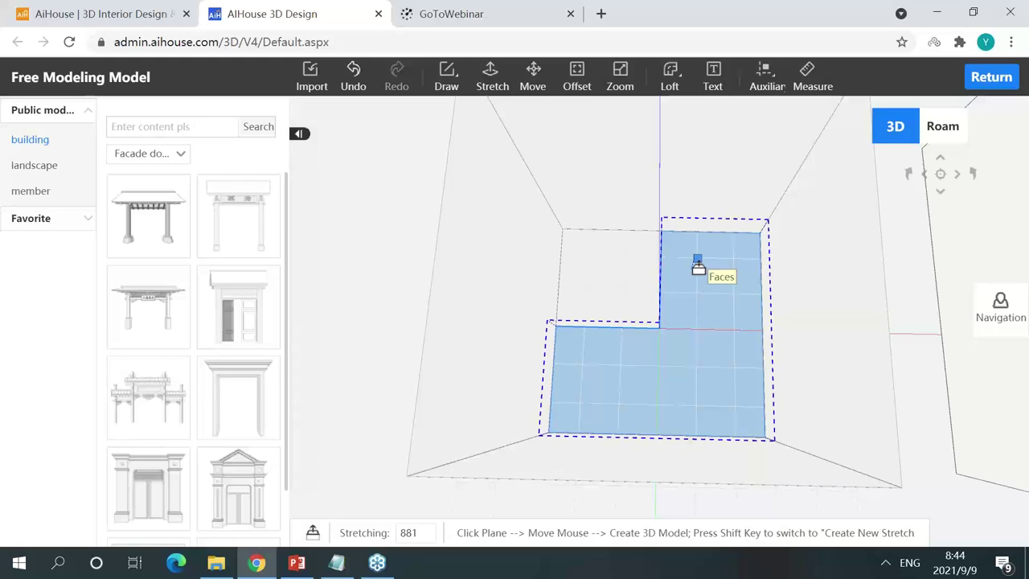
text(24)
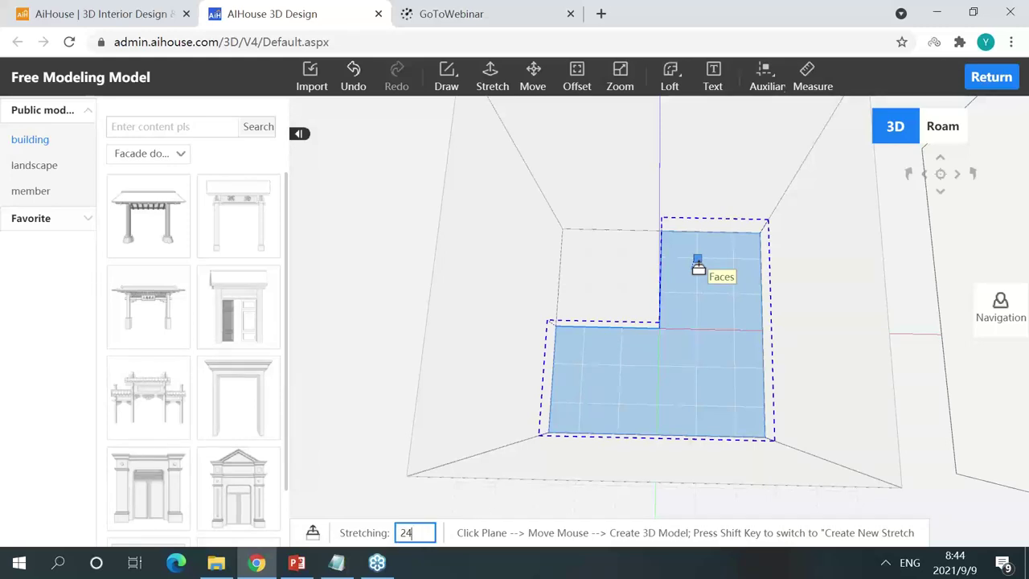
key(Return)
key(Escape)
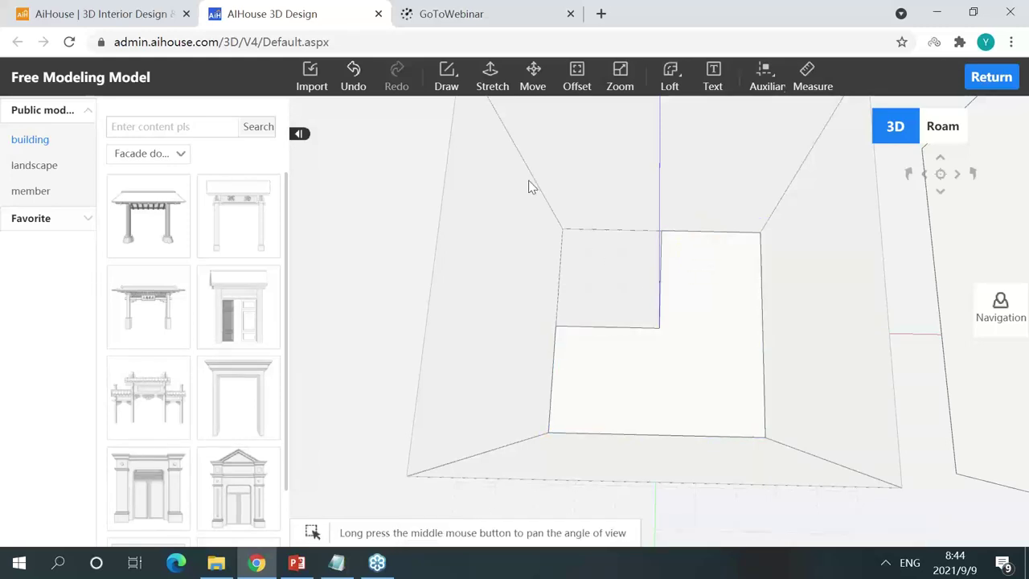
drag(525, 182, 783, 451)
click(854, 498)
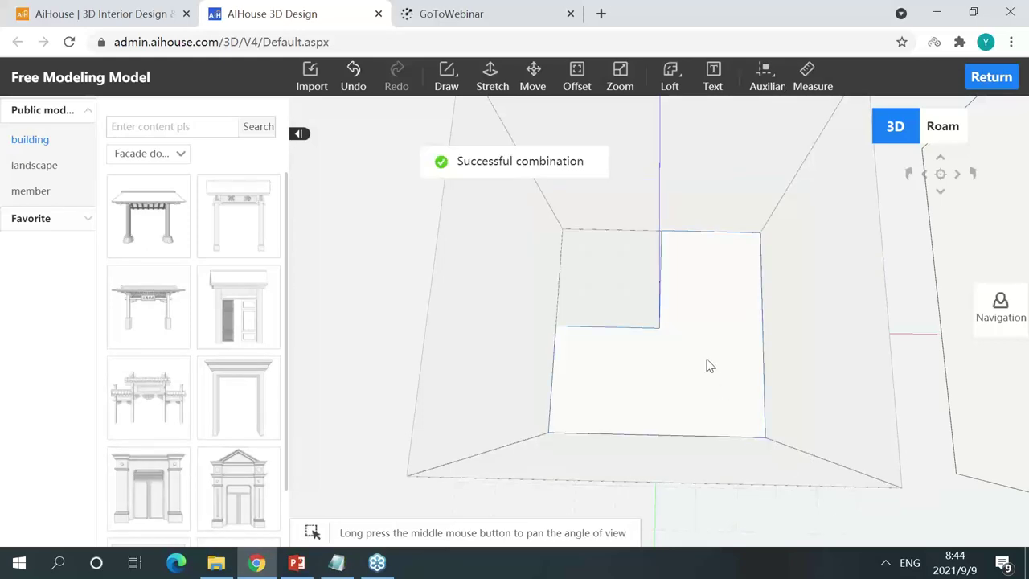
- Move the L-shaped slab up 3000
click(533, 74)
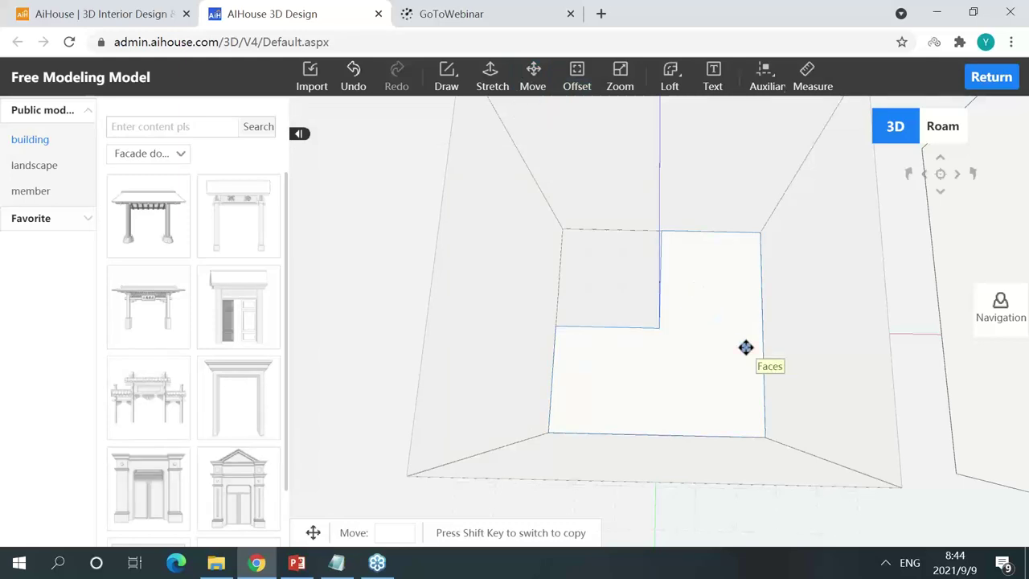
key(Escape)
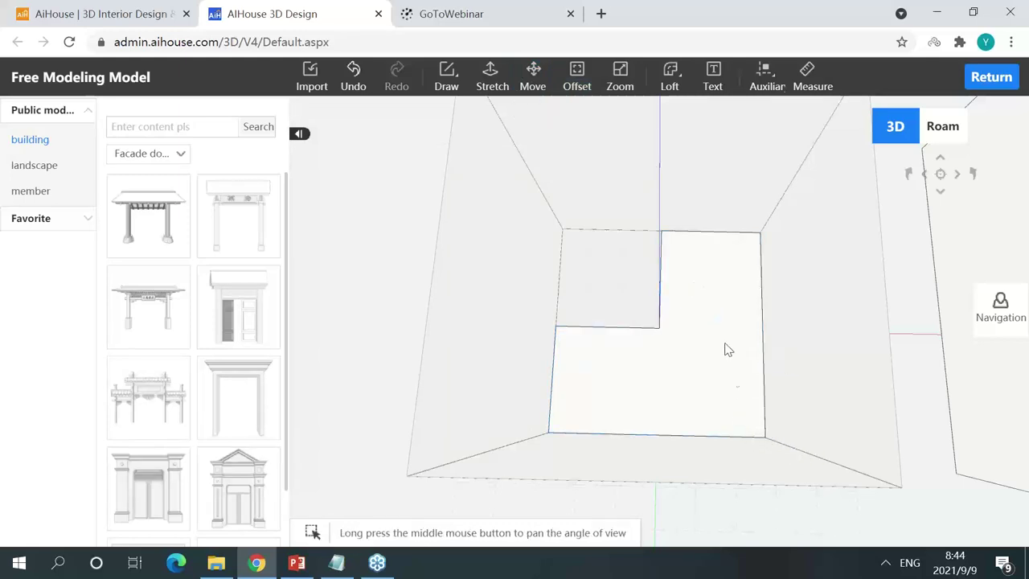
click(727, 349)
click(533, 80)
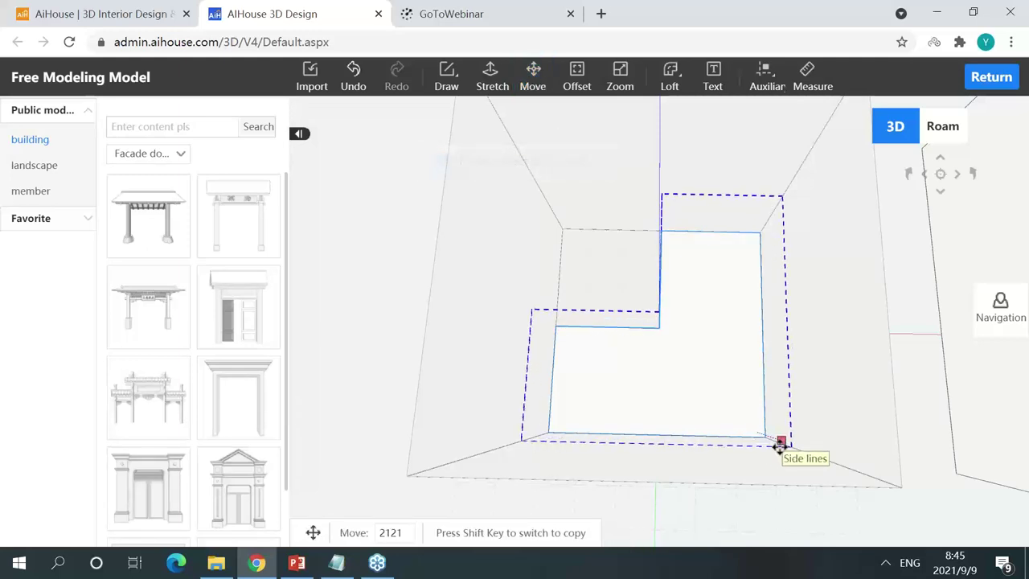
text(3000)
key(Return)
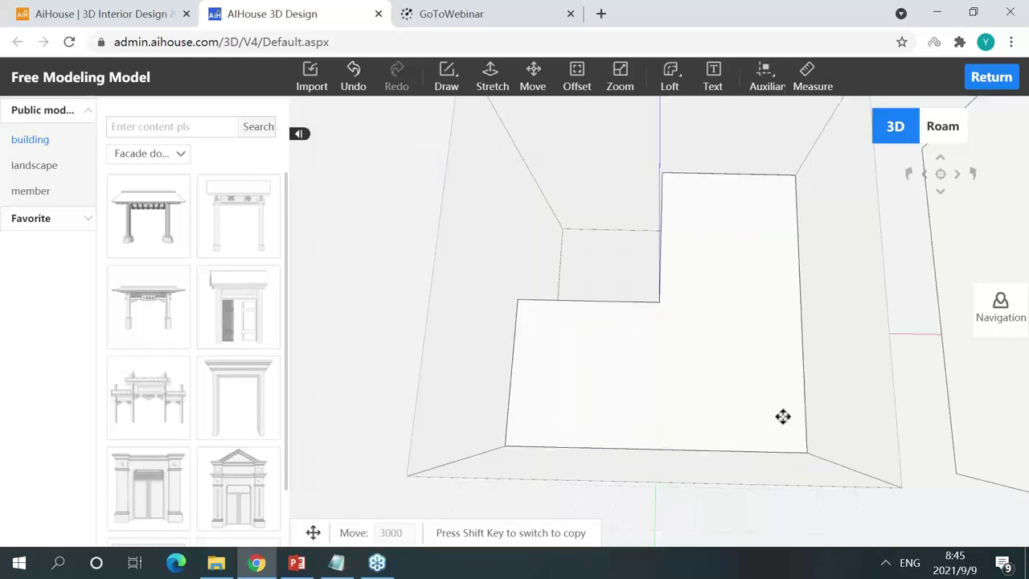
key(Escape)
- Check the raised slab in walkthrough view, then return to the room designer and orbit it
click(940, 127)
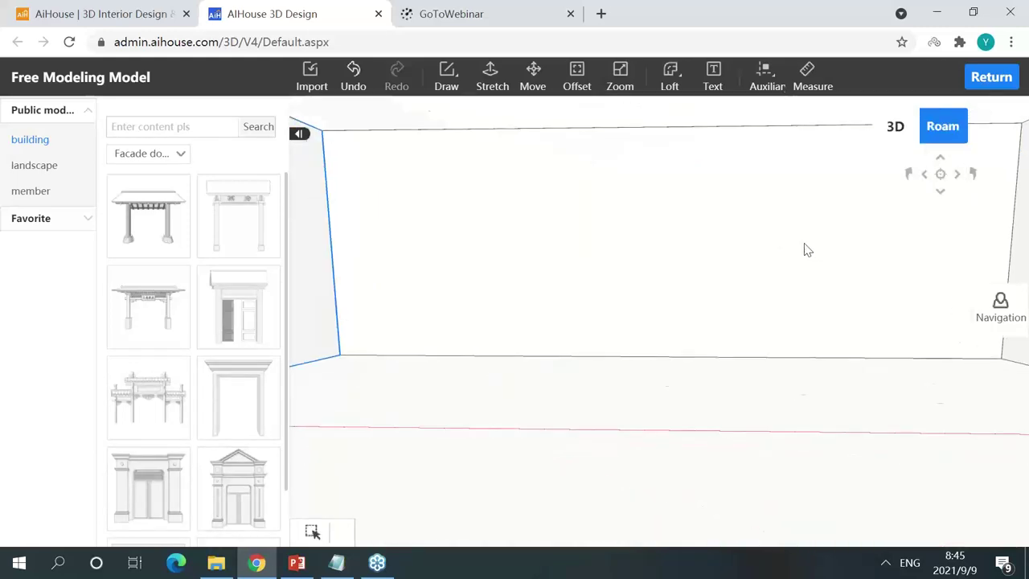
click(894, 127)
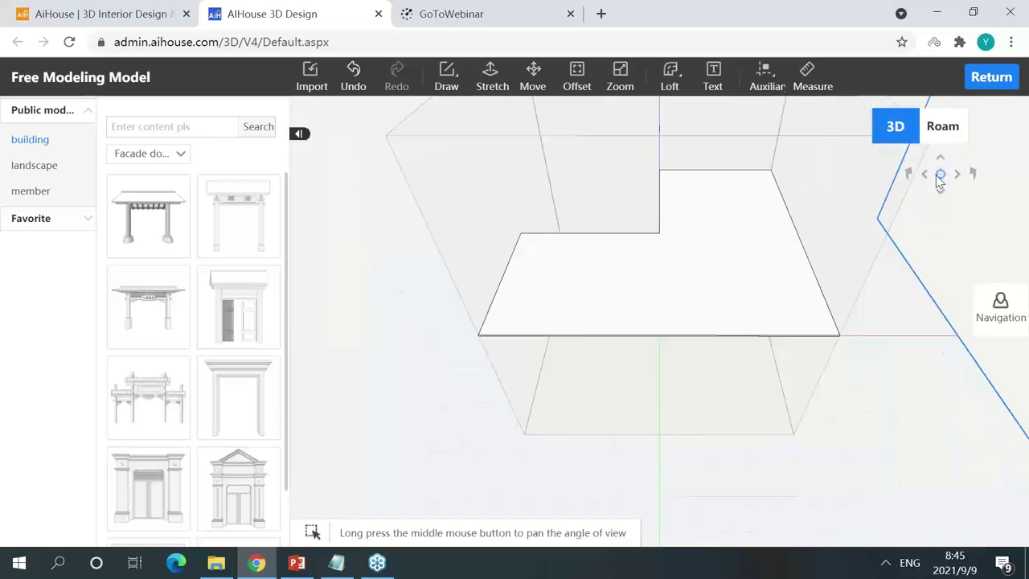
middle_drag(620, 281, 621, 157)
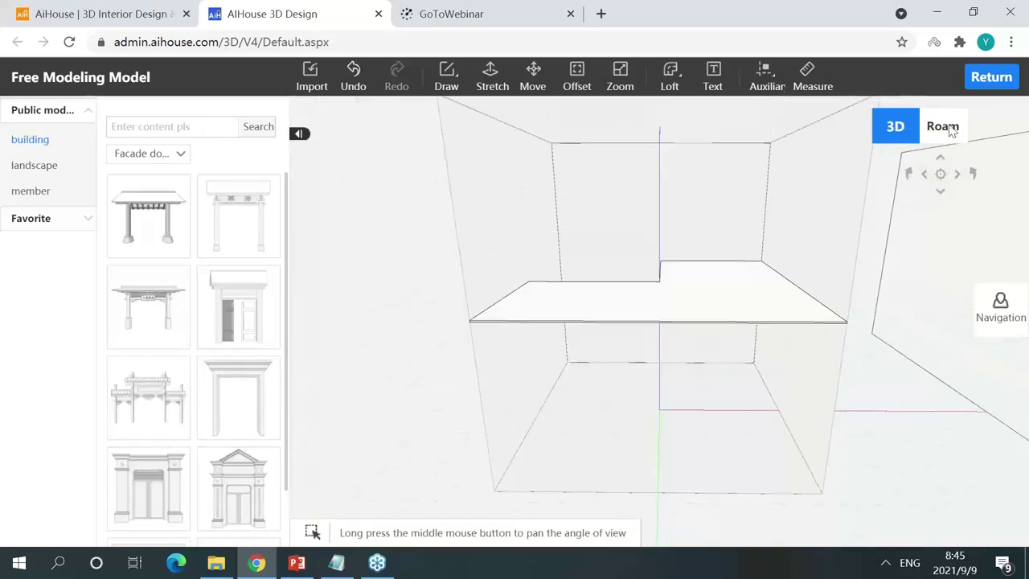
click(990, 77)
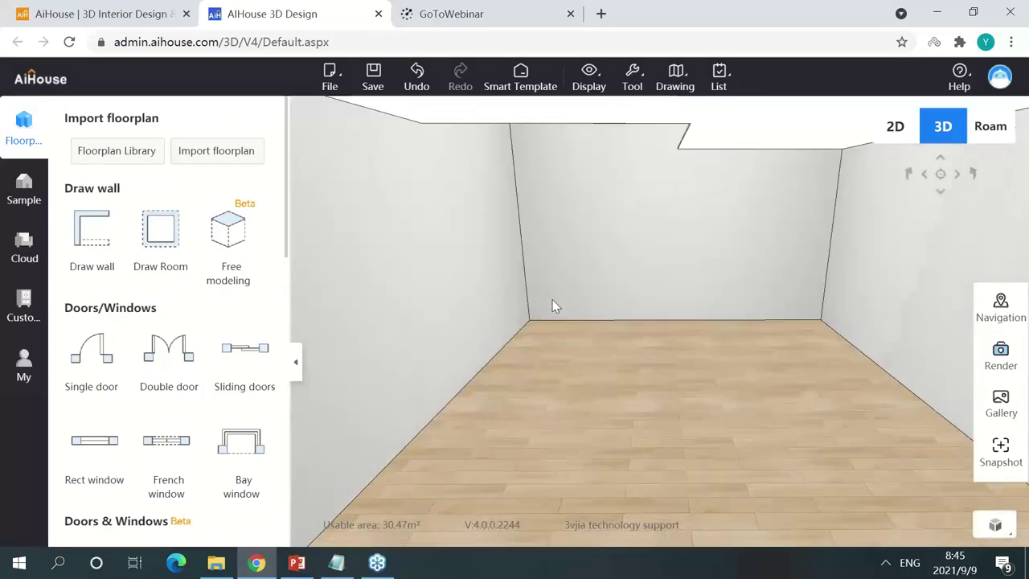
scroll(554, 311, up, 5)
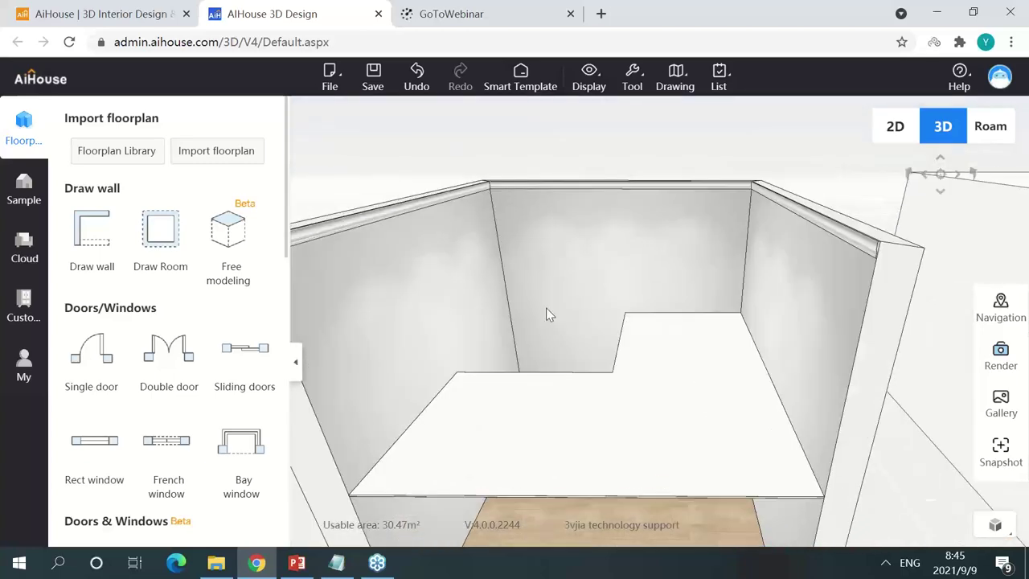
drag(548, 312, 588, 312)
scroll(588, 310, down, 2)
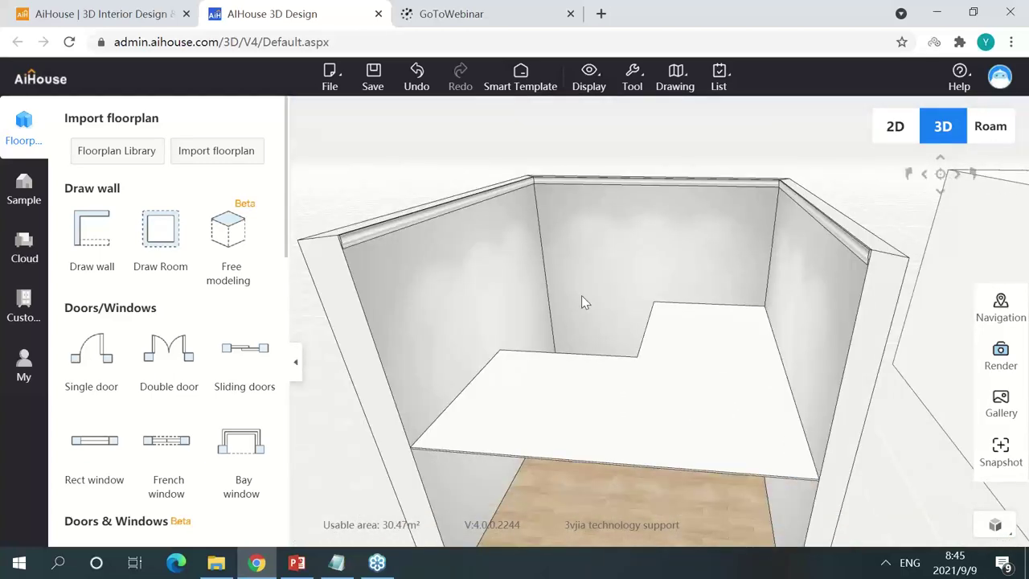
- Load the first interior panorama link from Notepad in the browser and look around
click(336, 566)
key(ctrl+c)
click(600, 14)
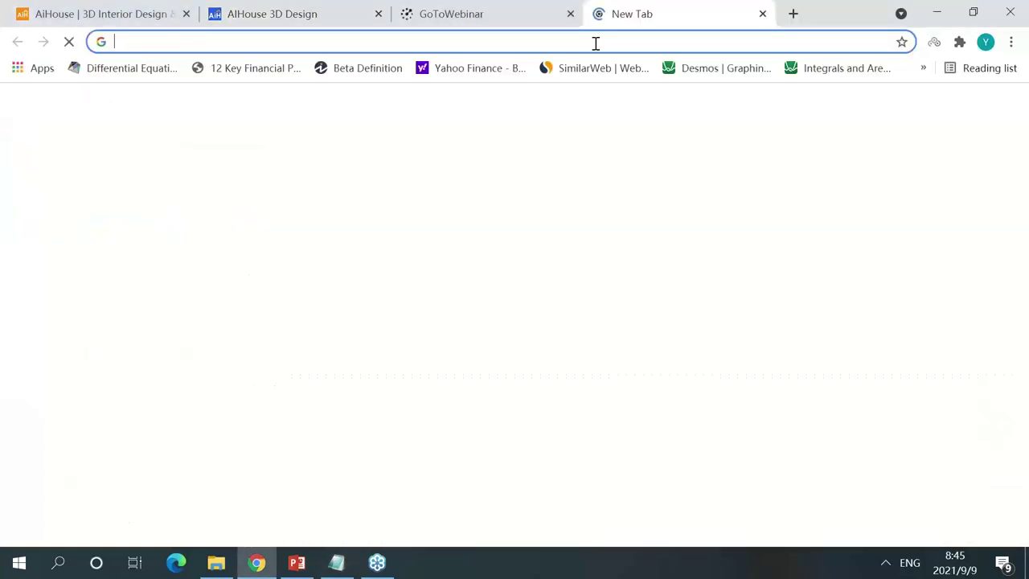
key(ctrl+v)
key(Return)
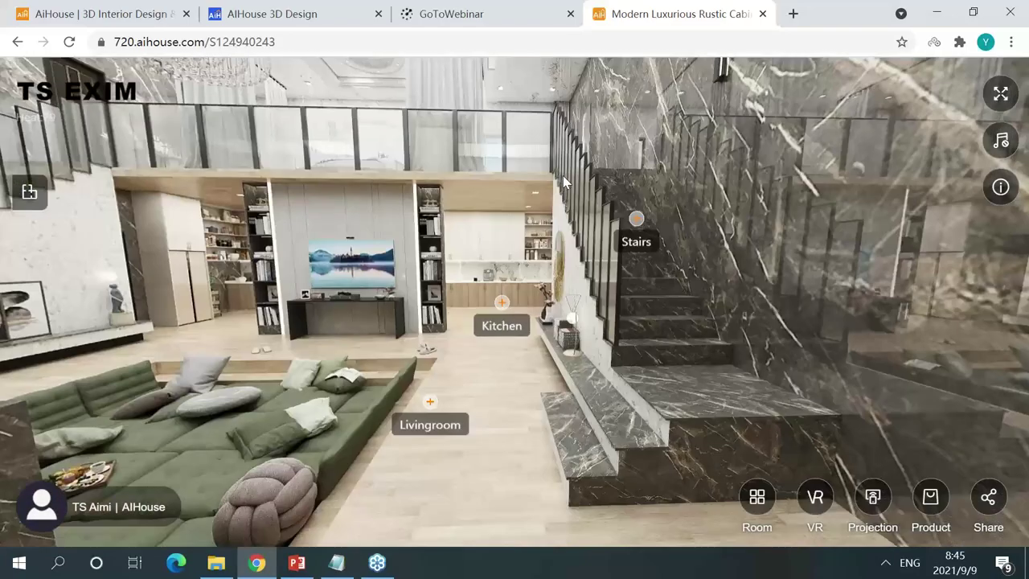
drag(563, 175, 629, 152)
drag(508, 200, 699, 122)
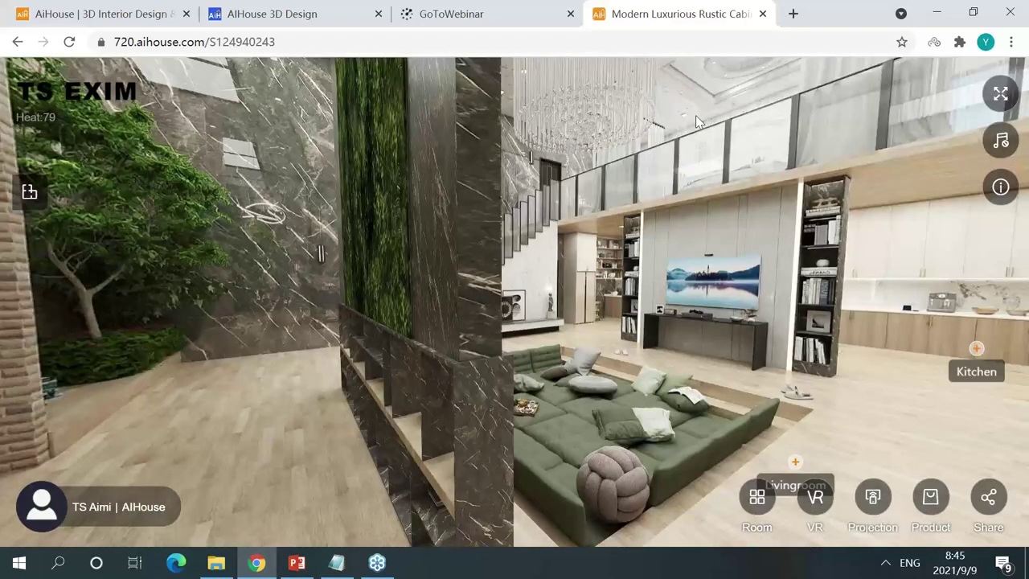
- Open the second interior panorama link and turn the cafe view left
click(332, 567)
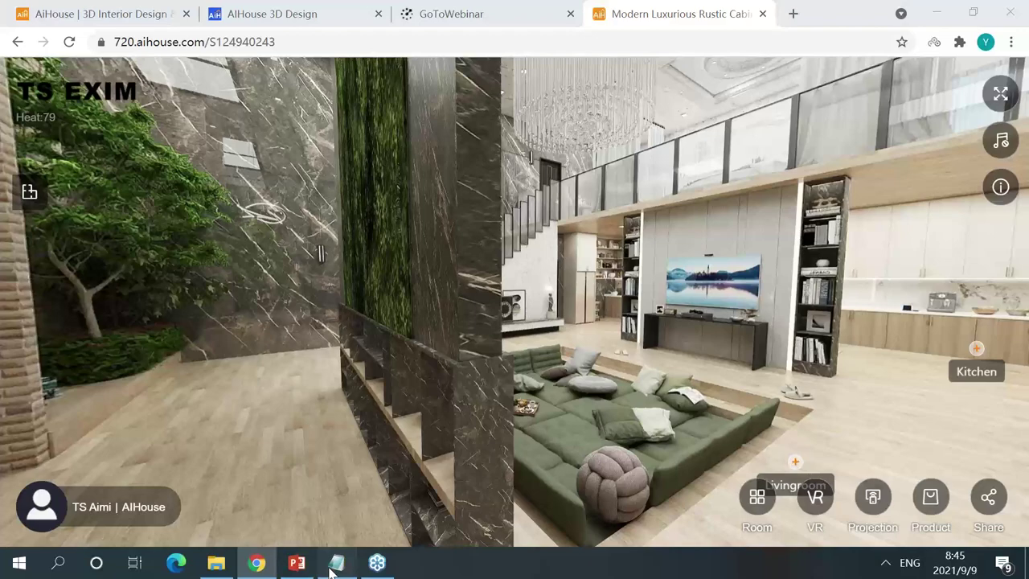
click(332, 567)
drag(546, 231, 316, 231)
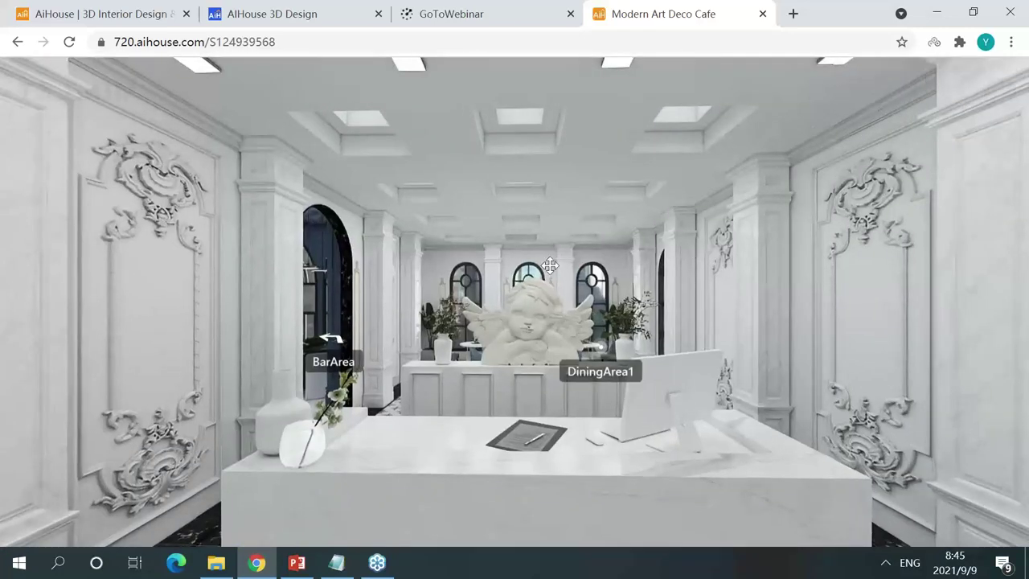
drag(550, 265, 250, 294)
- Paste the first exterior panorama link into the address bar and load it
key(alt+Tab)
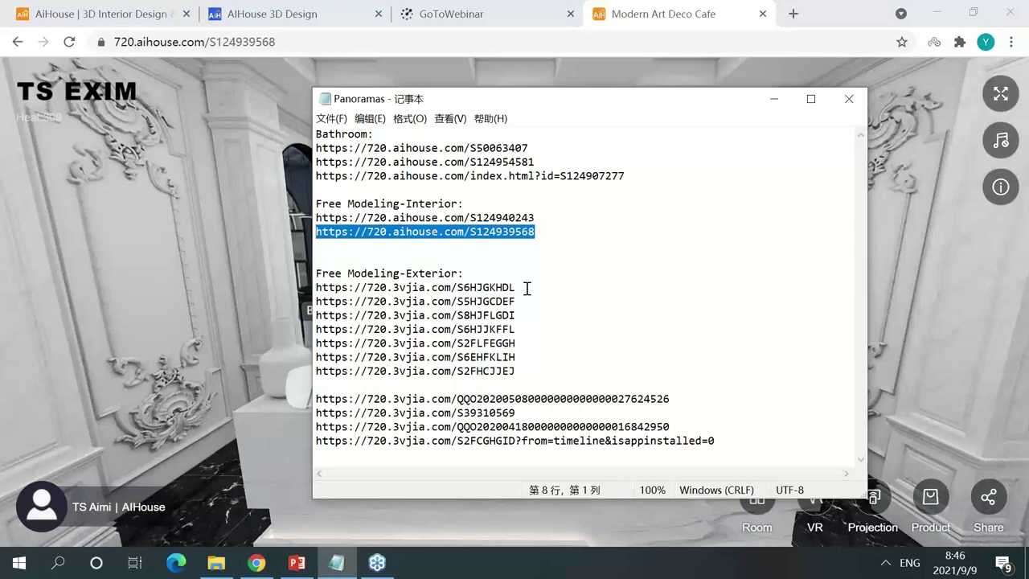
drag(526, 287, 284, 287)
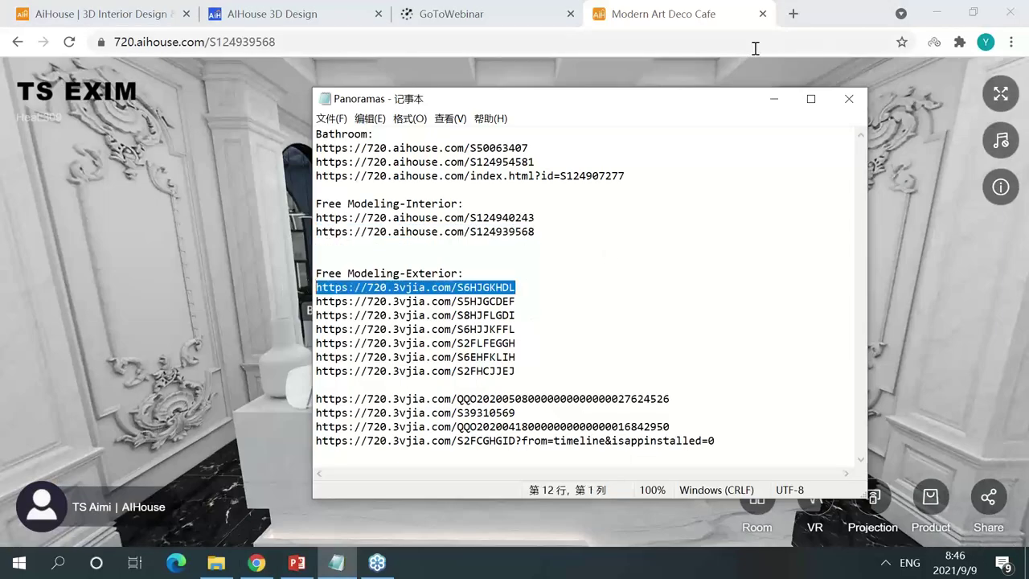
click(683, 30)
click(650, 44)
key(ctrl+v)
key(Return)
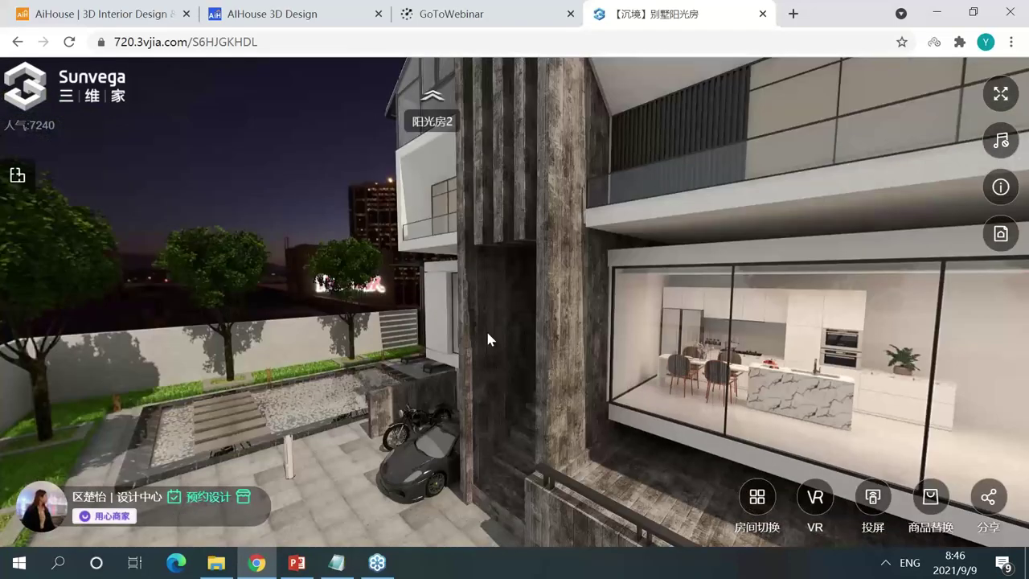
- Enter the villa's glass-walled sunroom and view two angles, then show slide 15 full-screen
drag(488, 339, 704, 402)
click(703, 402)
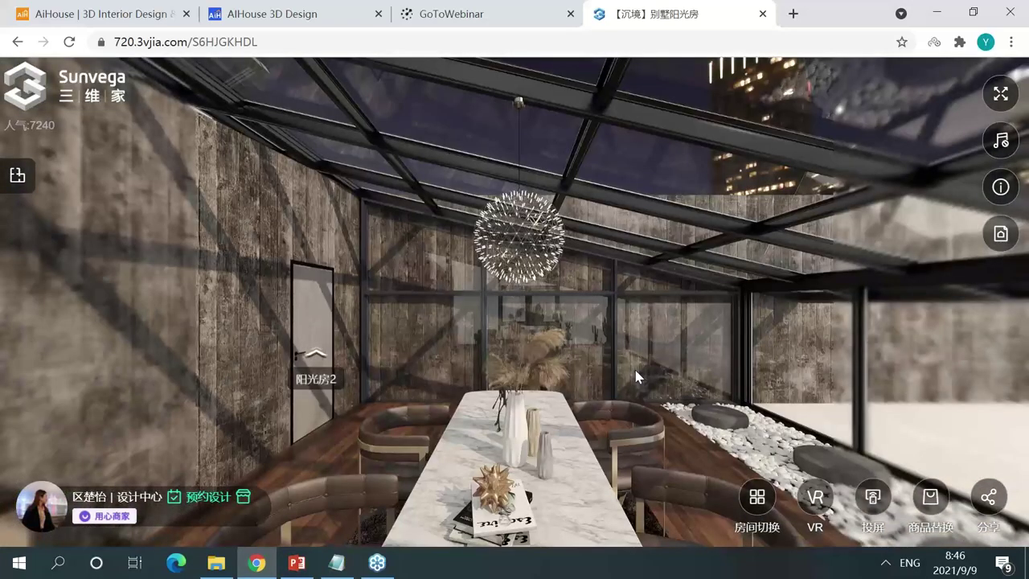
drag(635, 376, 637, 231)
click(637, 231)
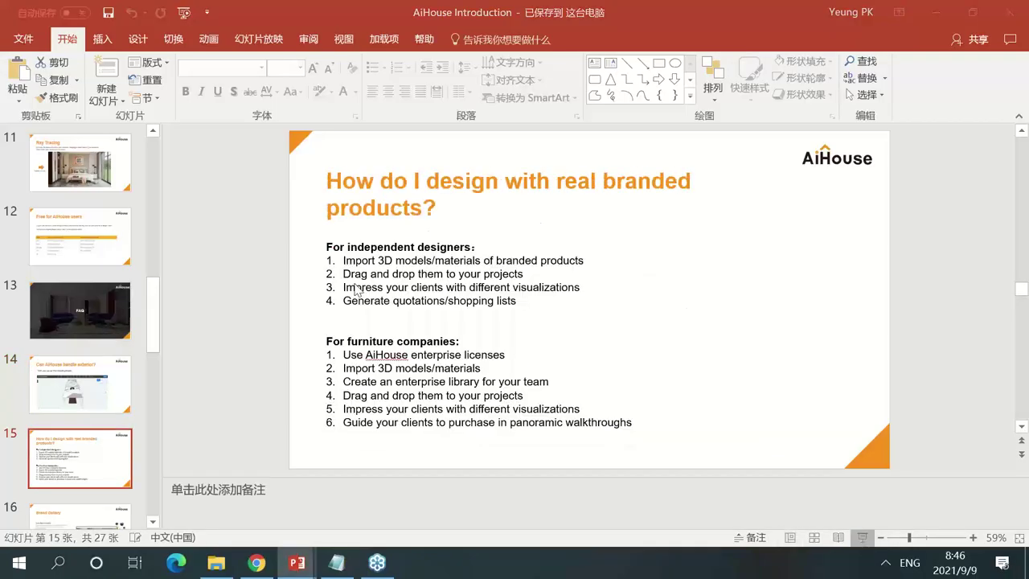
click(862, 538)
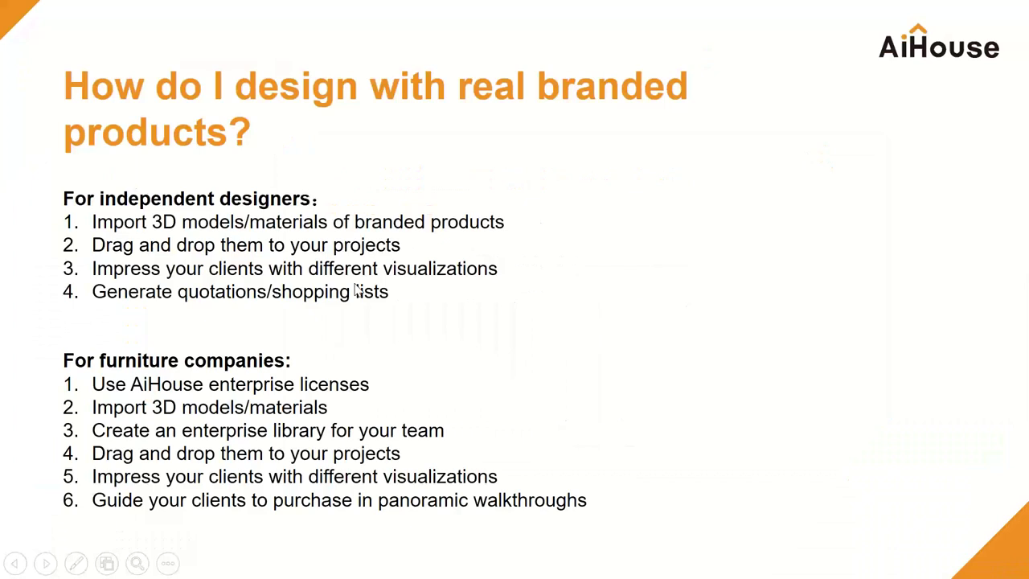